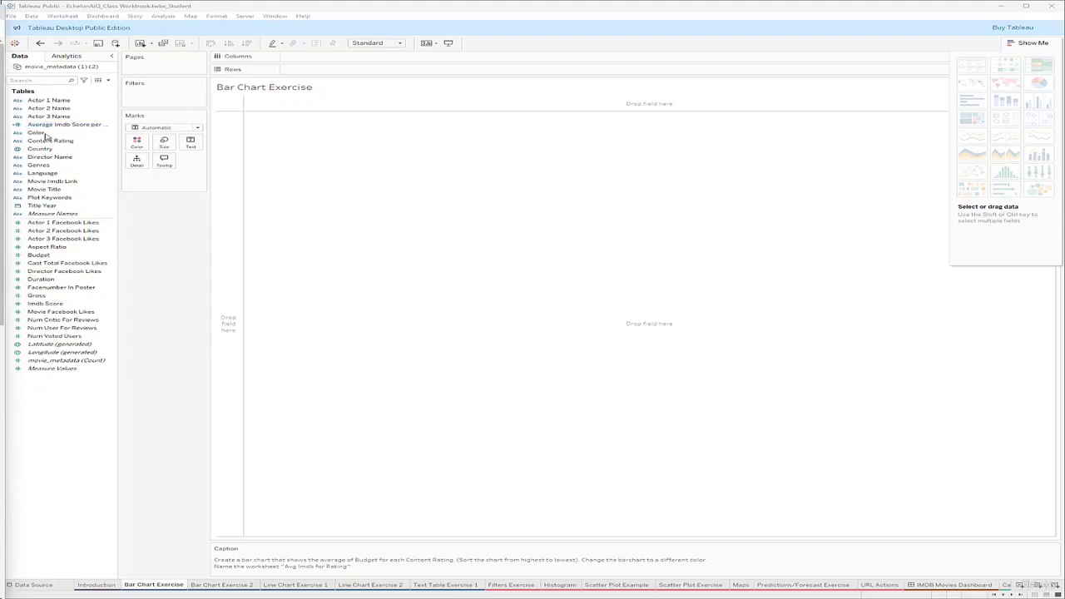
Review the available analytics options for the Bar Chart Exercise sheet, and return to the list of data fields
left_click(69, 58)
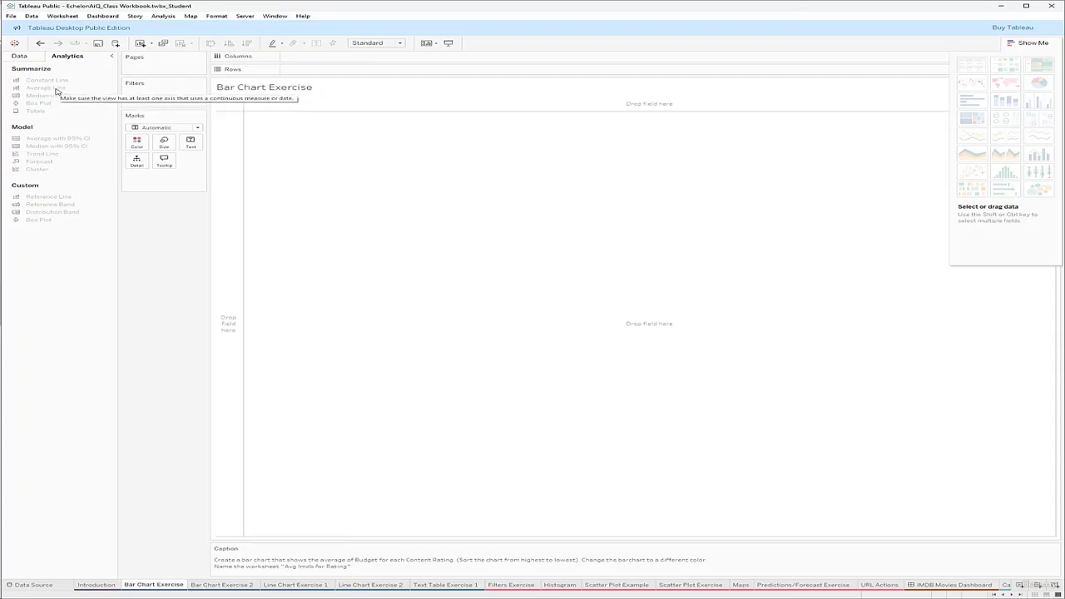
left_click(35, 56)
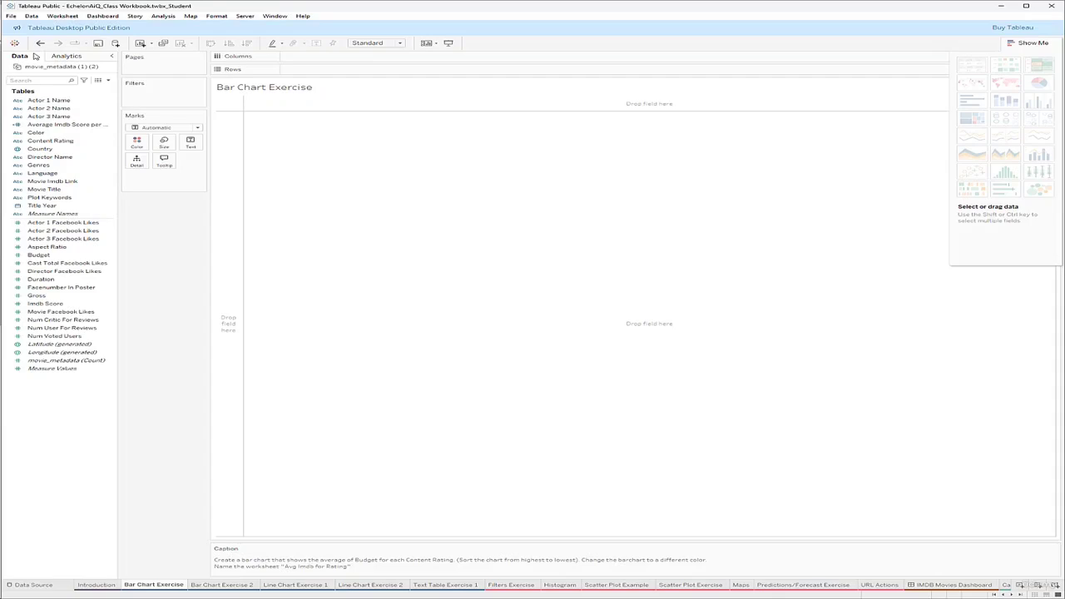
left_click(75, 58)
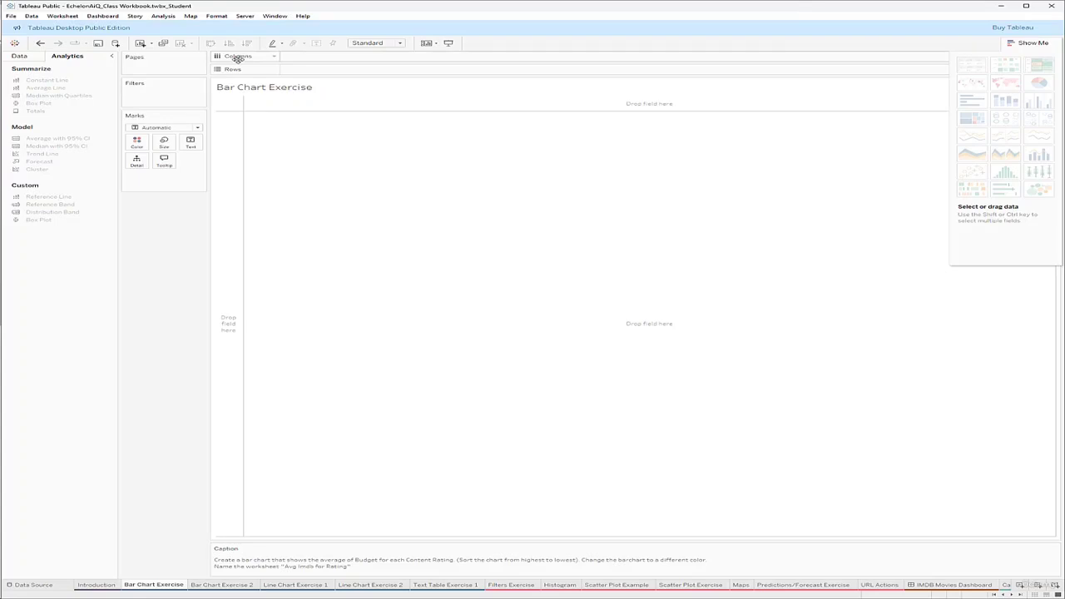
left_click(19, 55)
Place Actor 1 Name on the Columns shelf with all members added, and remove it again
left_click(46, 100)
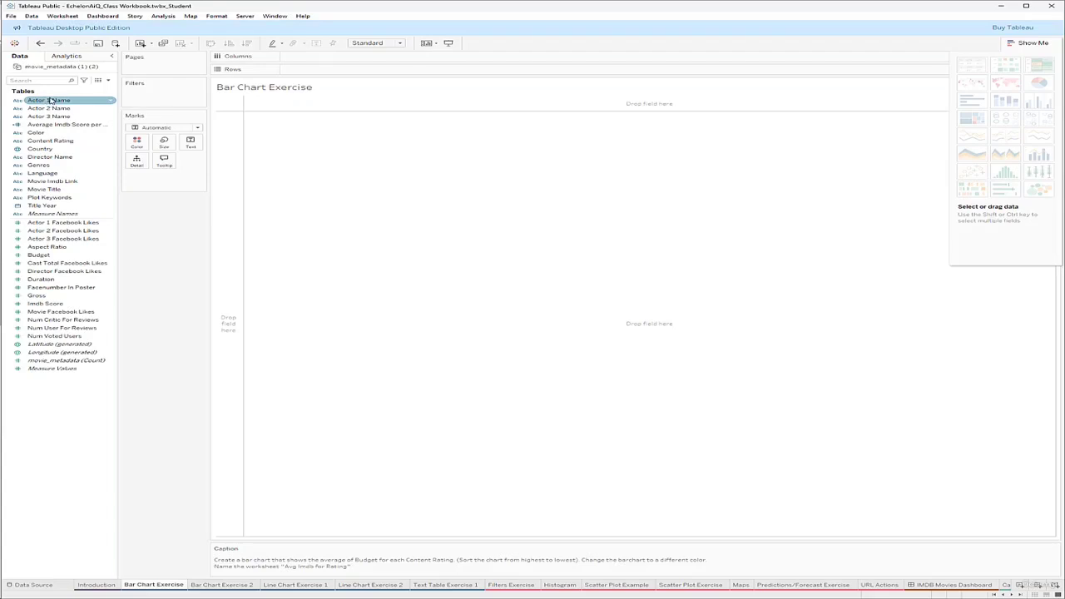
left_click_drag(48, 100, 308, 55)
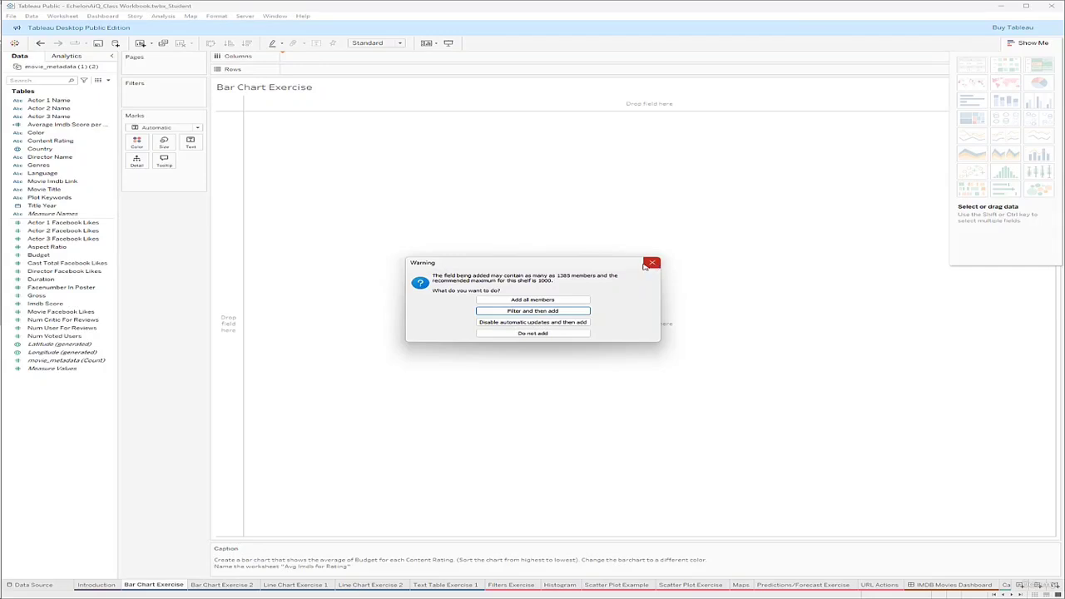
left_click(542, 300)
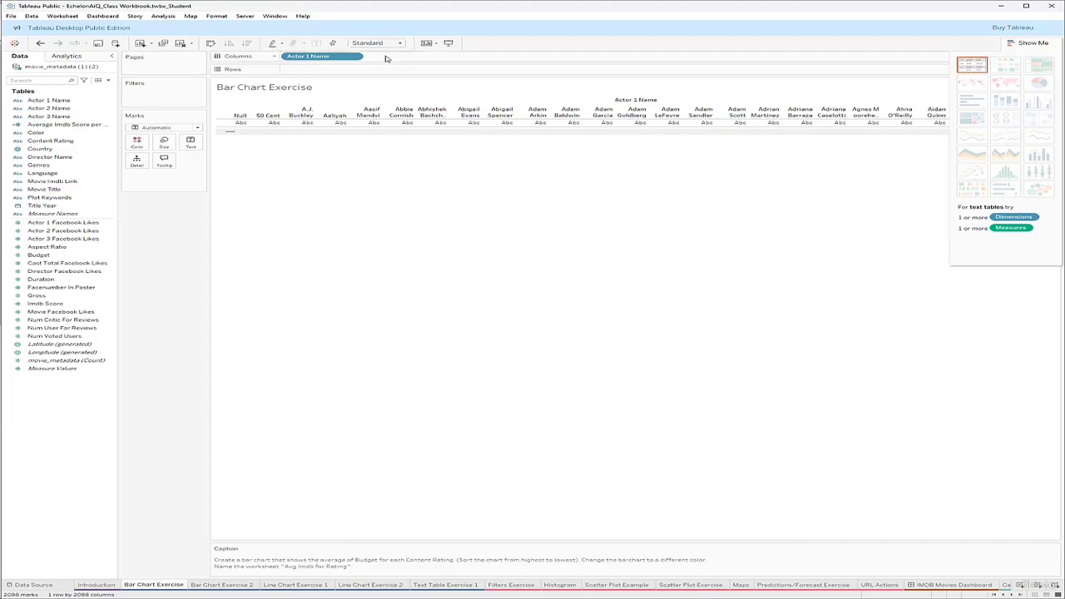
left_click(356, 57)
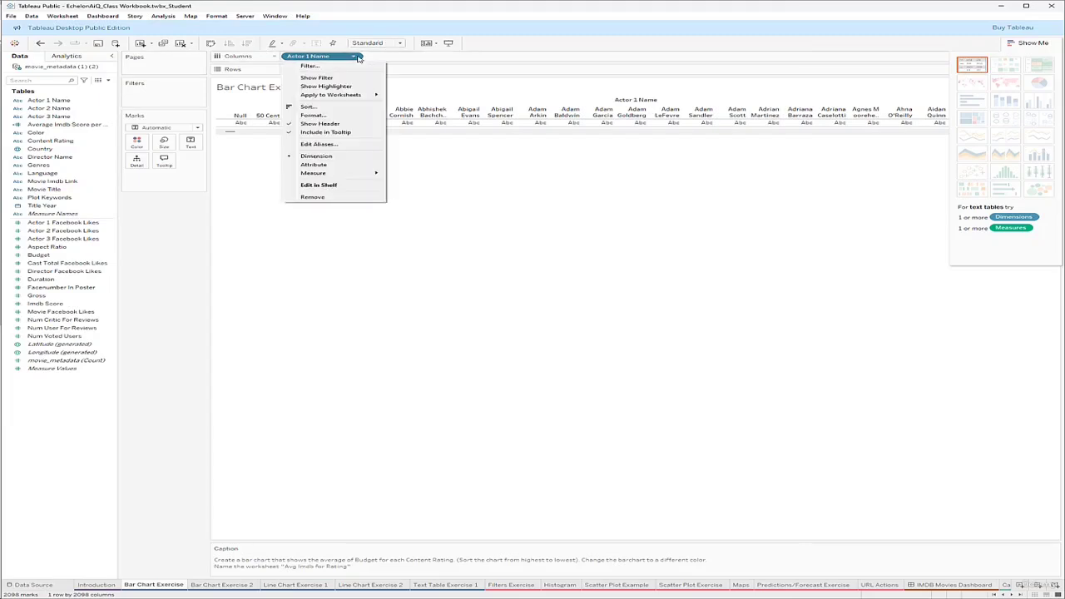
left_click(340, 197)
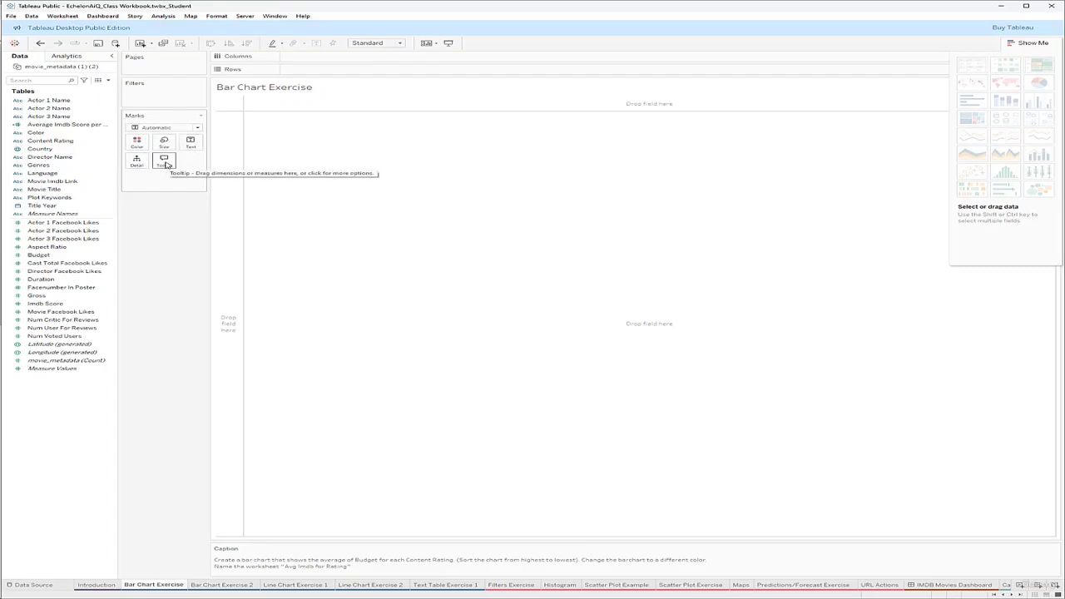
Assign Budget to the Color mark, inspect its color-editing options without changing them, and remove Budget from the marks
left_click(65, 198)
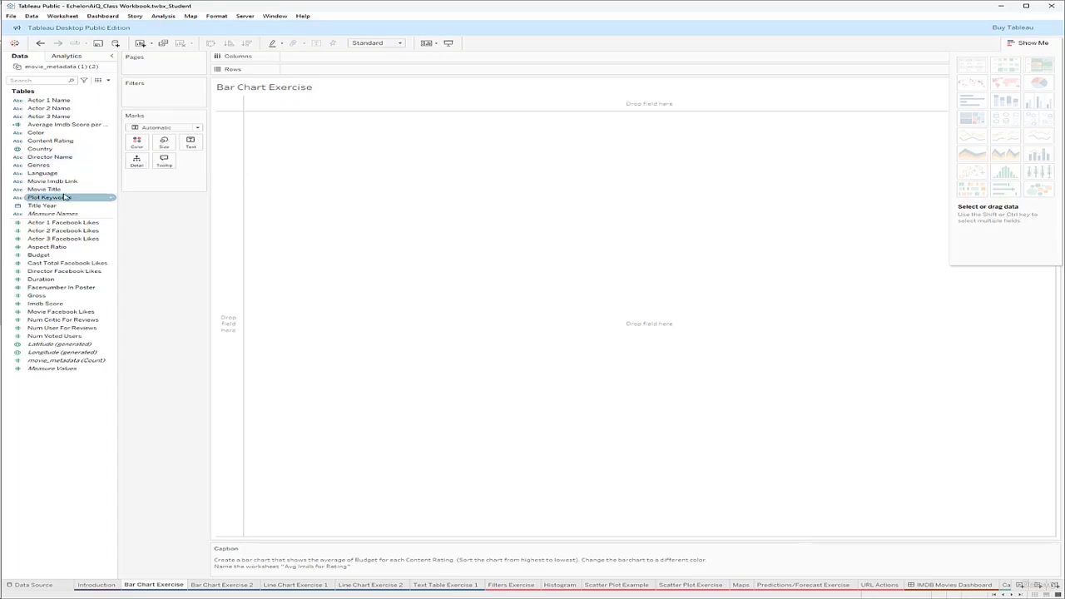
left_click_drag(38, 255, 135, 143)
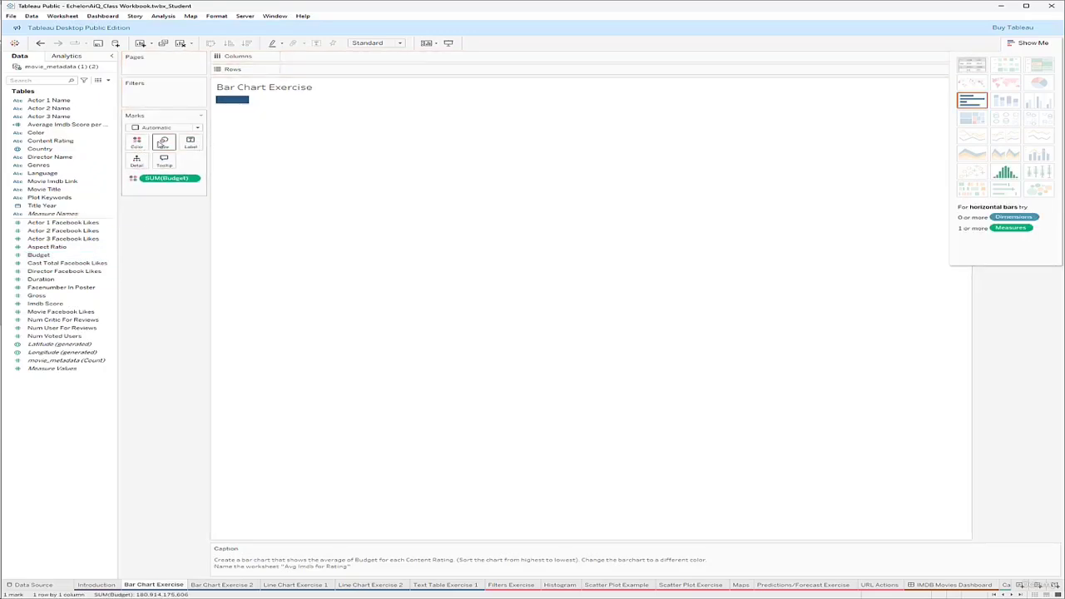
left_click(137, 141)
left_click(177, 167)
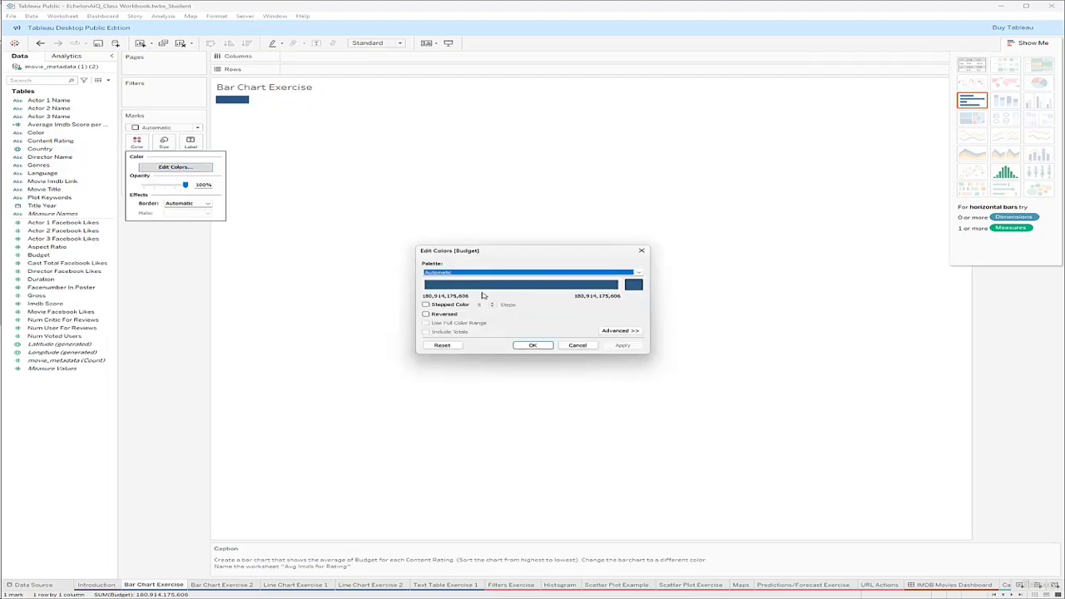
left_click(641, 253)
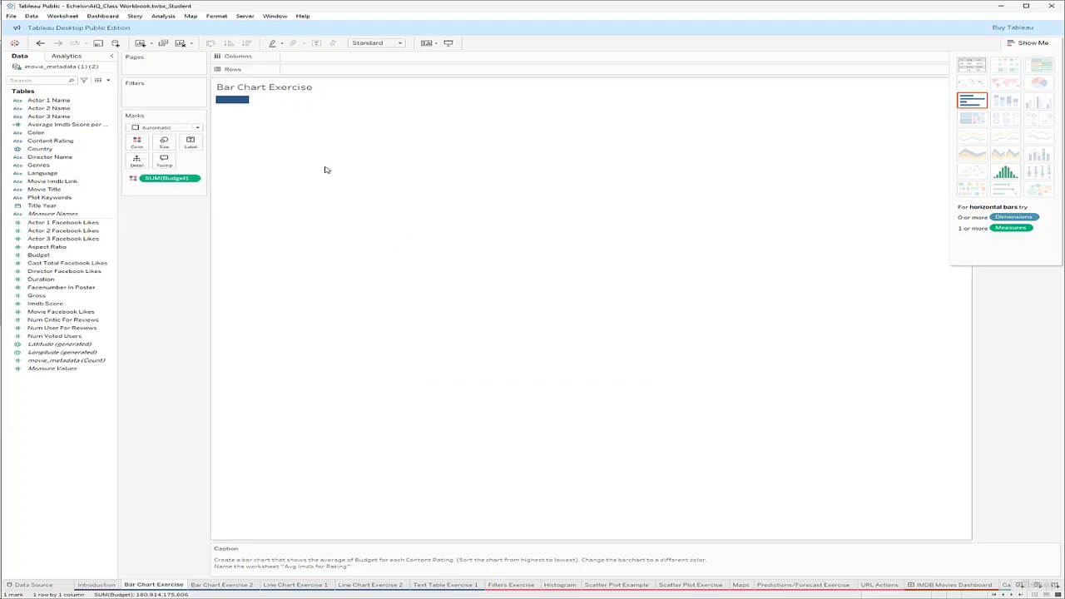
left_click(193, 180)
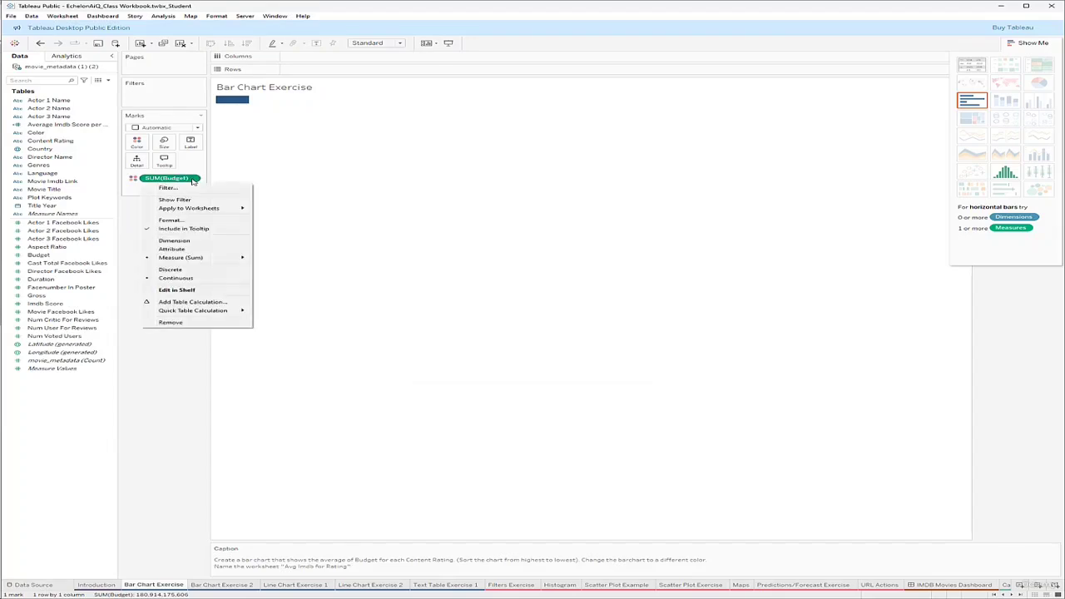
left_click(176, 323)
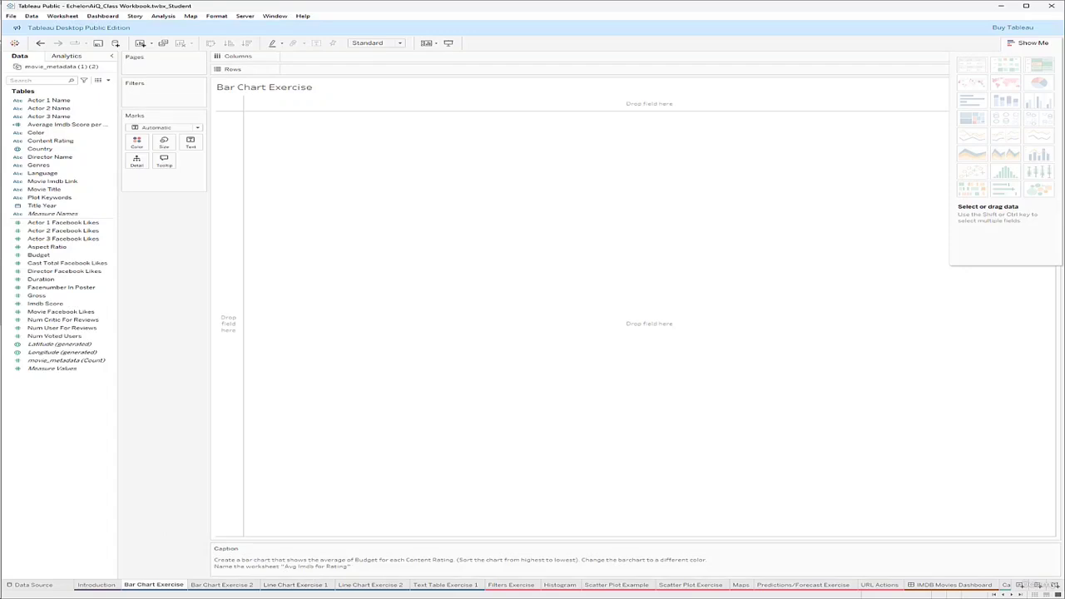
Look over the IMDB Movies Dashboard and the Calculated Field worksheet, including the view's fit options
left_click(951, 585)
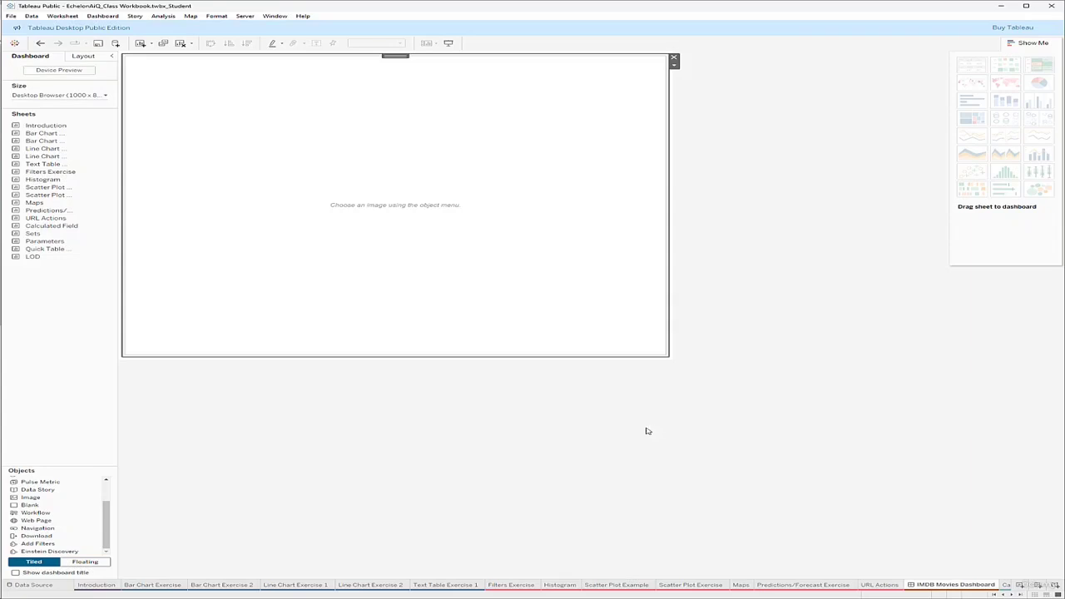
left_click(1009, 588)
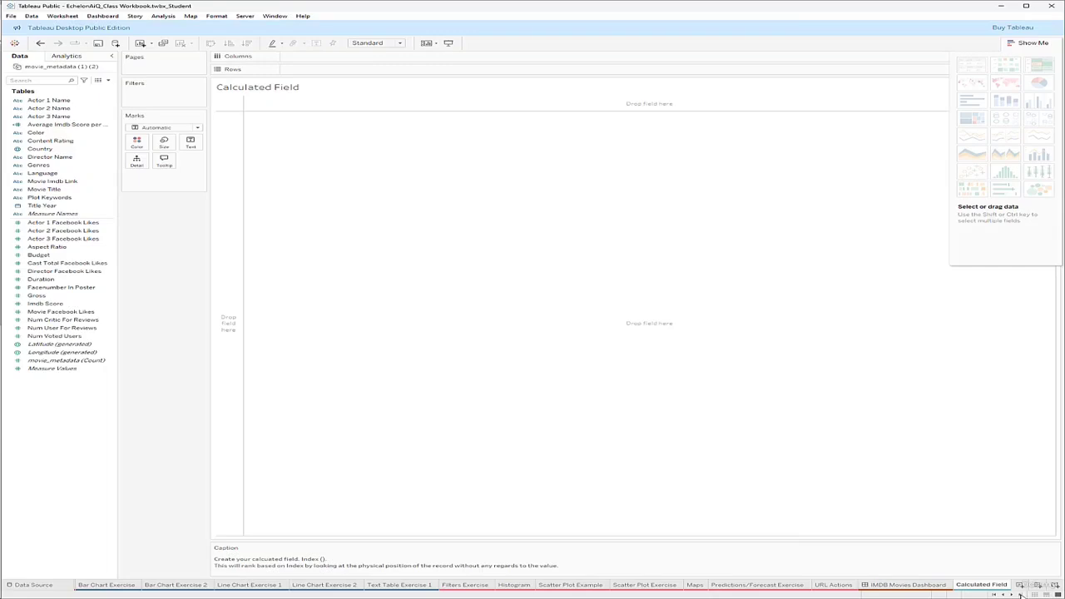
left_click(995, 594)
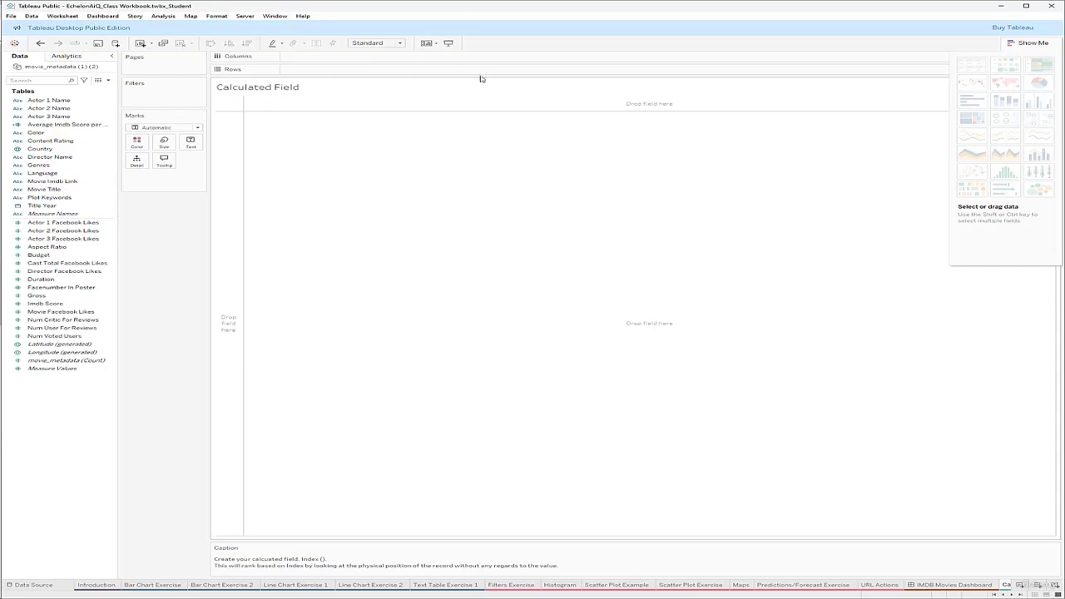
left_click(402, 43)
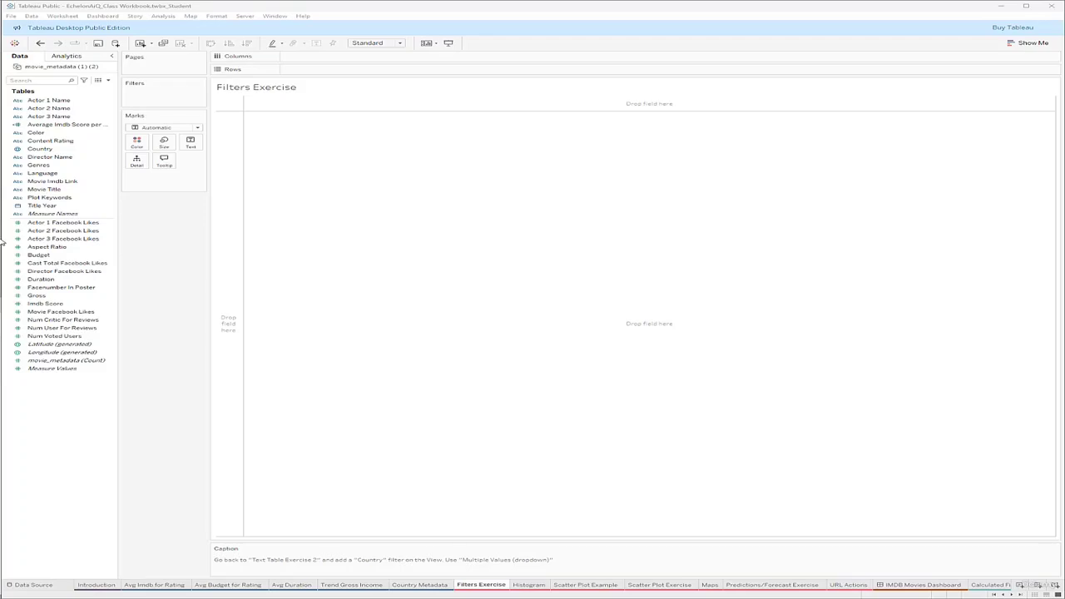
Show a filter for the Country field on the Country Metadata worksheet
left_click(419, 585)
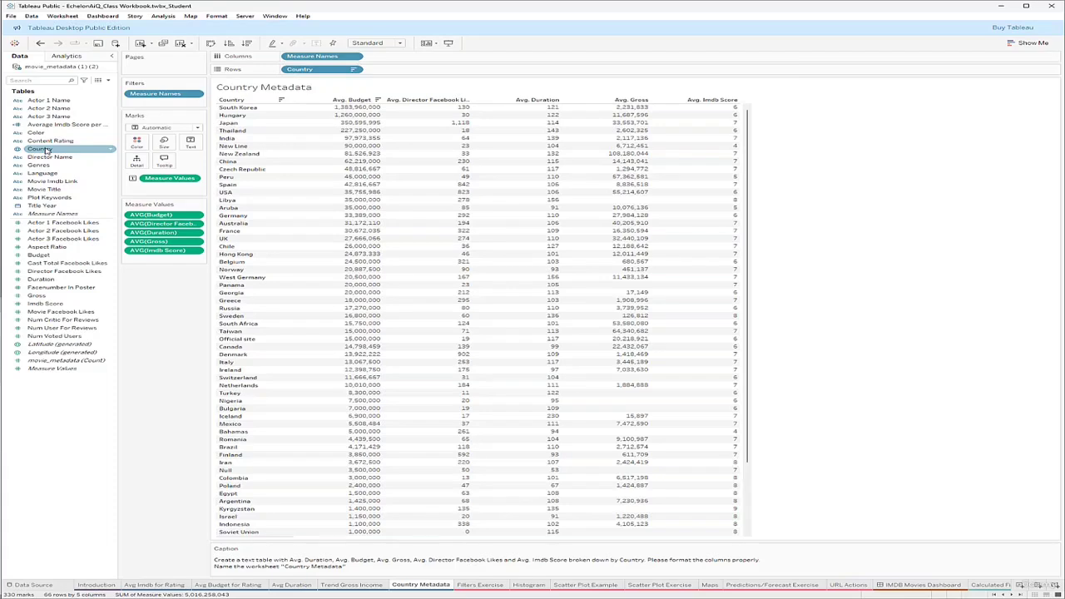
left_click_drag(47, 150, 71, 147)
left_click(165, 15)
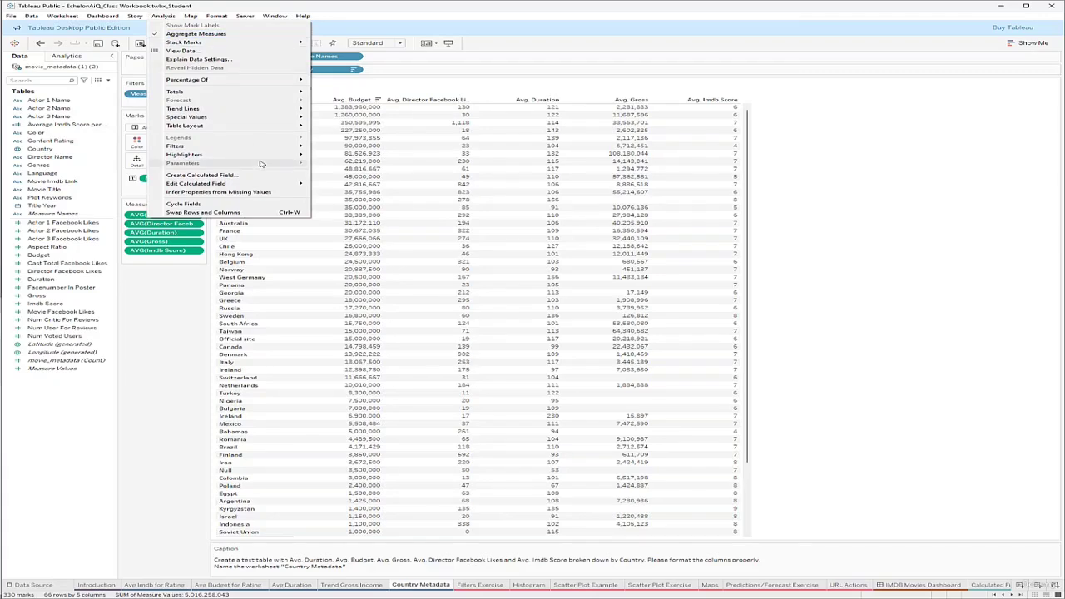
mouse_move(257, 157)
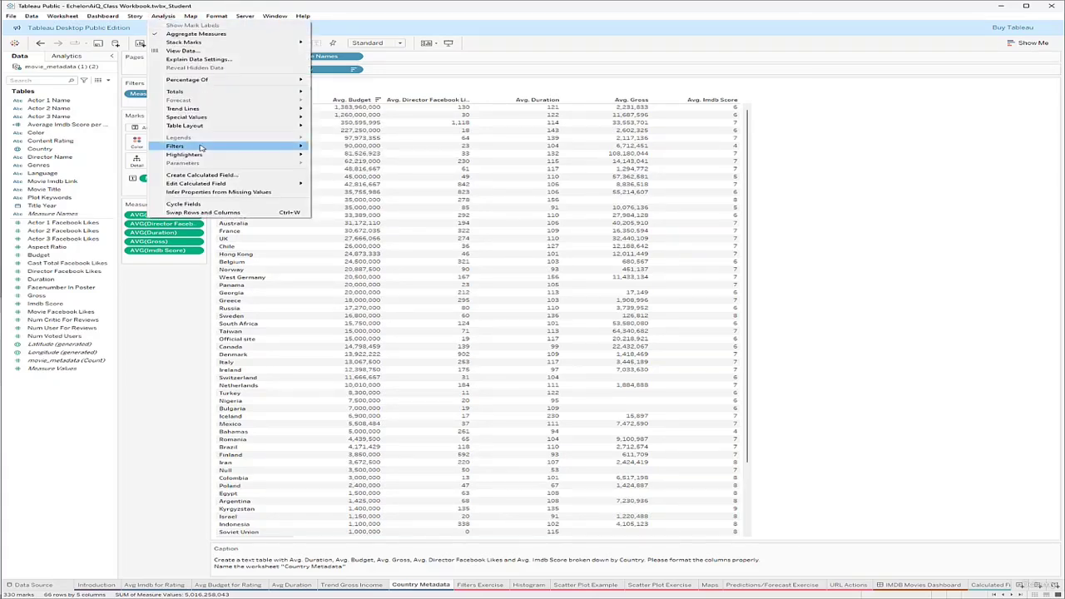
mouse_move(200, 147)
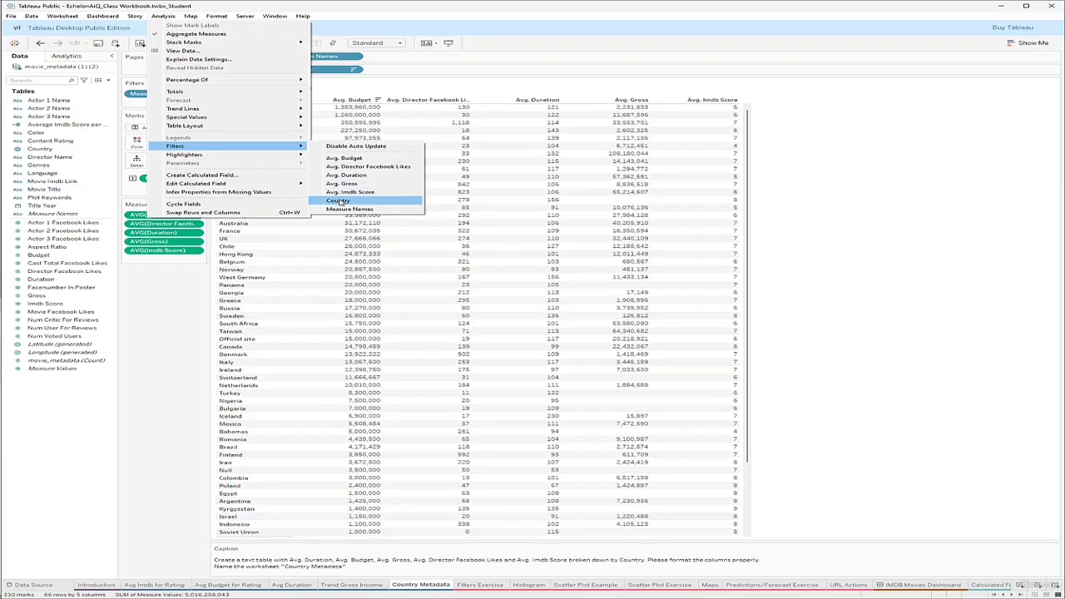
left_click(432, 86)
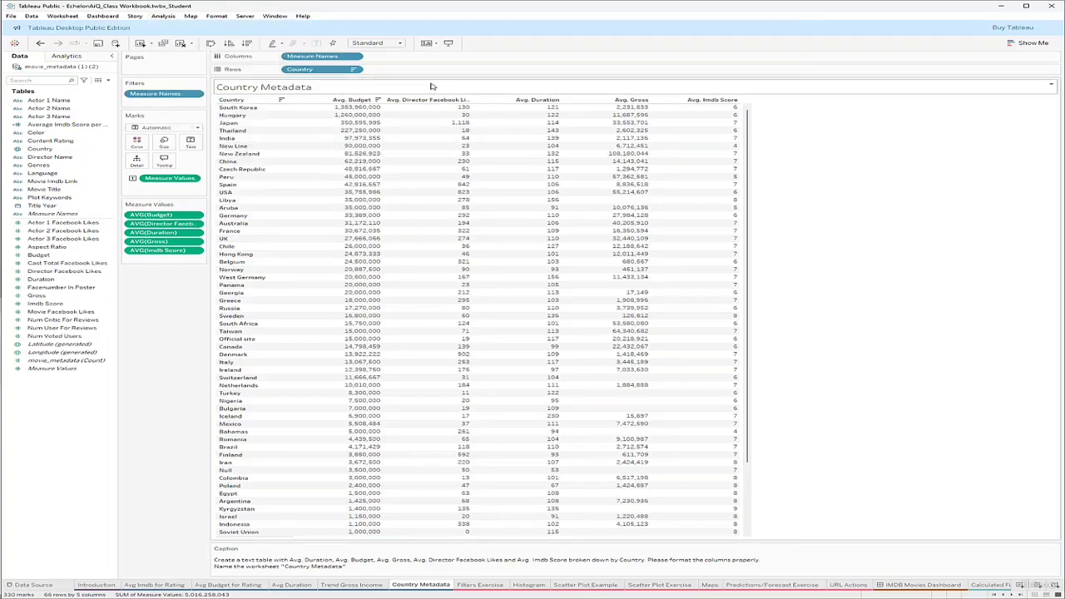
right_click(314, 72)
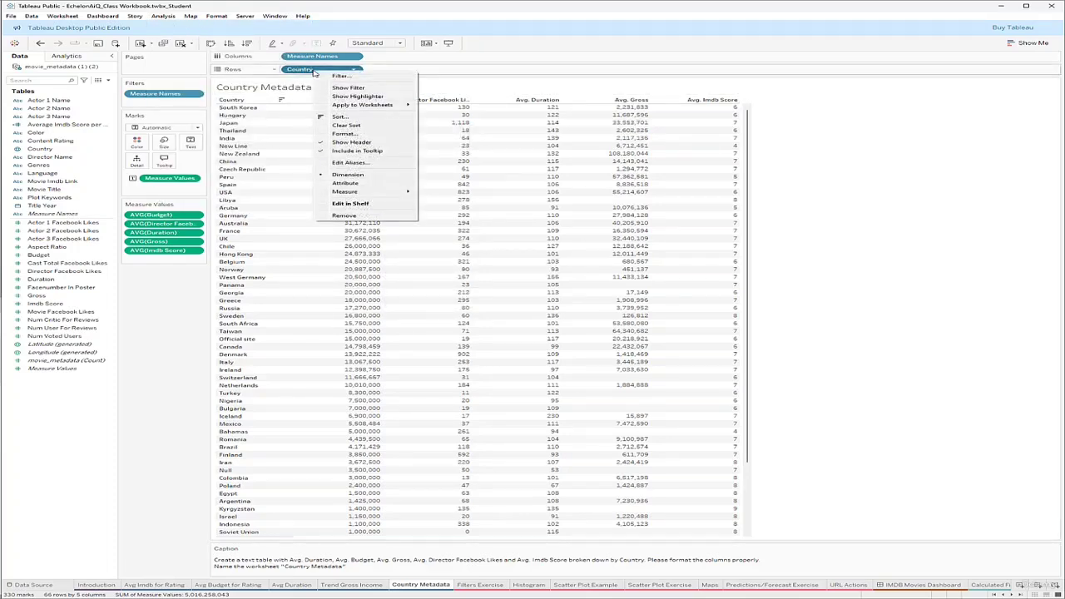
left_click(366, 87)
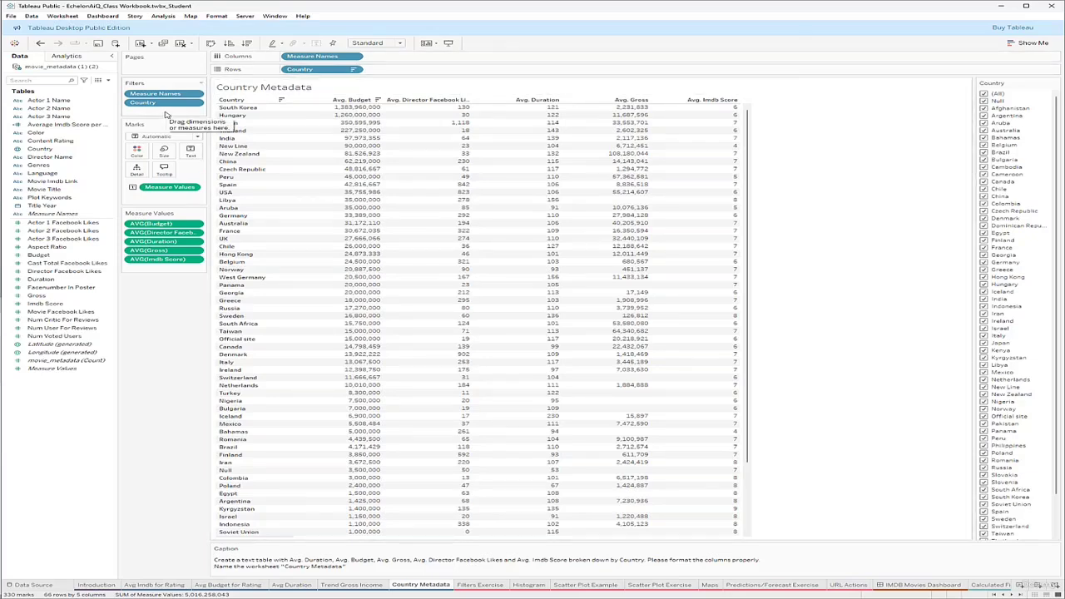
Change the displayed Country filter to the Multiple Values (dropdown) style
right_click(345, 70)
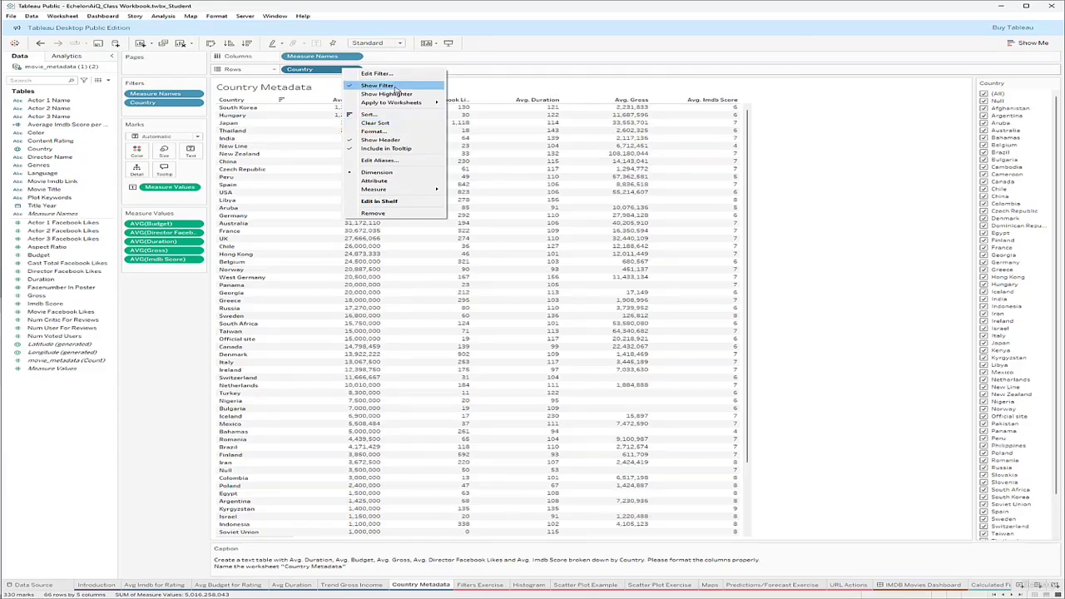
left_click(153, 308)
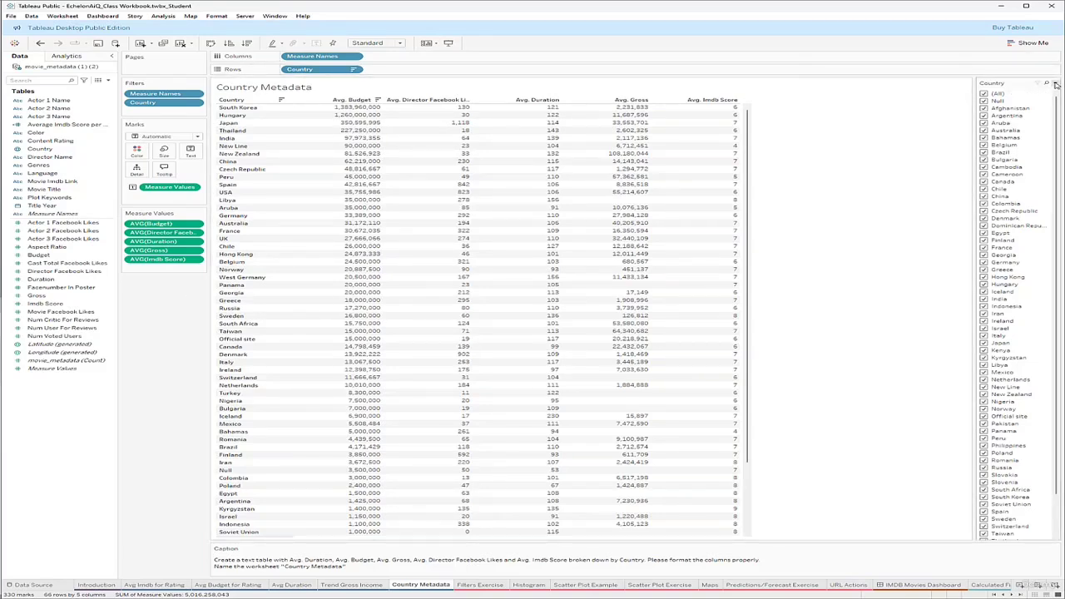
left_click(1055, 85)
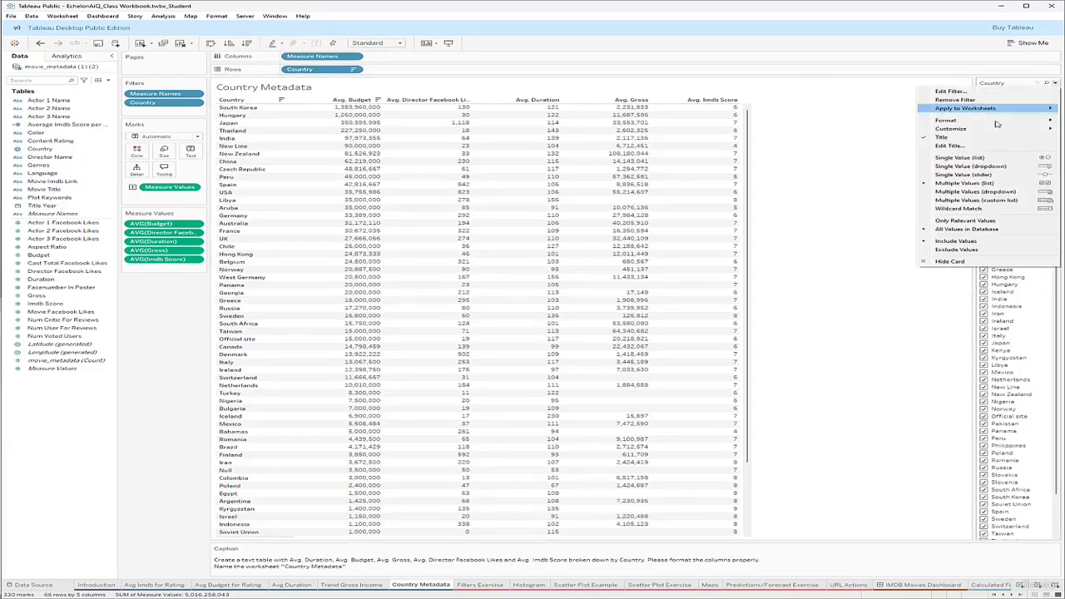
left_click(962, 194)
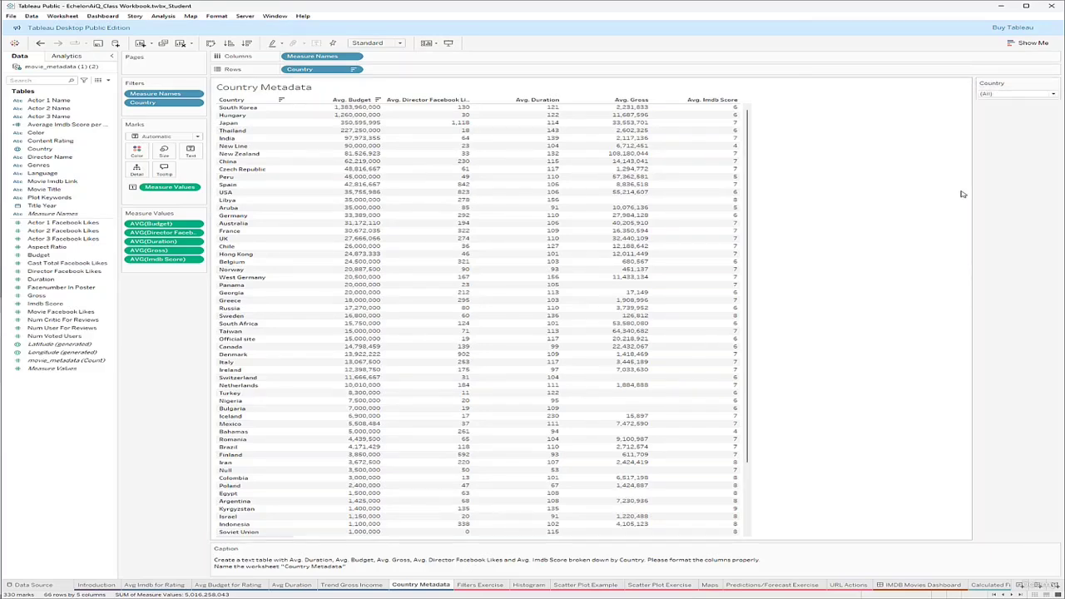
Clear all values in the Country filter and select Afghanistan, Argentina, Aruba, Cambodia, Cameroon, Canada, Chile, China, Colombia and Czech Republic
left_click(1055, 95)
left_click(977, 110)
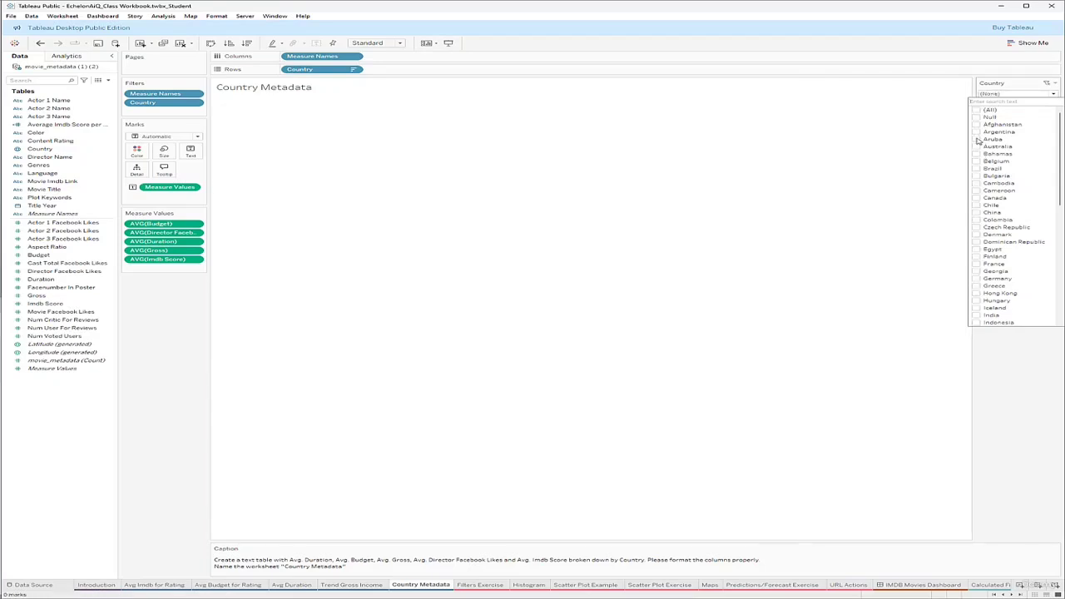
left_click(977, 125)
left_click(977, 132)
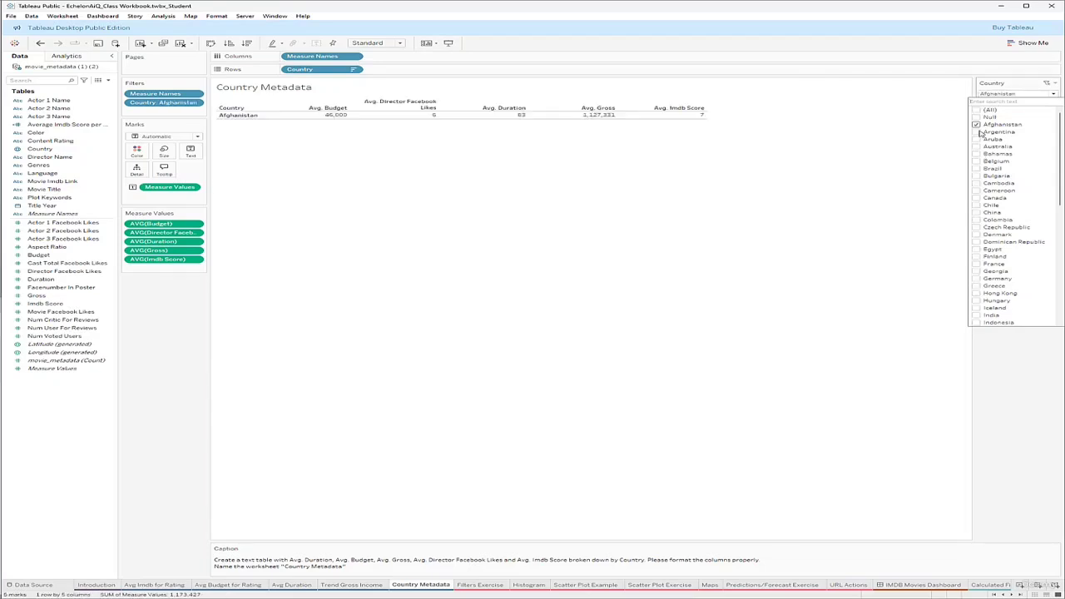
left_click(978, 140)
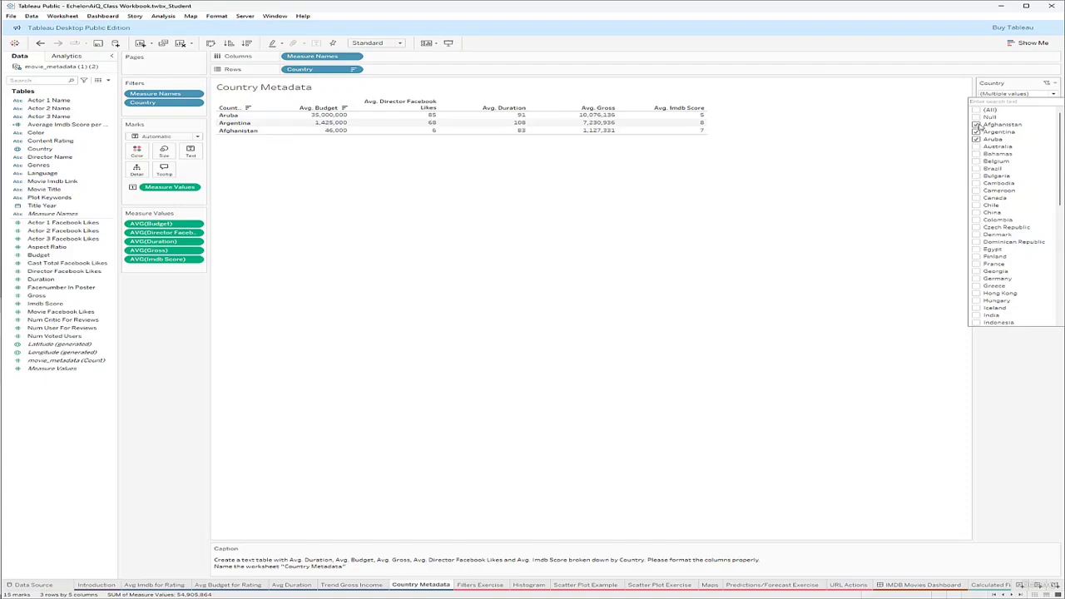
left_click(977, 183)
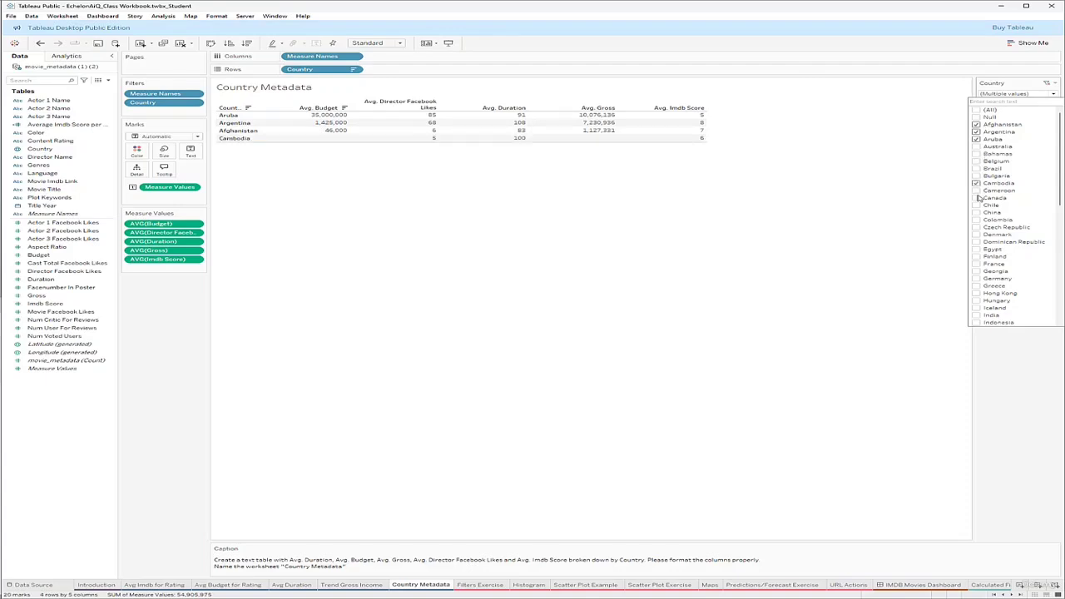
left_click(978, 198)
left_click(977, 190)
left_click(977, 205)
left_click(977, 212)
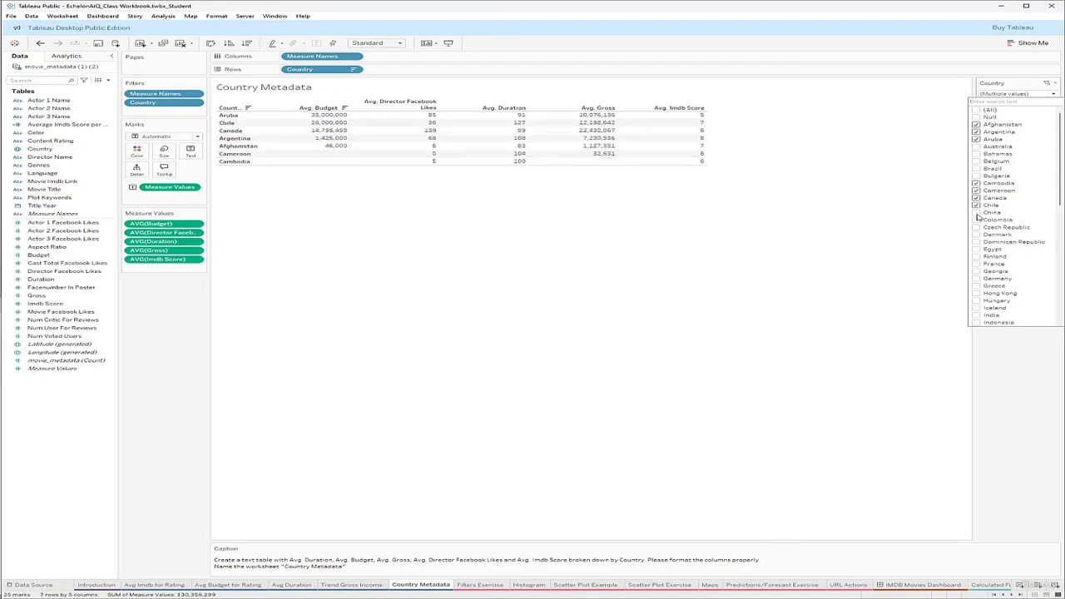
left_click(977, 220)
left_click(977, 227)
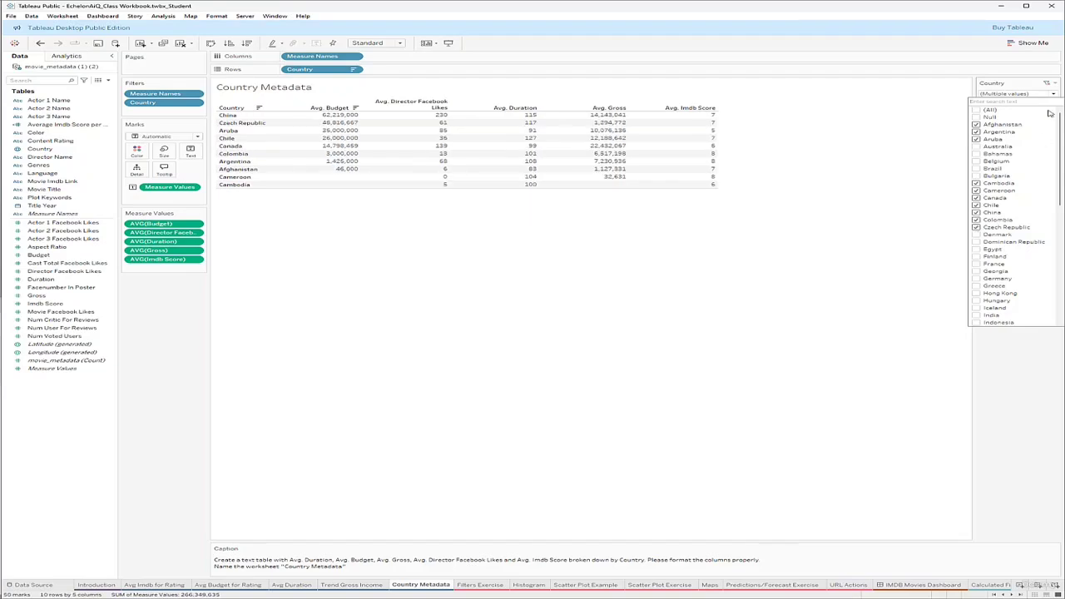
Reset the Country filter on the Country Metadata worksheet to include all countries and review its display options
left_click(1046, 86)
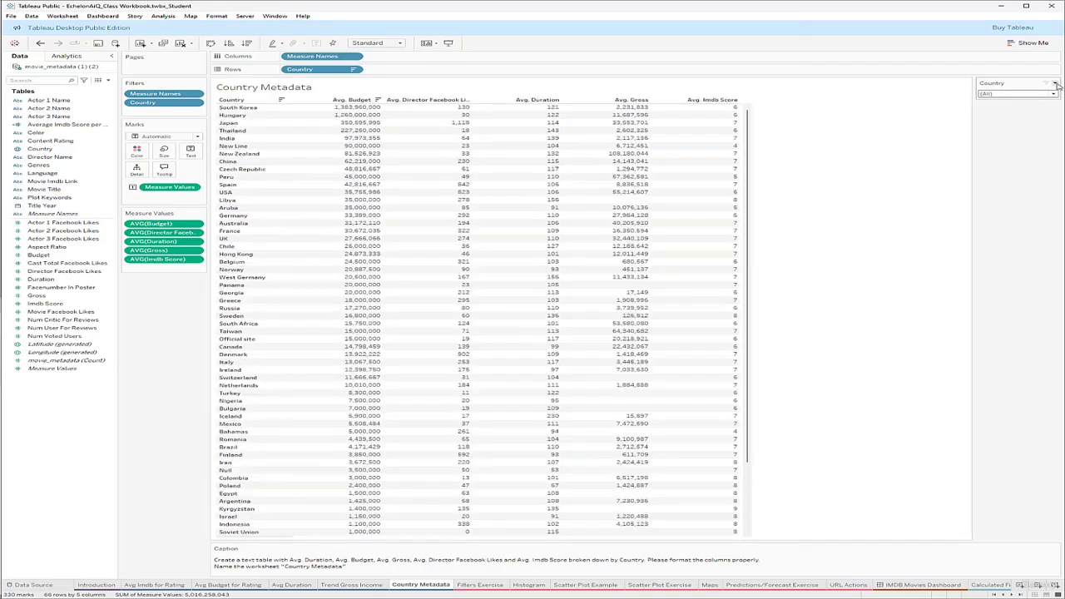
left_click(1056, 85)
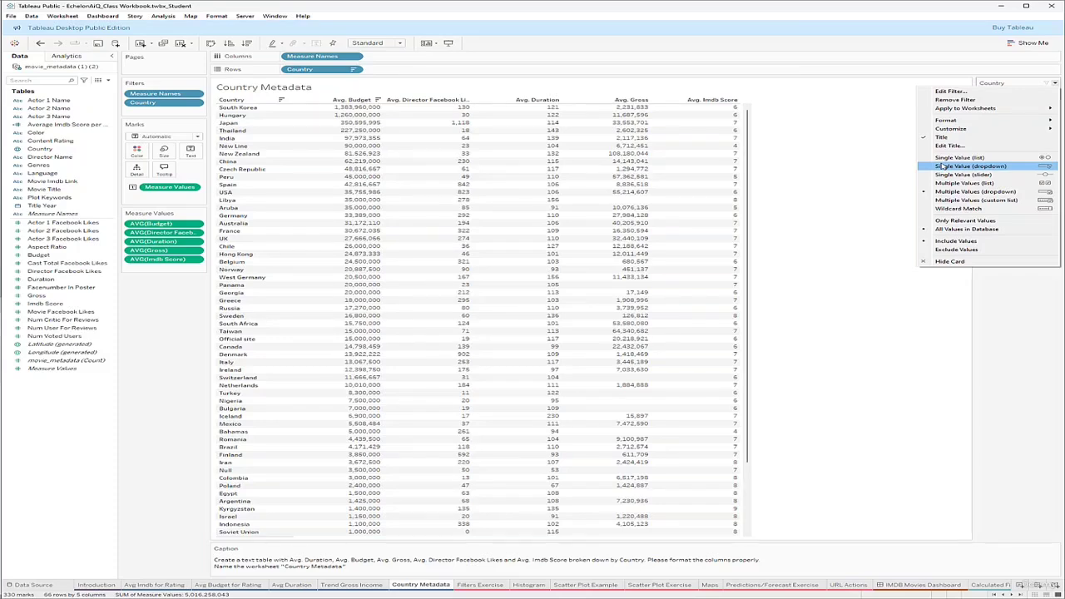
left_click(982, 332)
left_click(1054, 95)
left_click(1054, 95)
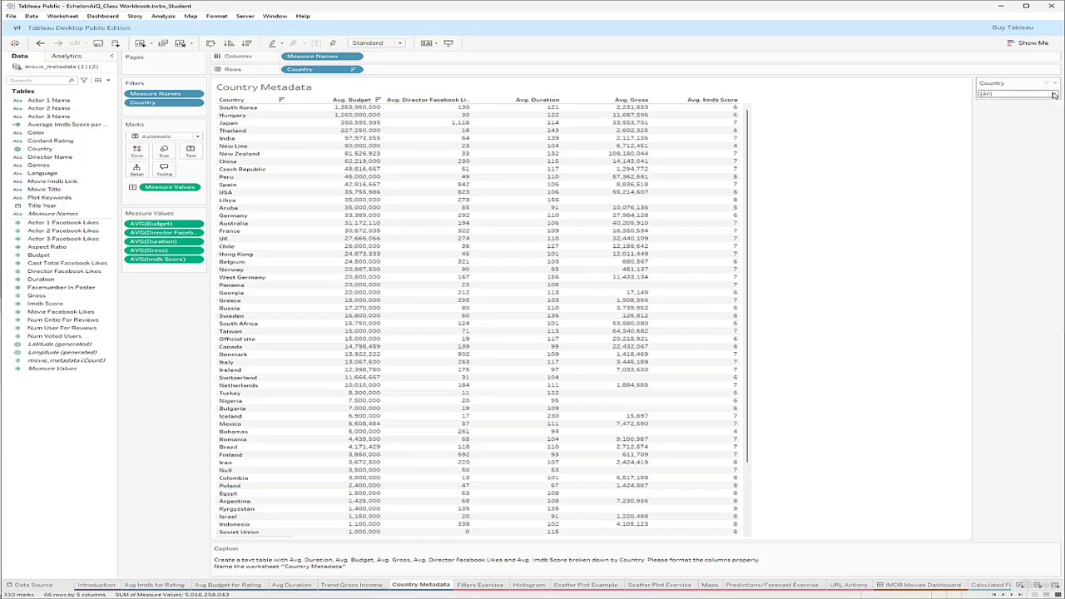
Check the Filters Exercise worksheet, open the Histogram worksheet and convert the Imdb Score measure to a dimension
left_click(499, 586)
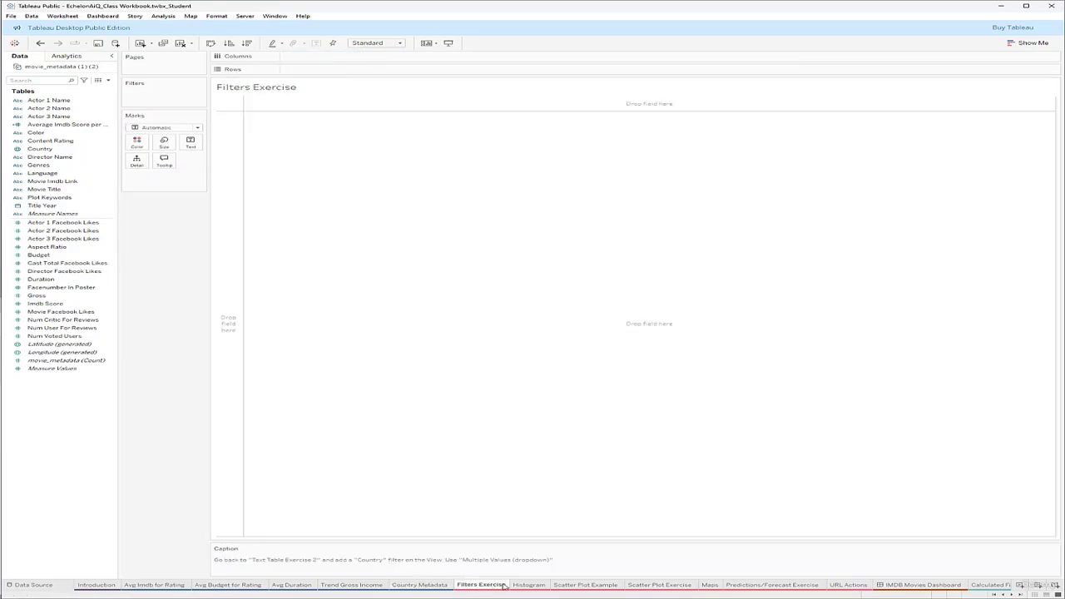
left_click(528, 585)
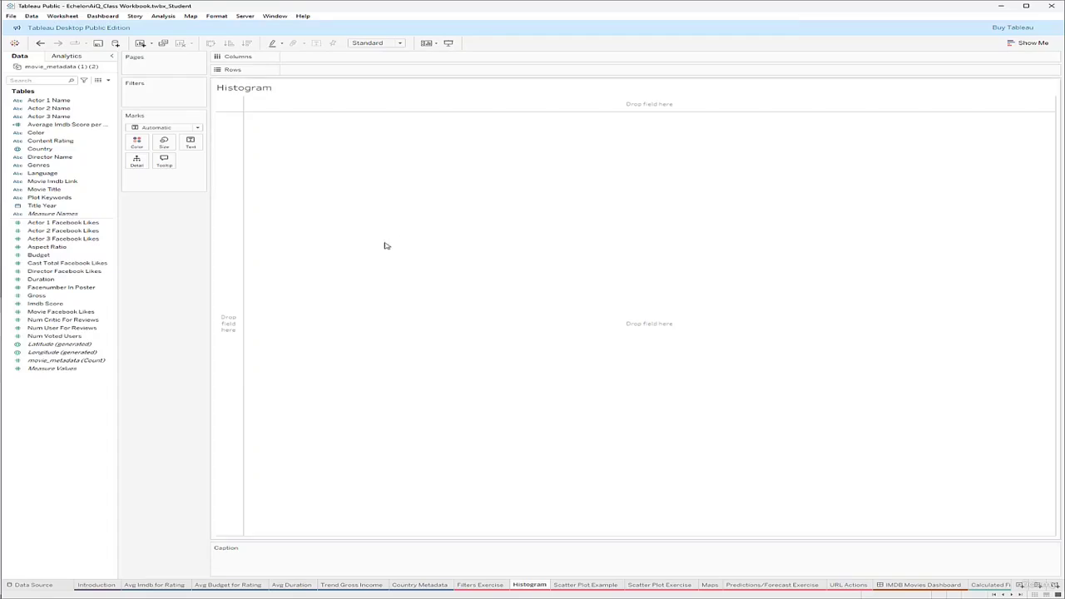
left_click(65, 305)
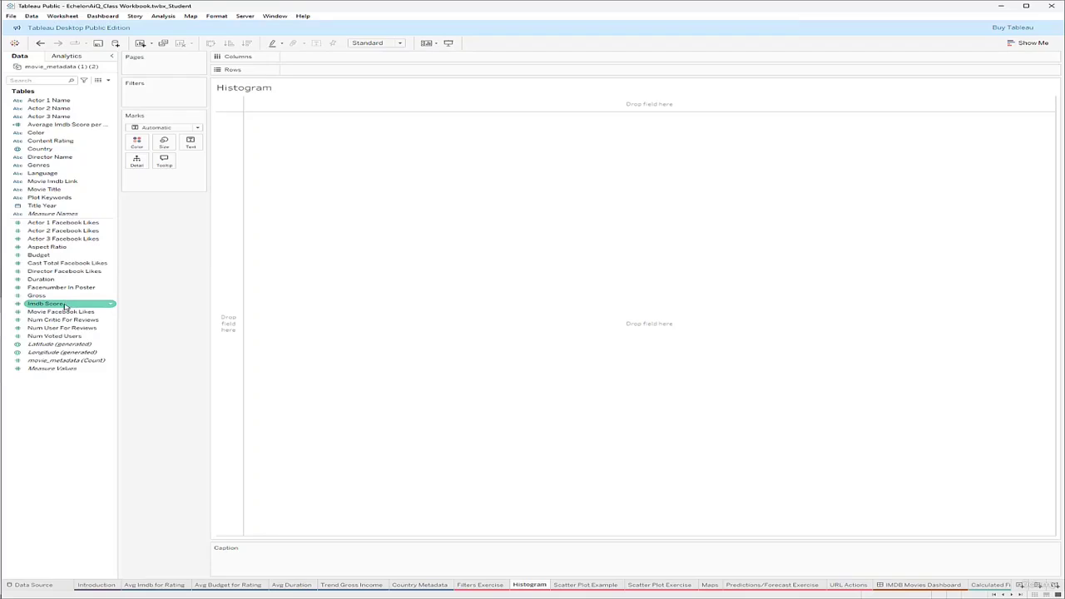
right_click(65, 305)
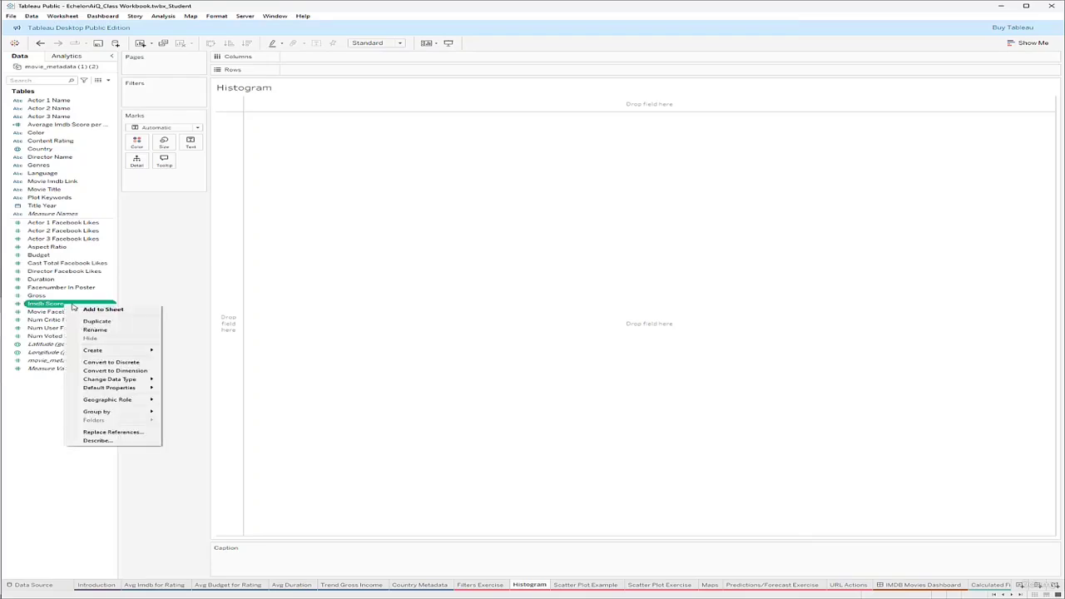
left_click(142, 371)
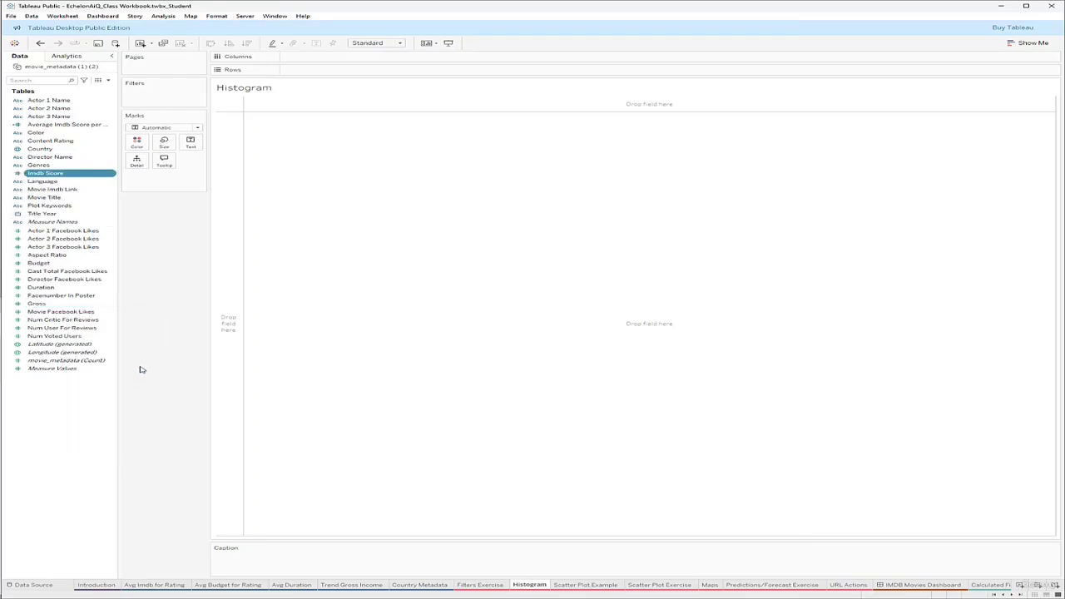
Create bins from the Imdb Score field with a bin size of 1
right_click(85, 175)
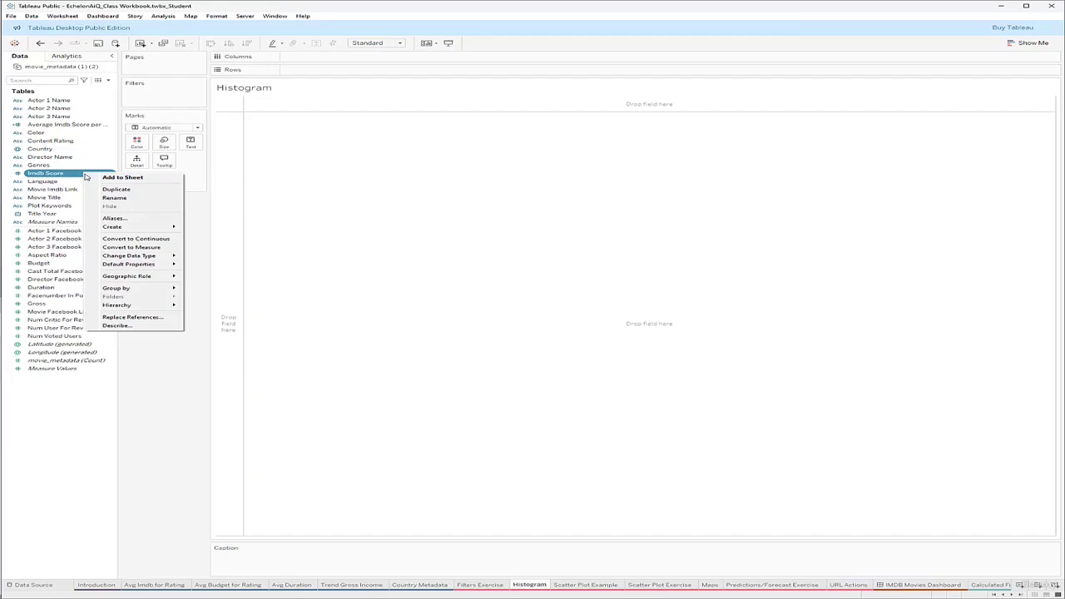
mouse_move(134, 227)
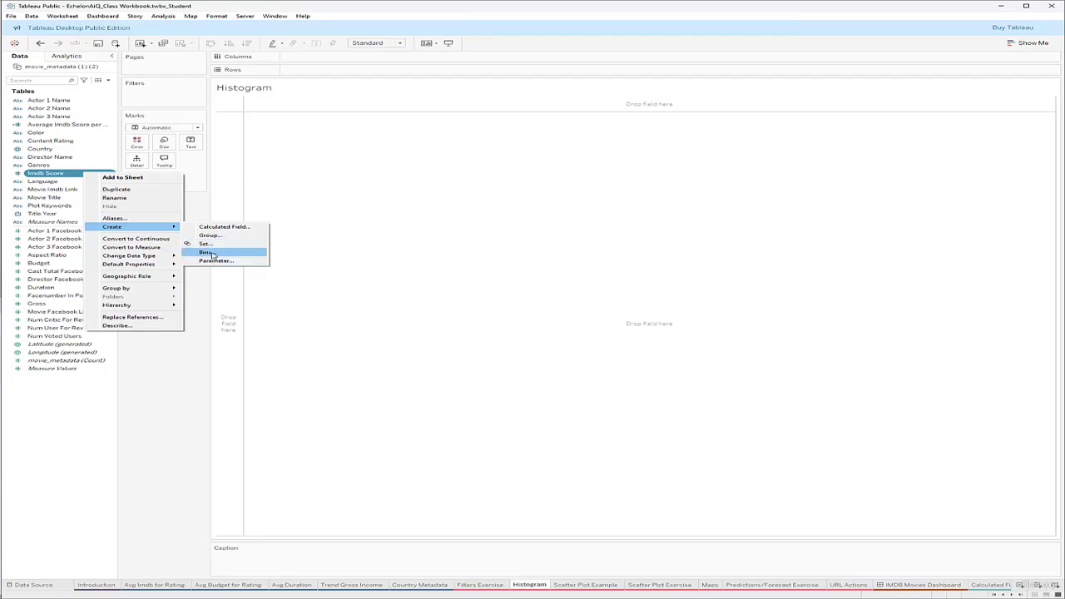
left_click(212, 253)
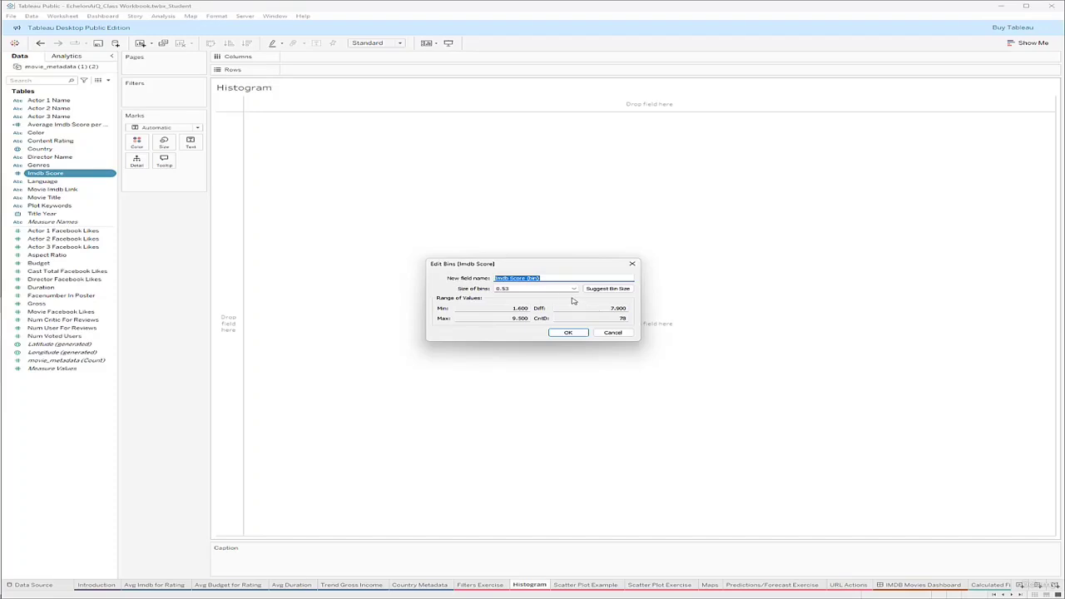
double_click(530, 288)
triple_click(528, 287)
type("1")
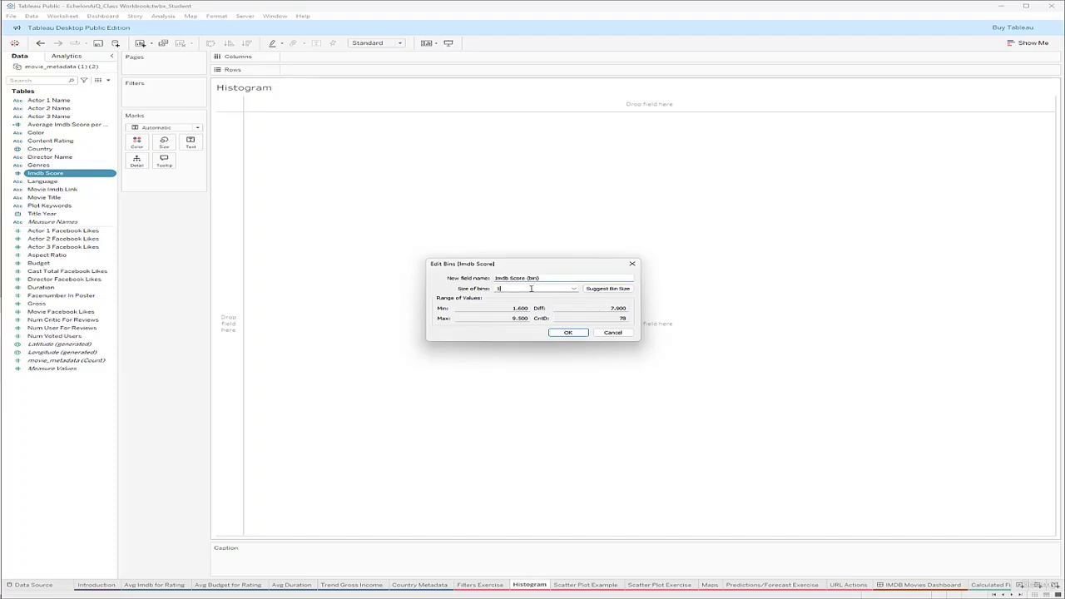
left_click(568, 332)
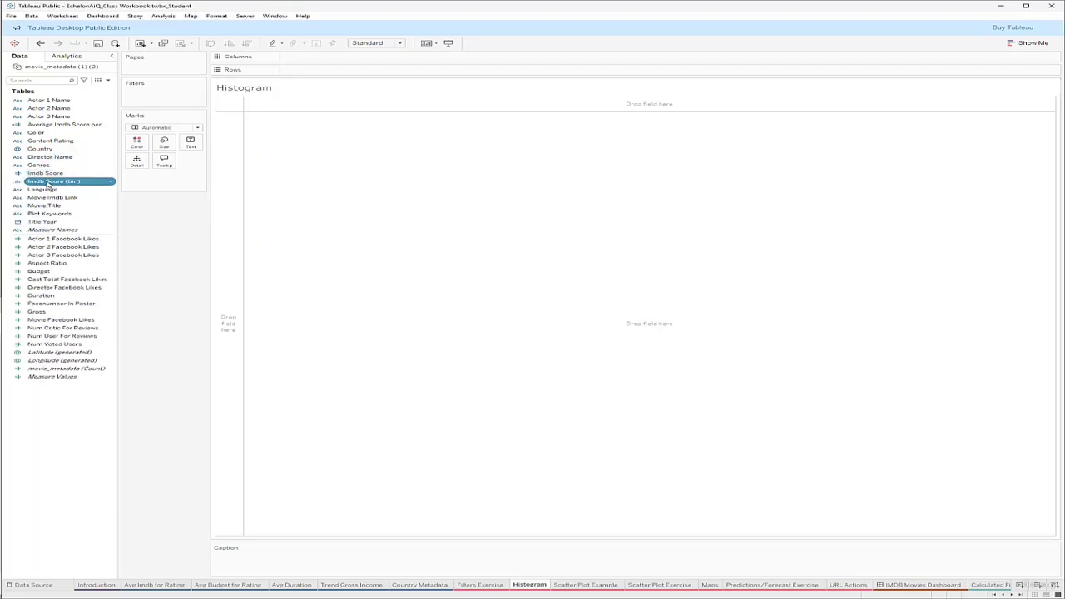
Build the histogram with Imdb Score (bin) on Columns and the Count of Movie Title on Rows, adding all members
left_click_drag(48, 184, 316, 57)
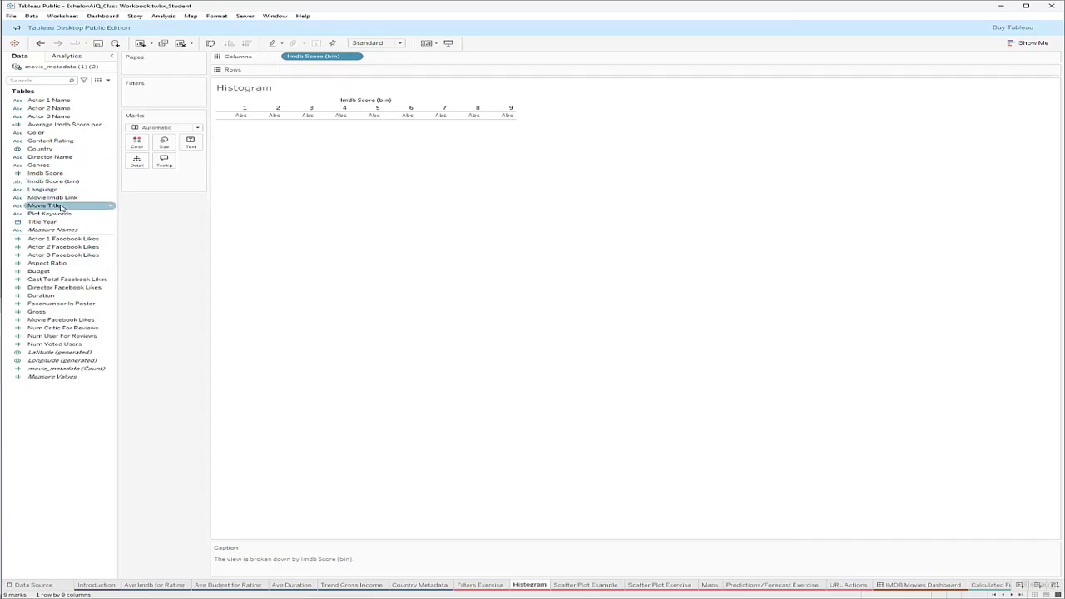
left_click_drag(44, 205, 340, 72)
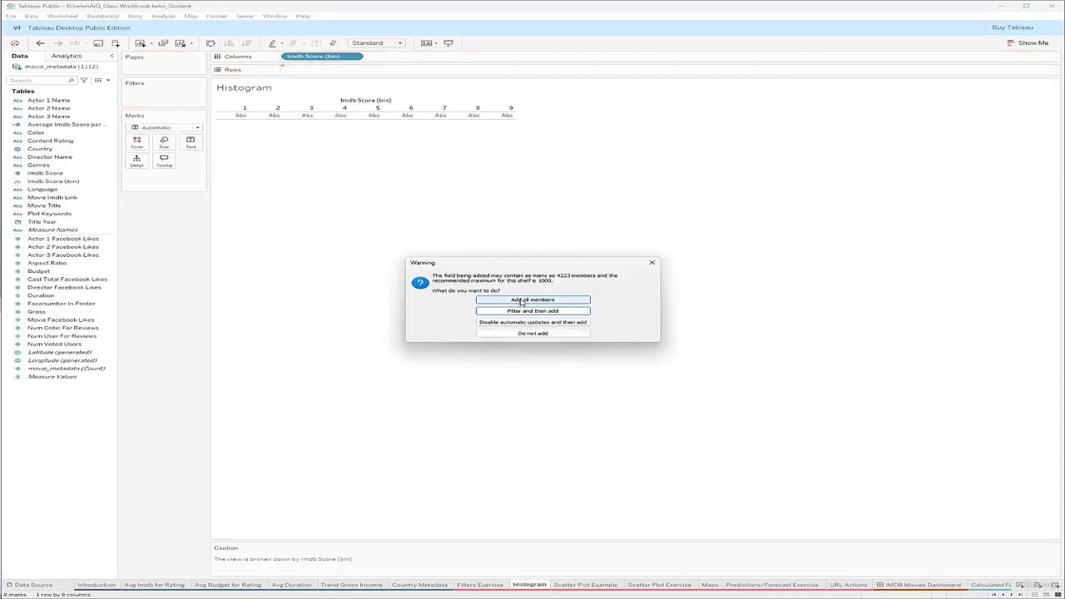
left_click(521, 301)
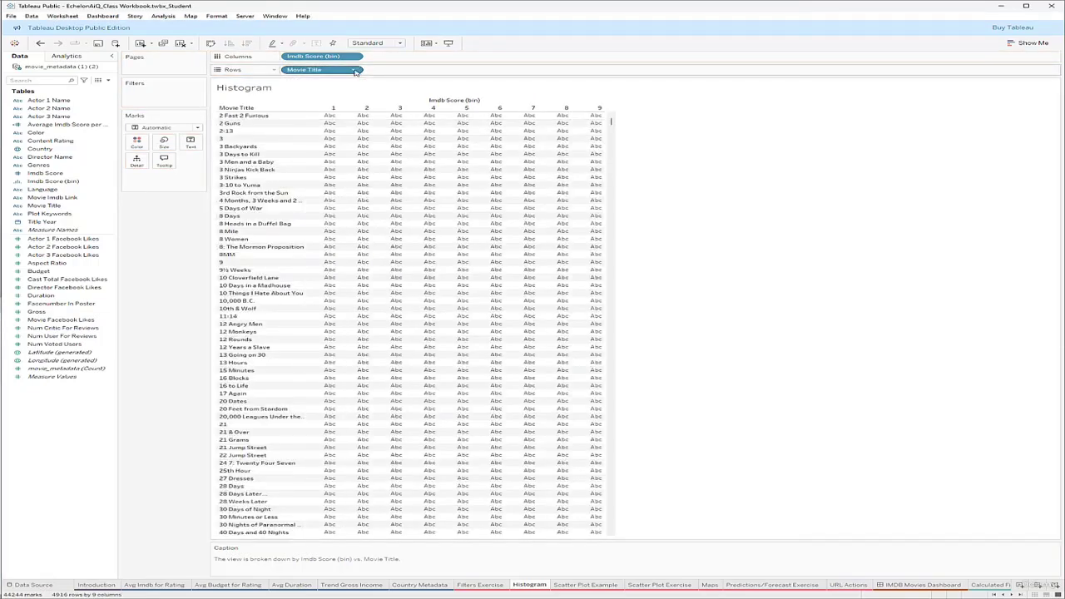
left_click(356, 69)
mouse_move(350, 187)
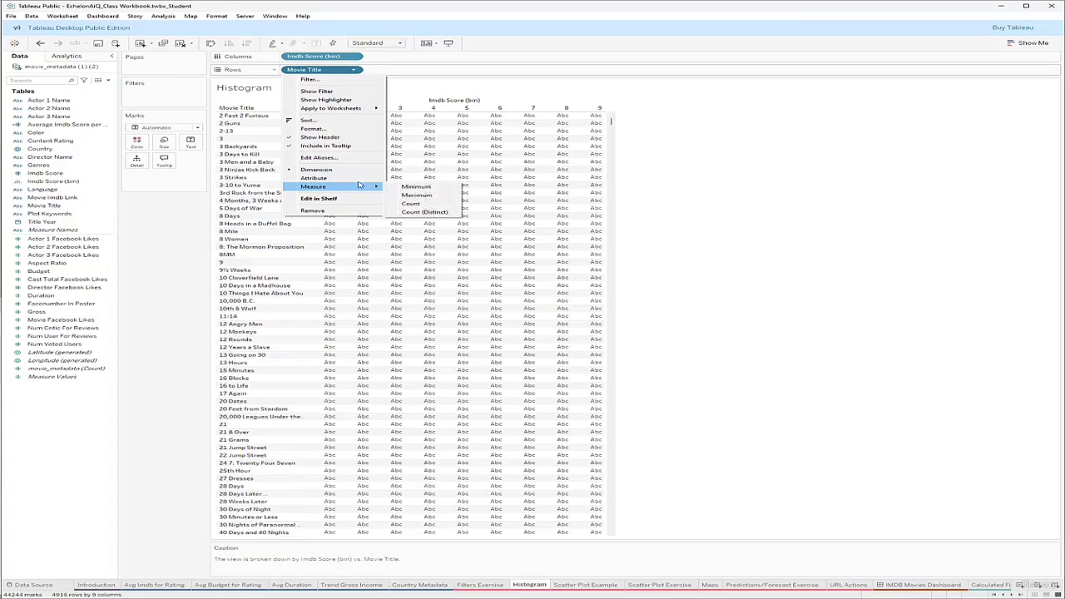
left_click(423, 204)
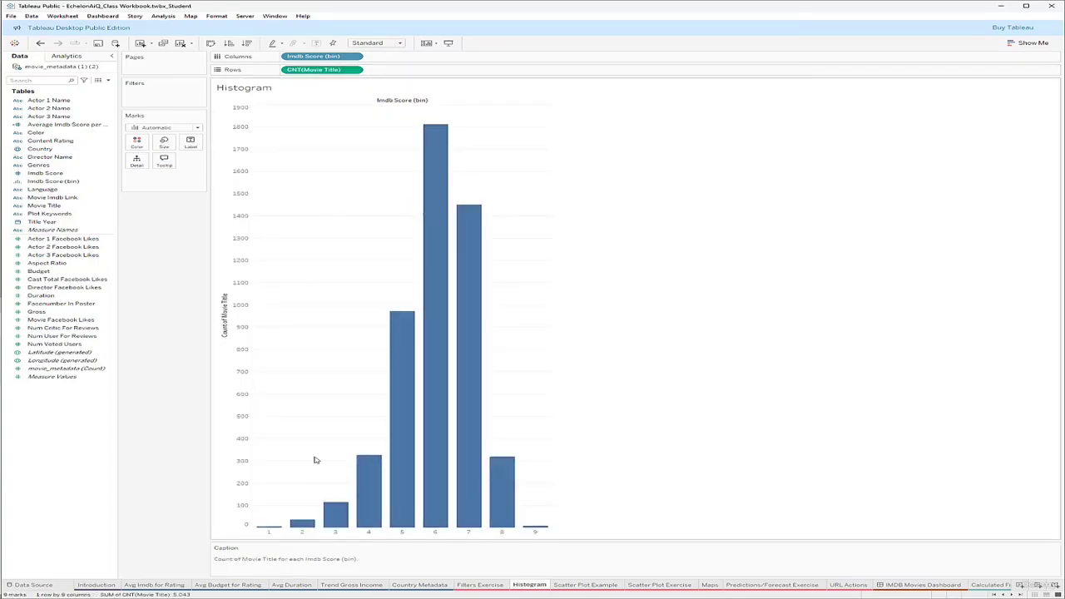
mouse_move(397, 422)
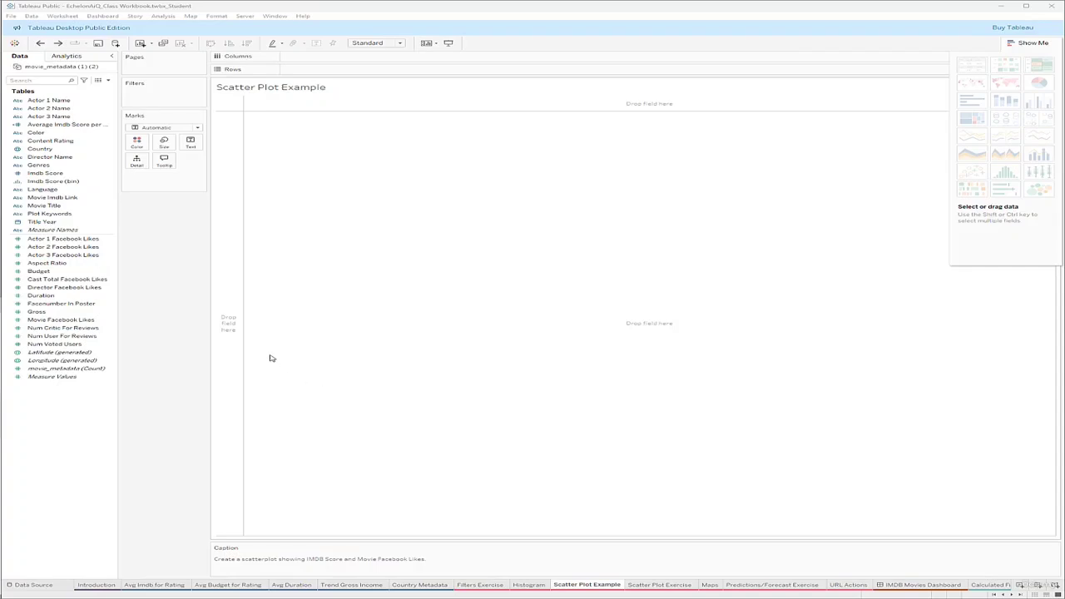
left_click(71, 173)
right_click(76, 321)
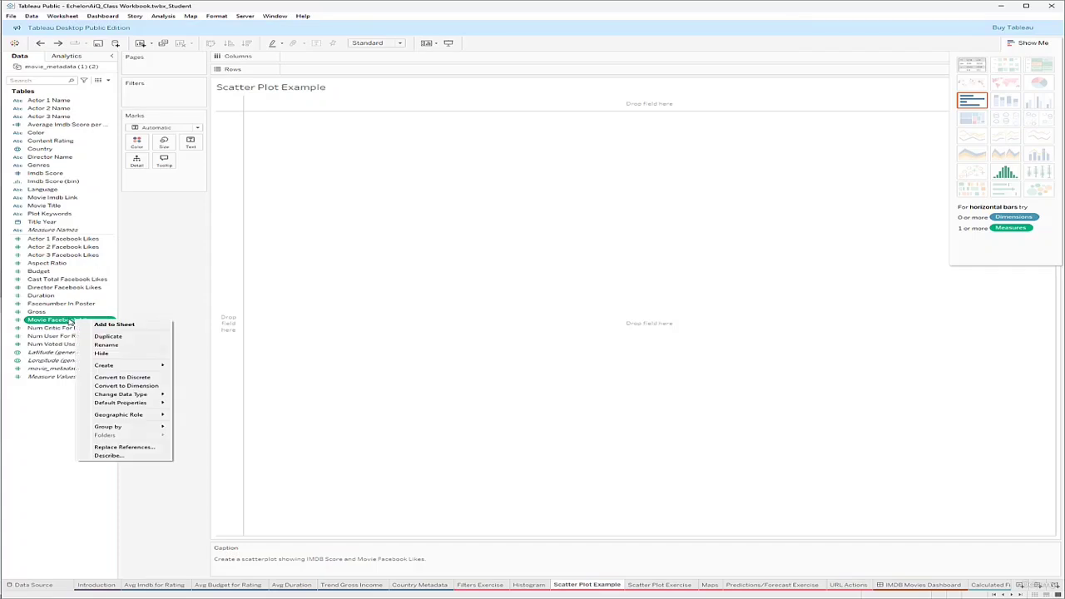
left_click(68, 322)
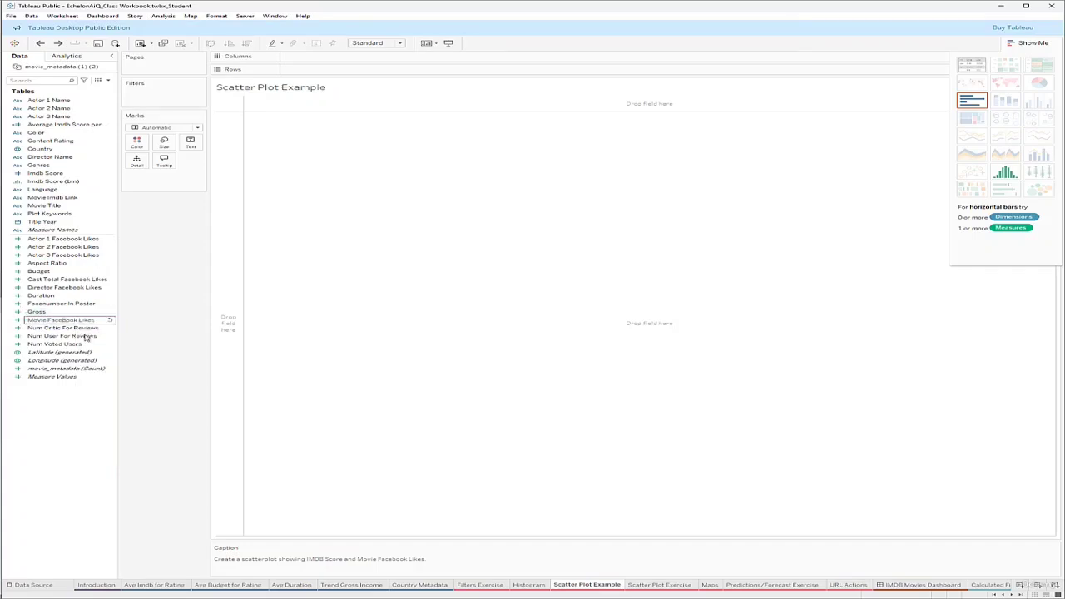
left_click_drag(72, 323, 330, 69)
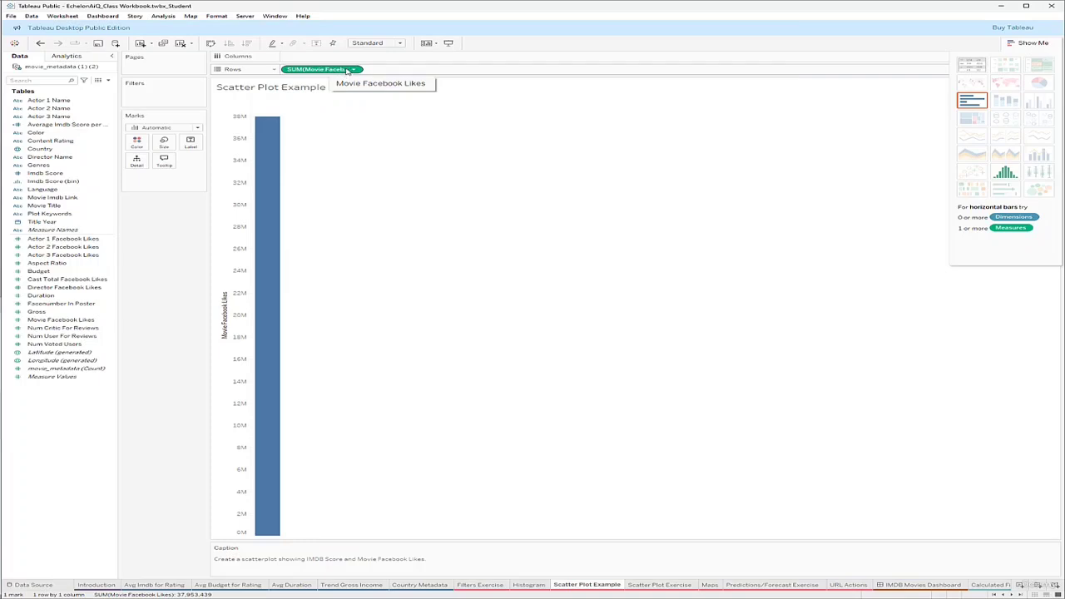
left_click(353, 70)
left_click(338, 222)
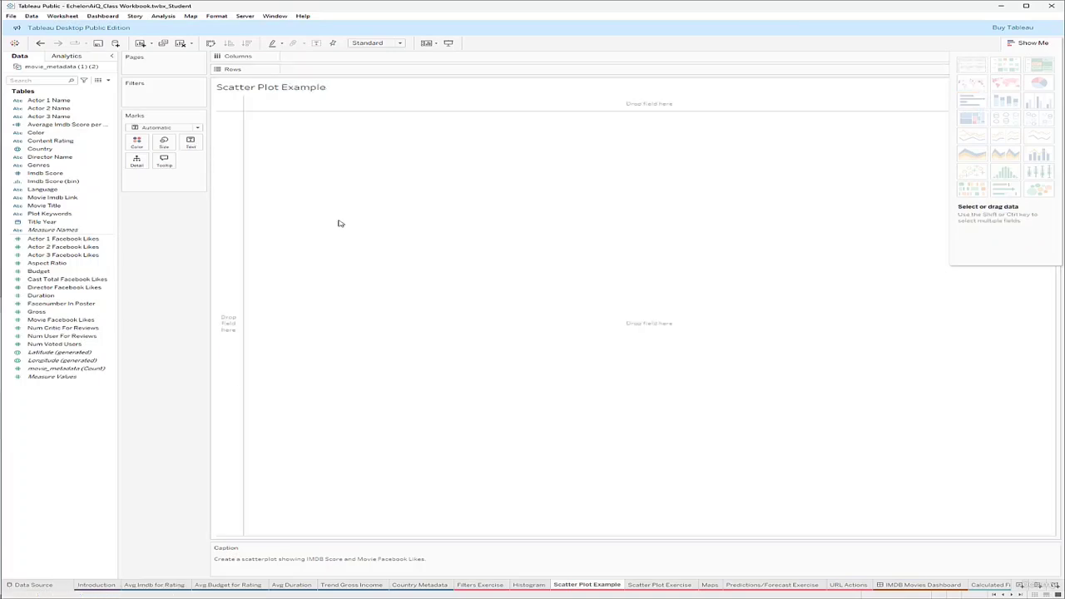
Convert the Movie Facebook Likes measure to a dimension for the Scatter Plot Example worksheet
left_click(92, 311)
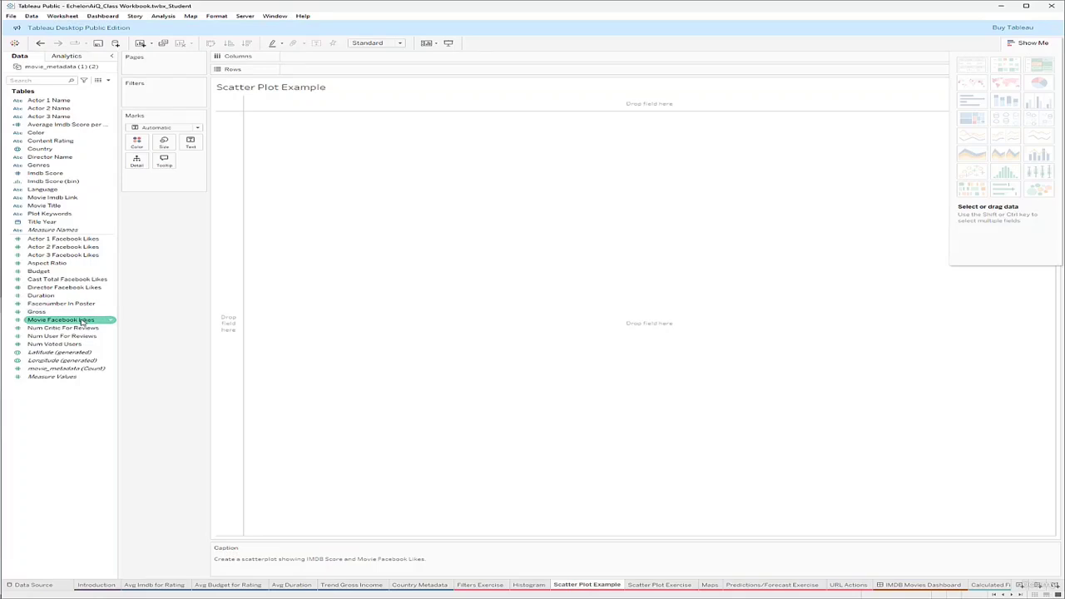
left_click(80, 321)
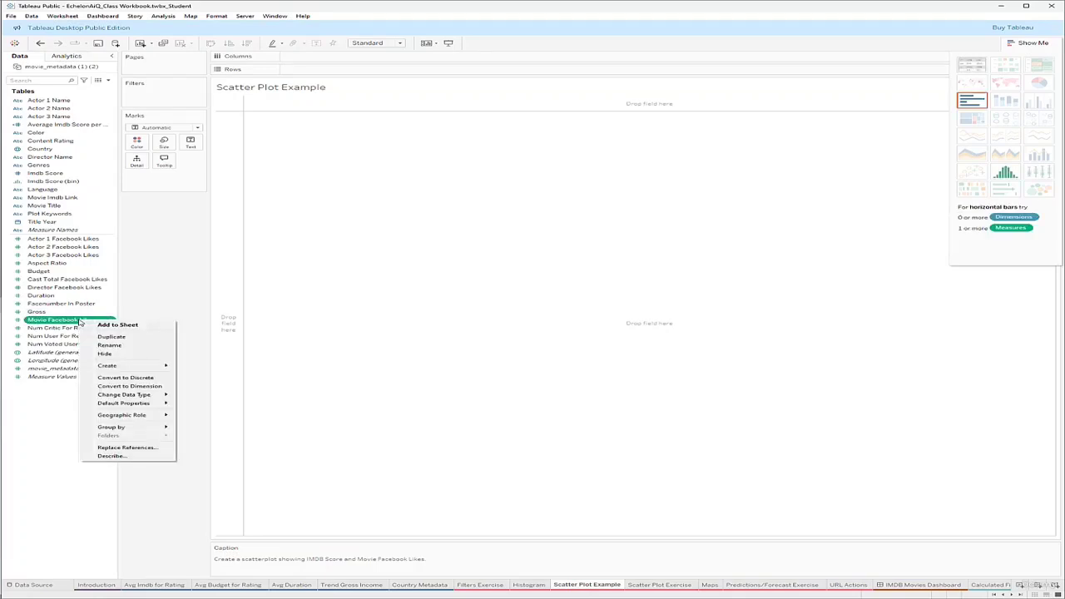
left_click(117, 387)
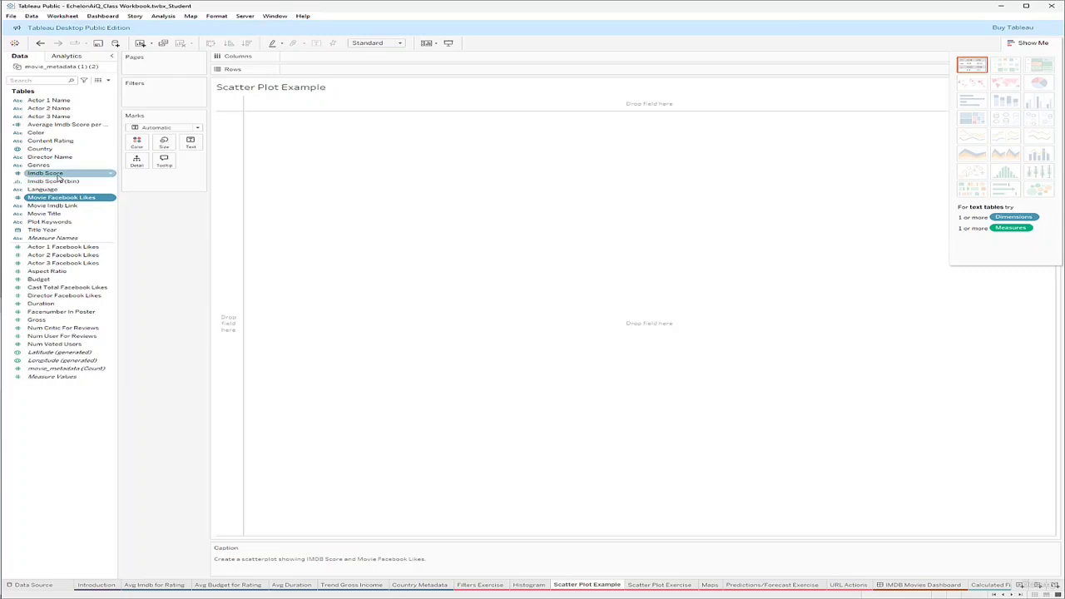
Place Imdb Score on Columns and Movie Facebook Likes on Rows, and make both fields continuous
left_click_drag(59, 177, 326, 59)
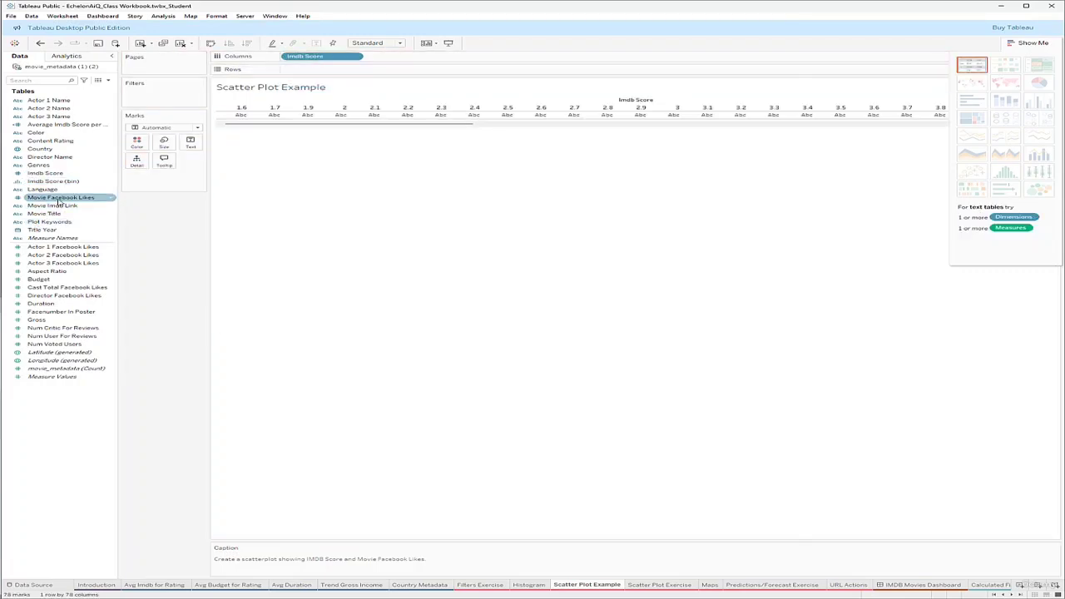
left_click_drag(59, 197, 316, 75)
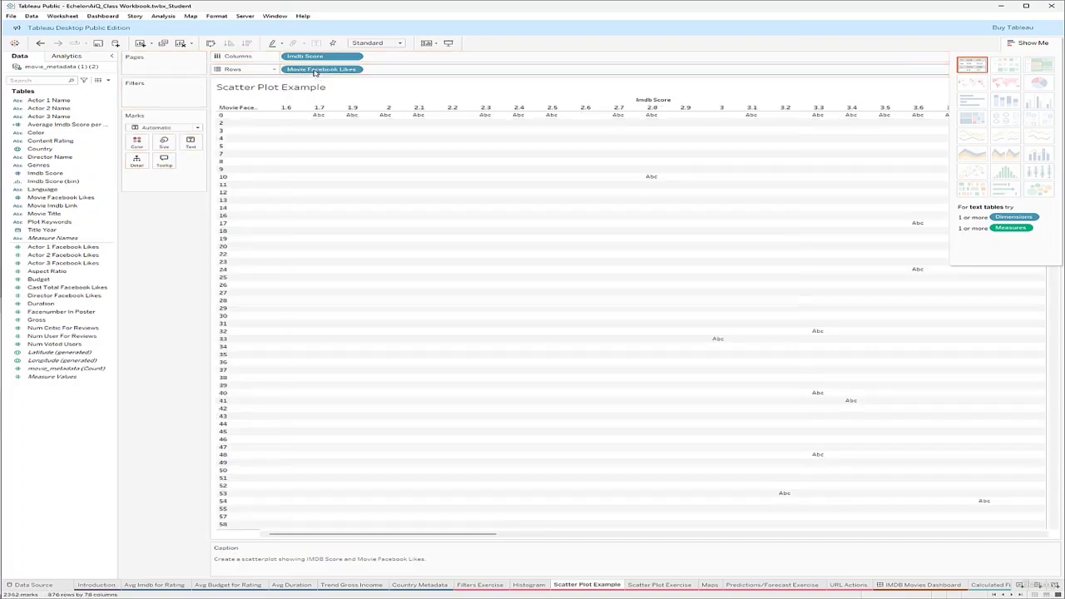
right_click(327, 60)
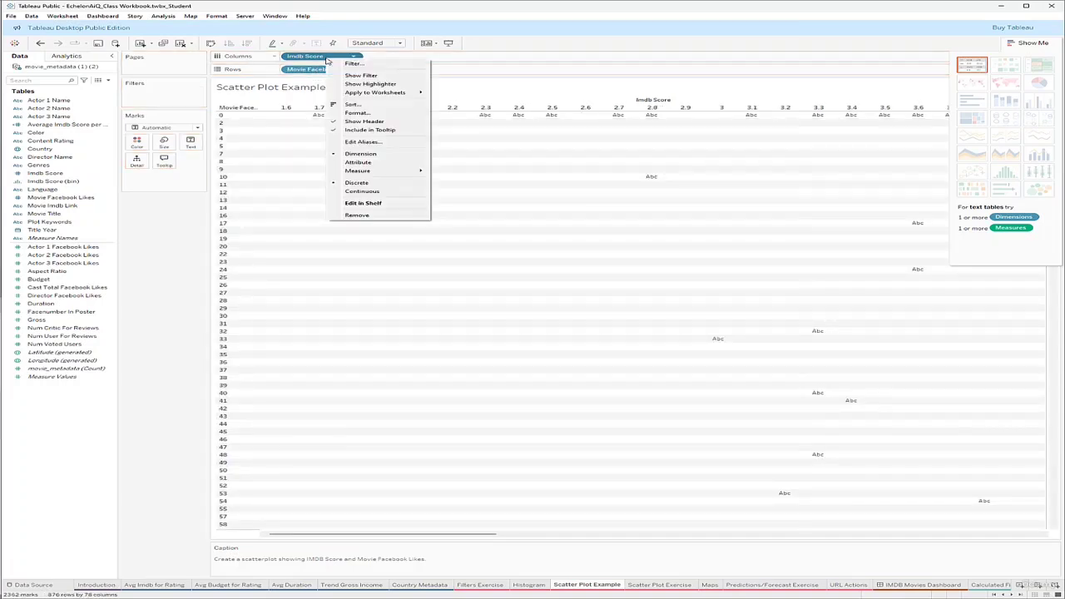
left_click(362, 192)
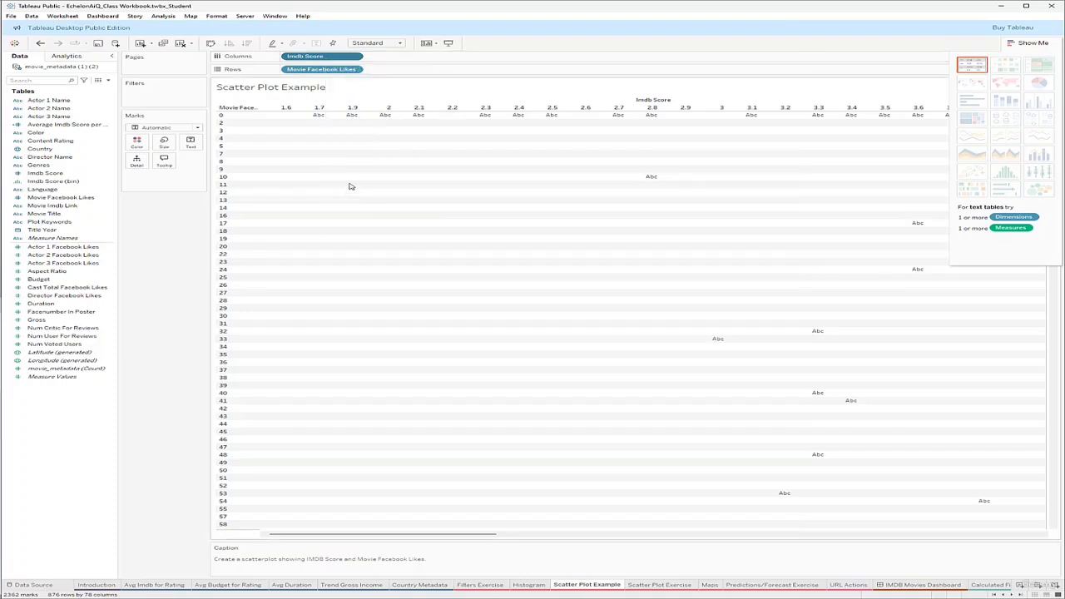
right_click(329, 70)
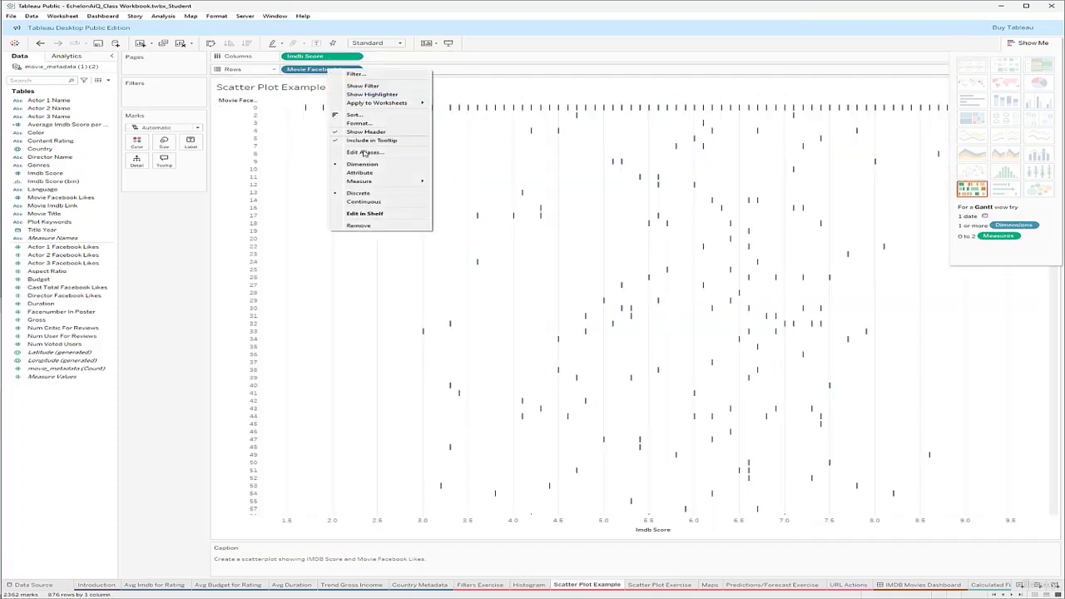
left_click(362, 204)
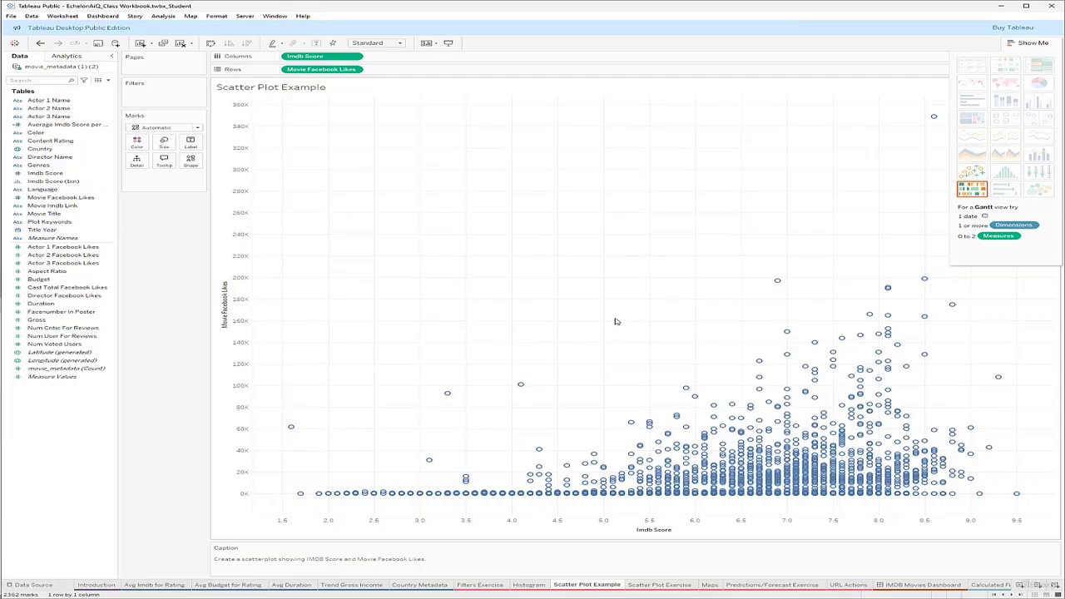
Add a linear trend line to the scatter plot and open the Scatter Plot Exercise worksheet
left_click(70, 56)
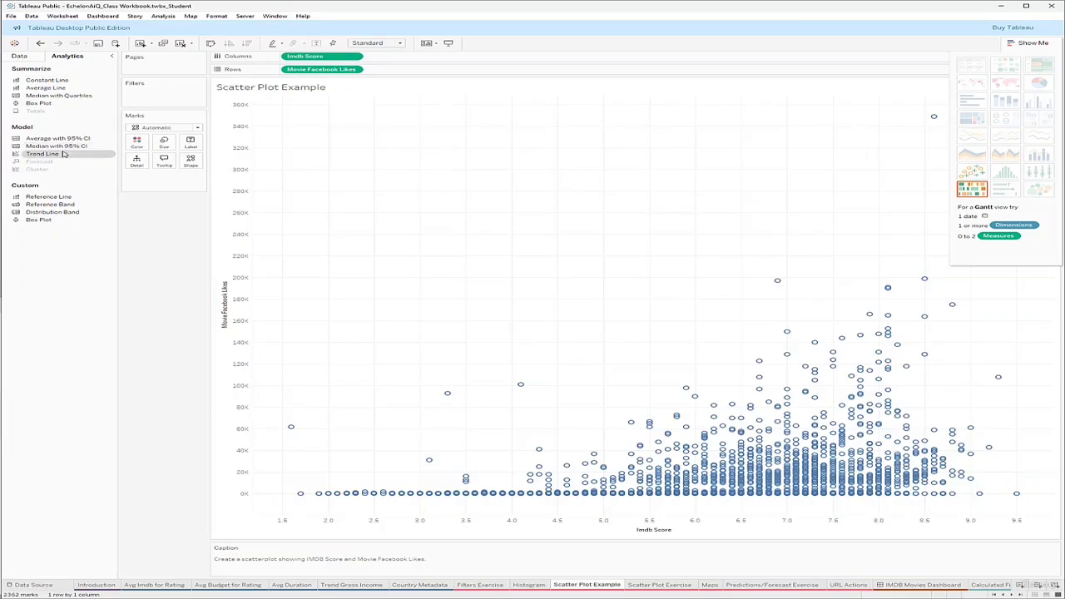
left_click_drag(64, 154, 326, 111)
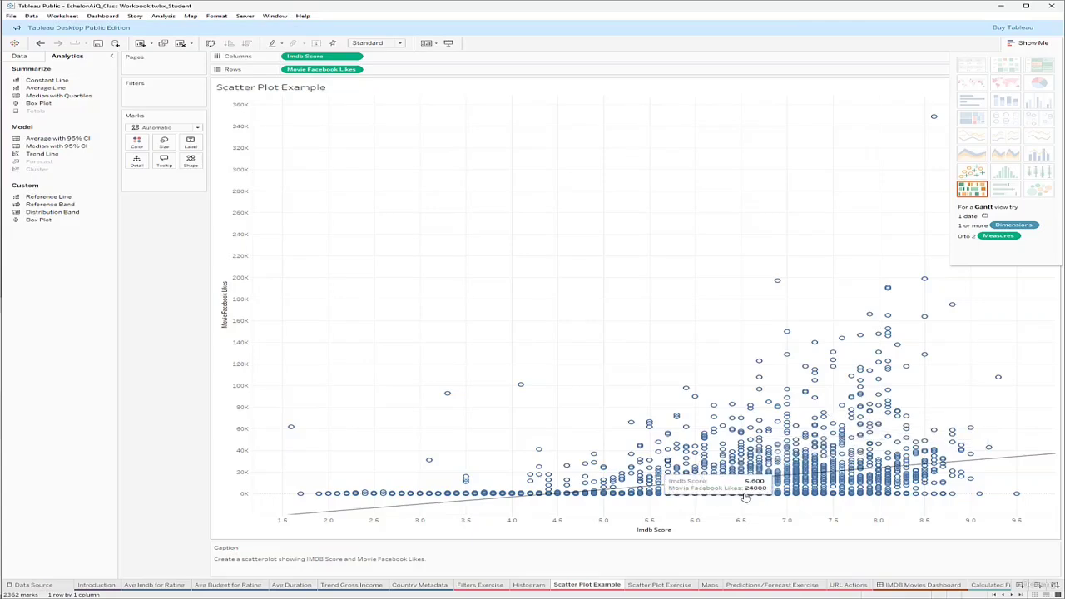
left_click(661, 586)
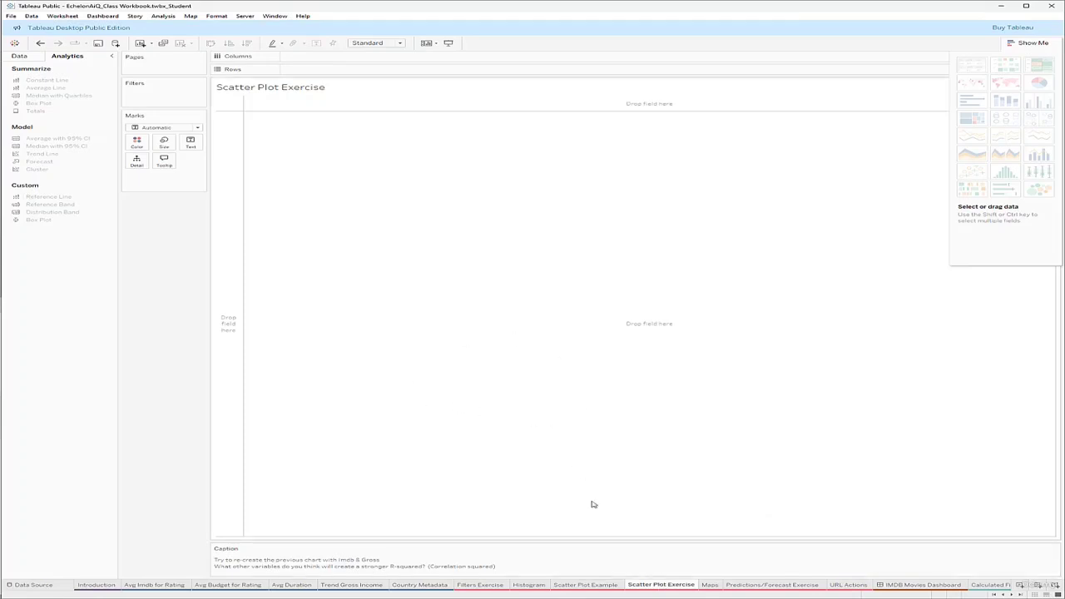
Show the data fields and place Imdb Score on Columns of the Scatter Plot Exercise worksheet
left_click(585, 585)
left_click(20, 56)
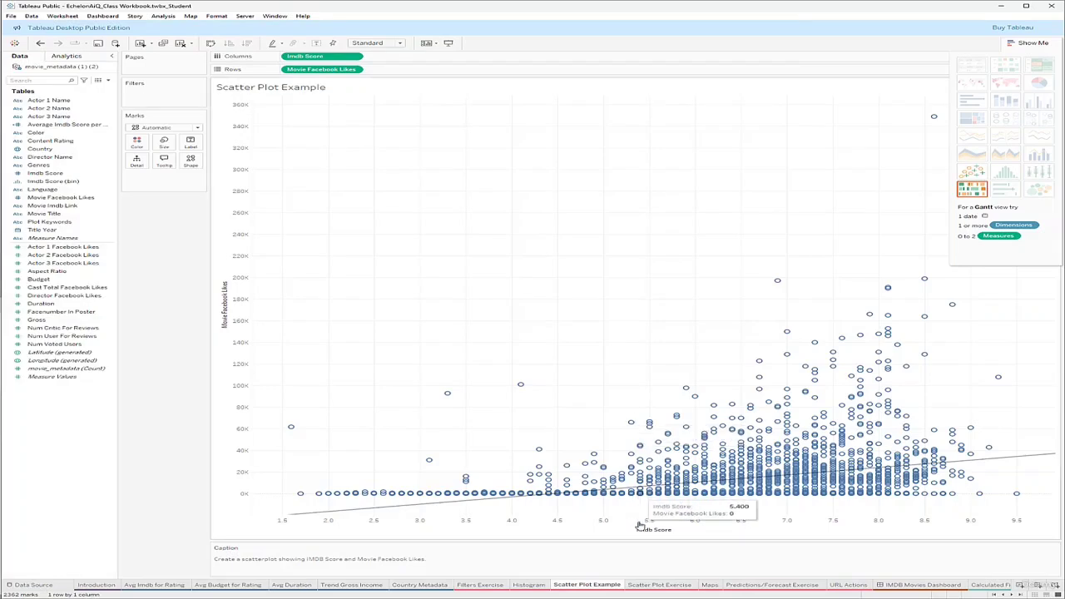
left_click(661, 585)
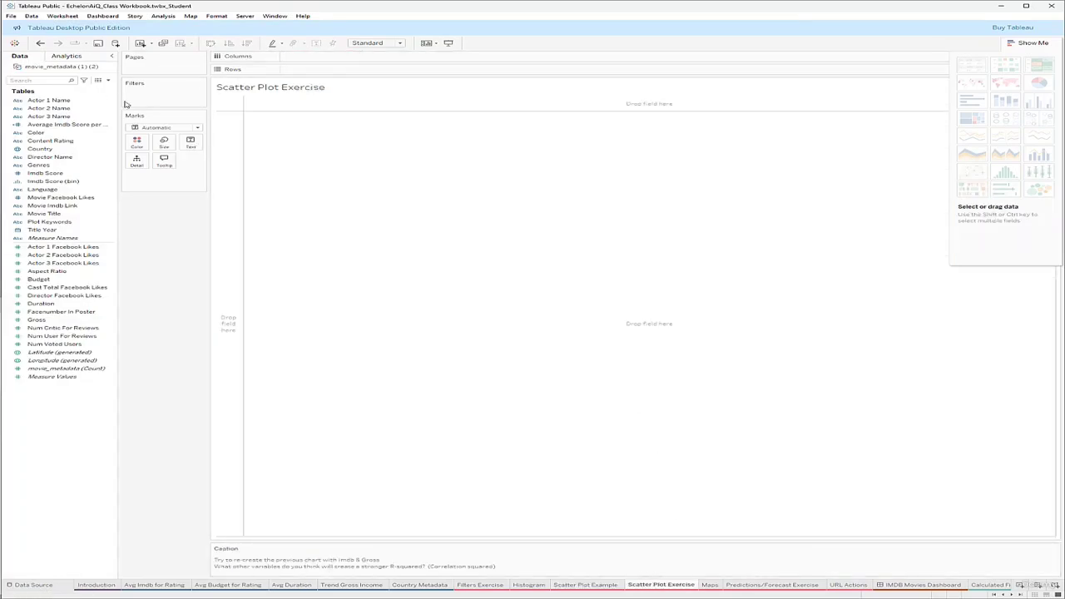
left_click(76, 141)
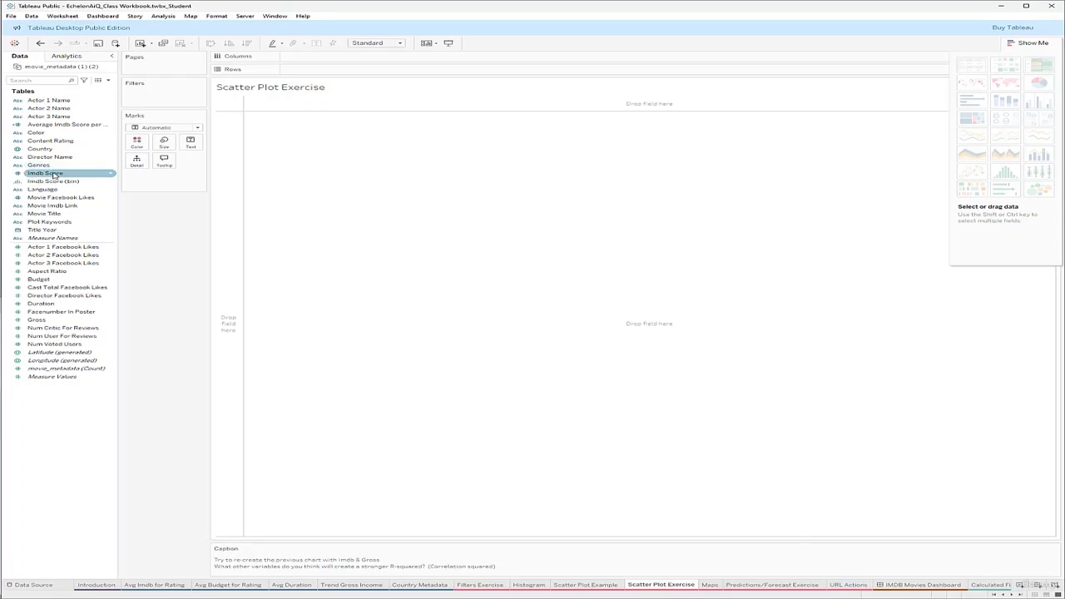
left_click_drag(55, 175, 300, 55)
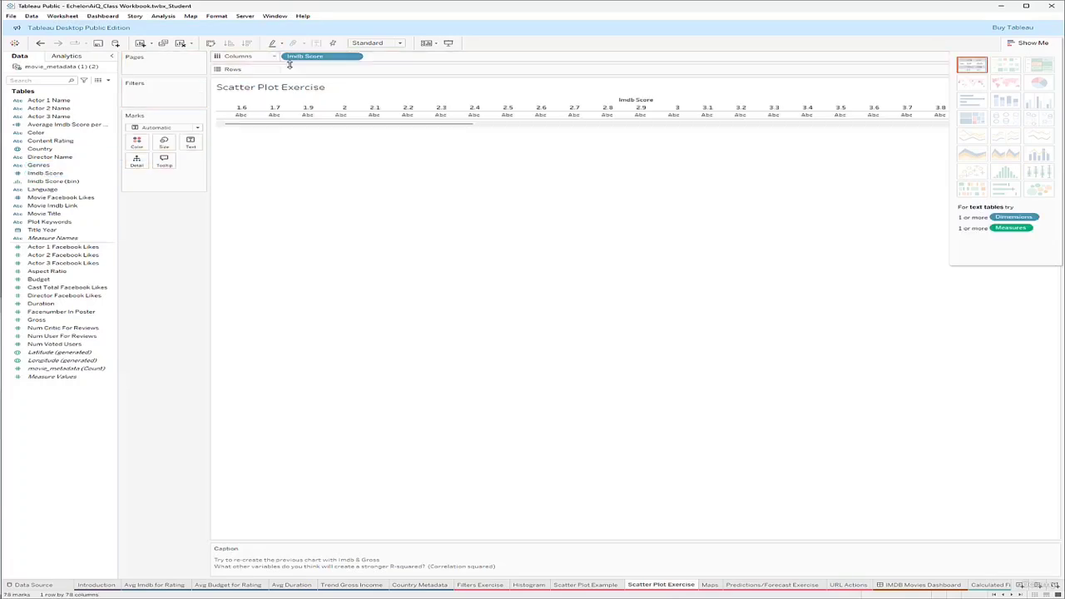
Convert the Gross measure to a dimension and place it on Rows, adding all members
right_click(42, 320)
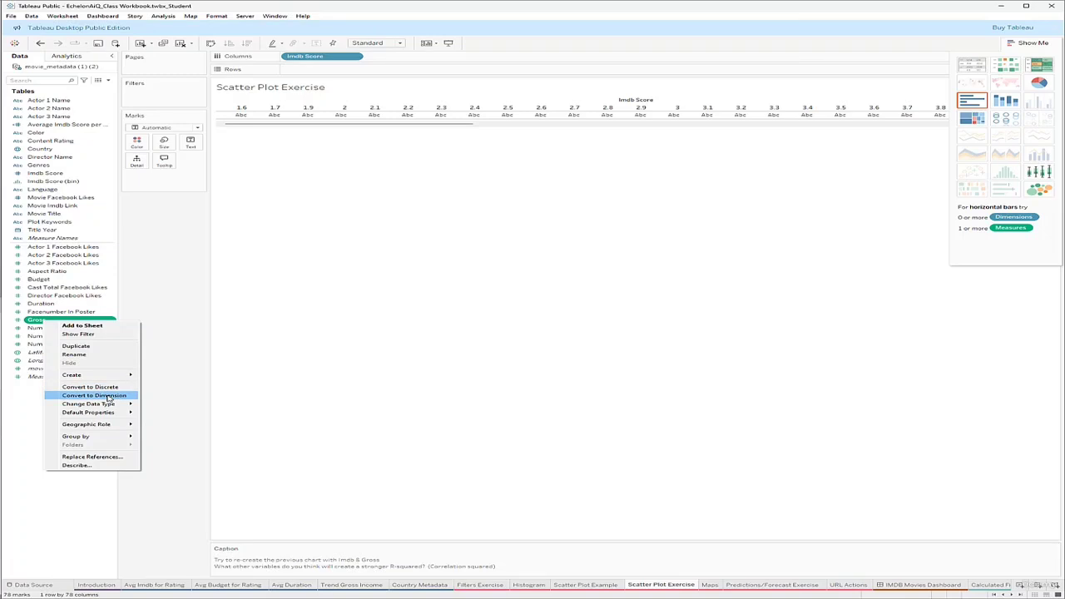
left_click(106, 396)
left_click_drag(38, 172, 322, 69)
left_click(514, 302)
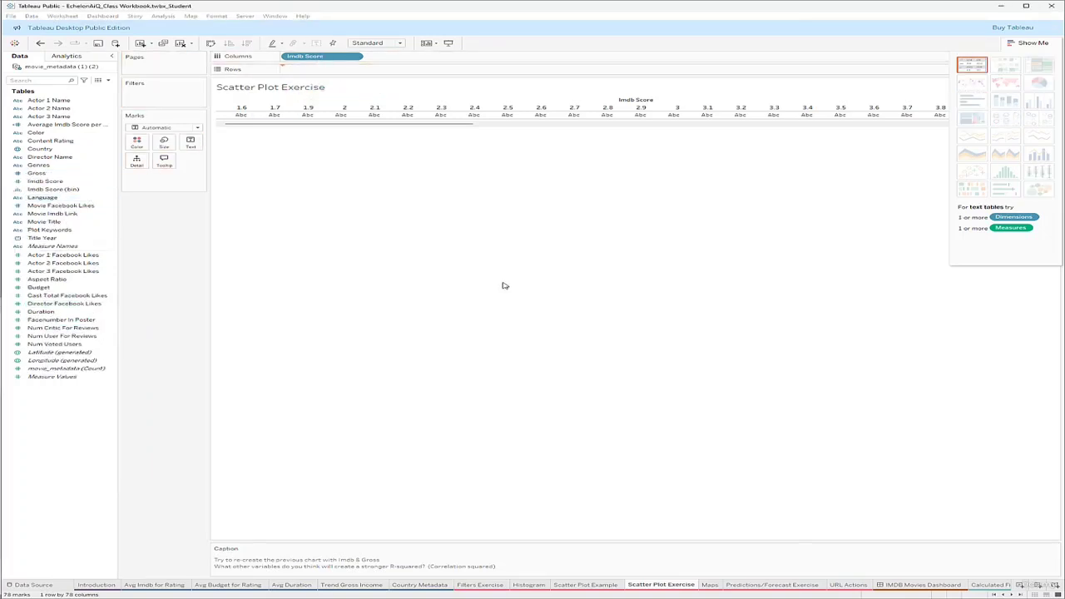
Make Imdb Score and Gross continuous, and add a linear trend line to the scatter plot
right_click(321, 56)
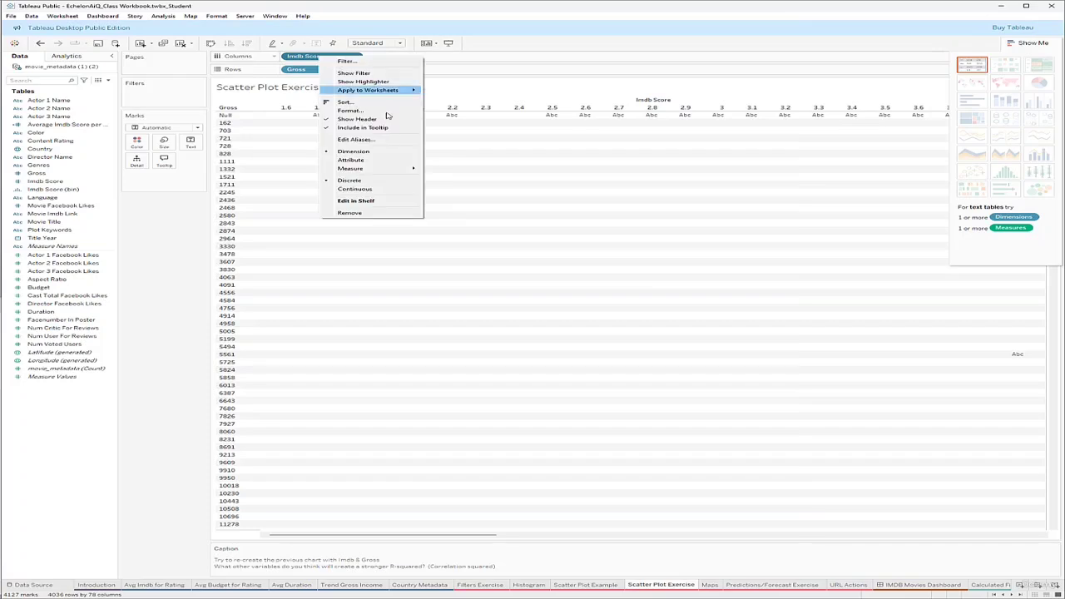
left_click(362, 189)
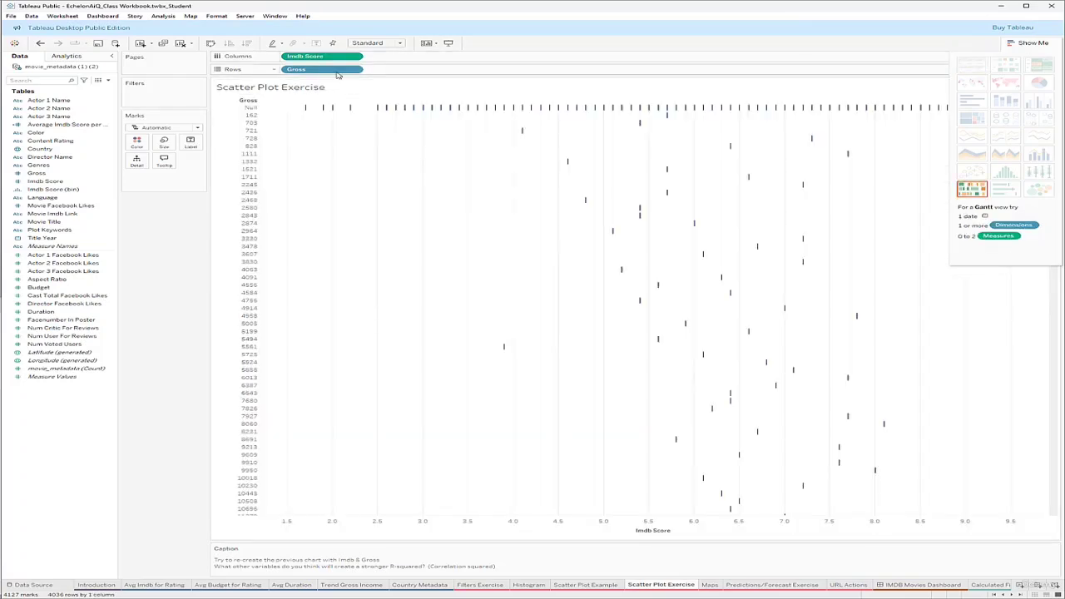
right_click(334, 72)
left_click(374, 207)
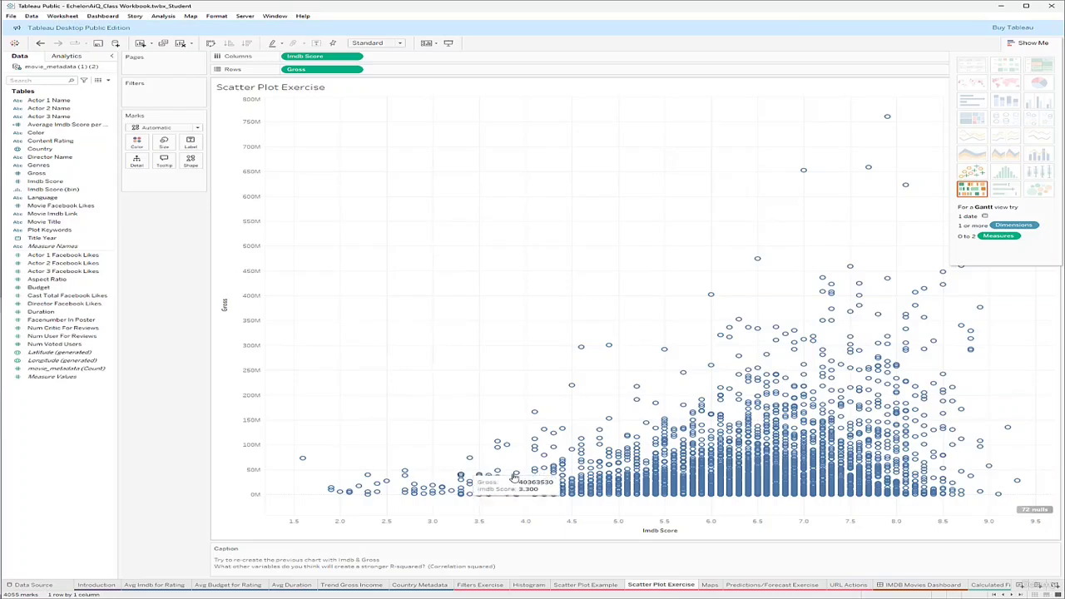
left_click(68, 56)
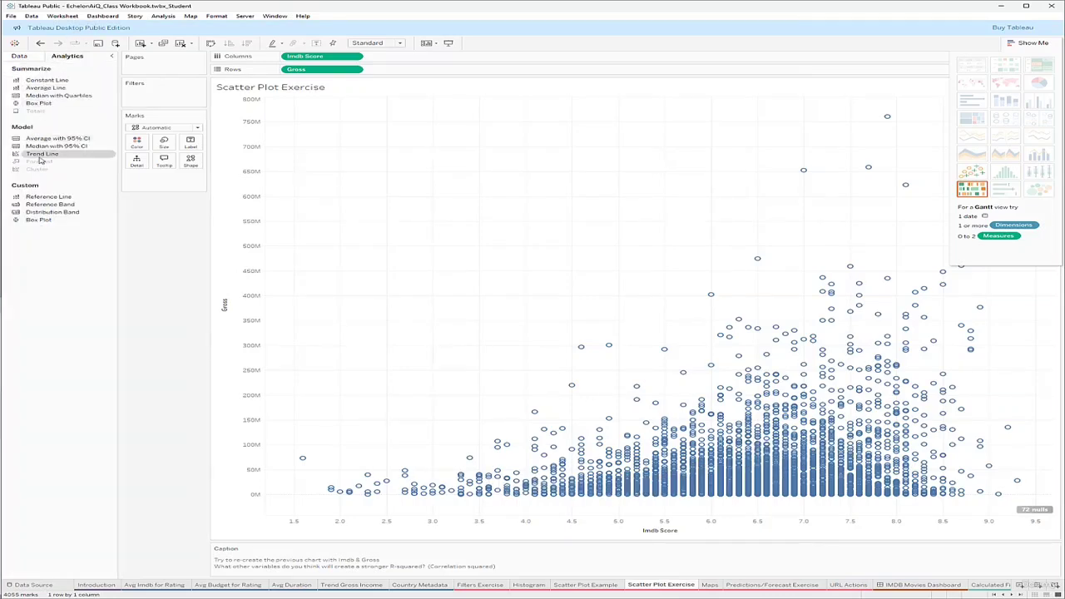
left_click_drag(39, 157, 325, 119)
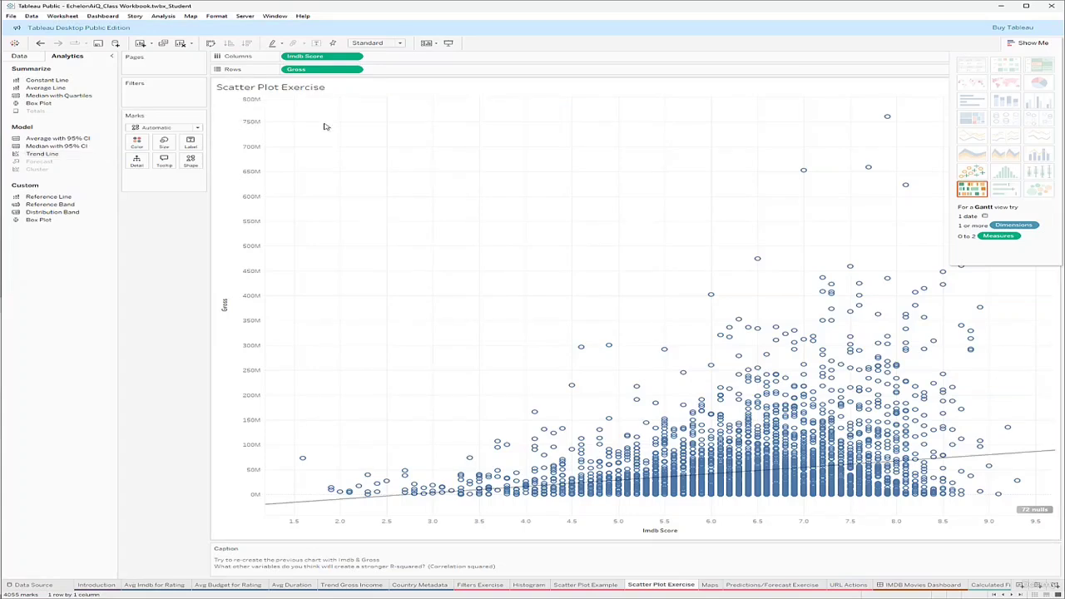
View the summary and full data behind the highest-grossing mark, and clear the mark selection
mouse_move(887, 119)
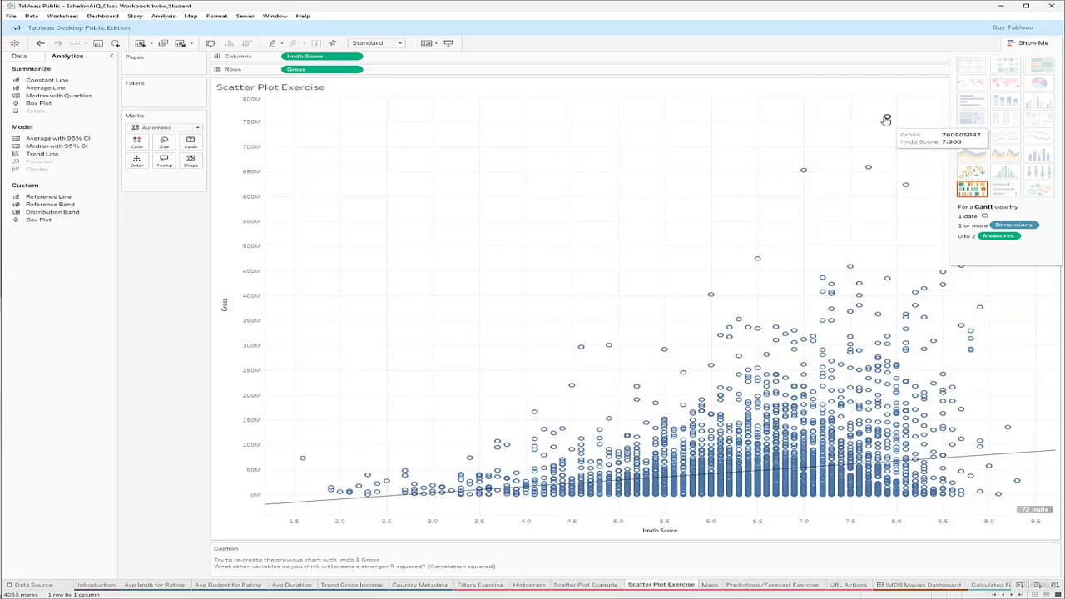
left_click(887, 119)
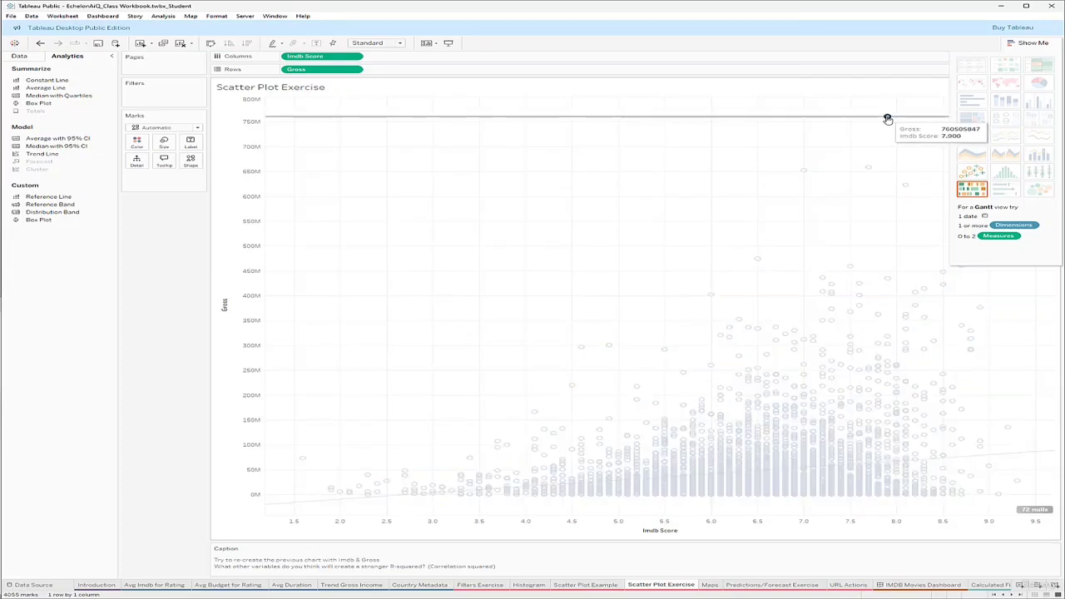
right_click(887, 119)
left_click(922, 134)
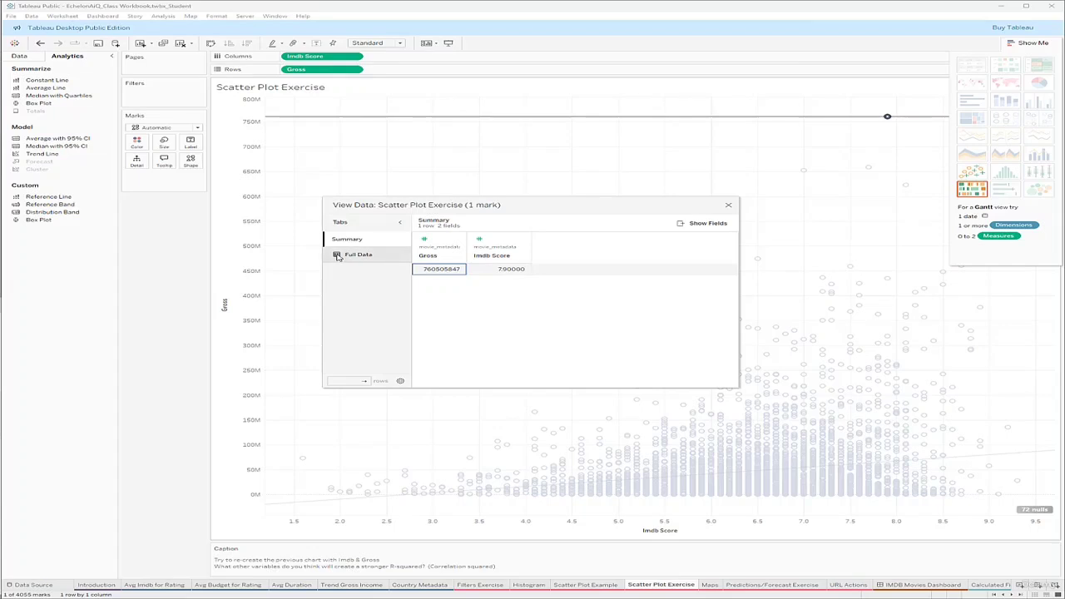
left_click(339, 256)
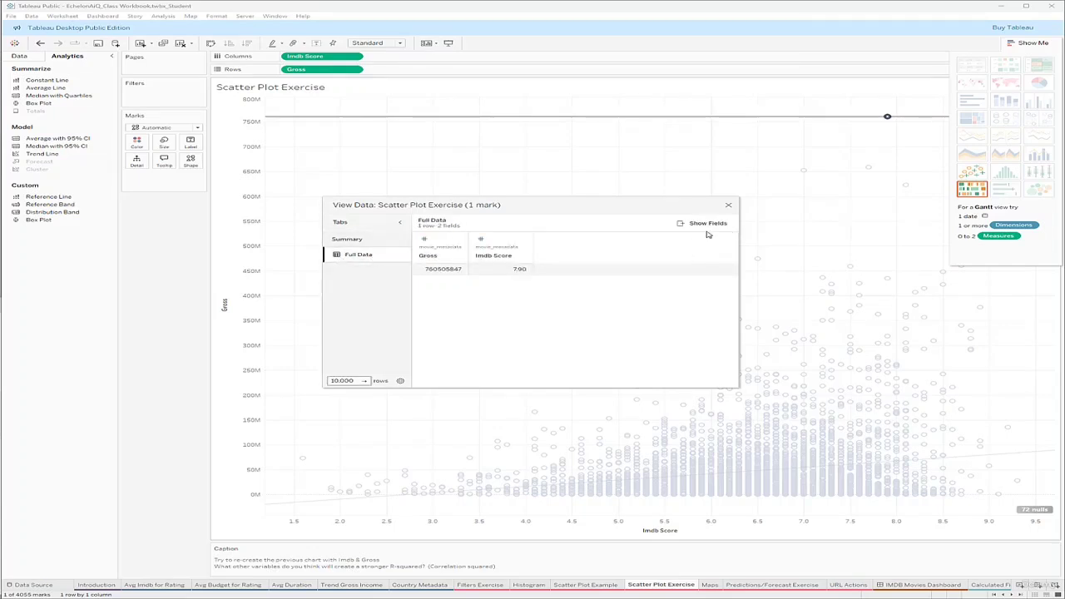
left_click(729, 204)
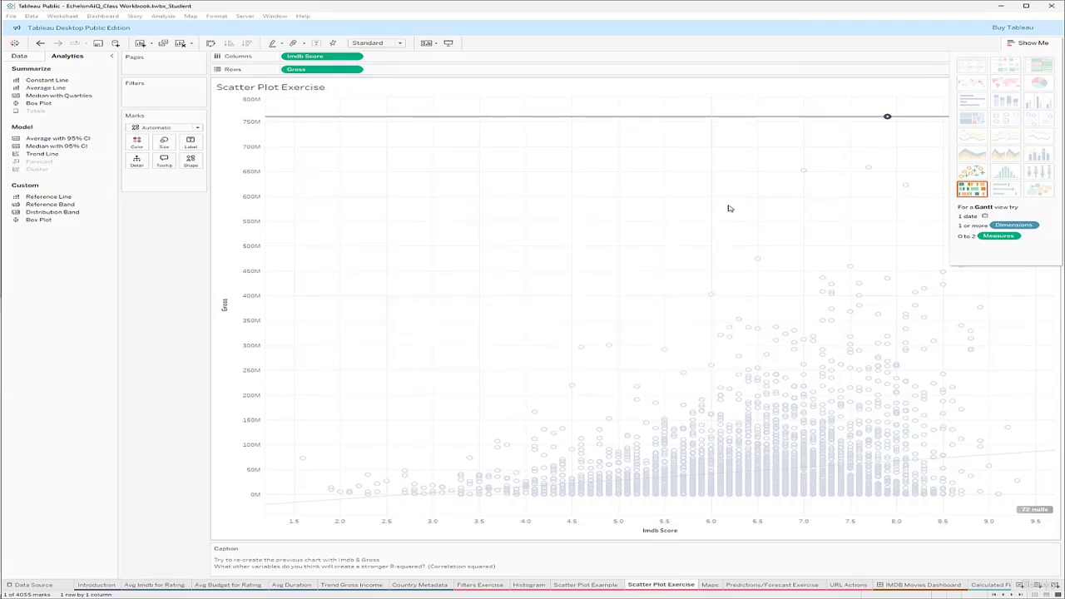
left_click(1029, 42)
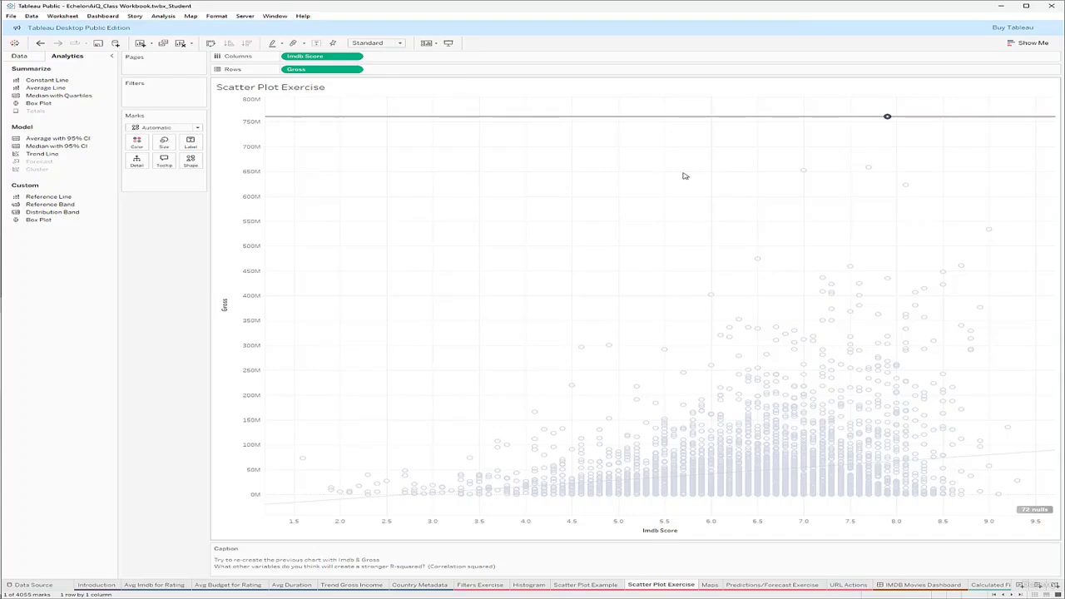
left_click(641, 217)
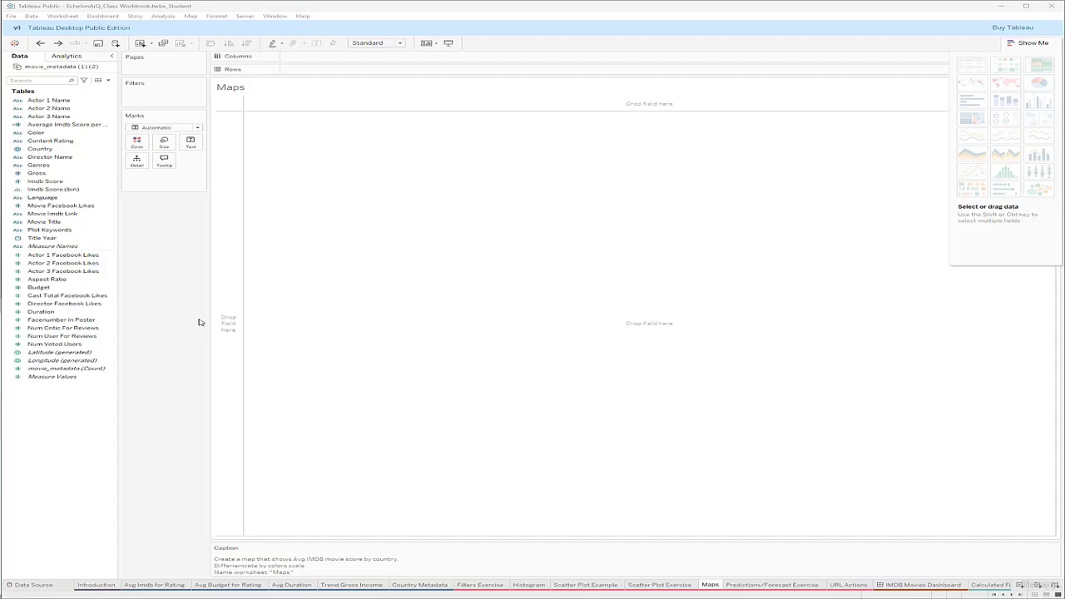
Place Imdb Score on Columns of the Maps worksheet and aggregate it as an average
left_click(82, 167)
left_click_drag(64, 182, 355, 55)
left_click(355, 57)
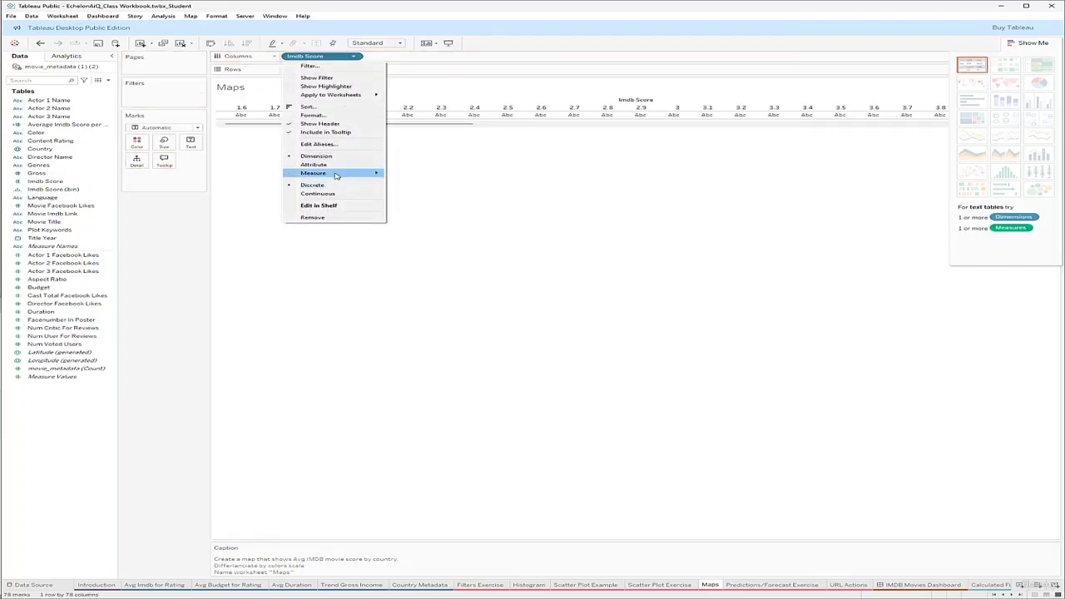
mouse_move(337, 175)
left_click(420, 182)
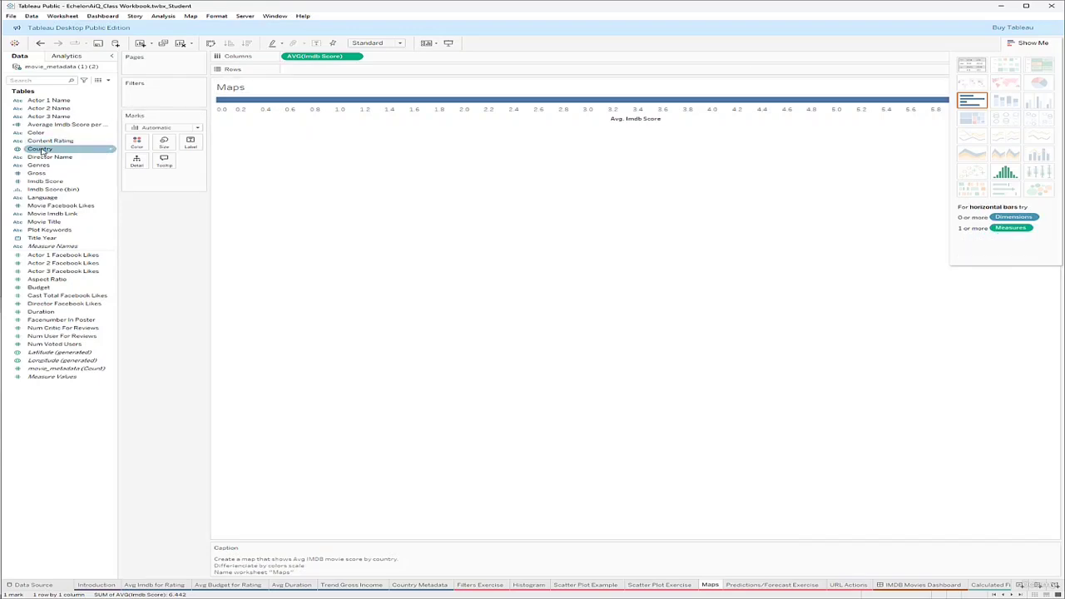
Add Country to Rows and change the bar chart into a symbol map
left_click_drag(40, 148, 307, 71)
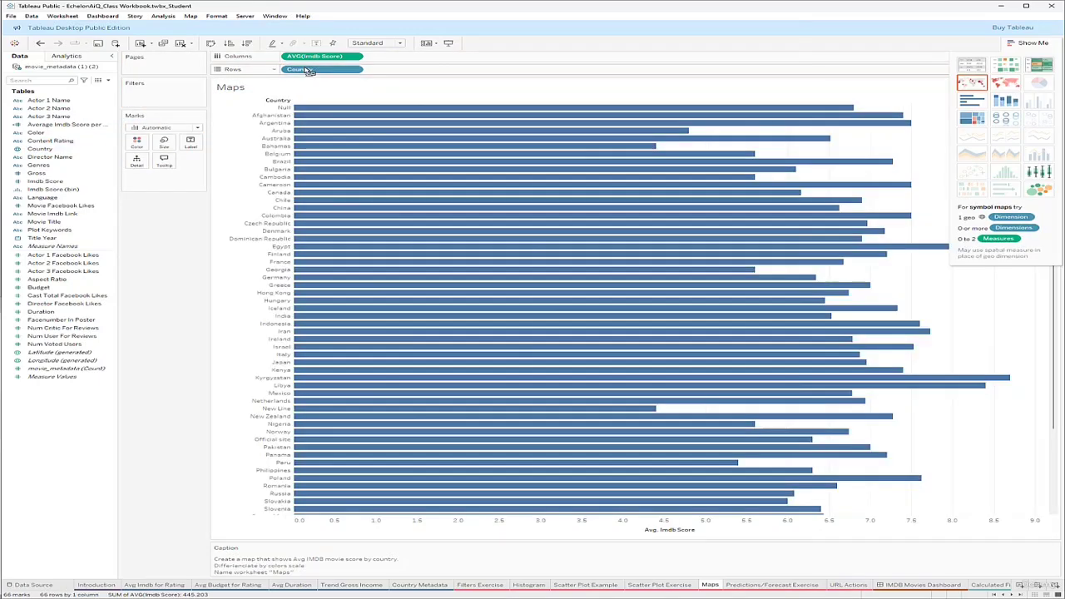
left_click(969, 85)
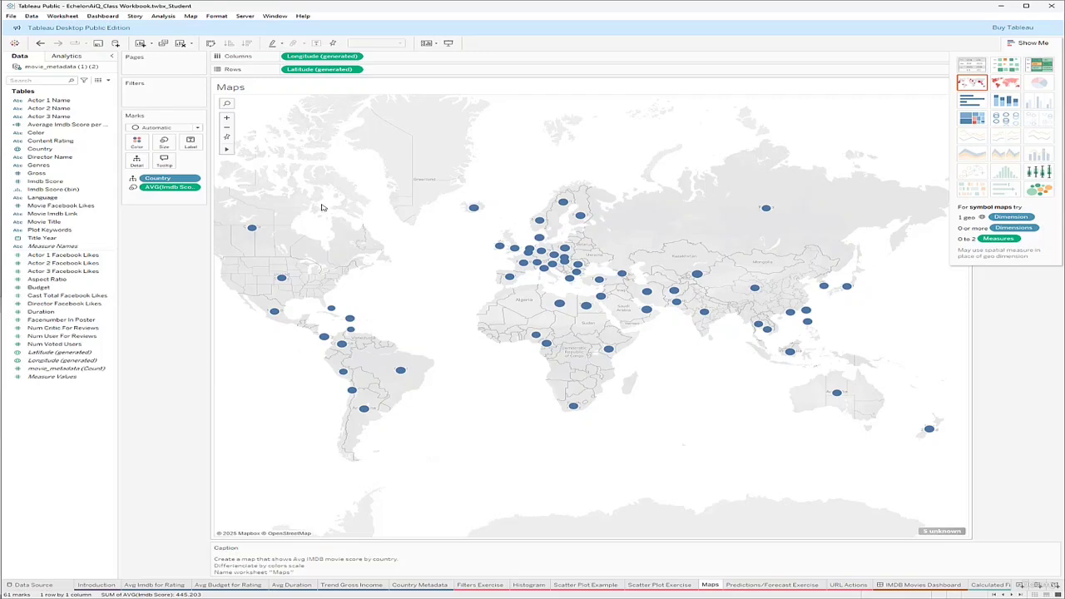
mouse_move(254, 228)
Color the map marks by average Imdb Score while keeping the same field on Size
left_click(140, 143)
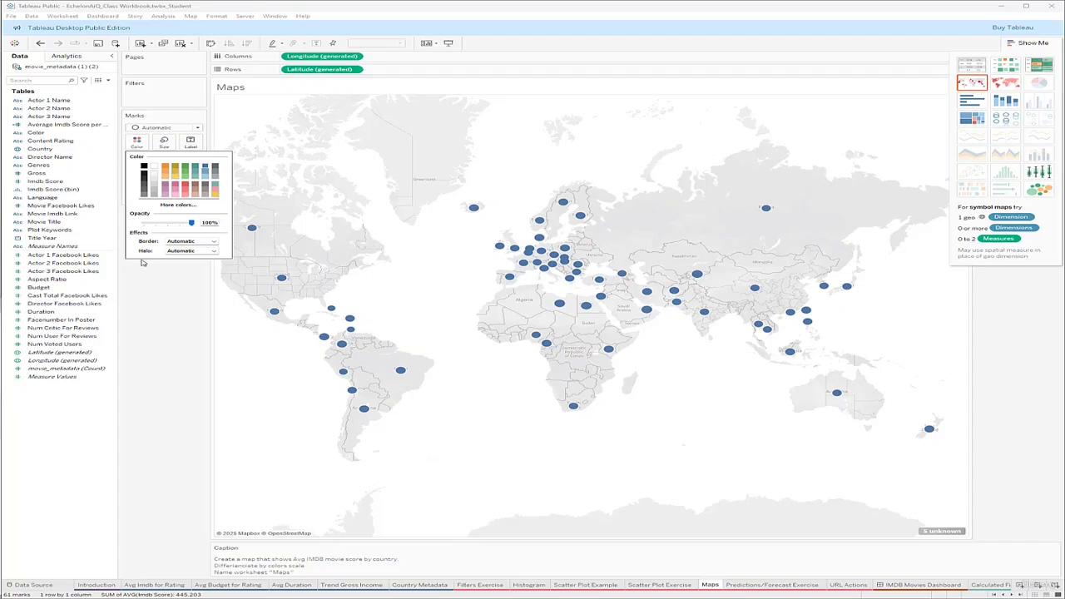
left_click(153, 337)
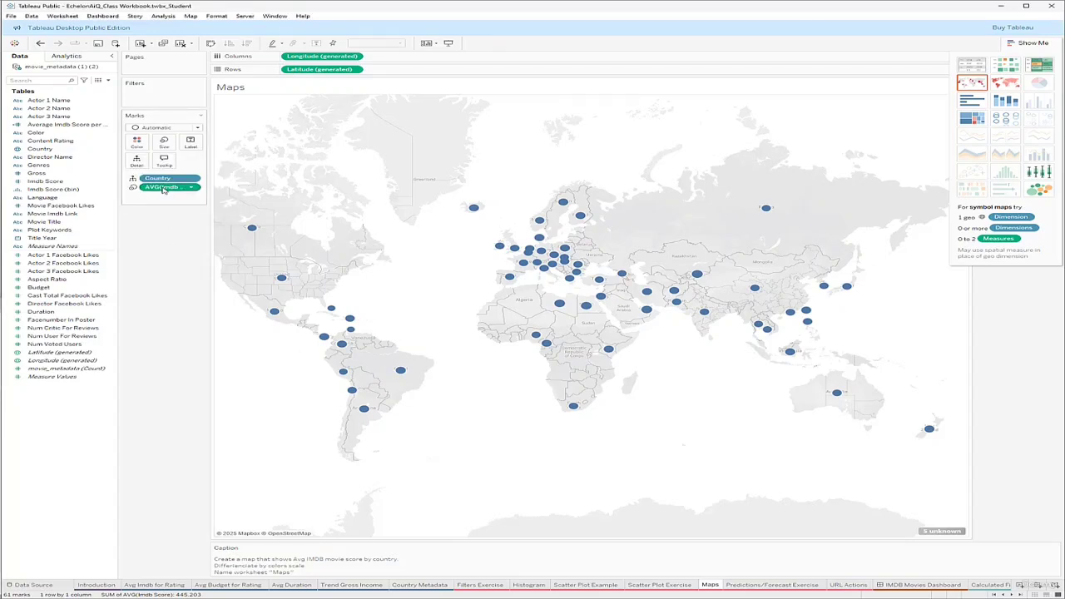
left_click_drag(164, 189, 142, 147)
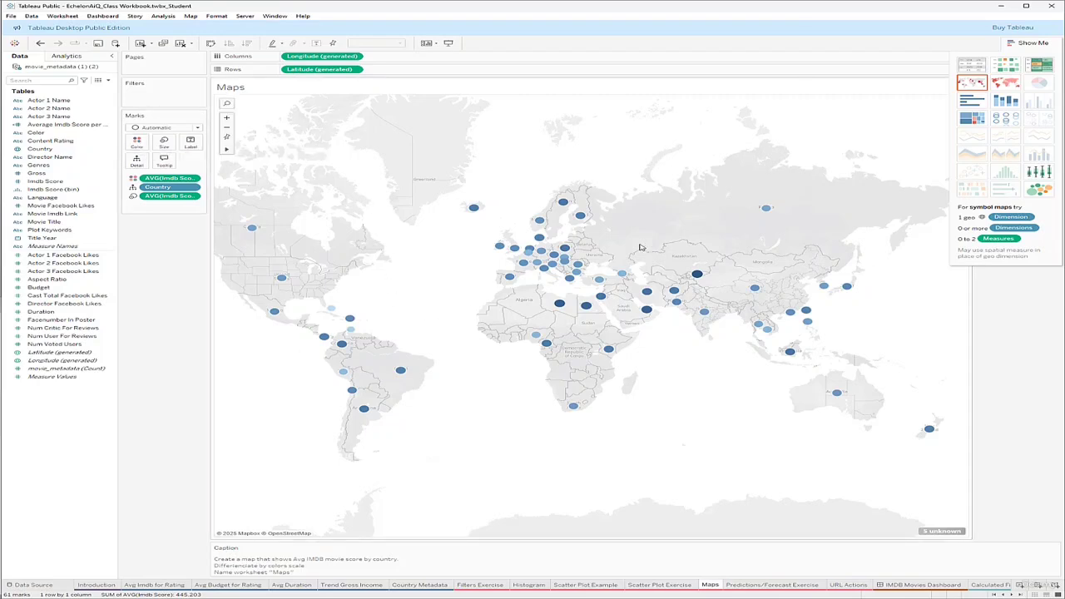
Apply the Gold-Purple Diverging palette to the average Imdb Score colors on the map
mouse_move(541, 249)
left_click(138, 144)
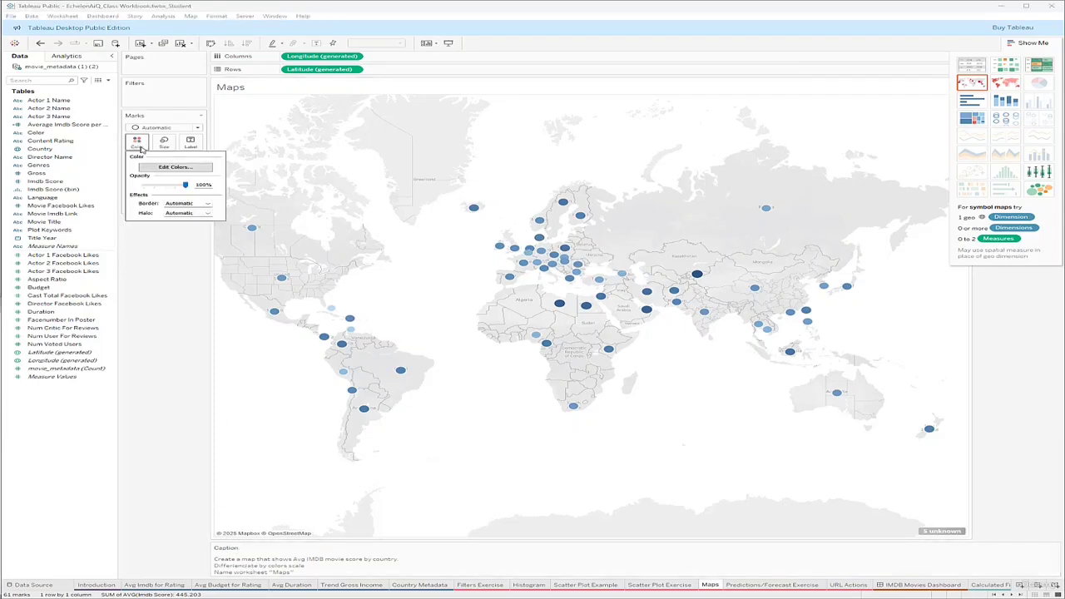
left_click(159, 169)
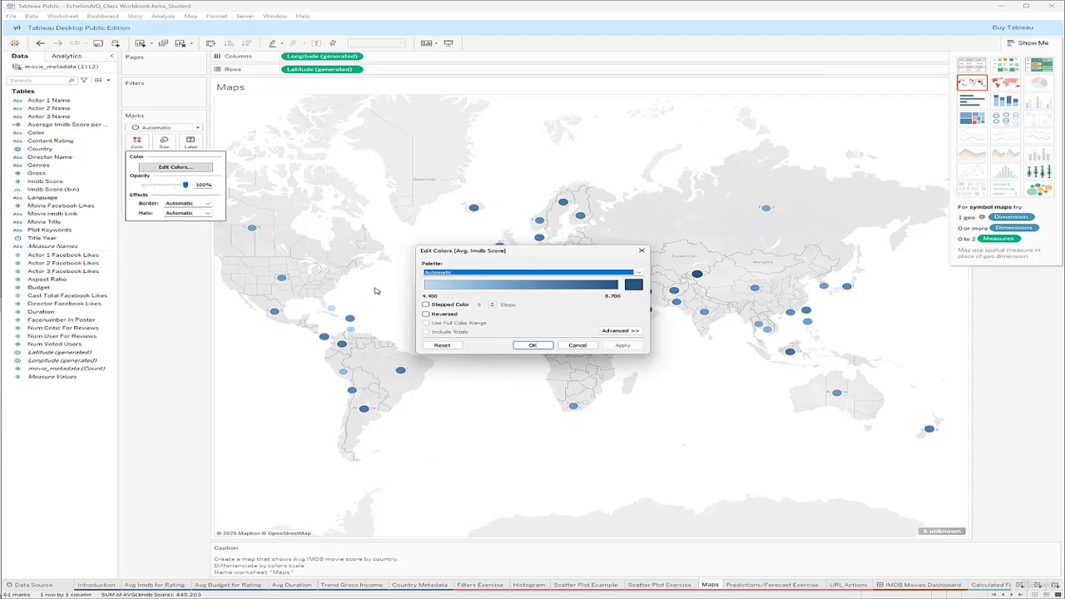
left_click(526, 274)
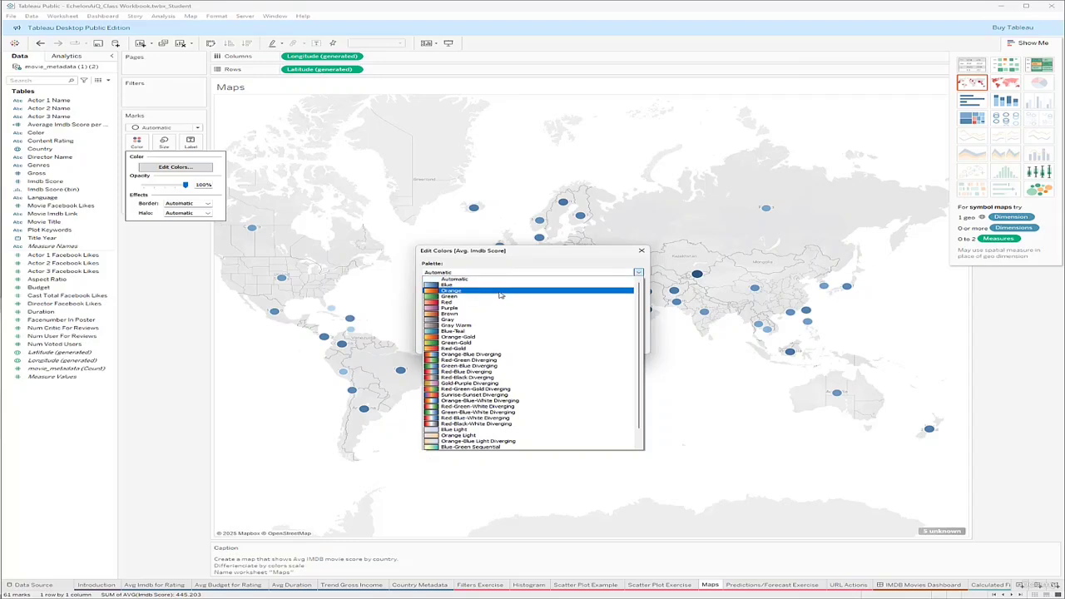
left_click(559, 261)
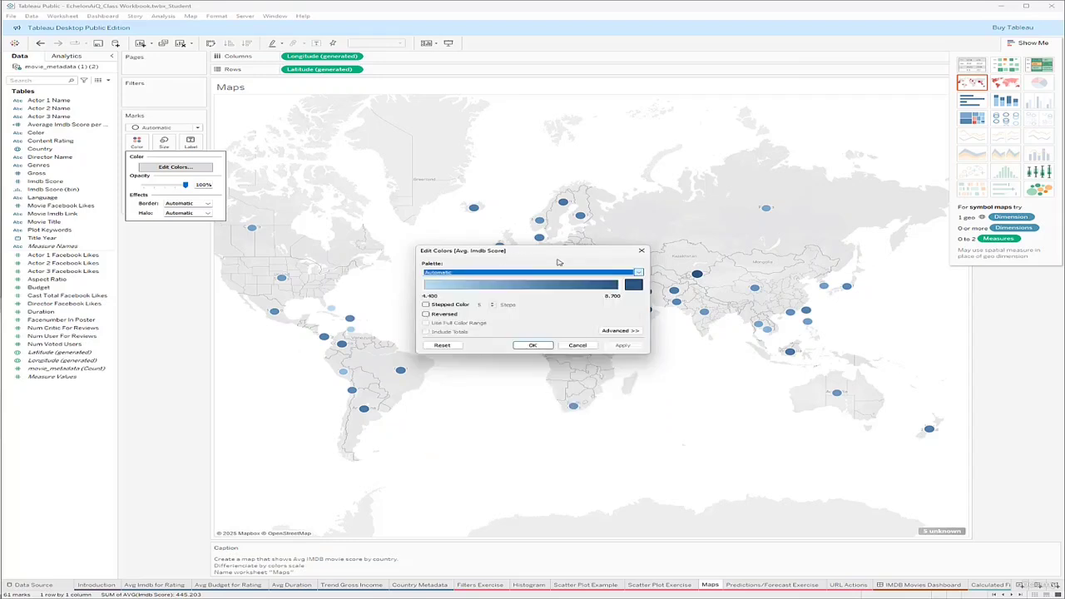
left_click(628, 274)
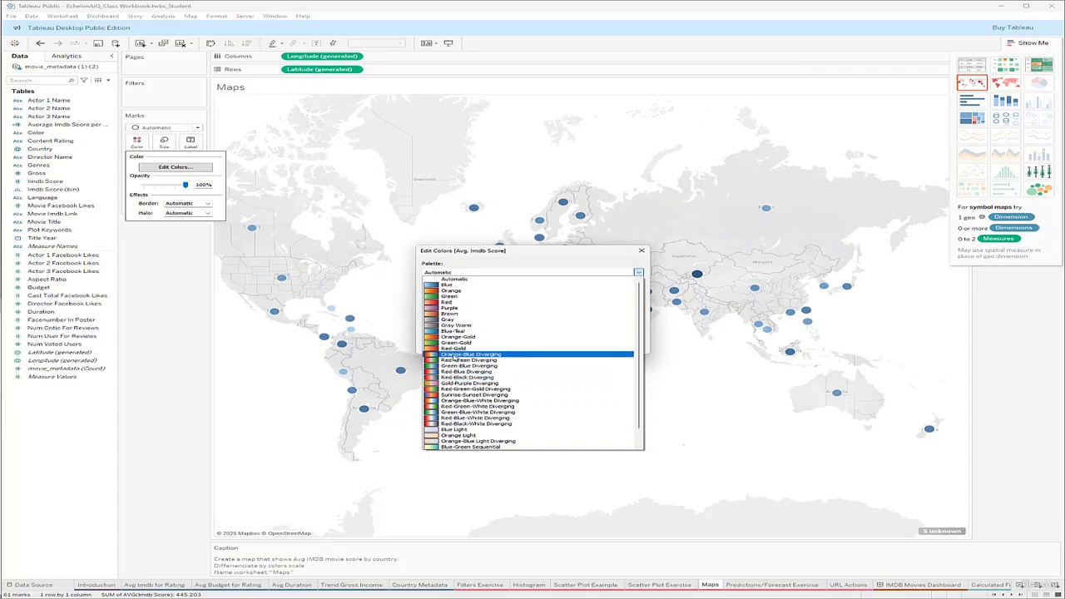
left_click(455, 383)
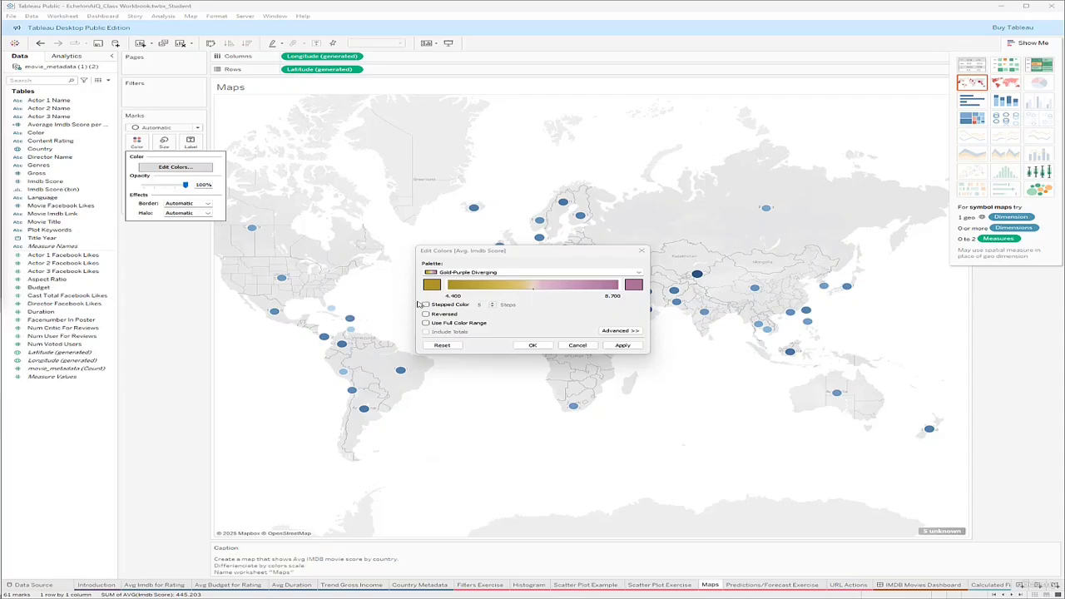
left_click(632, 346)
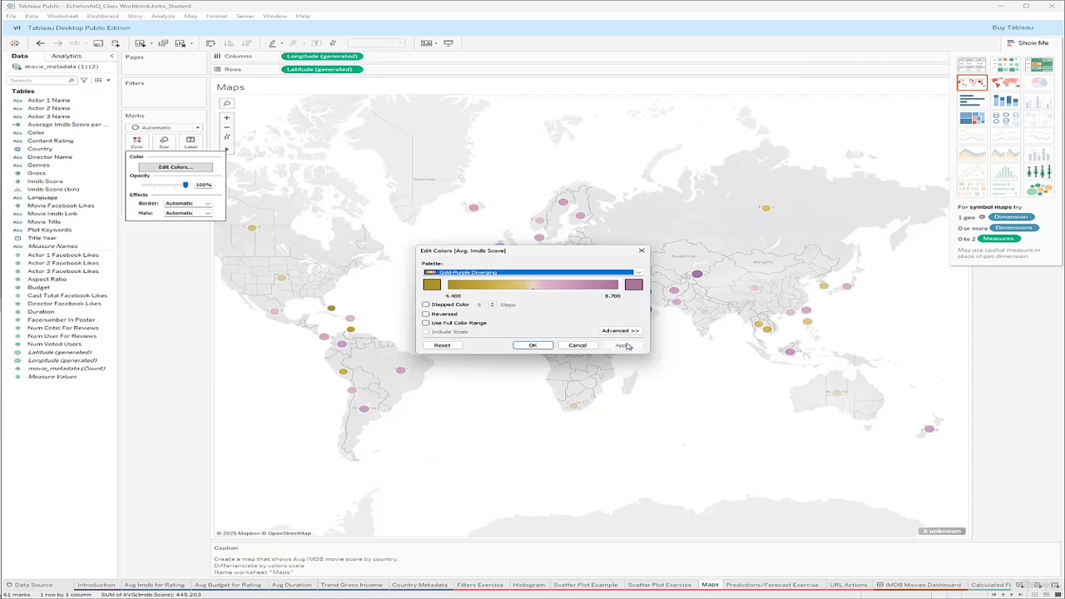
left_click(532, 346)
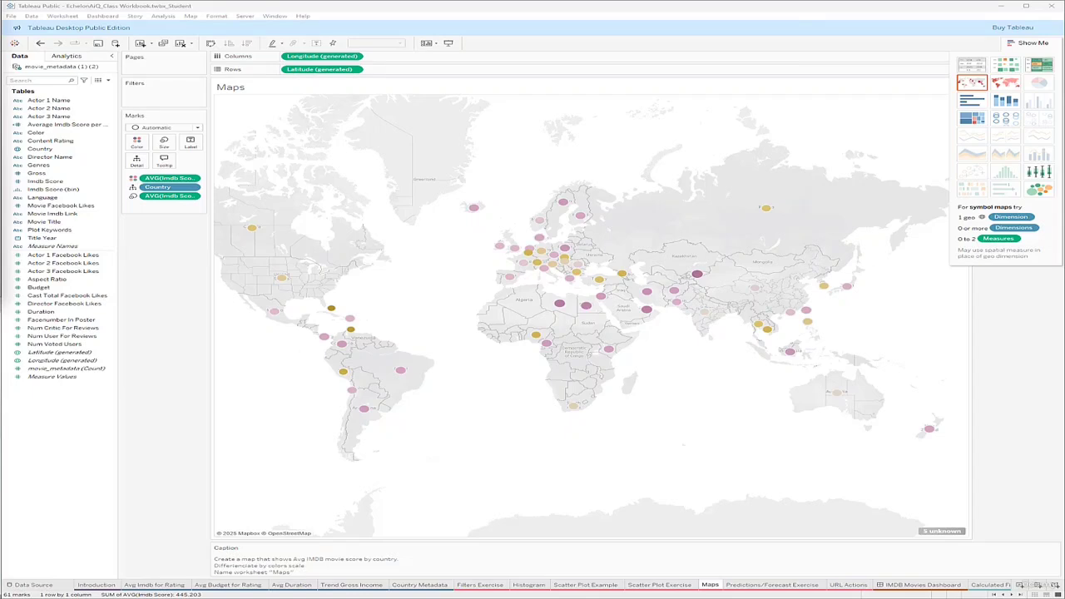
Try sizing the map marks by Country, and undo that change
left_click(172, 188)
left_click_drag(173, 188, 163, 144)
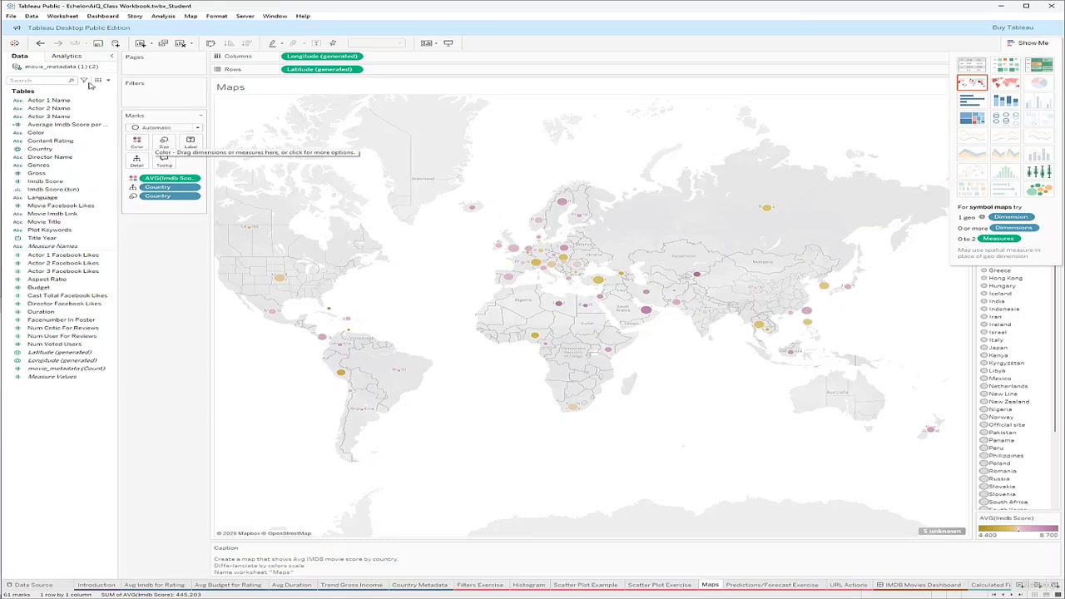
left_click(40, 42)
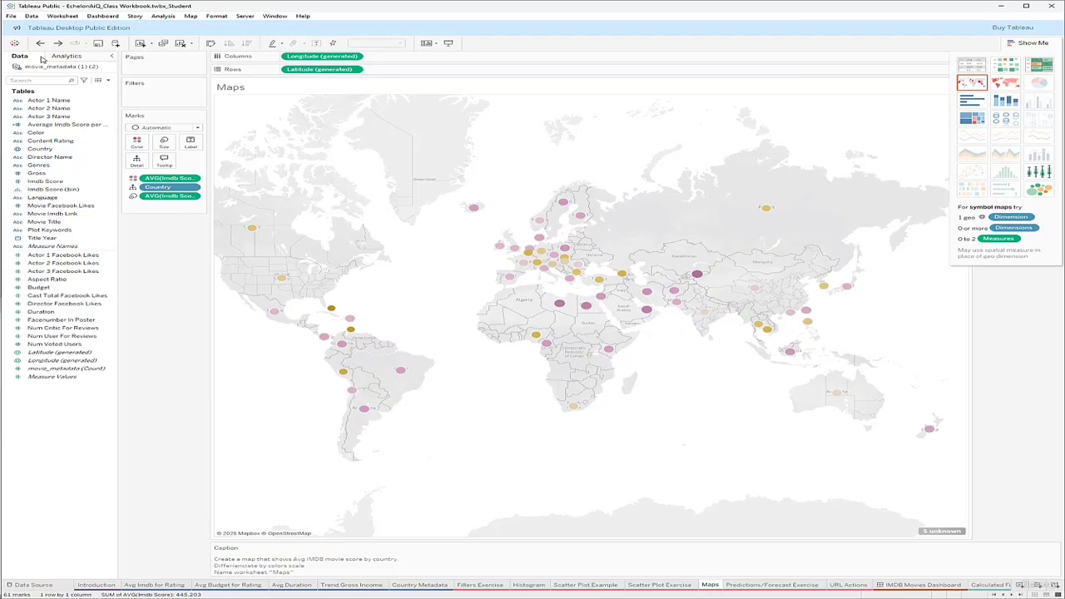
Turn on mark labels for the map so each country shows its average Imdb Score
left_click(106, 149)
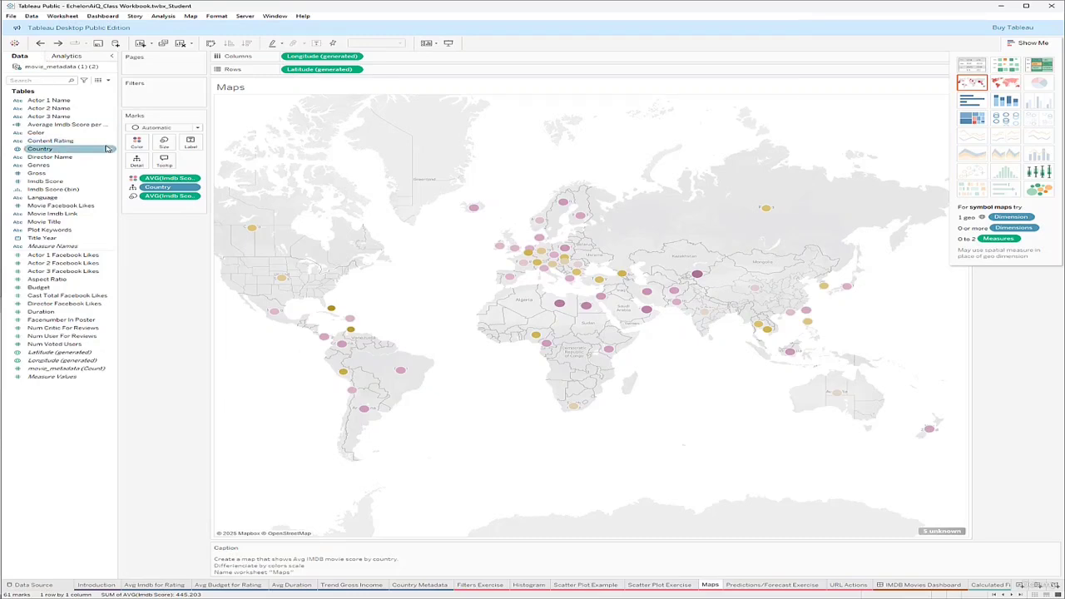
left_click(191, 143)
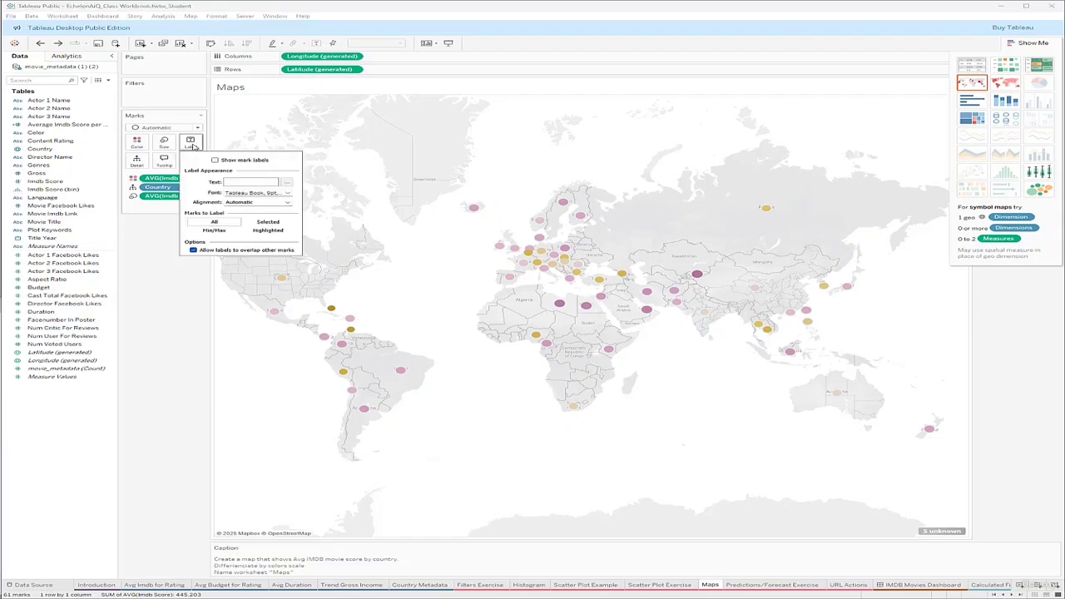
left_click(143, 267)
left_click(191, 143)
left_click(215, 160)
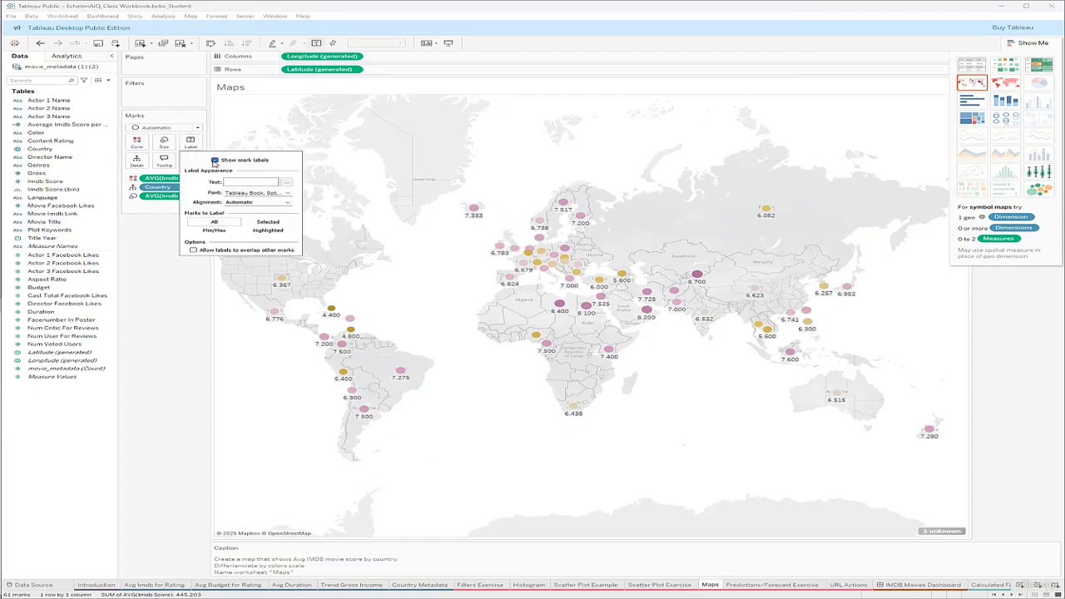
left_click(169, 273)
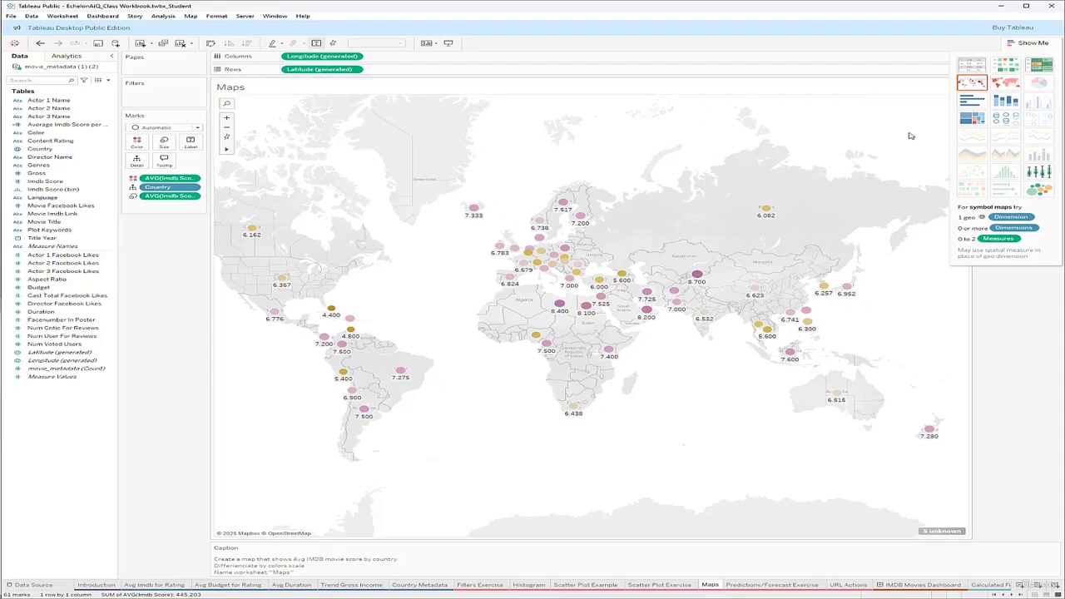
Change the mark type from Automatic to Map to fill the countries, and reposition the map to show North America fully
left_click(199, 129)
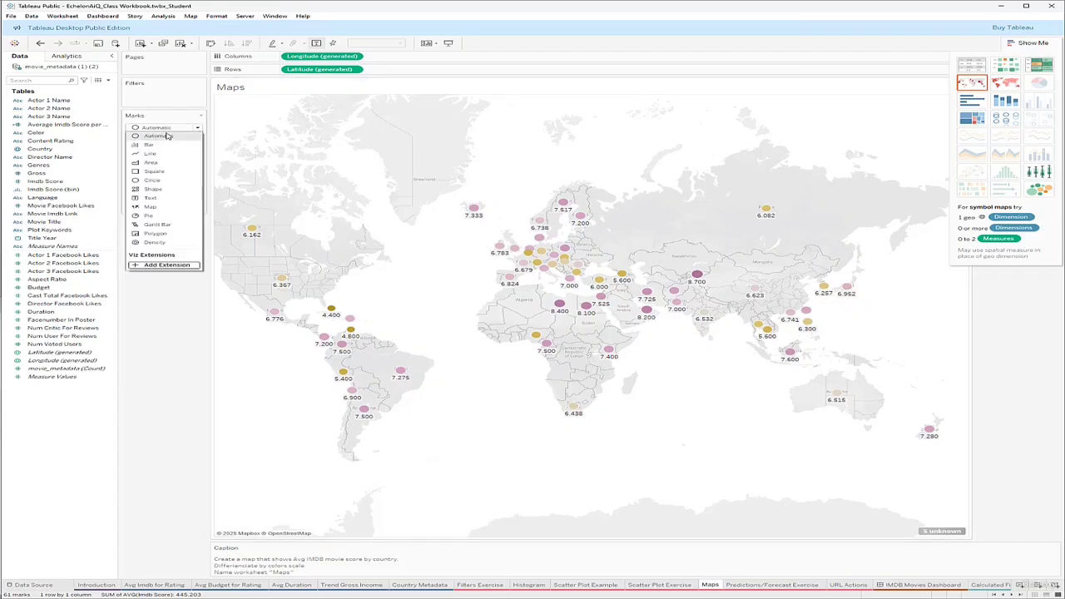
left_click(152, 206)
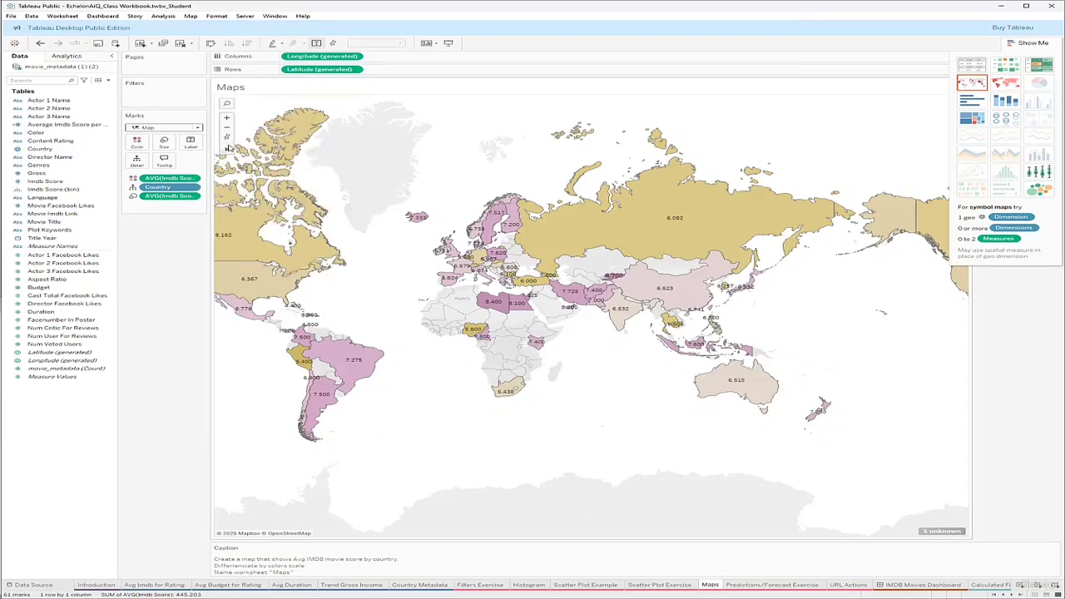
mouse_move(229, 151)
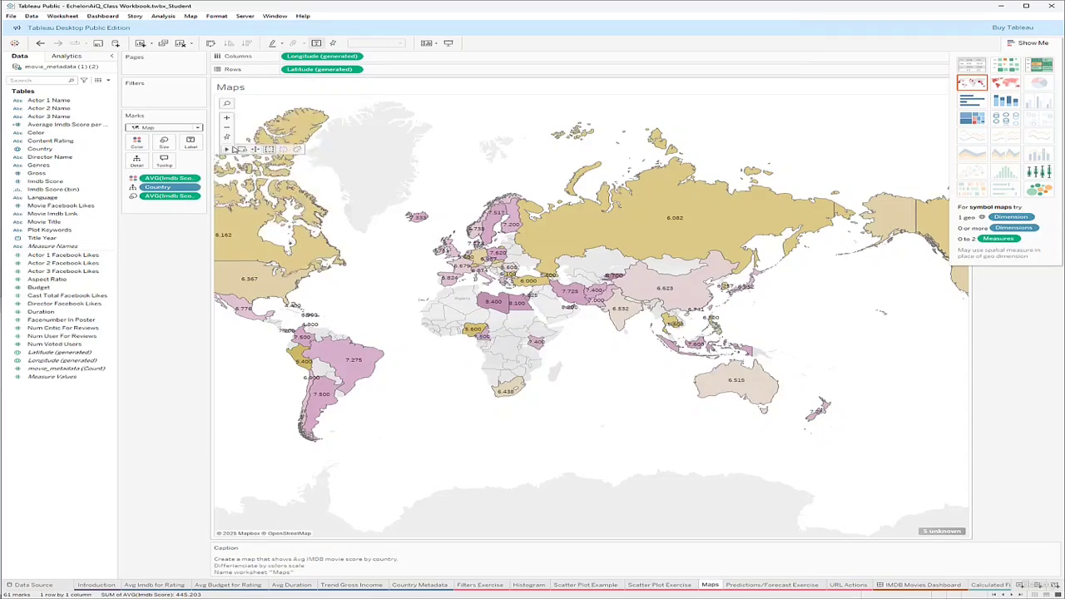
left_click(256, 150)
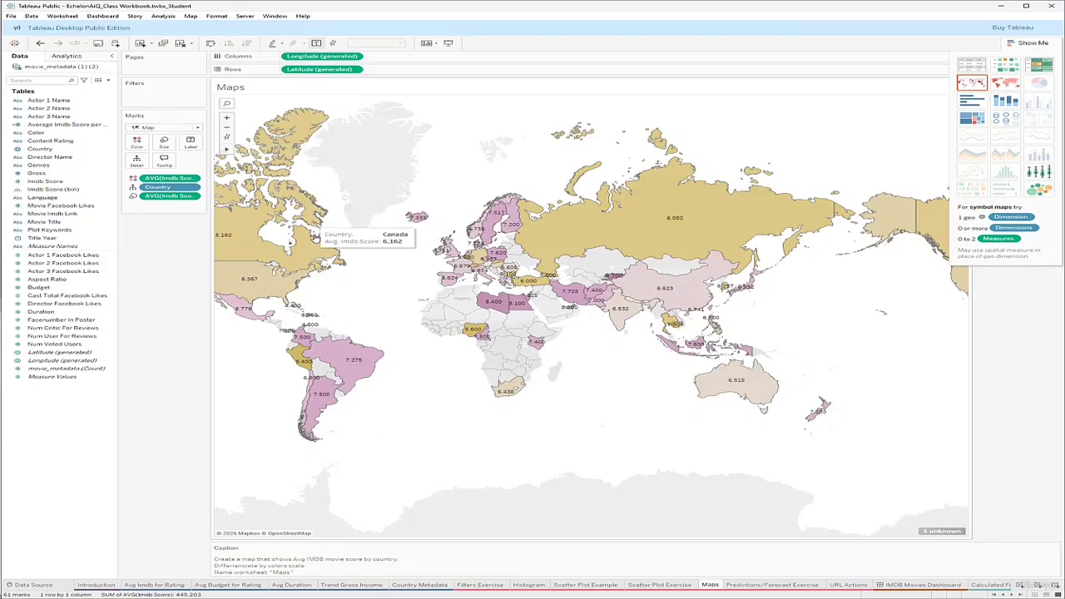
left_click_drag(387, 305, 468, 308)
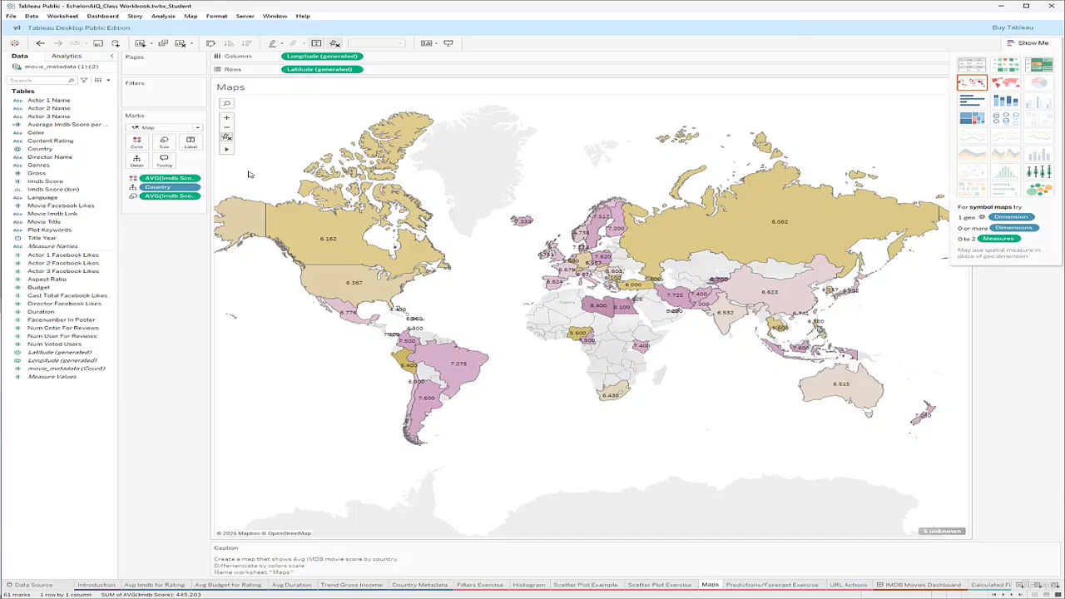
mouse_move(255, 213)
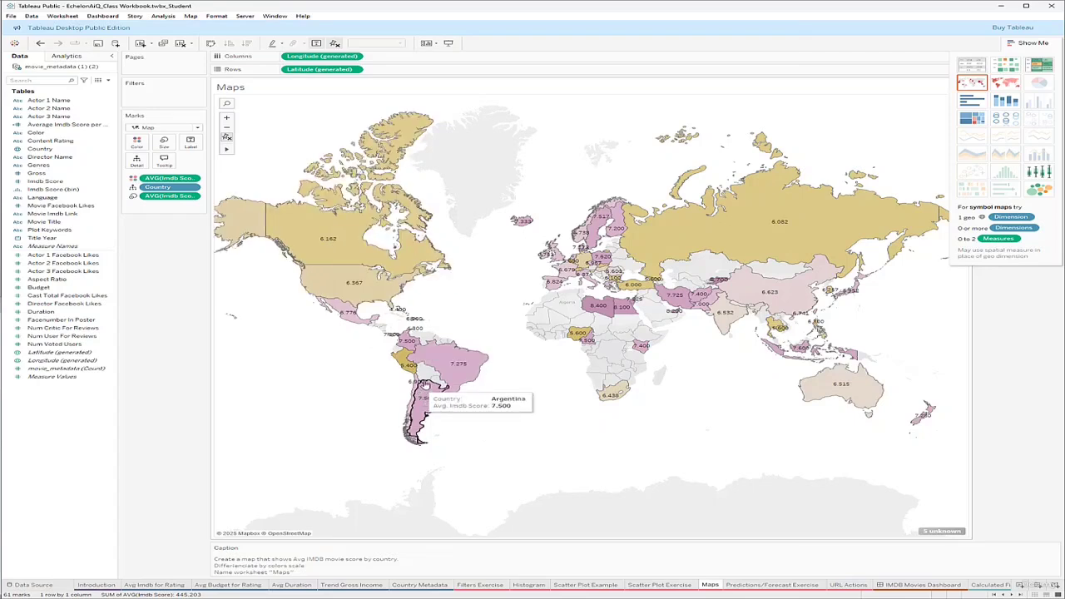
mouse_move(441, 363)
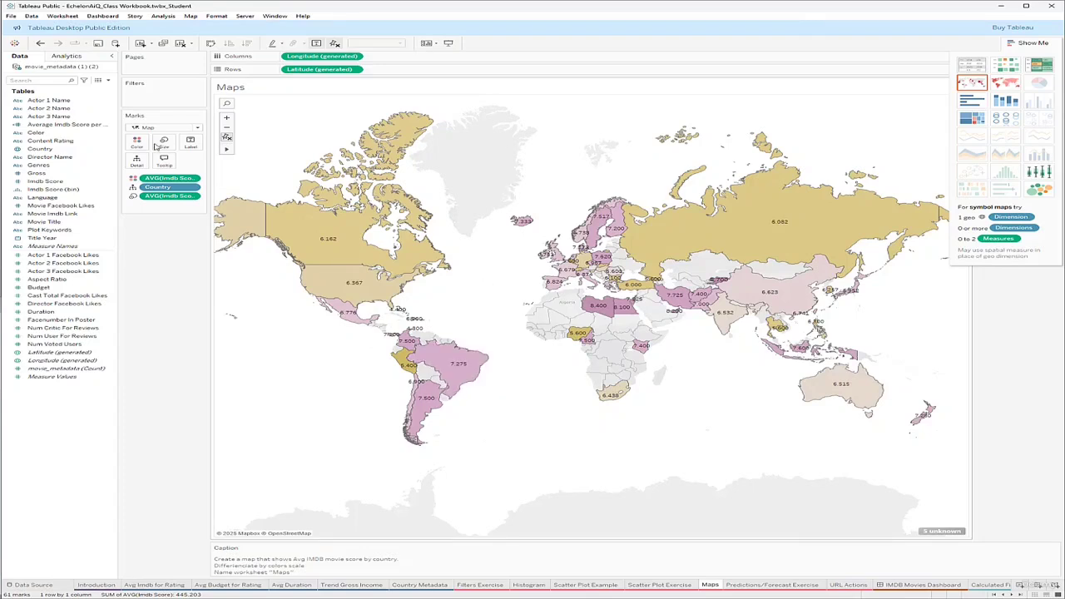
Make the map's mark label font bold
left_click(189, 144)
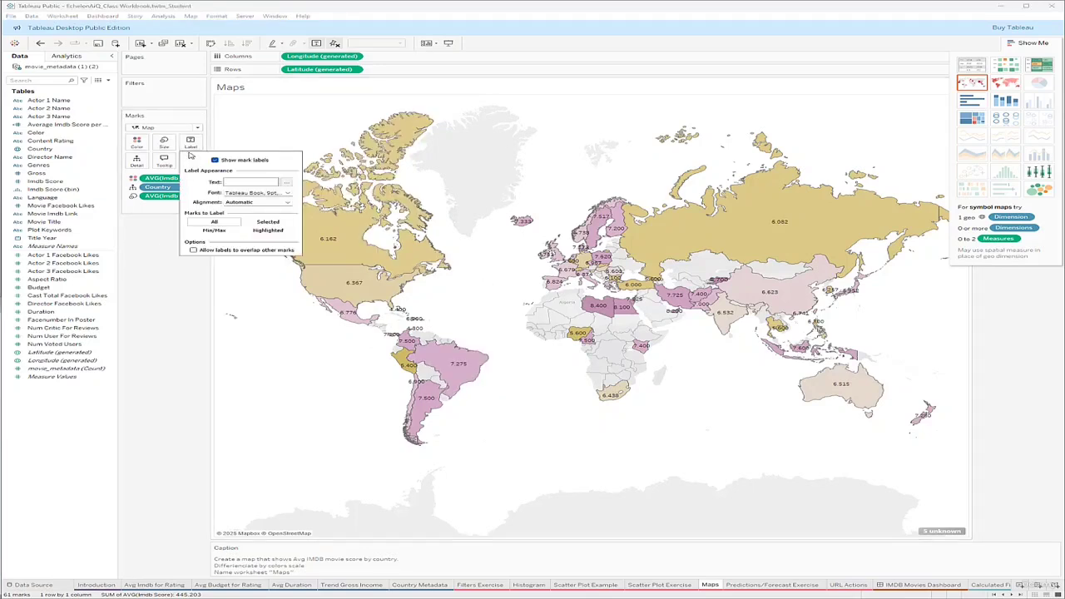
left_click(288, 193)
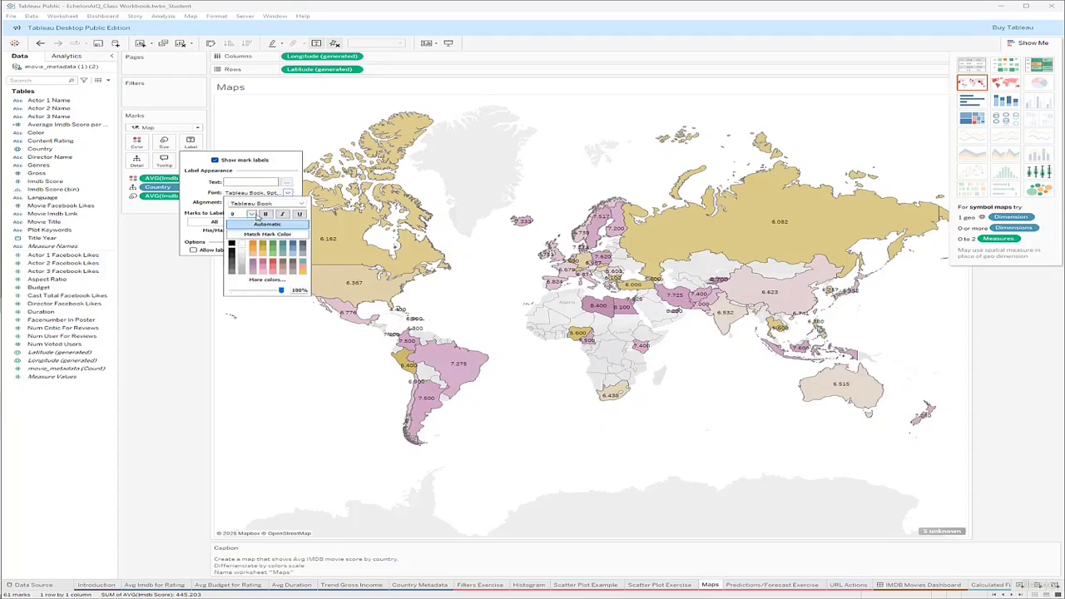
left_click(267, 215)
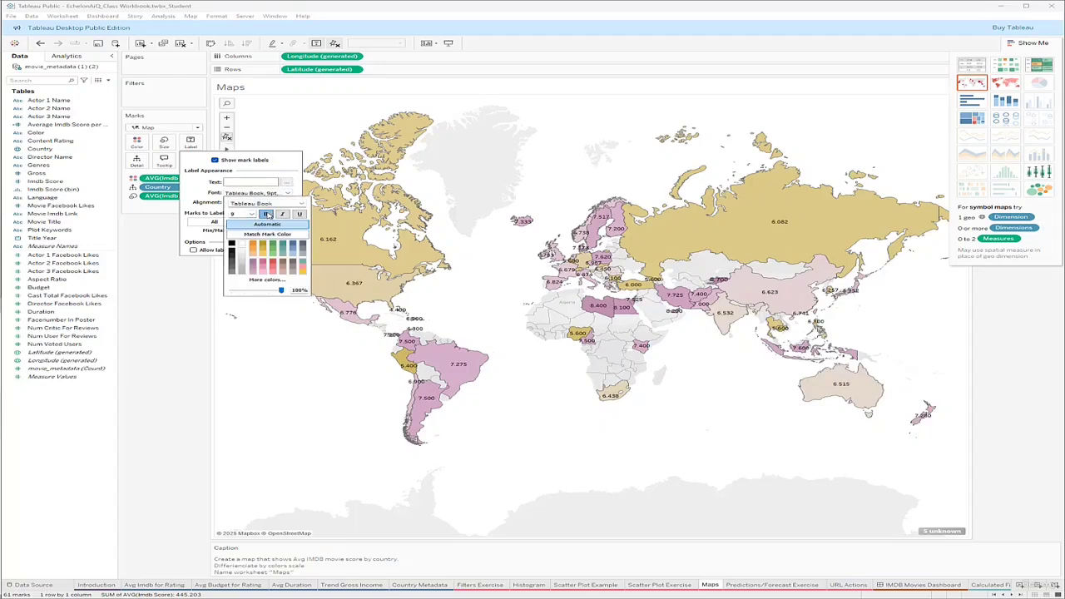
left_click(173, 307)
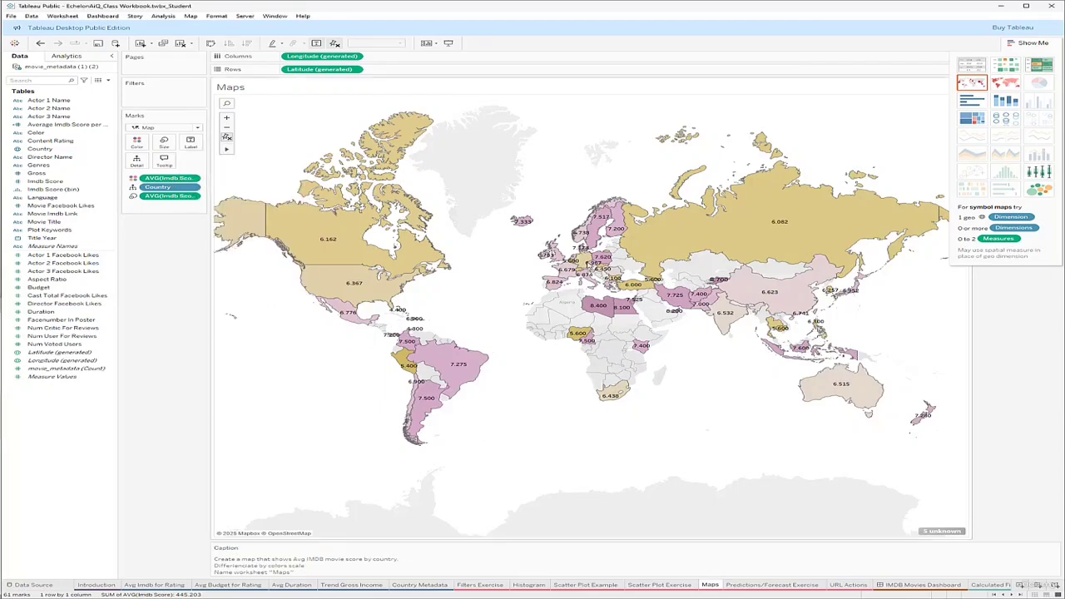
mouse_move(410, 266)
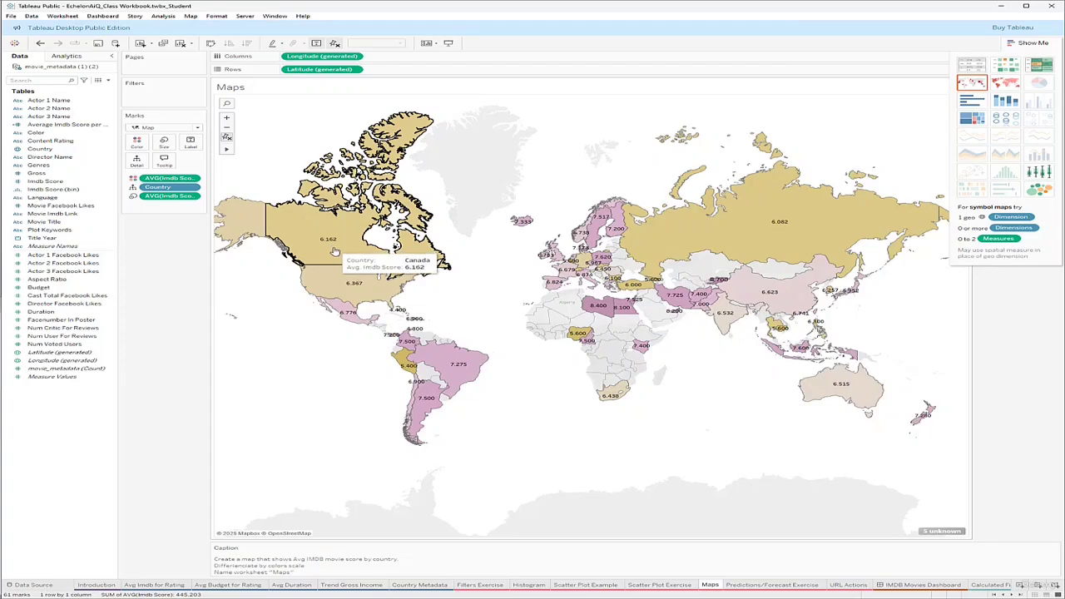
Review the map's tooltip text and options in the tooltip editor, and close it without making changes
left_click(163, 161)
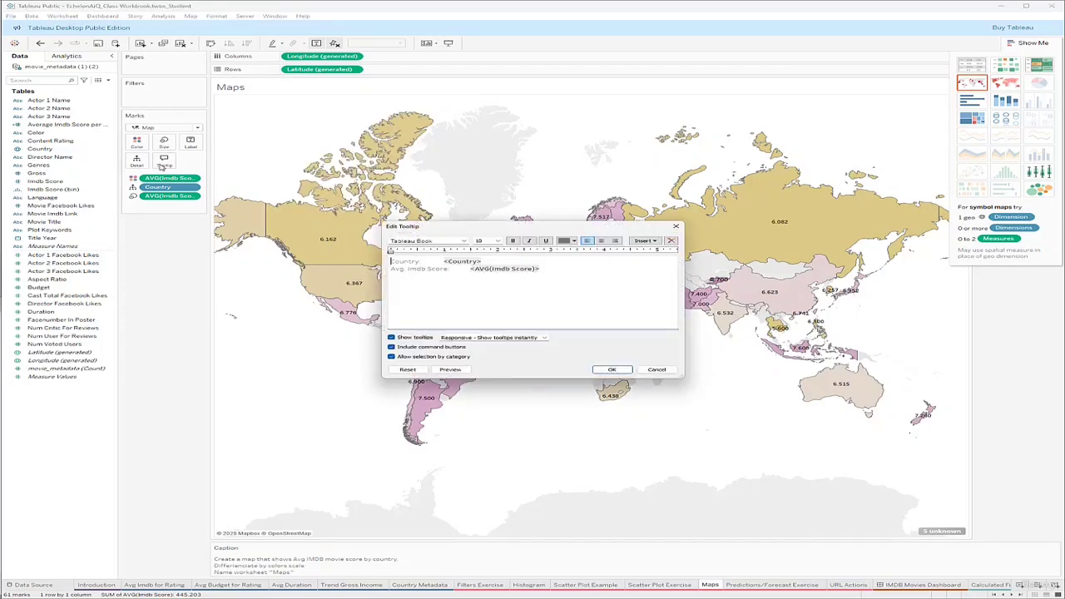
left_click(566, 268)
left_click(674, 227)
mouse_move(355, 288)
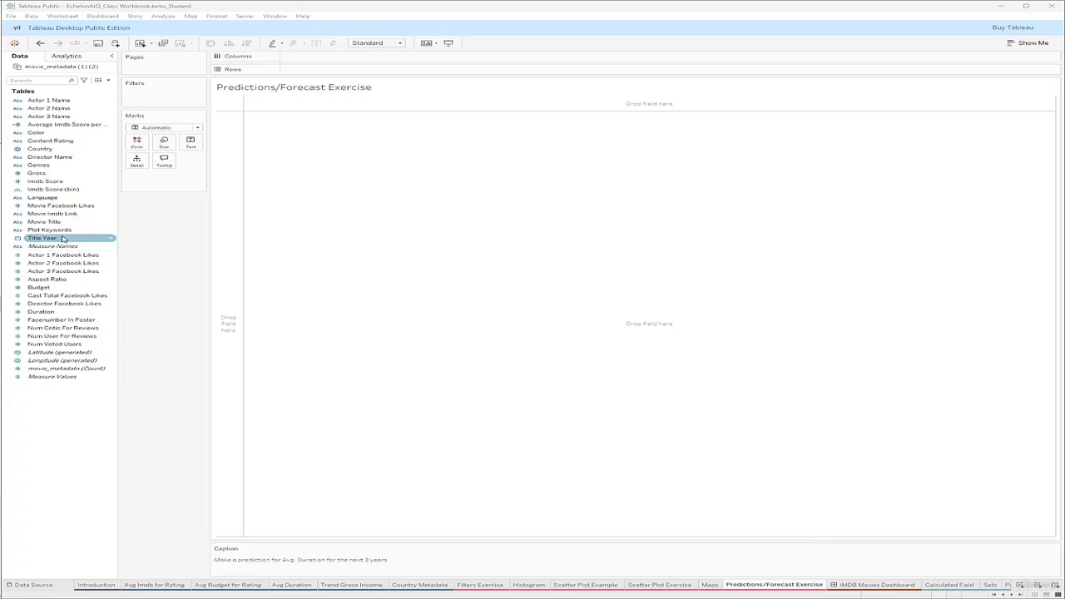
On the Predictions/Forecast Exercise sheet, plot average Duration on Rows against Title Year on Columns
left_click_drag(61, 239, 330, 59)
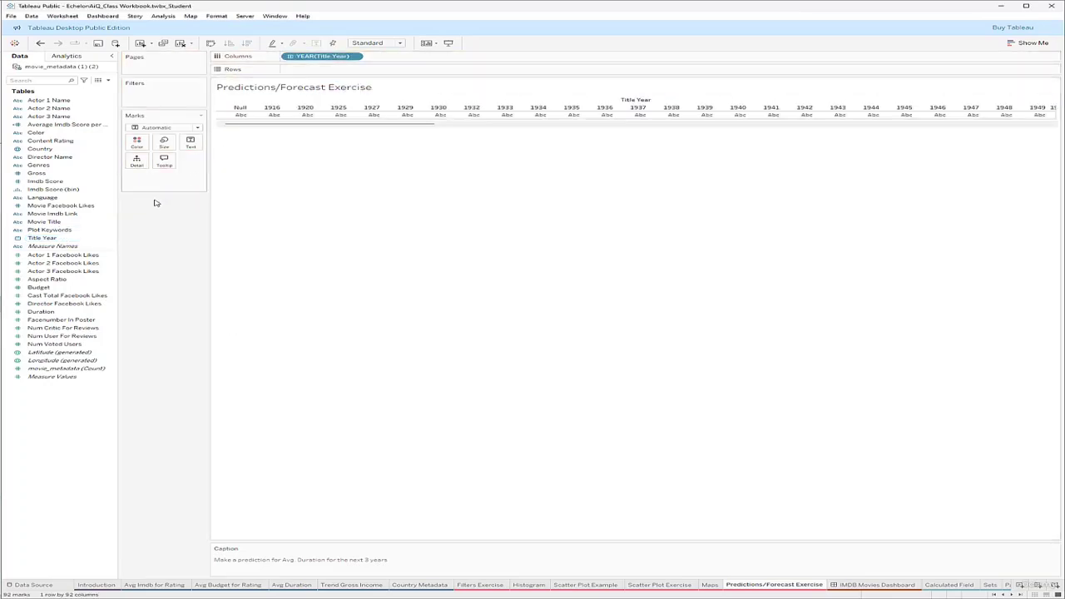
mouse_move(53, 314)
left_mouse_down()
mouse_move(374, 148)
mouse_move(352, 65)
mouse_move(346, 73)
left_mouse_up()
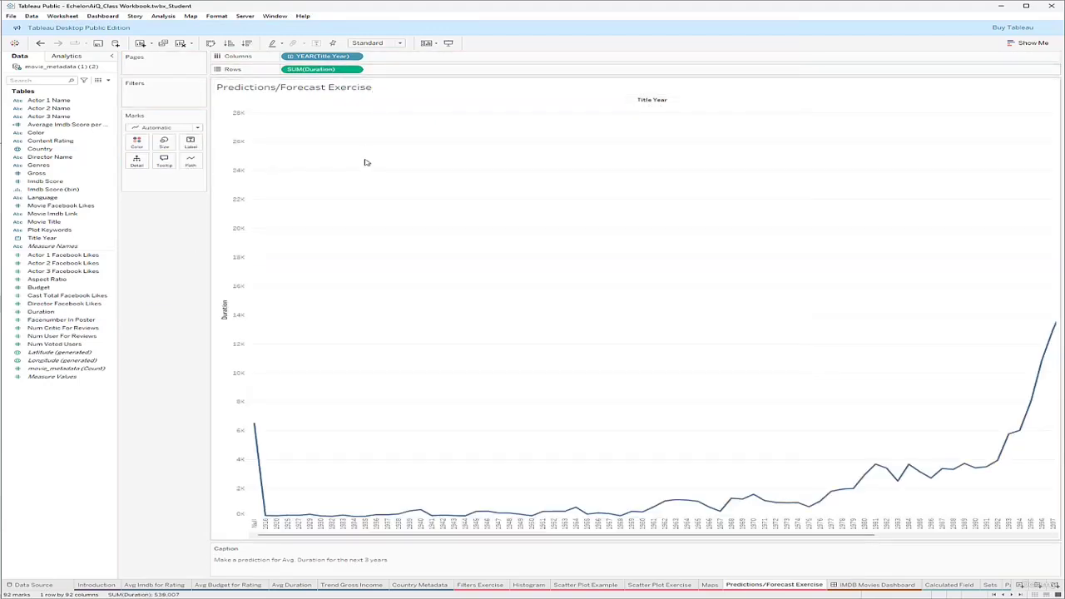
left_click(355, 70)
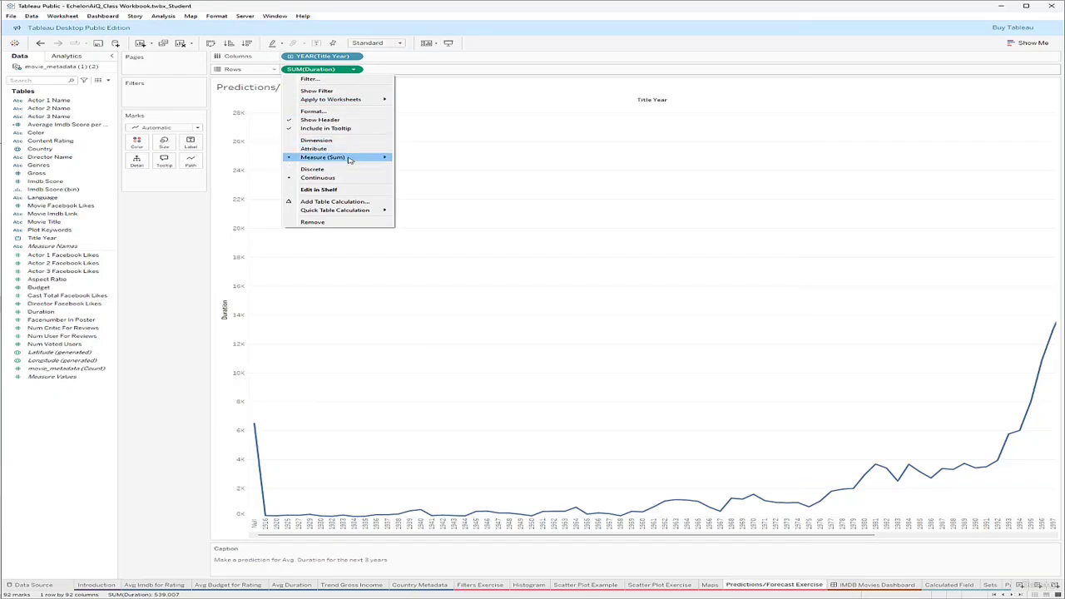
left_click(441, 168)
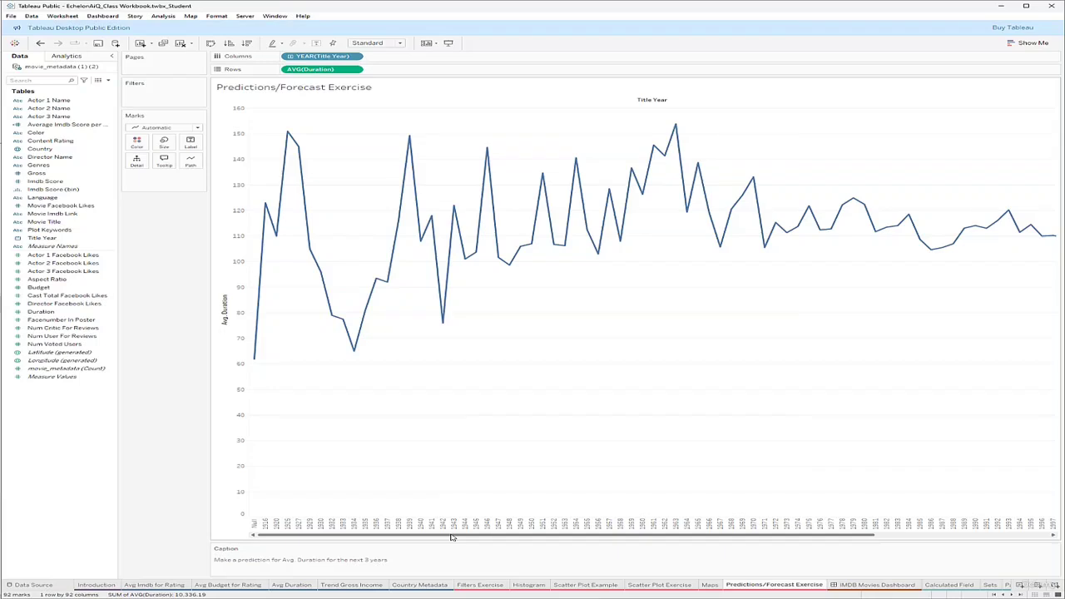
Add a forecast to the average Duration line chart and bring its estimated years into view
left_click_drag(452, 537, 680, 524)
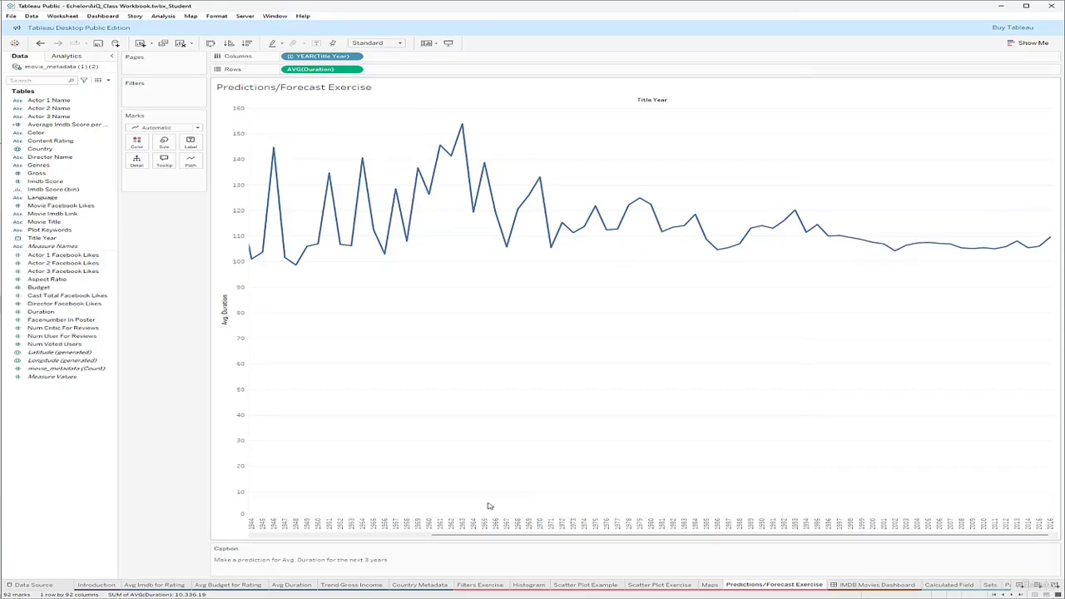
left_click_drag(507, 536, 575, 528)
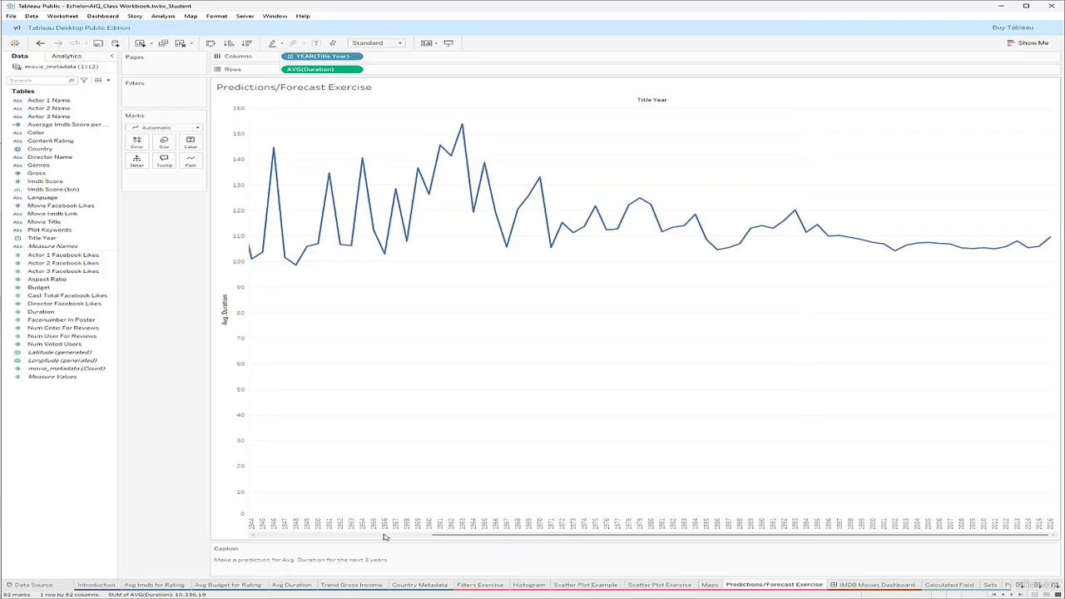
left_click(164, 16)
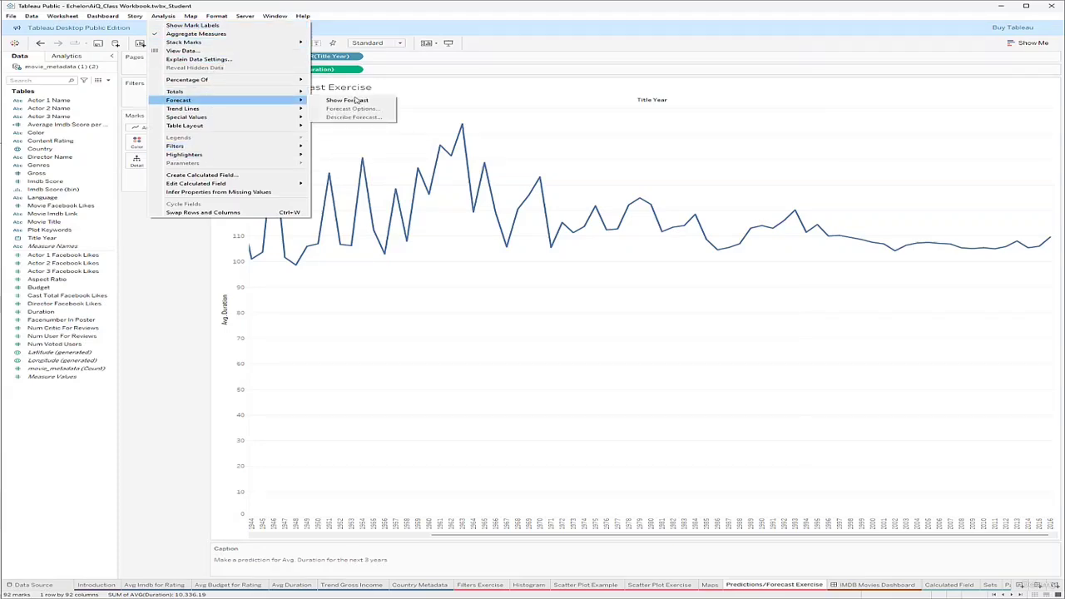
left_click(355, 101)
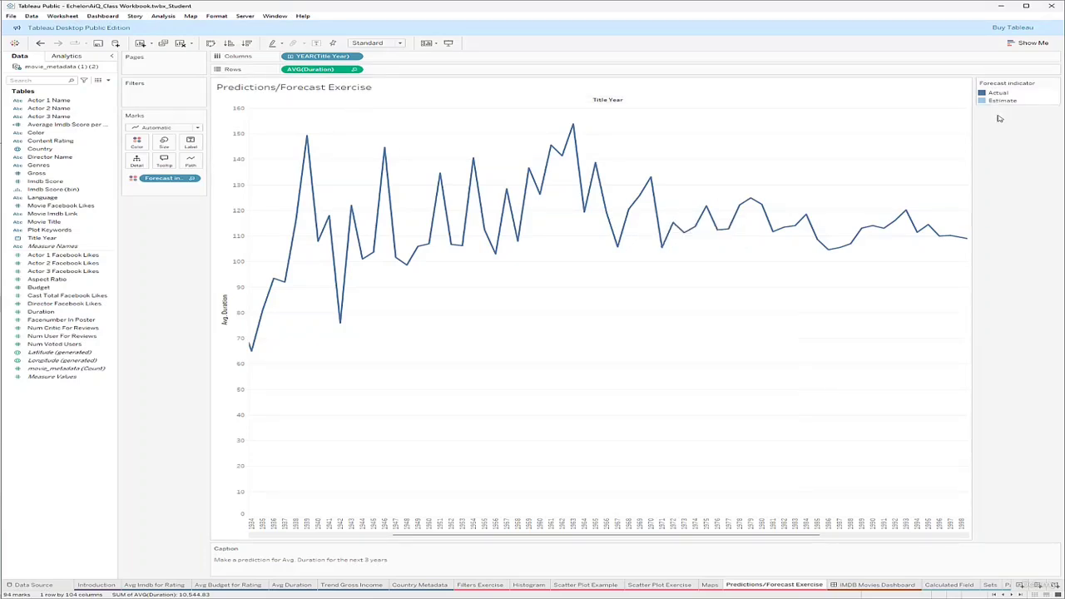
left_click_drag(618, 537, 799, 533)
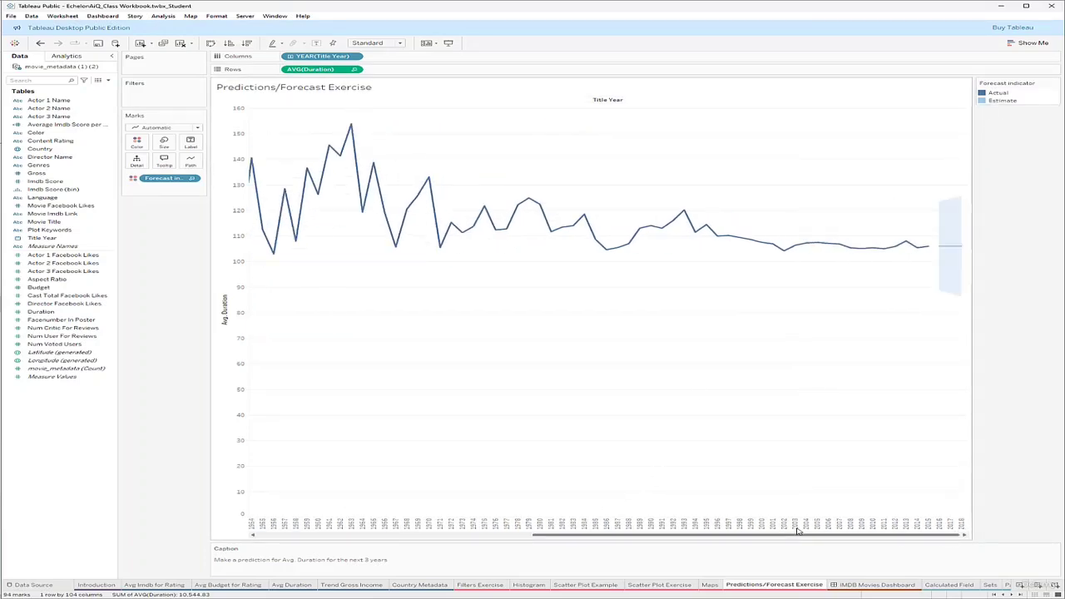
Set the forecast length to exactly 3 years in the forecast options, keeping 95% prediction intervals
right_click(946, 234)
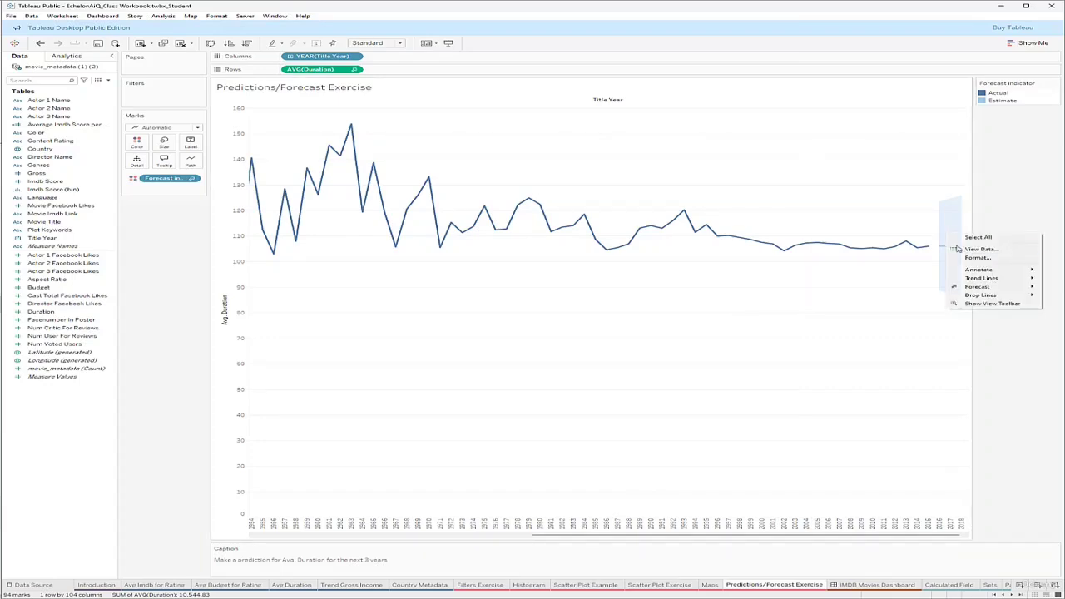
mouse_move(976, 280)
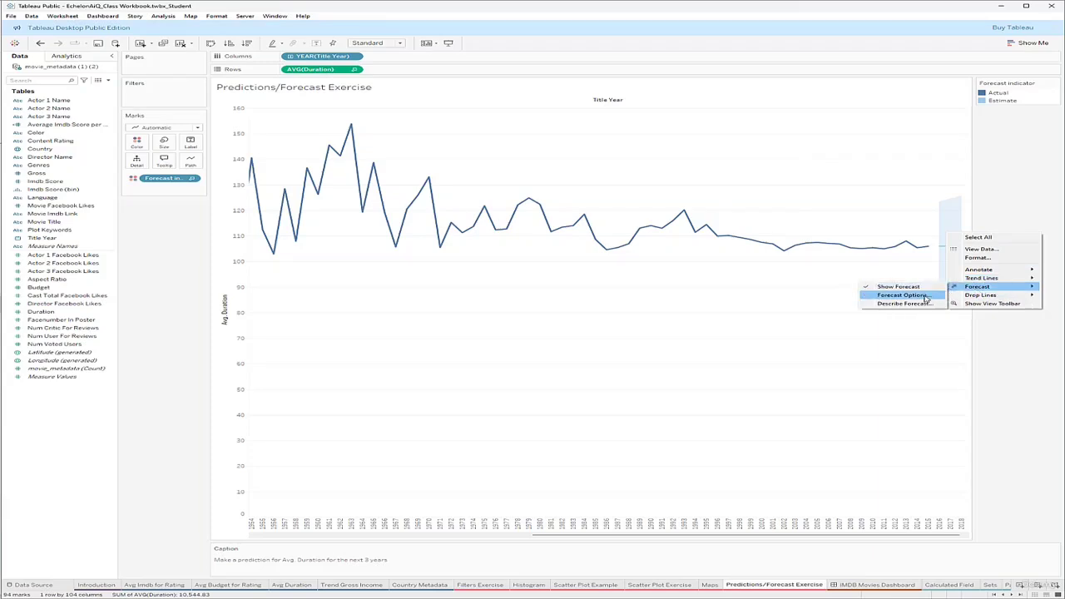
left_click(922, 296)
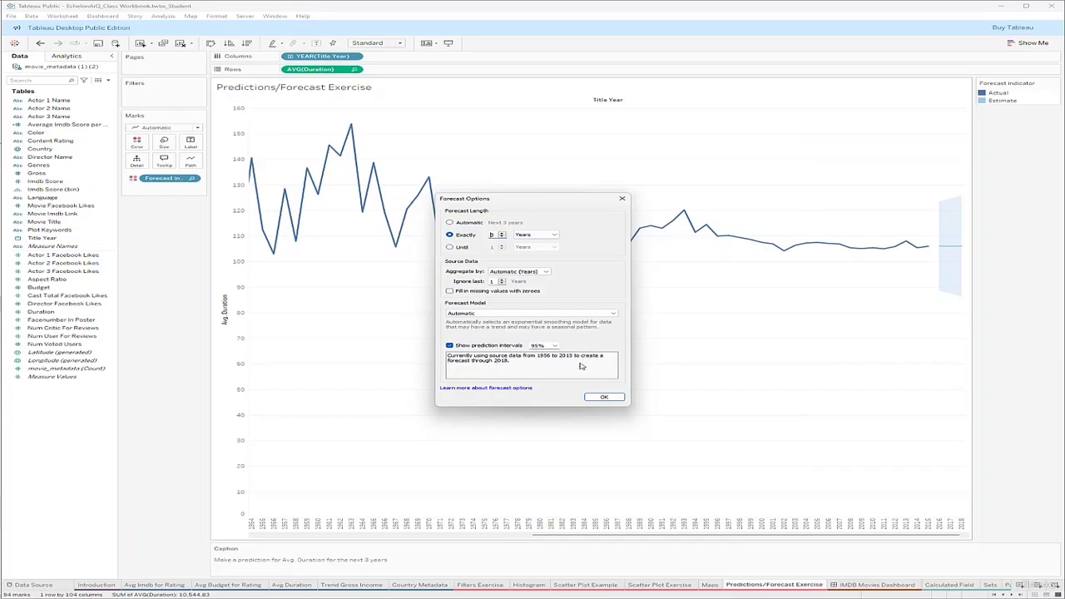
left_click(600, 400)
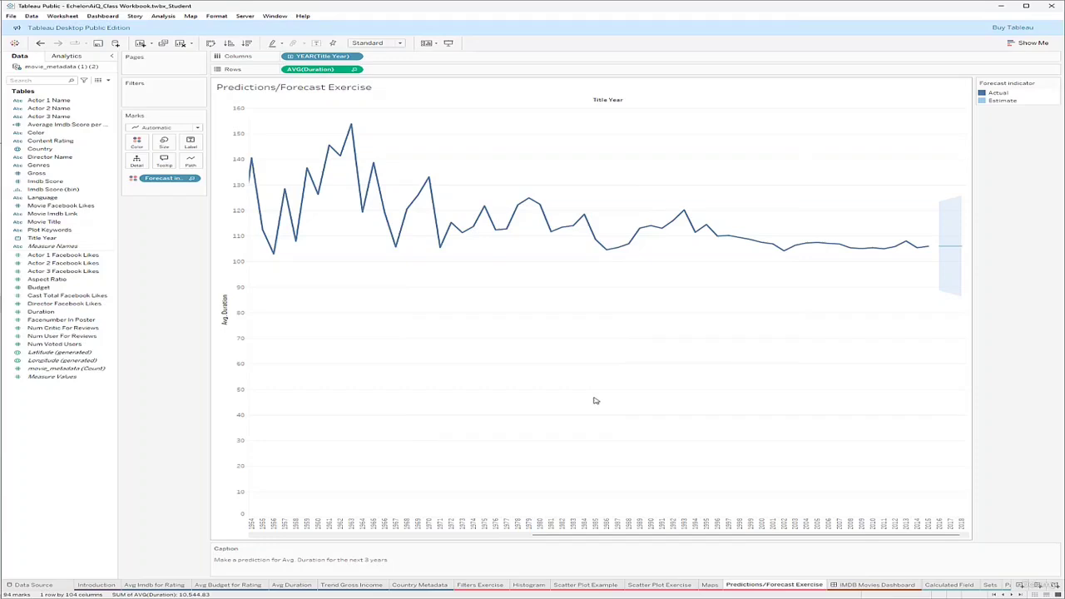
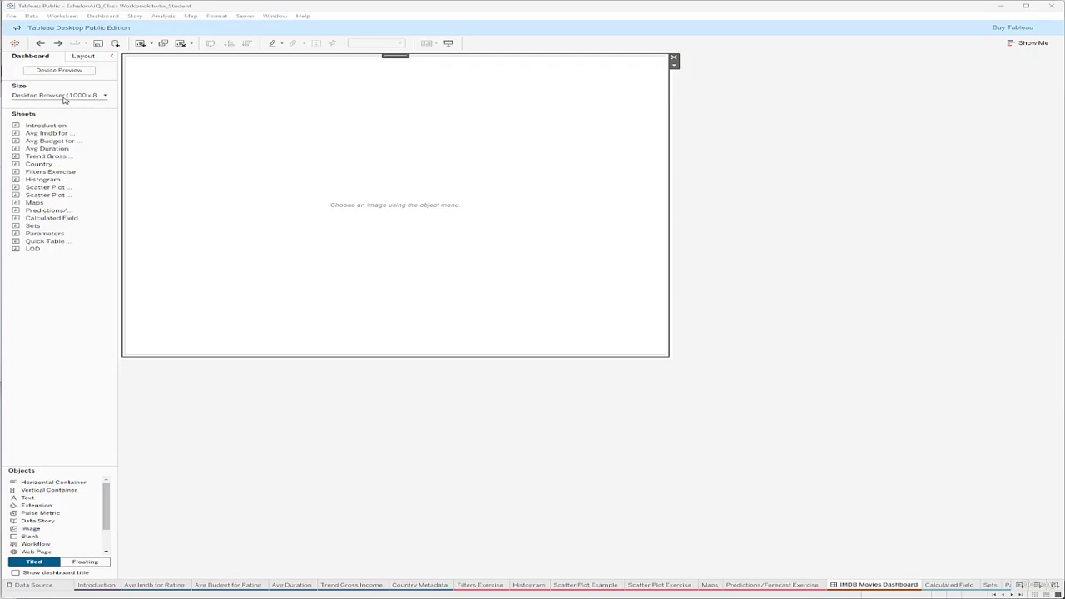
On the IMDB Movies Dashboard, examine the dashboard size settings and the list of available dashboard objects
left_click(63, 96)
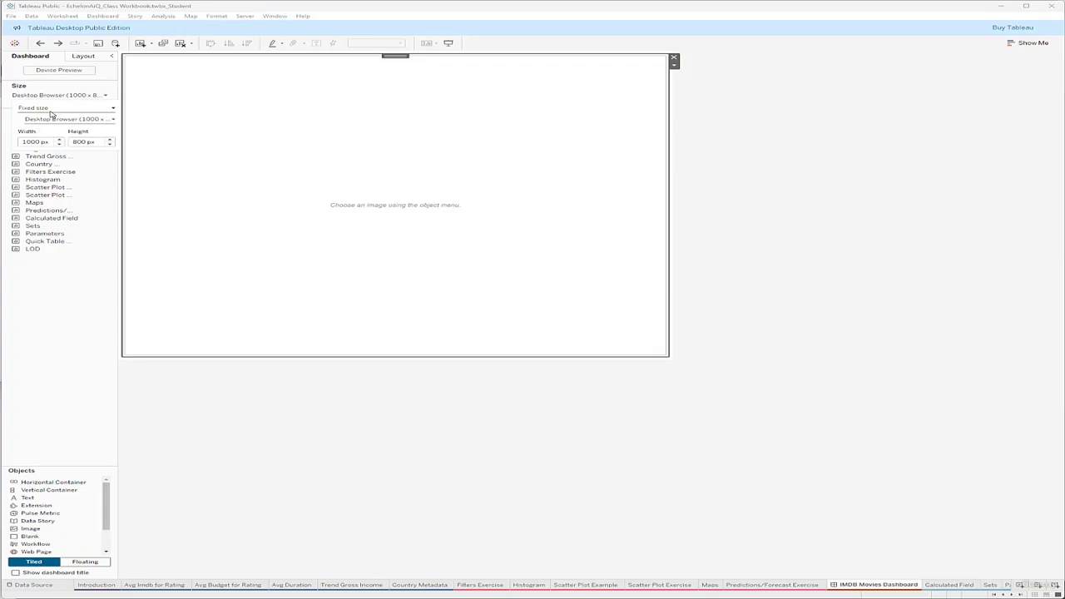
left_click(65, 286)
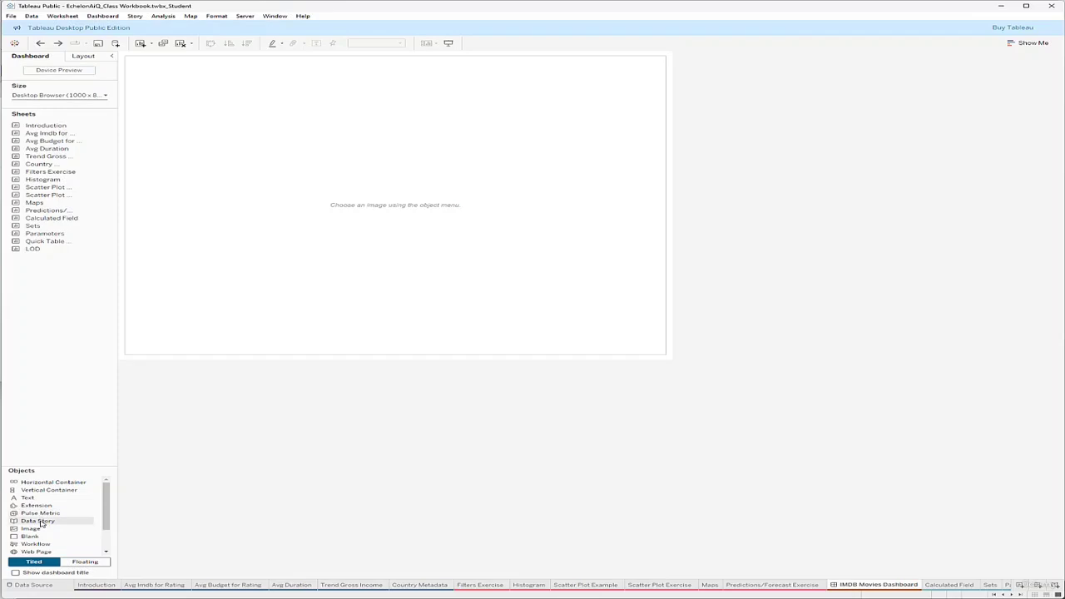
scroll(47, 524, "down", 1)
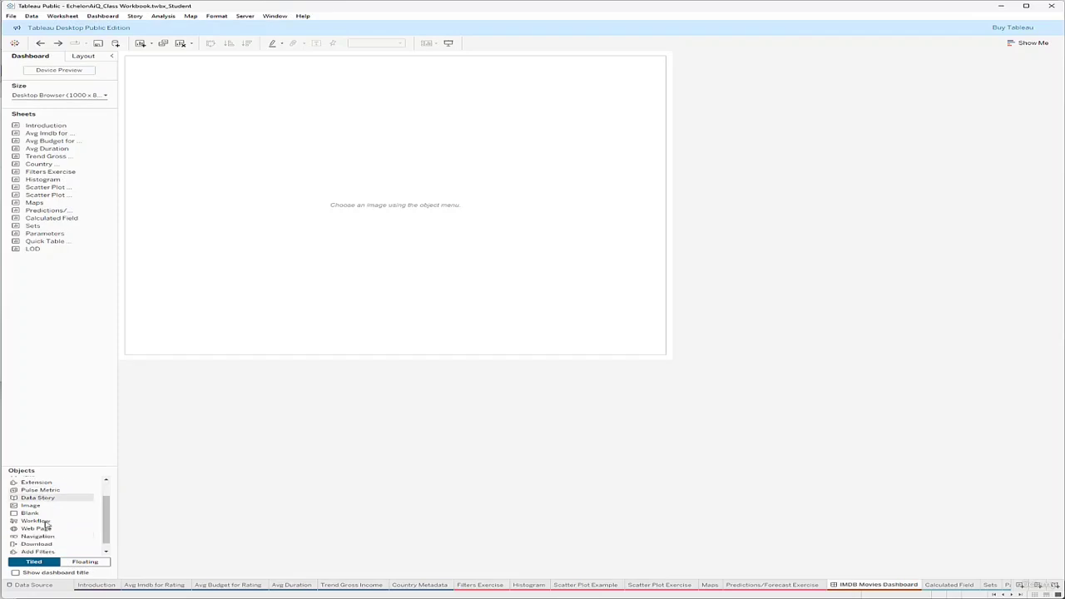
Add three tiled horizontal containers to the IMDB Movies Dashboard, stacked beneath the image placeholder
scroll(60, 504, "up", 1)
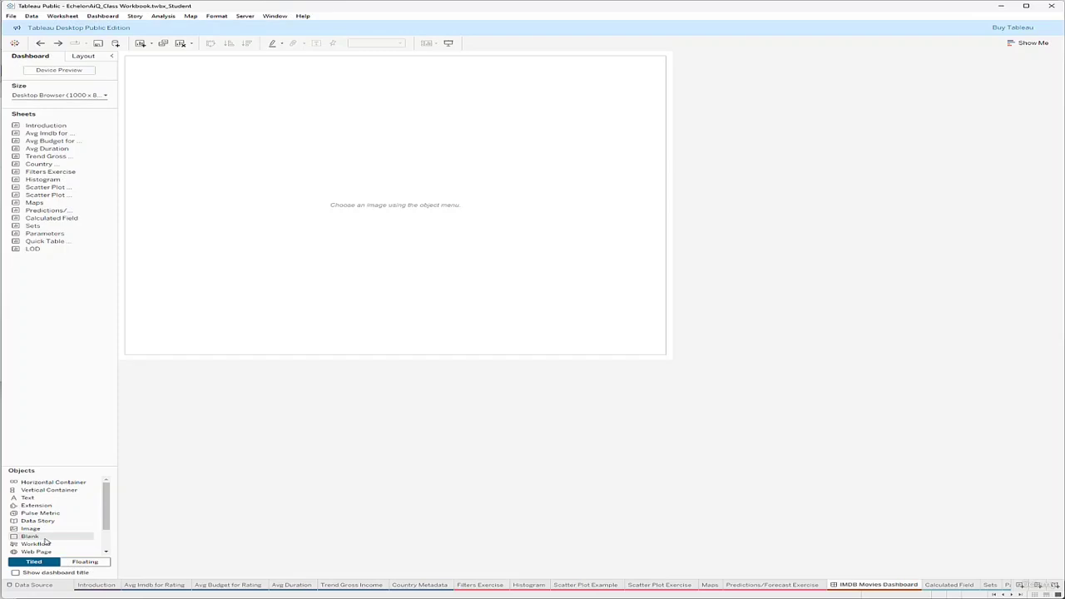
scroll(46, 539, "down", 1)
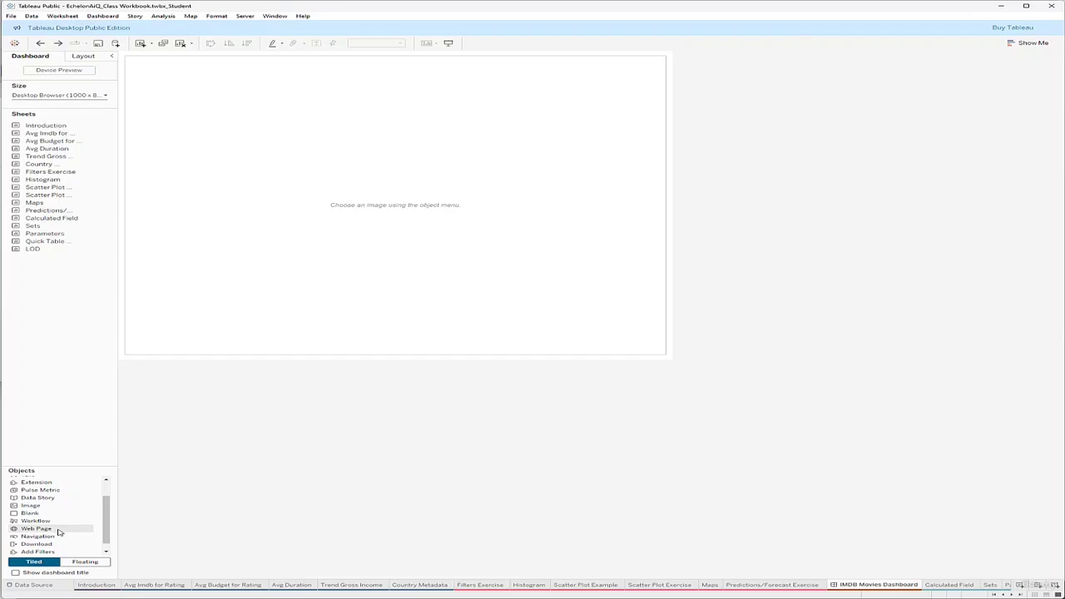
scroll(54, 520, "up", 1)
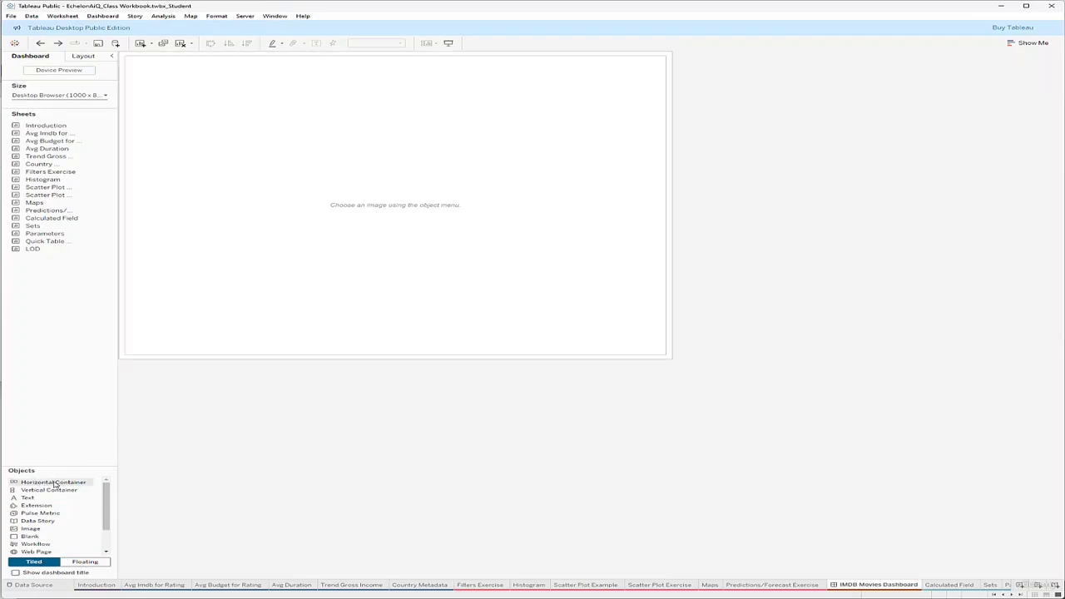
left_click_drag(54, 484, 352, 250)
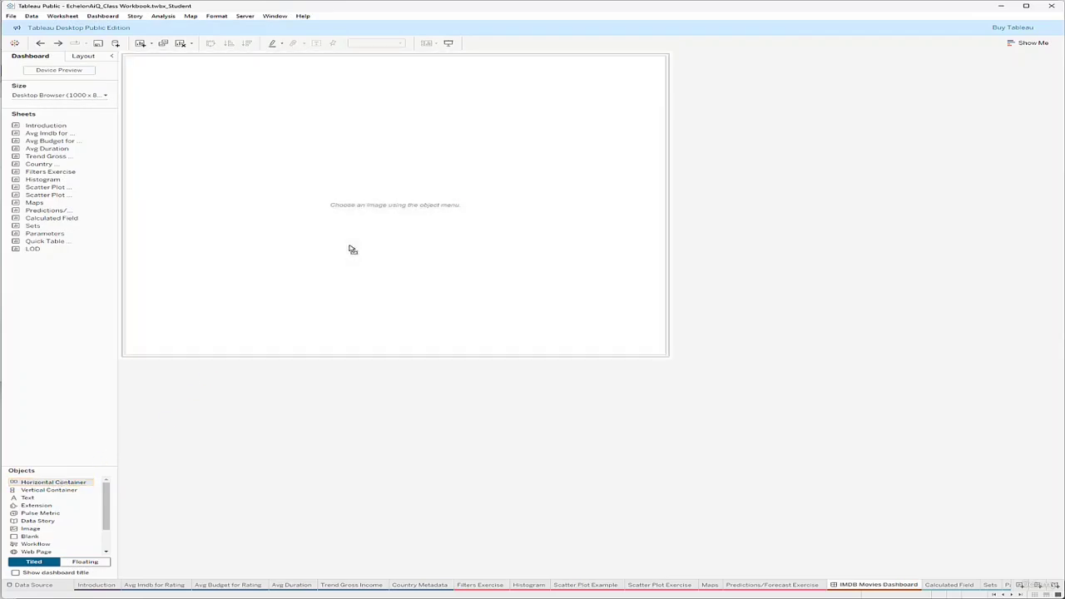
left_click(360, 163)
left_click(326, 277)
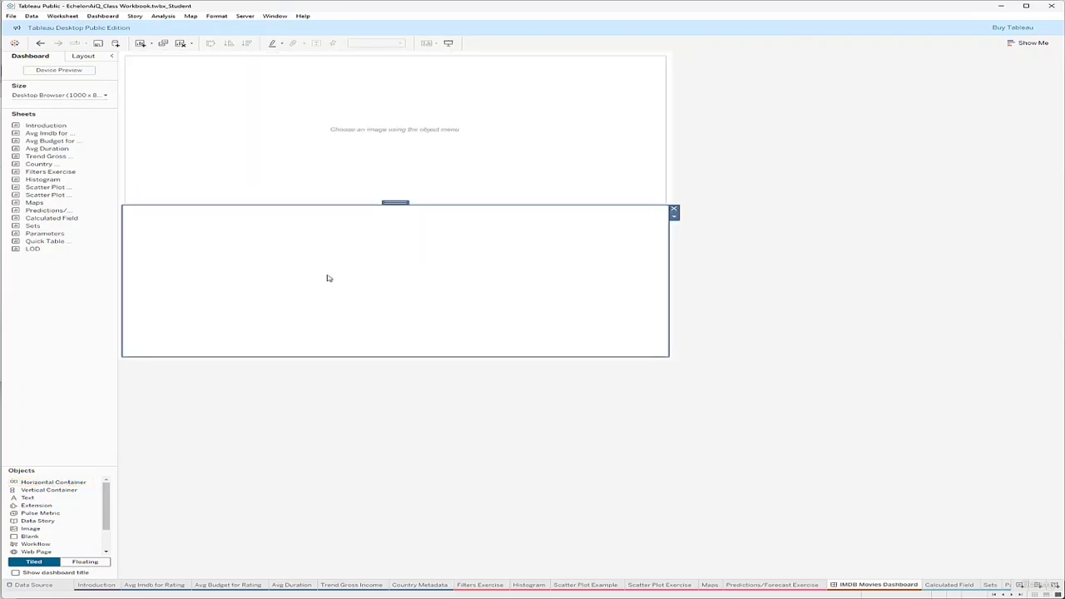
left_click(297, 149)
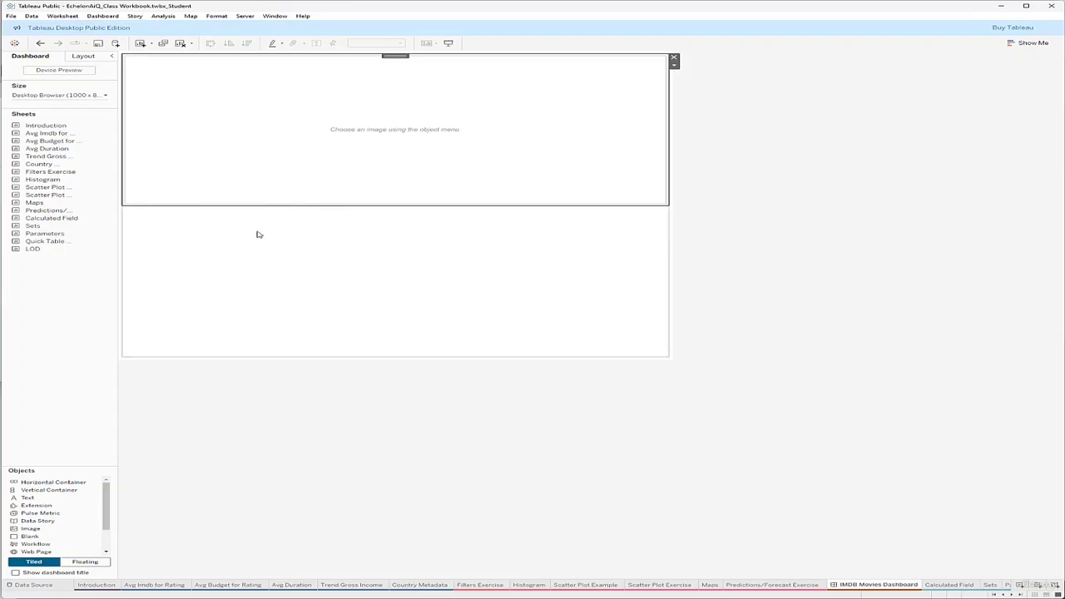
left_click(276, 270)
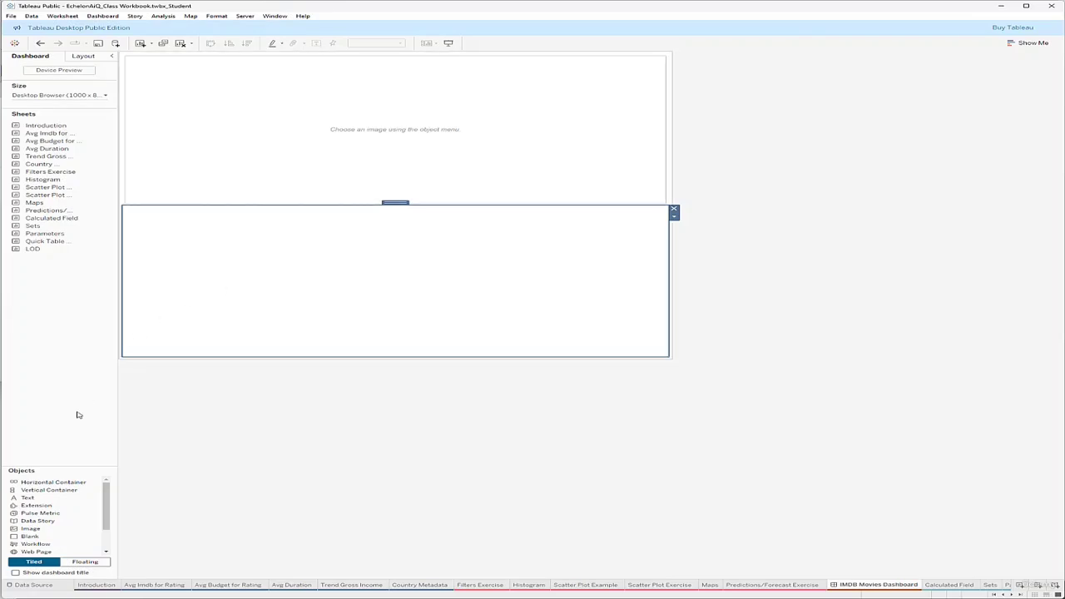
mouse_move(47, 482)
left_mouse_down()
mouse_move(208, 373)
mouse_move(322, 231)
mouse_move(330, 200)
mouse_move(332, 209)
left_mouse_up()
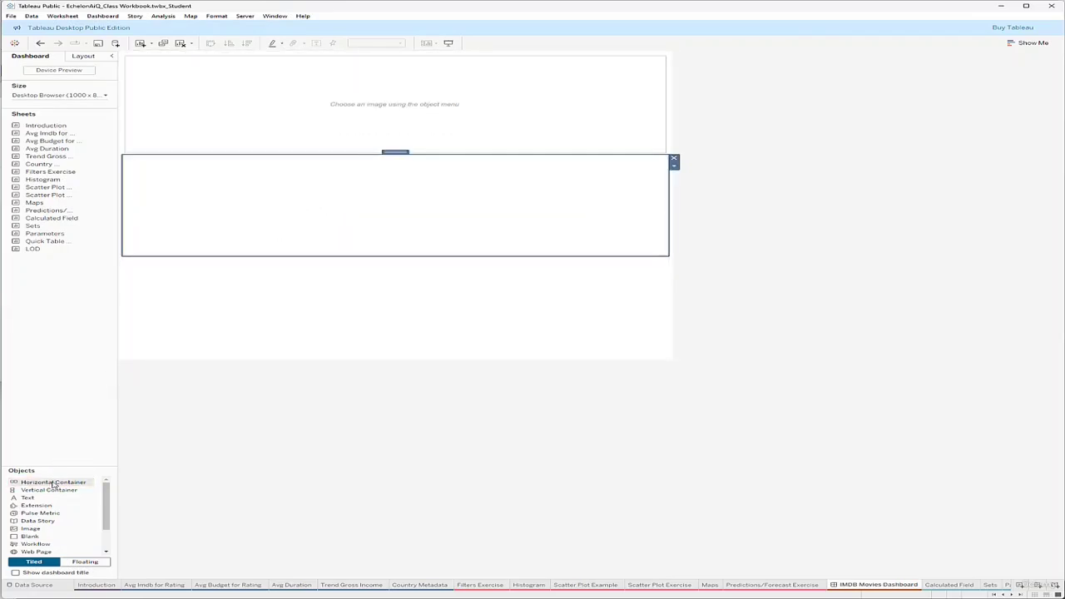
mouse_move(54, 484)
left_mouse_down()
mouse_move(380, 145)
mouse_move(385, 157)
mouse_move(312, 242)
mouse_move(290, 305)
mouse_move(302, 186)
mouse_move(295, 174)
mouse_move(258, 298)
mouse_move(238, 145)
mouse_move(233, 199)
left_mouse_up()
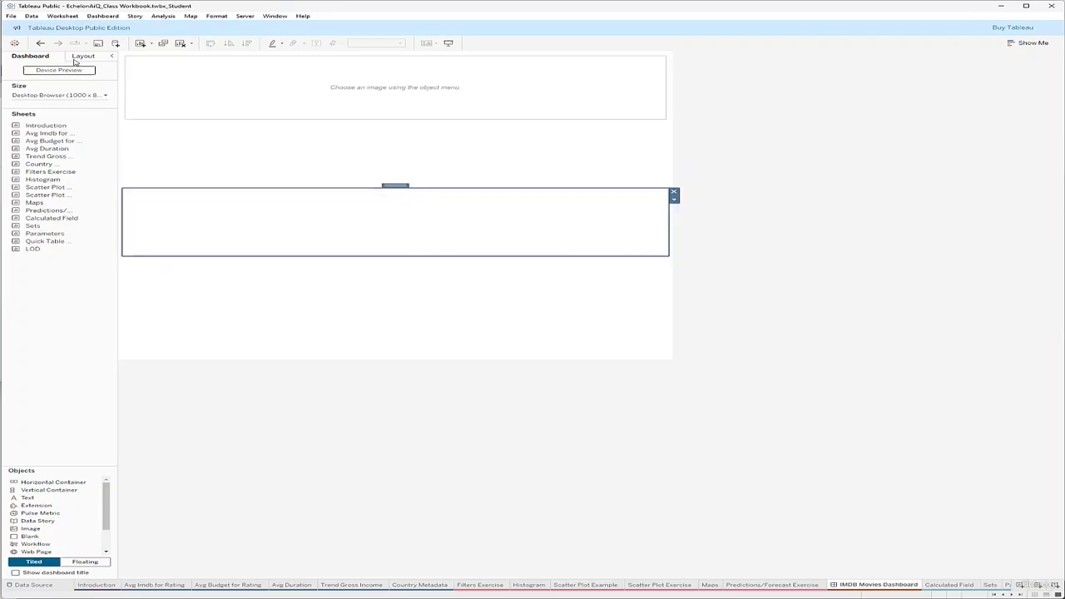
Check the dashboard's item hierarchy for the image and the horizontal containers, and match the containers on the canvas
left_click(83, 56)
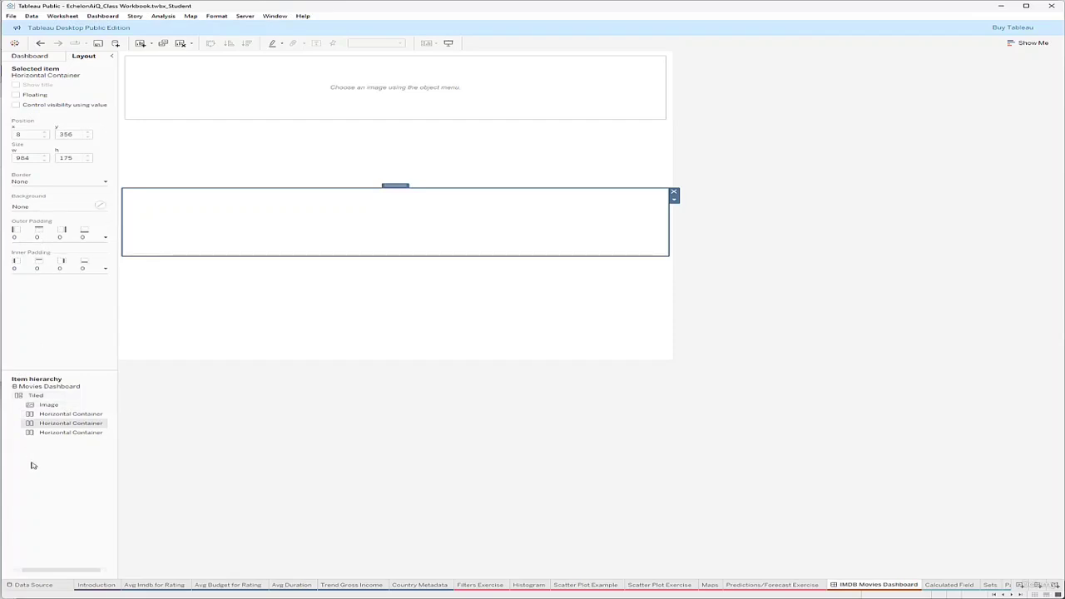
left_click_drag(65, 571, 51, 569)
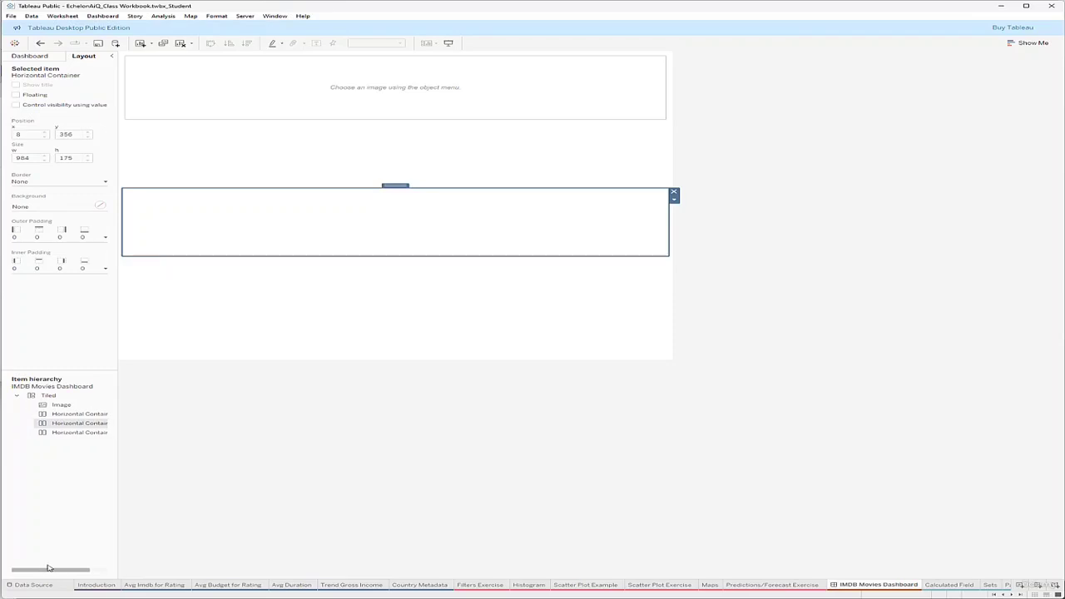
left_click(30, 55)
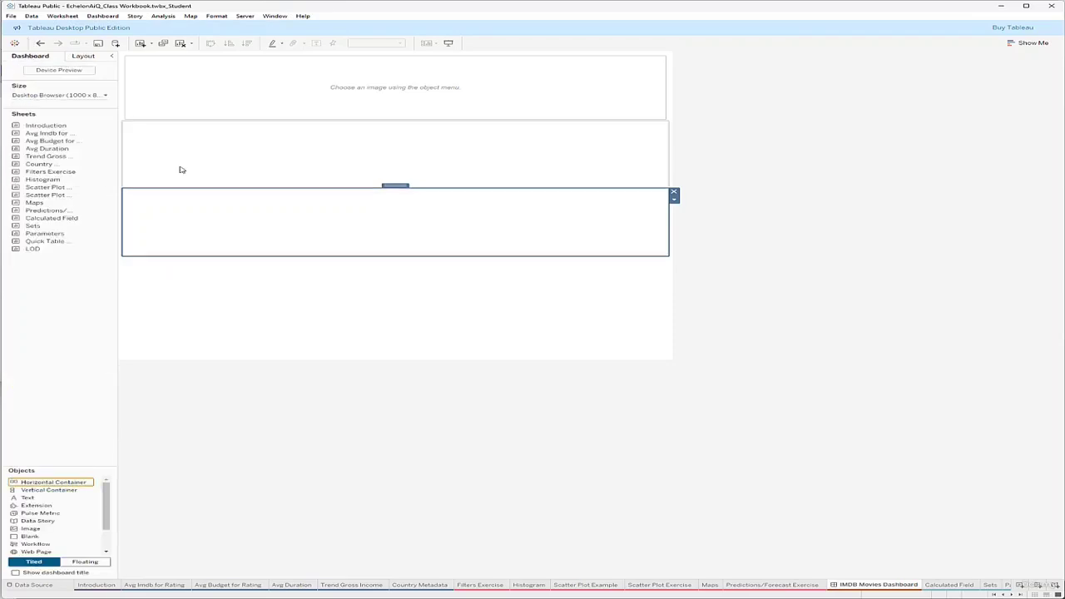
left_click(269, 229)
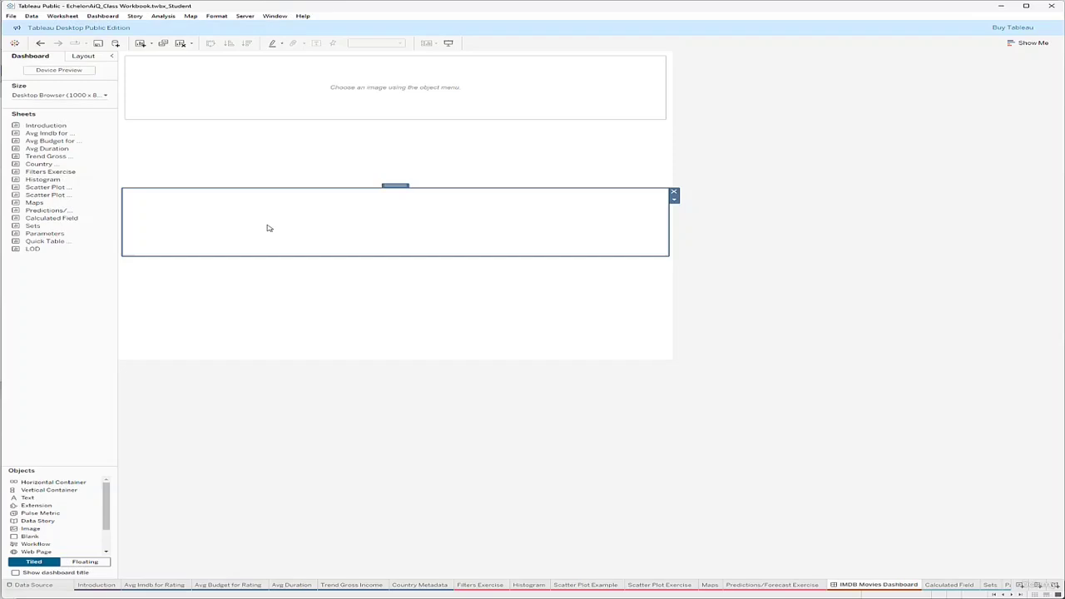
left_click(228, 314)
left_click_drag(234, 252, 252, 175)
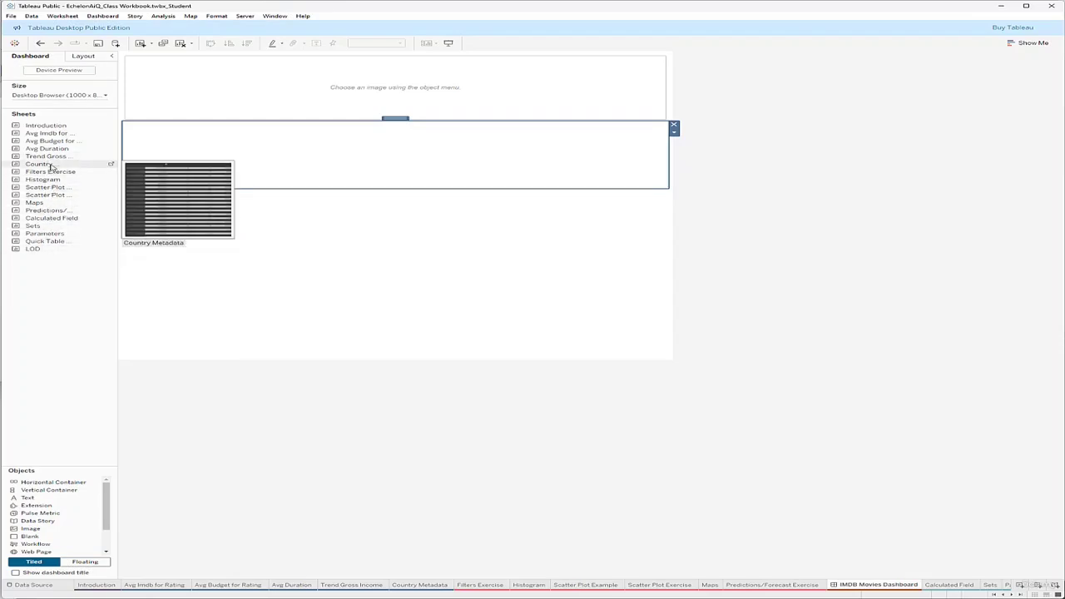
Place the Country Metadata sheet in the lowest container and the Trend Gross Income sheet in the middle one, under the Country filter
left_click_drag(50, 167, 275, 320)
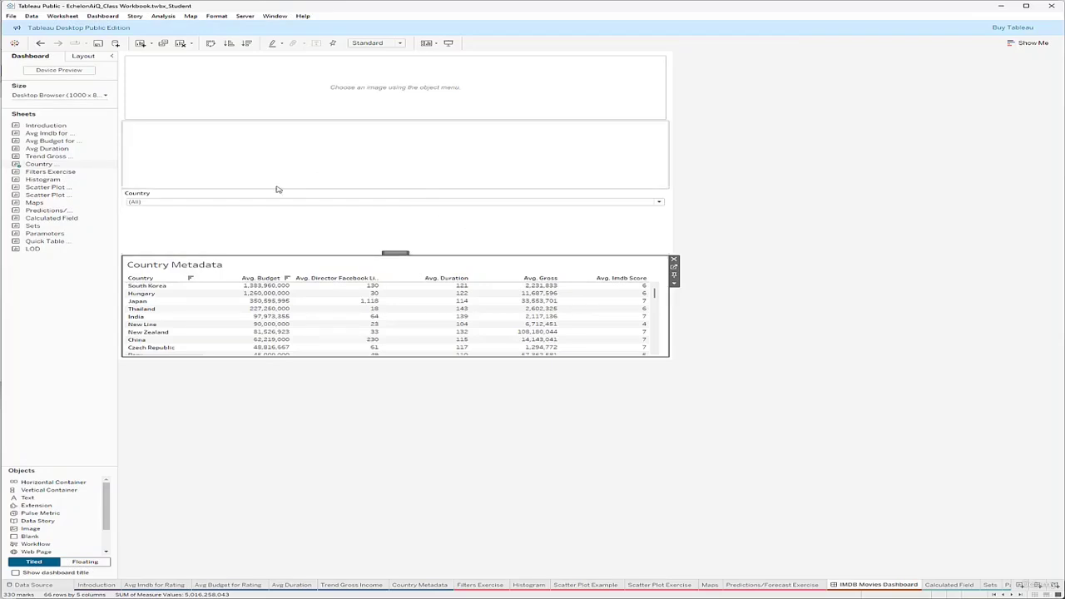
left_click(261, 227)
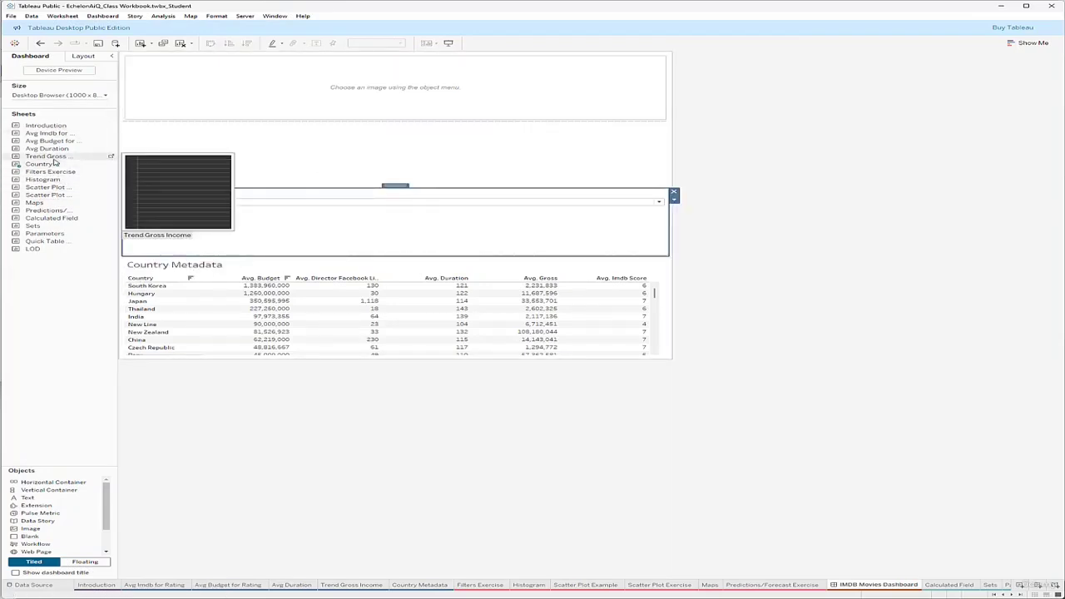
left_click_drag(54, 163, 184, 228)
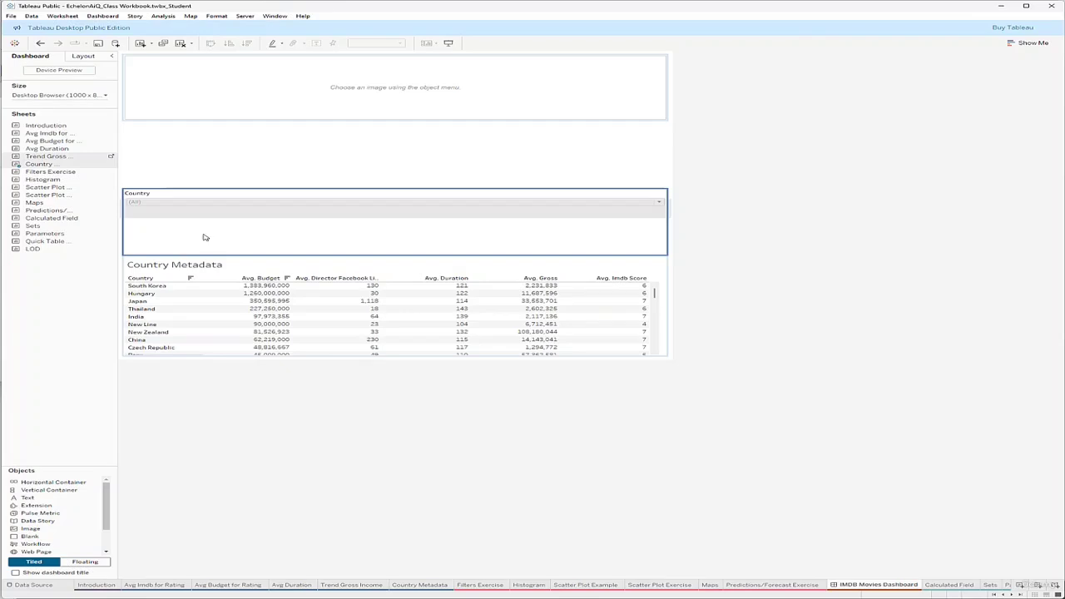
left_click_drag(203, 237, 240, 239)
left_click(293, 196)
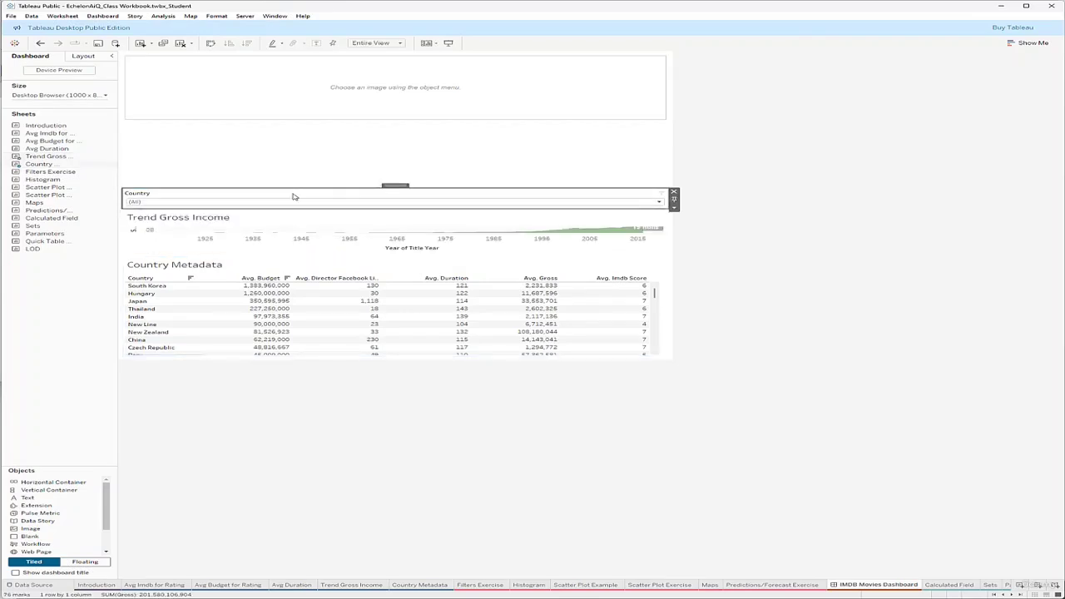
Shrink the Country filter to a single line and extend the Trend Gross Income chart upward into the empty container's space
left_click_drag(290, 209, 291, 190)
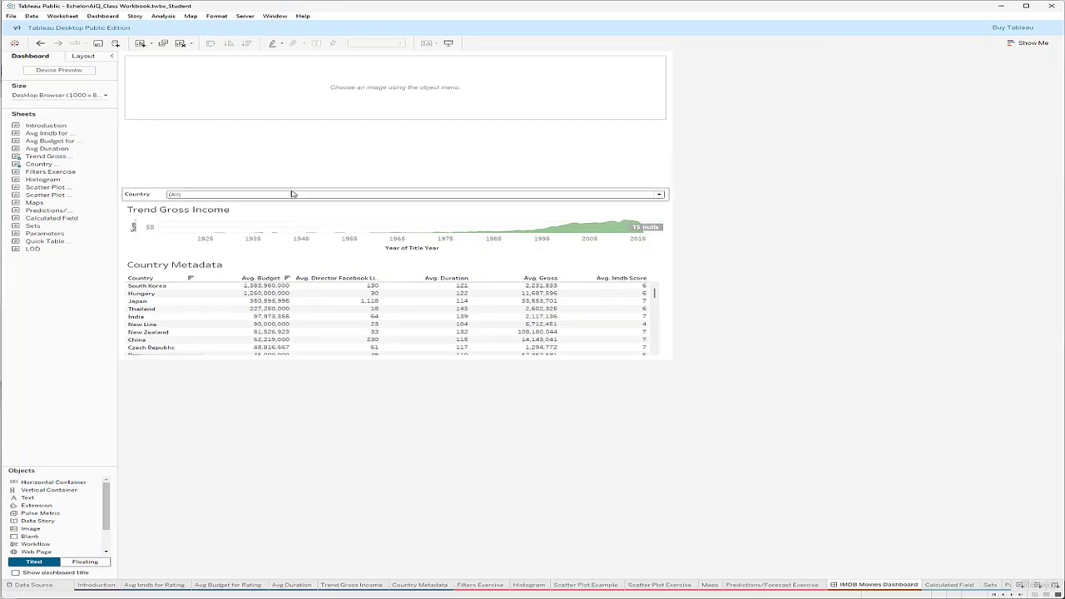
left_click(290, 180)
left_click_drag(286, 188, 288, 166)
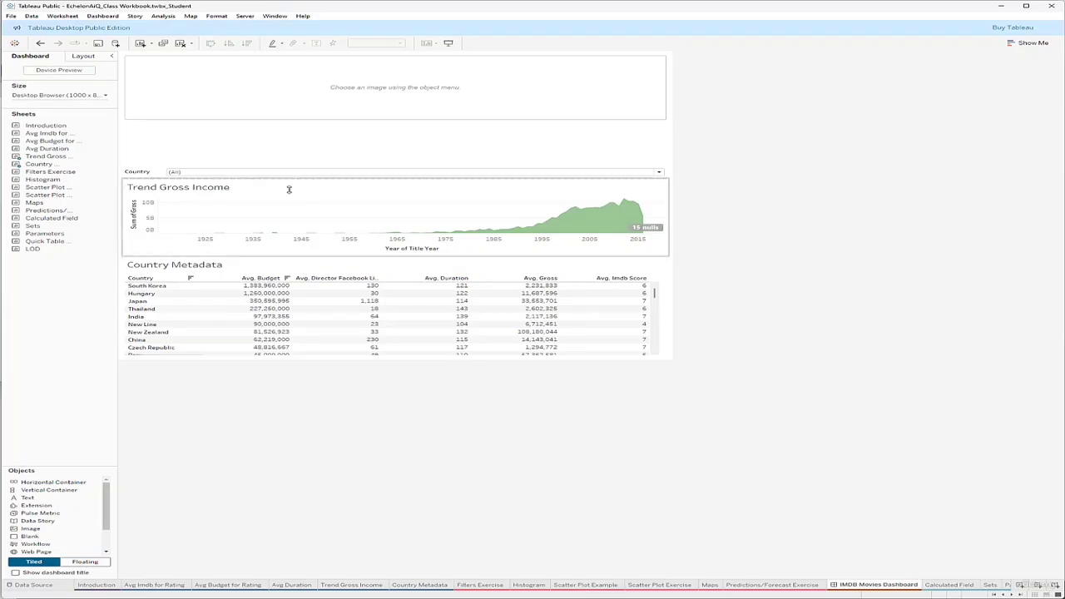
left_click_drag(290, 178, 288, 163)
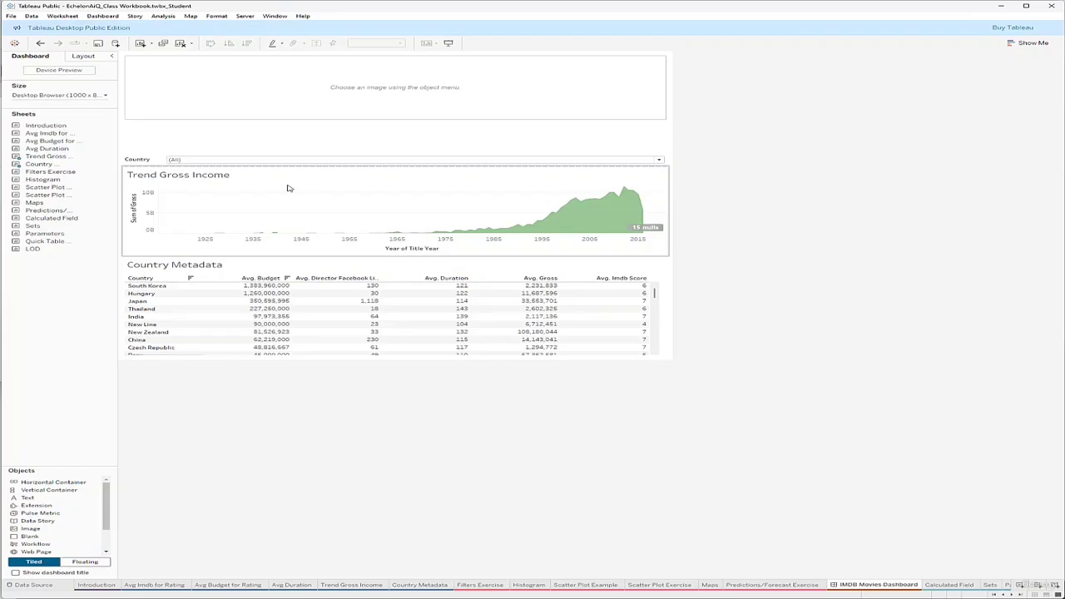
Place the Maps sheet in the empty upper container and move the Country filter directly above it, under the image placeholder
left_click(286, 152)
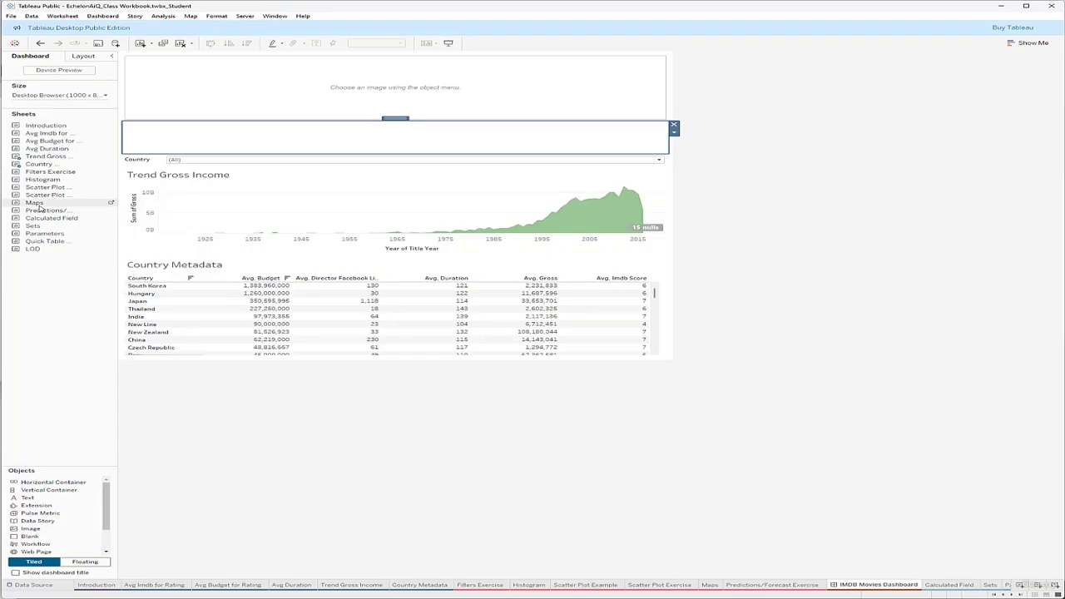
mouse_move(33, 203)
left_mouse_down()
mouse_move(278, 128)
mouse_move(353, 145)
left_mouse_up()
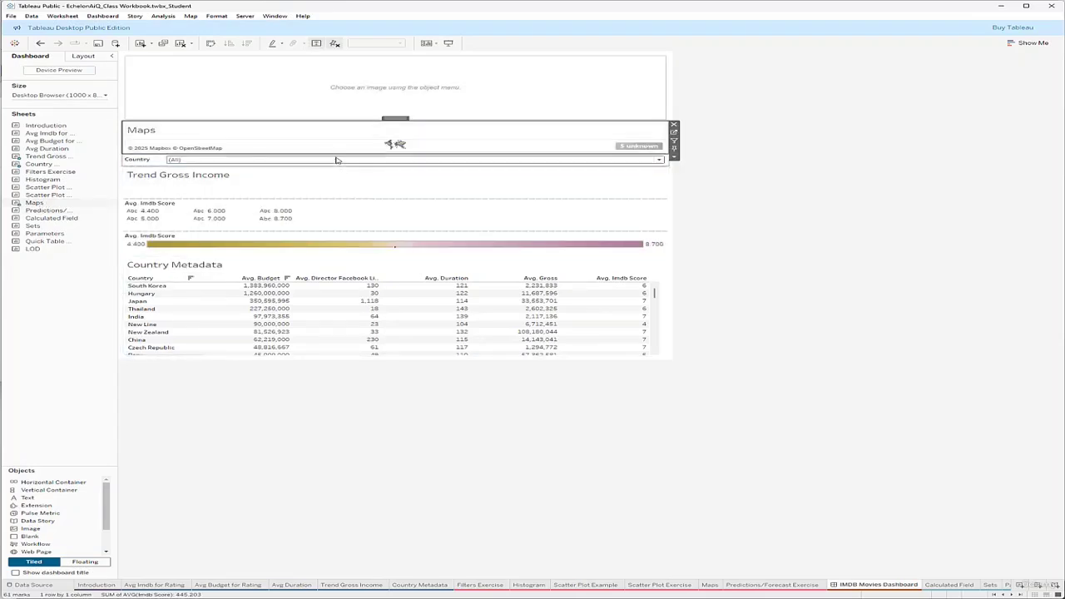
left_click(343, 159)
left_click(399, 152)
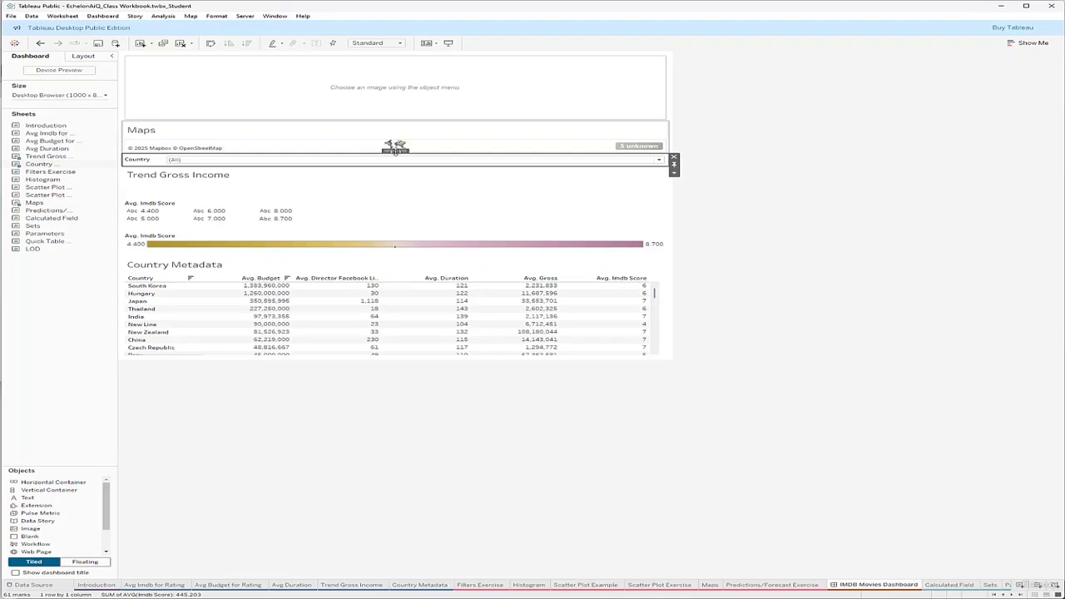
left_click_drag(399, 152, 390, 127)
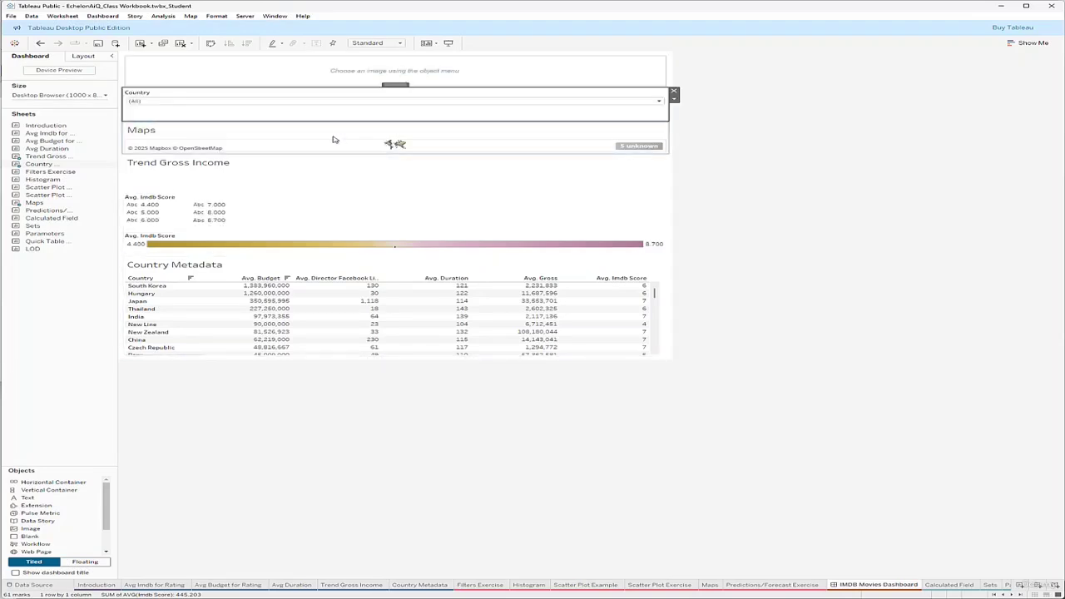
Remove both Avg. Imdb Score legends, the text one and the color one, from beneath the Trend Gross Income chart
left_click(275, 185)
left_click(285, 206)
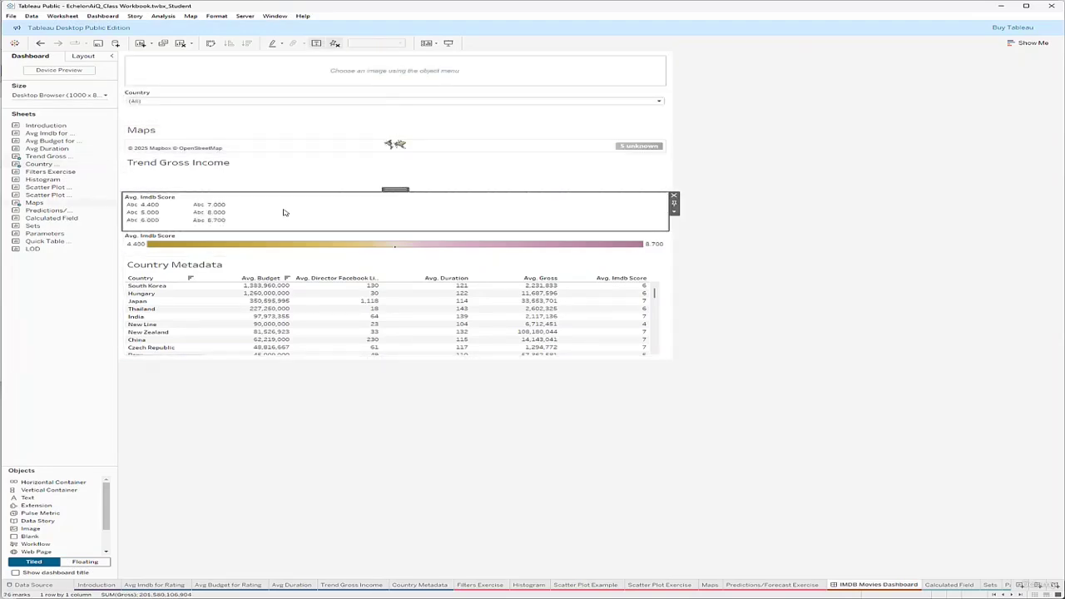
left_click(674, 197)
left_click(452, 239)
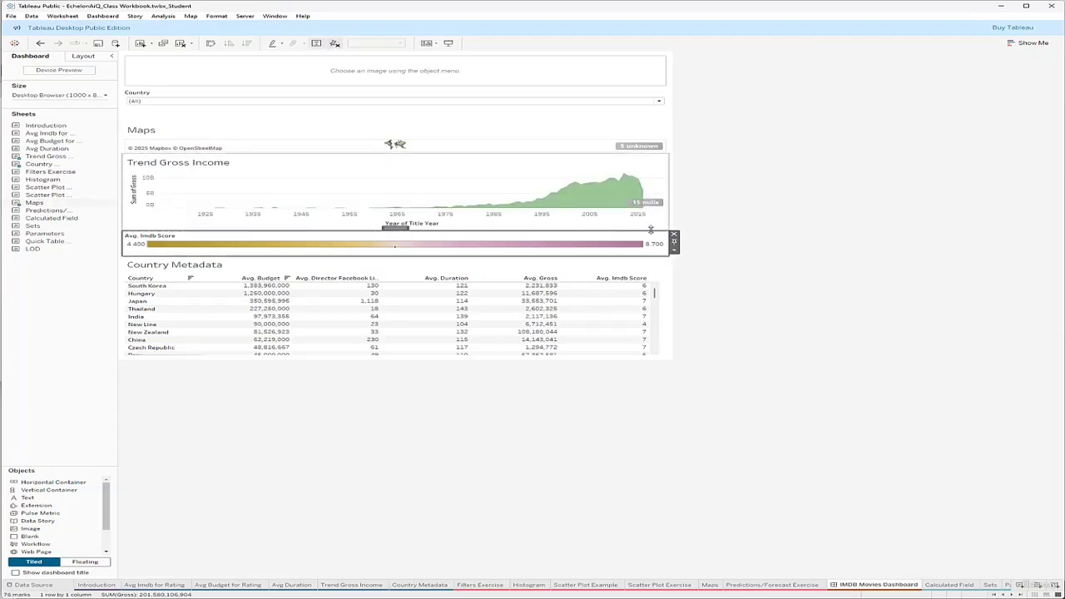
key("Delete")
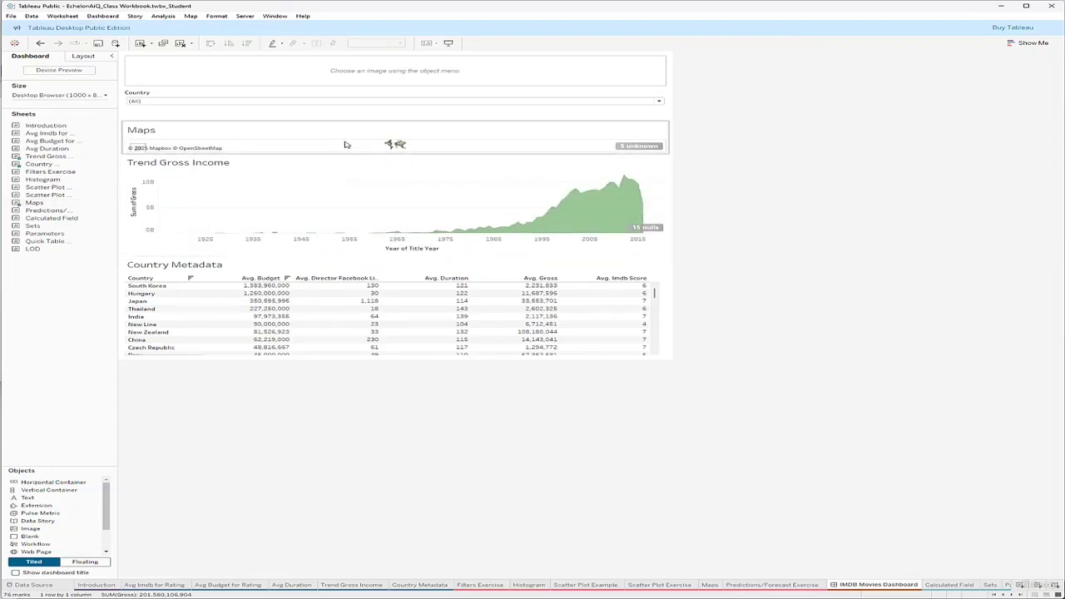
Enlarge the Maps view in both directions and extend the Trend Gross Income chart downward by resizing the dashboard rows
left_click_drag(369, 154, 371, 192)
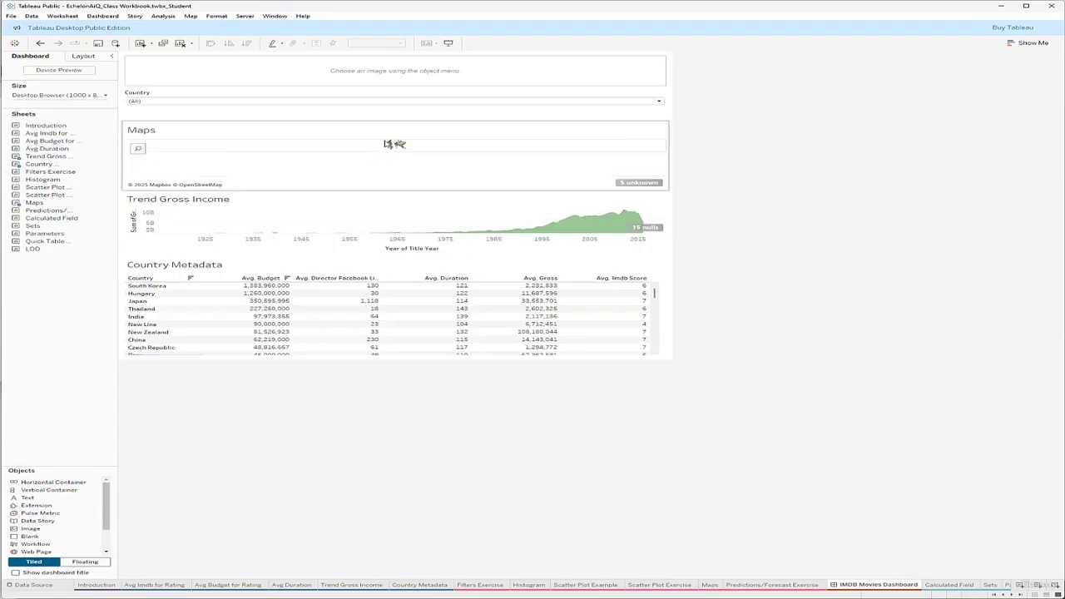
left_click_drag(372, 122, 373, 105)
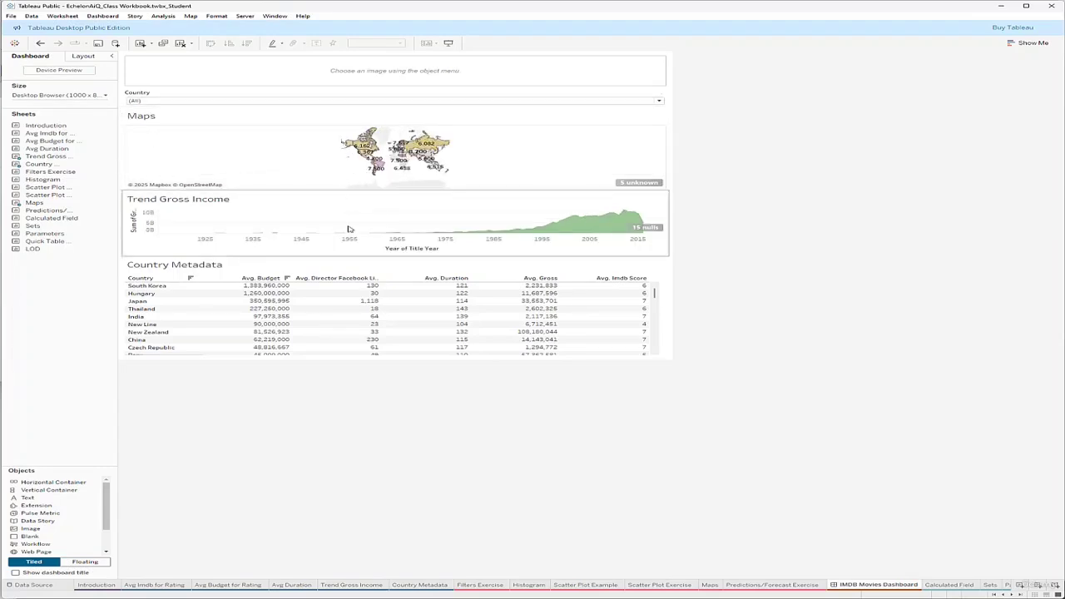
left_click_drag(352, 275, 352, 275)
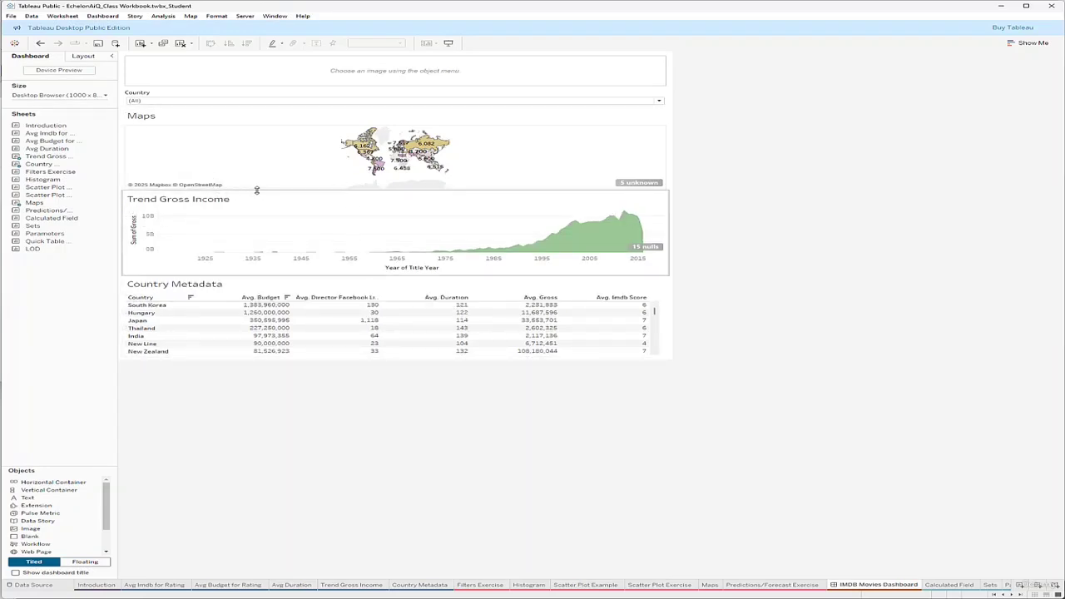
left_click_drag(256, 193, 257, 196)
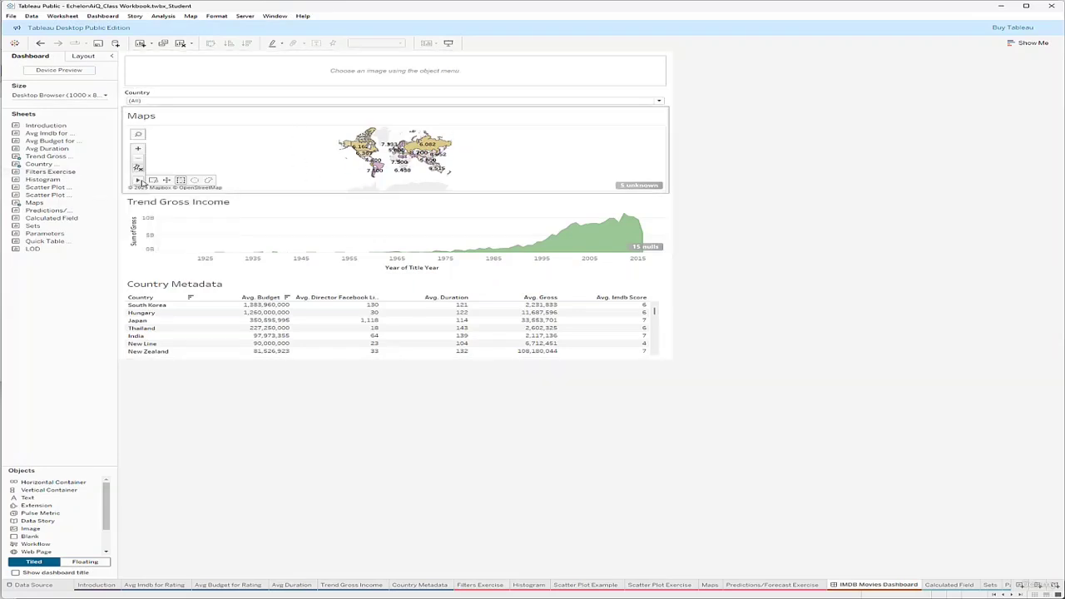
Zoom in on the dashboard's world map and pan it so the labeled countries fill the Maps view
left_click(143, 178)
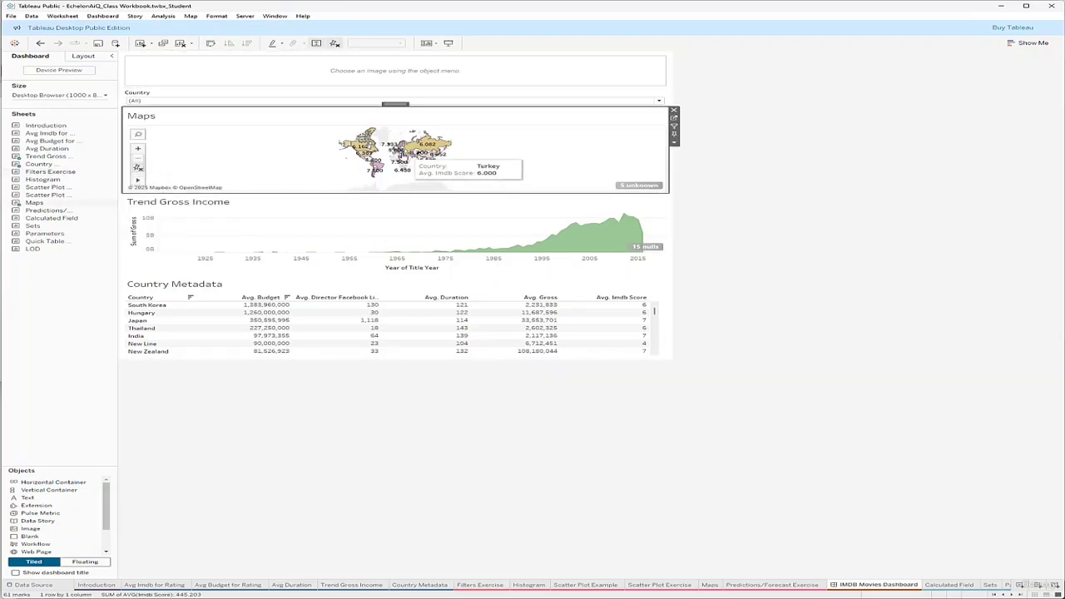
scroll(408, 158, "up", 2)
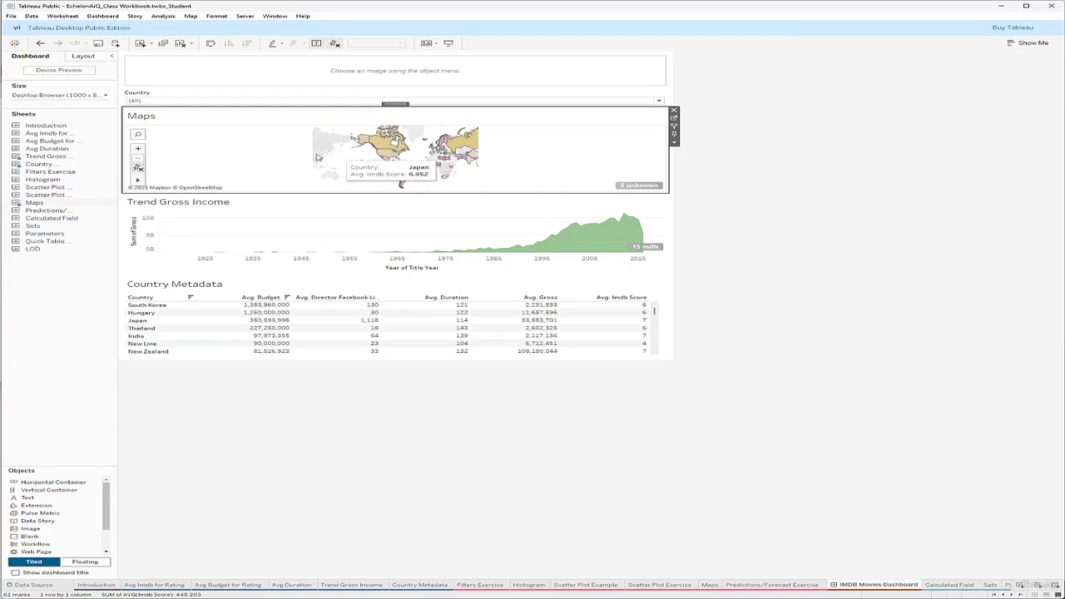
left_click_drag(336, 156, 290, 155)
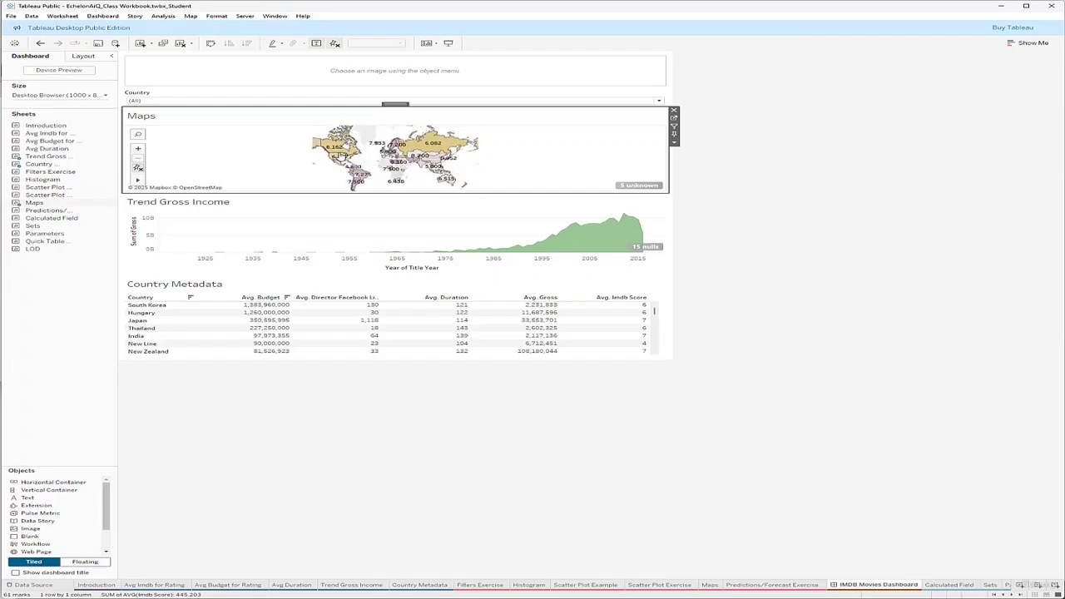
Zoom the dashboard map in further and reposition it so North America, Europe, Asia and Australia fit inside the Maps view
scroll(338, 156, "up", 1)
scroll(253, 155, "up", 2)
left_click_drag(351, 172, 330, 164)
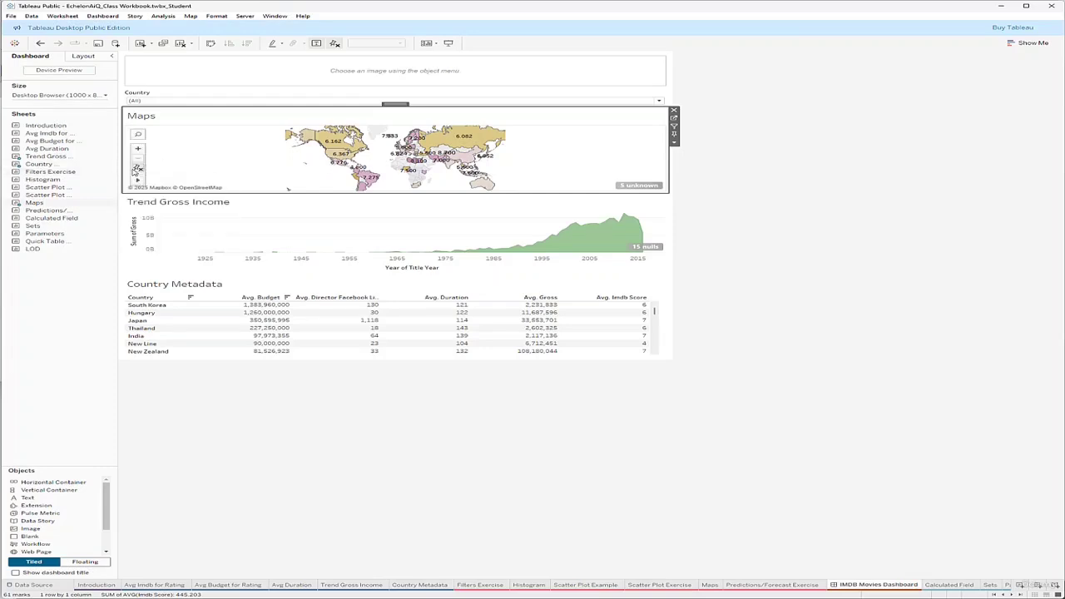
mouse_move(139, 179)
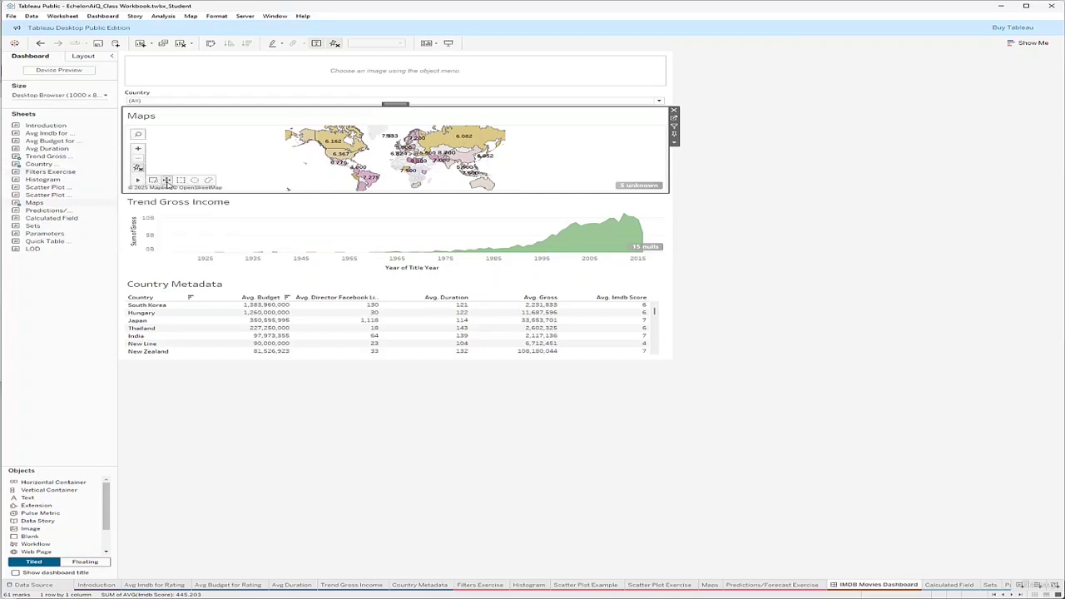
left_click(153, 180)
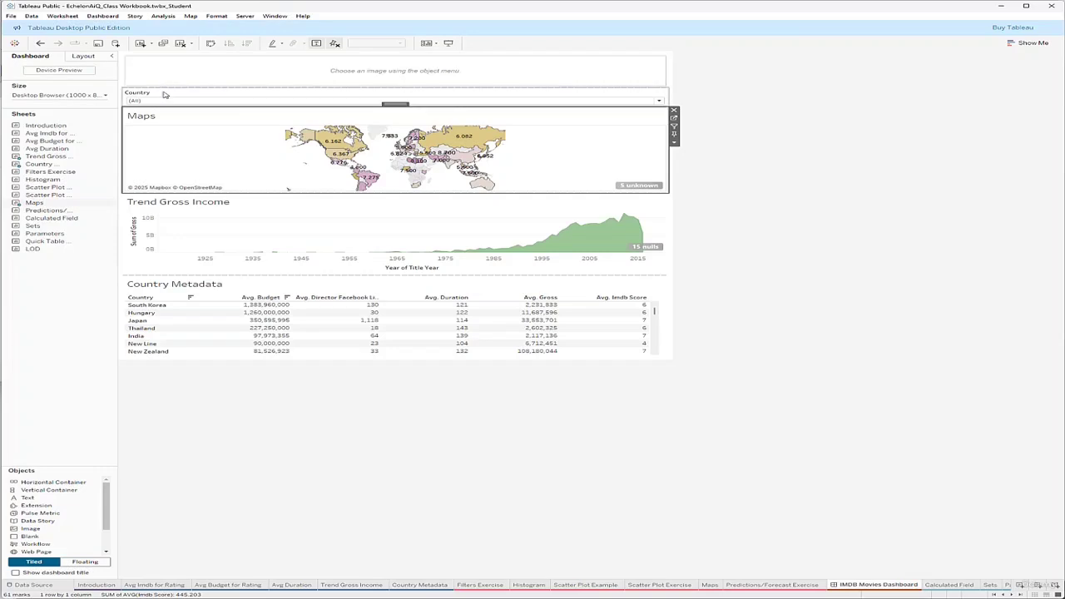
Set the worksheet shading of the Maps view to black
left_click(217, 17)
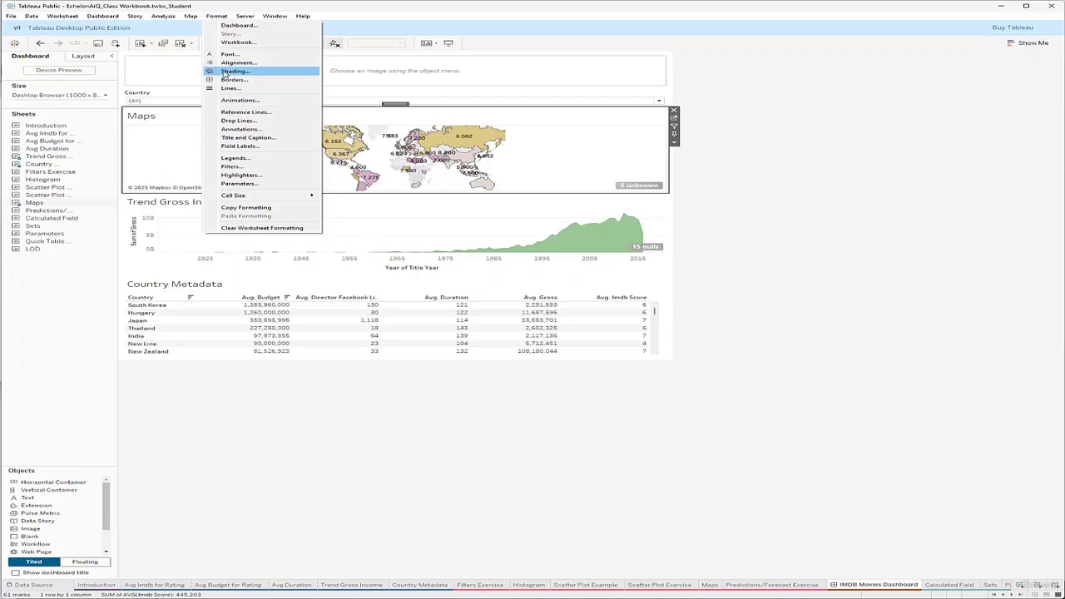
left_click(225, 73)
left_click(105, 104)
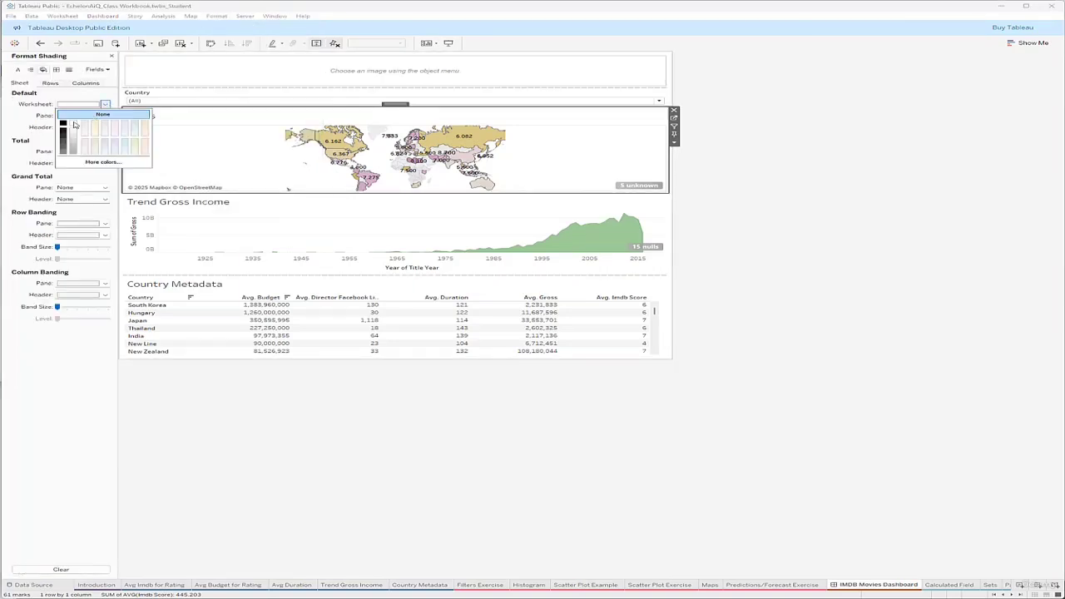
left_click(64, 124)
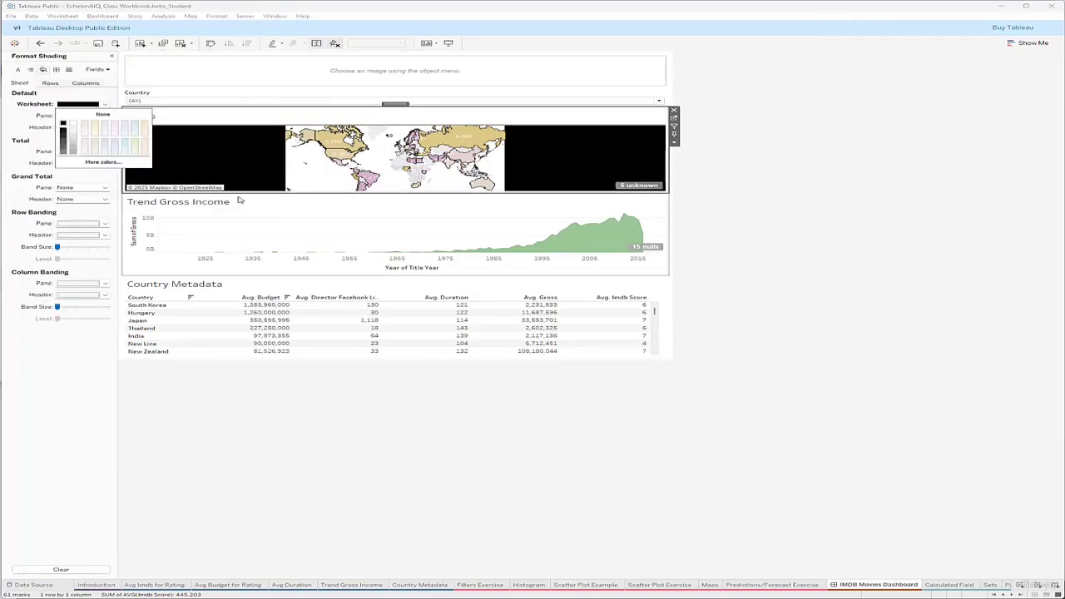
Apply black worksheet shading to the Trend Gross Income chart and the Country Metadata table
left_click(265, 208)
left_click(105, 104)
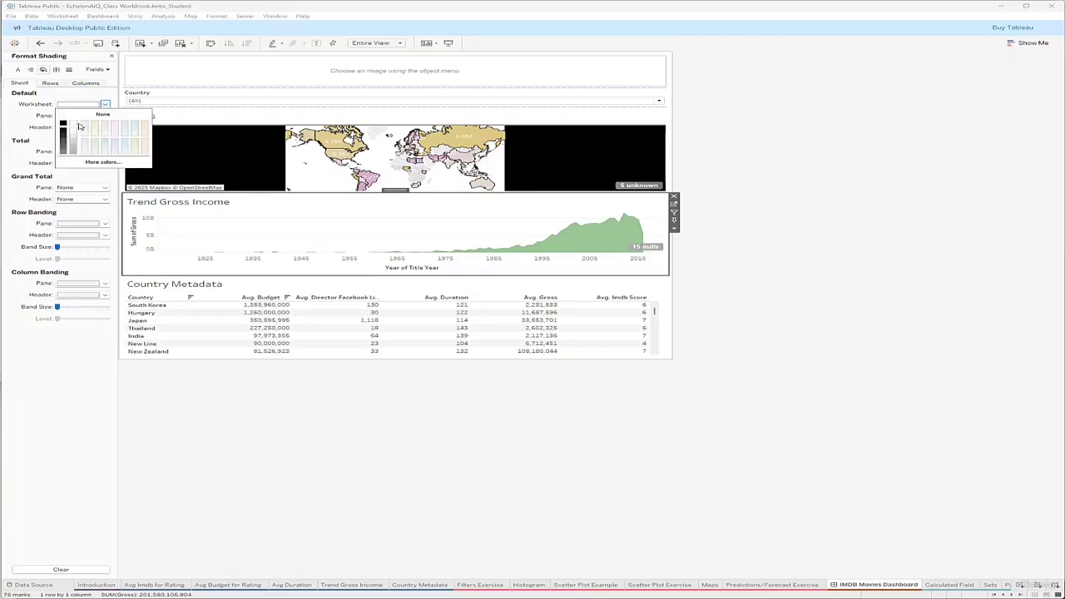
left_click(63, 123)
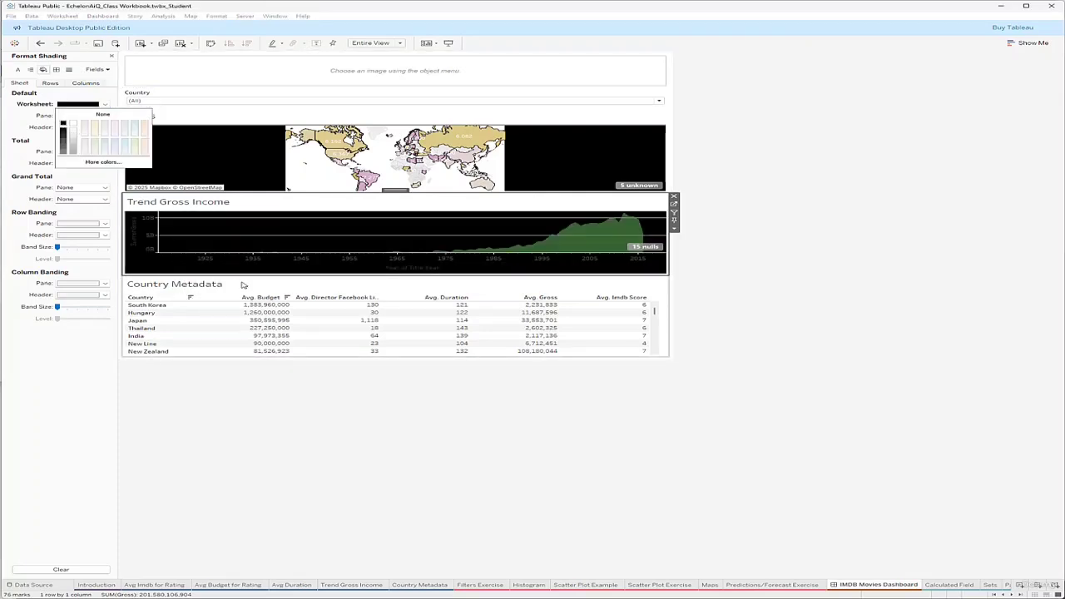
left_click(188, 298)
left_click(104, 104)
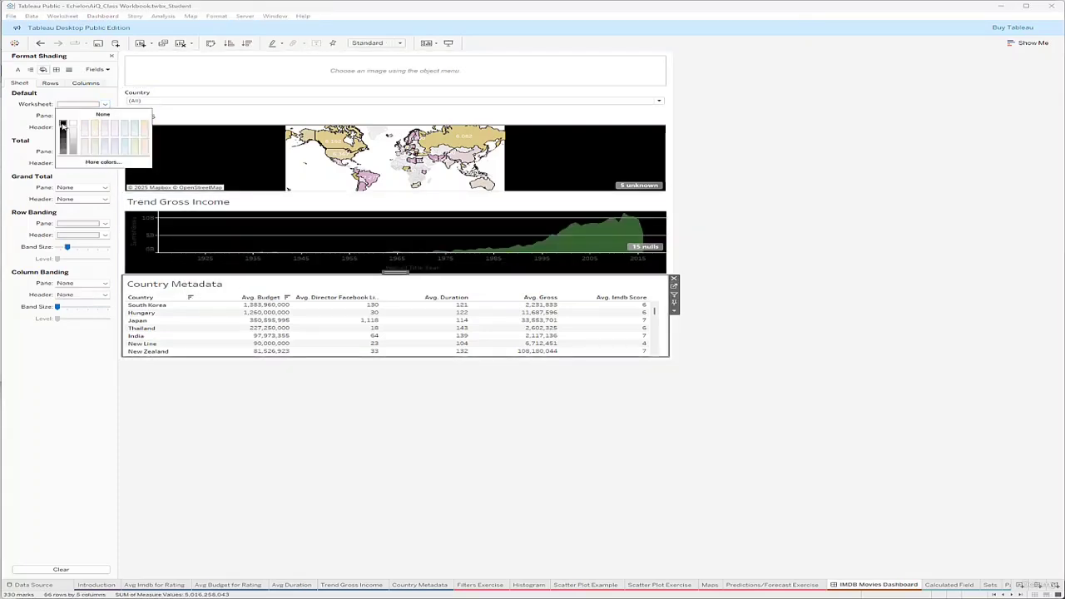
left_click(63, 123)
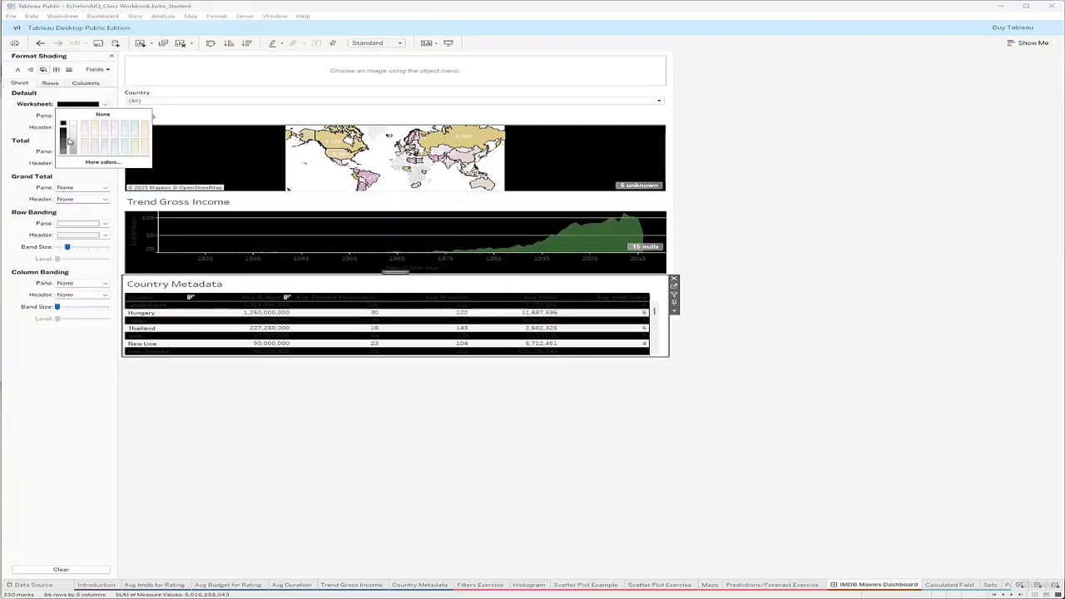
Examine the Trend Gross Income title options and the shading settings available for the sheet, rows and columns with the Country filter selected
left_click(236, 204)
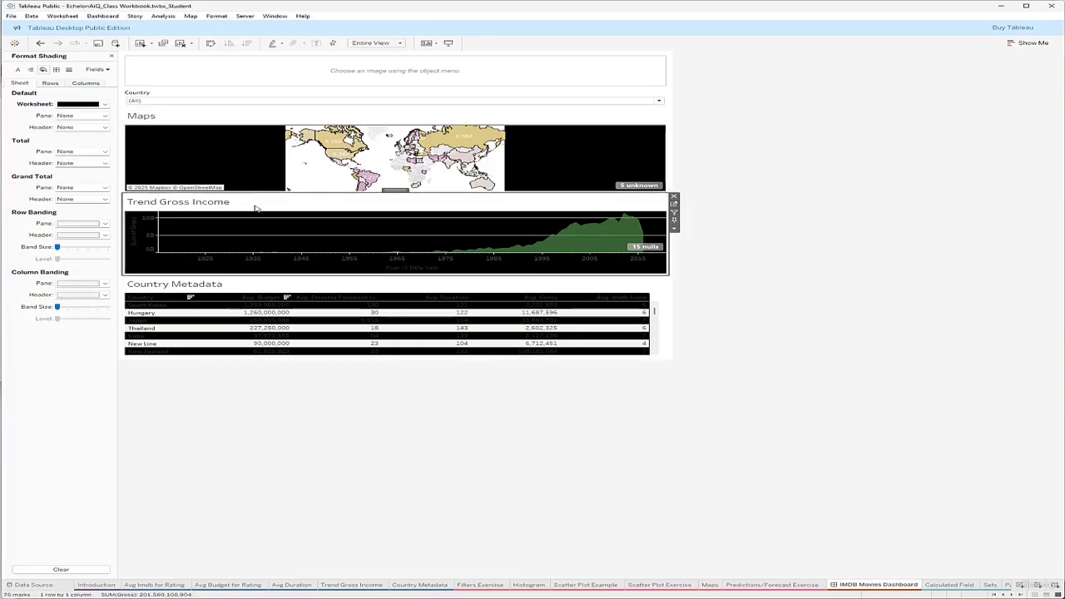
right_click(254, 205)
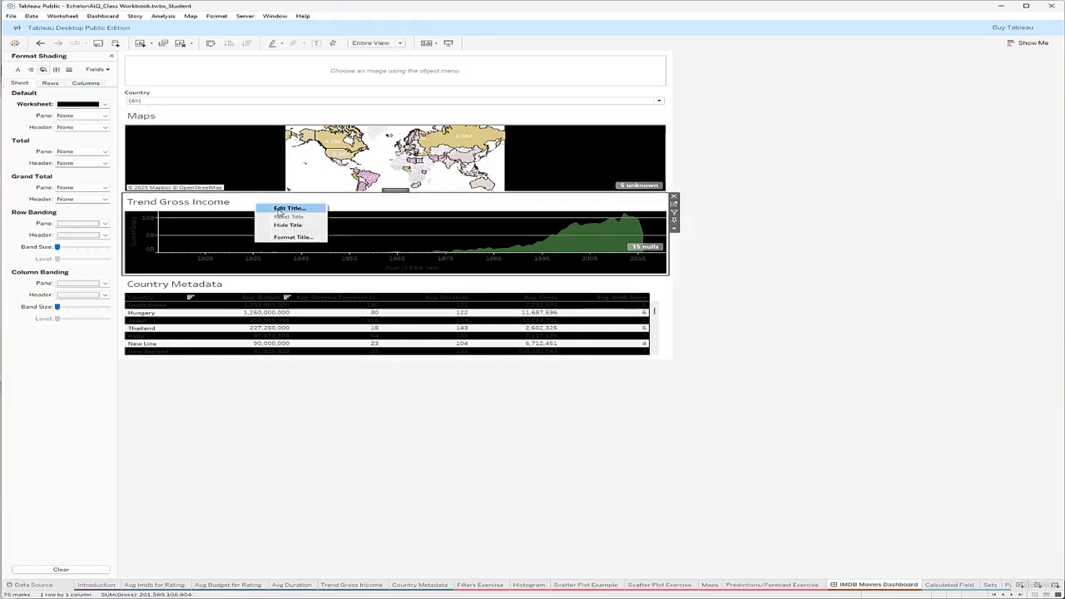
left_click(237, 204)
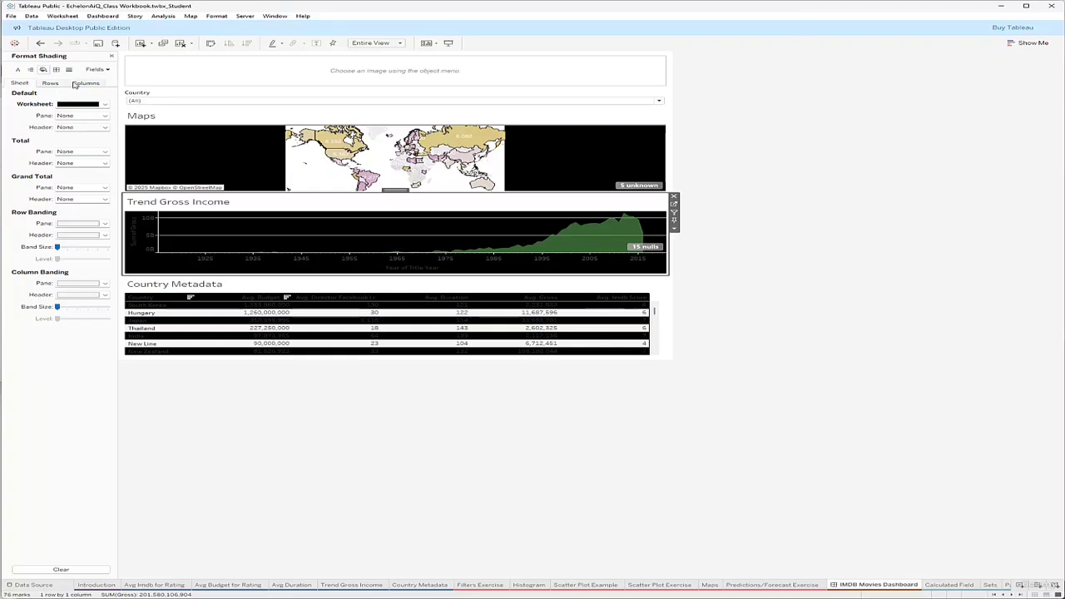
left_click(134, 118)
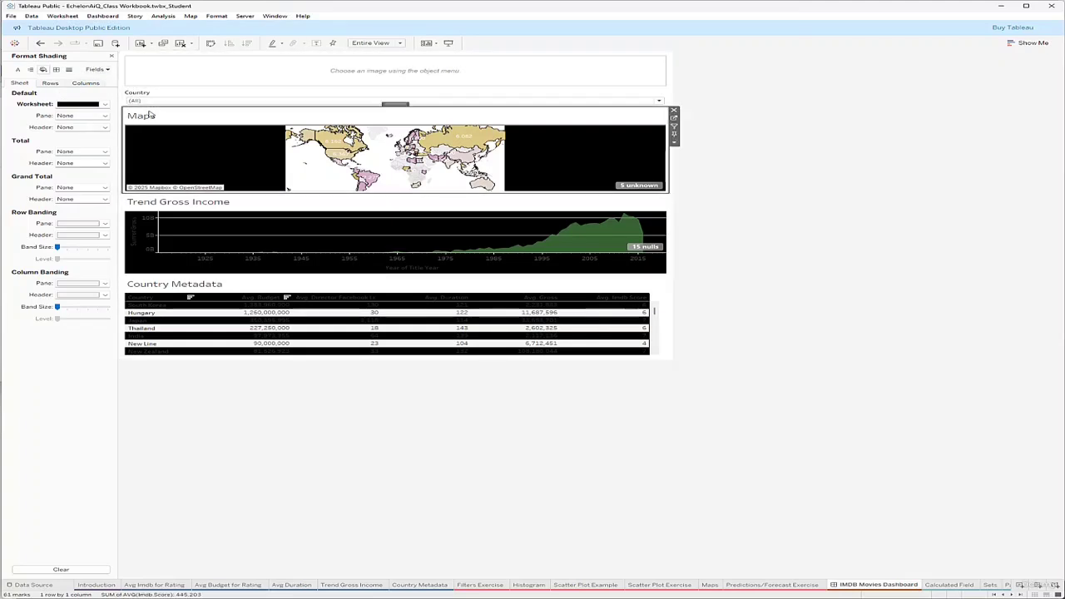
left_click(157, 96)
left_click(215, 18)
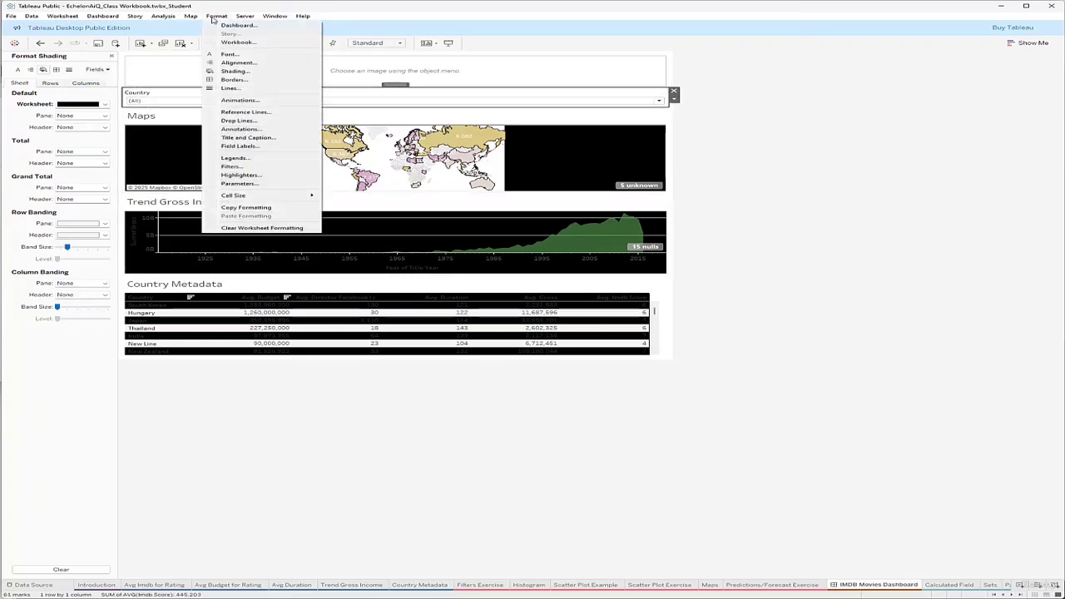
left_click(233, 72)
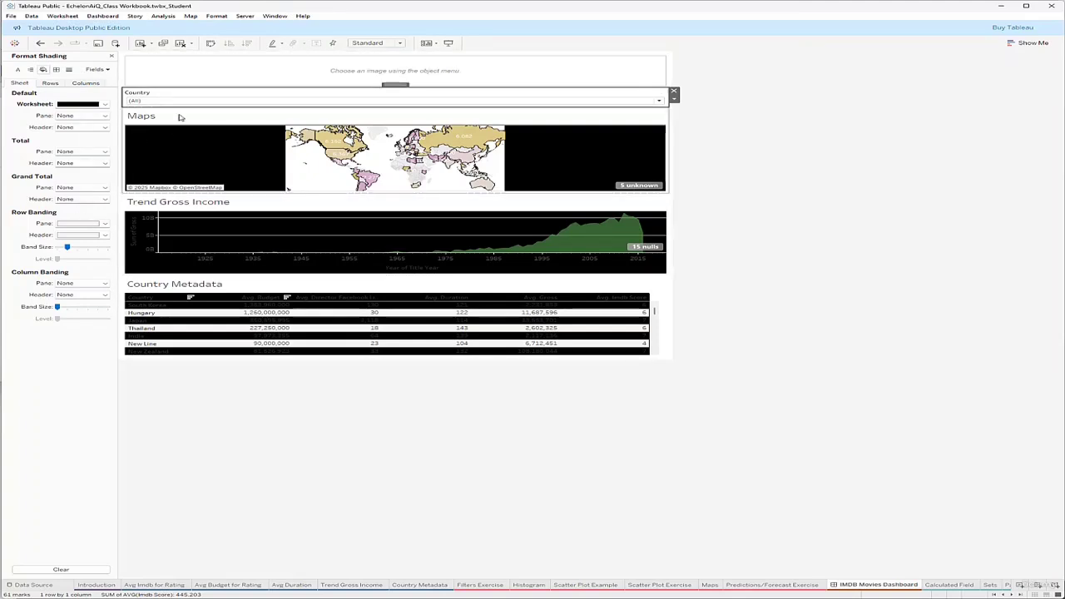
left_click(50, 84)
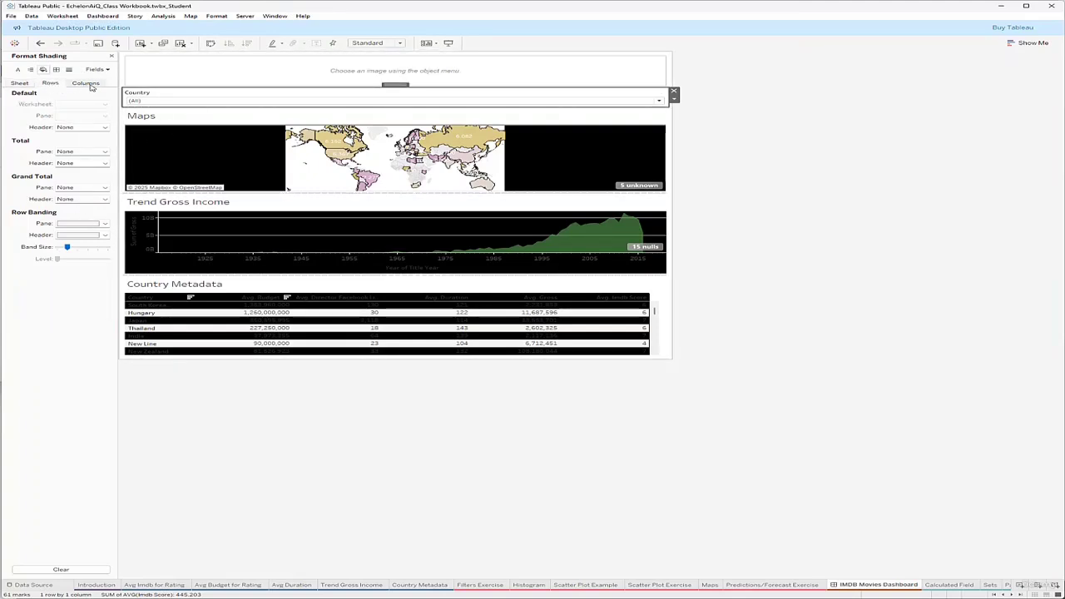
left_click(84, 84)
left_click(20, 84)
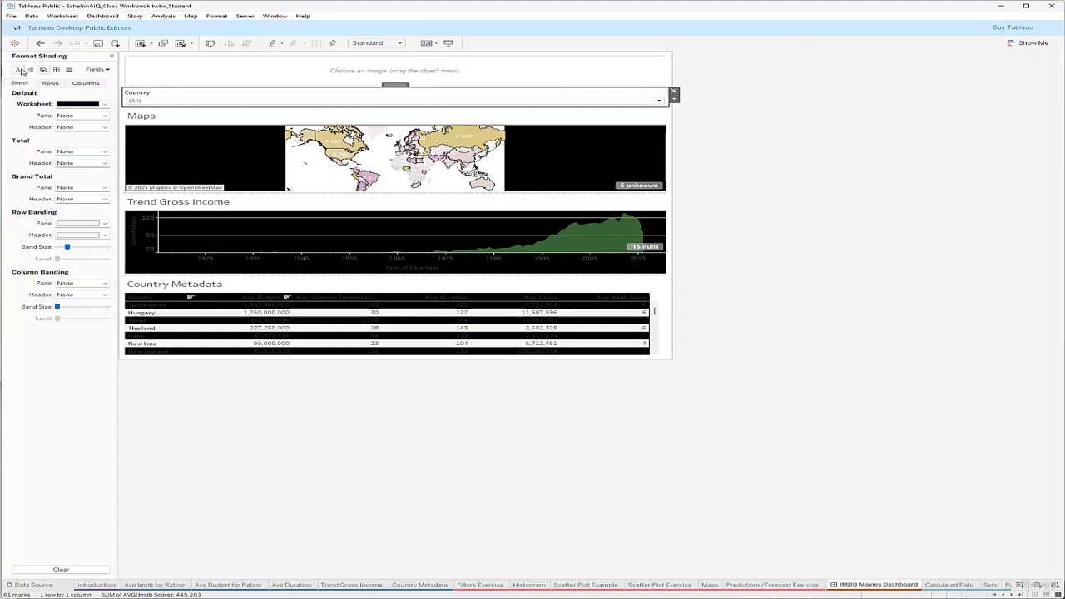
Set the title font and the worksheet font of the Country Metadata sheet to black
left_click(20, 70)
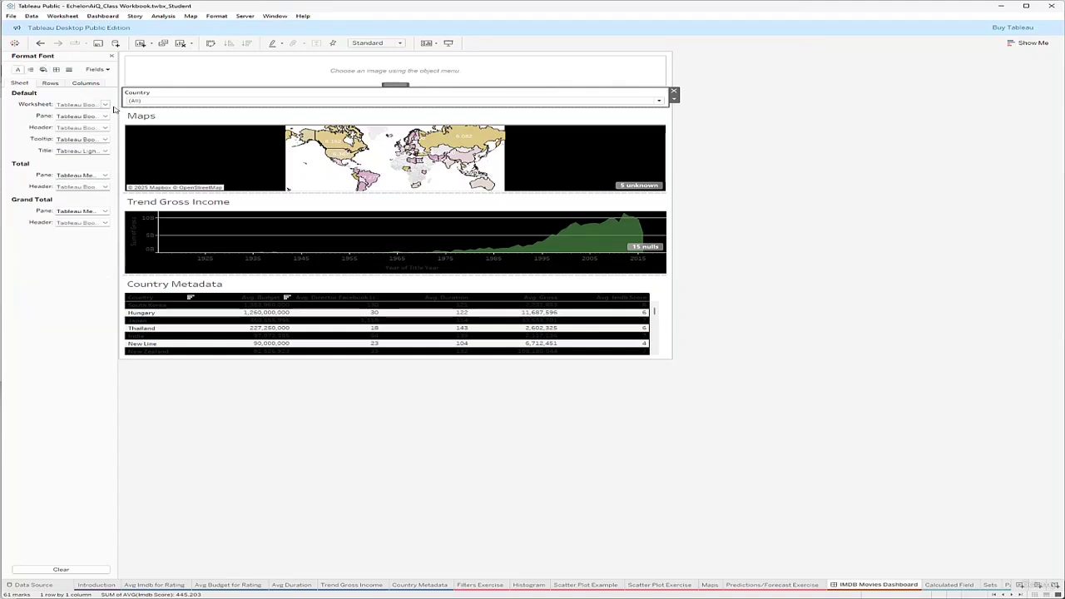
left_click(105, 151)
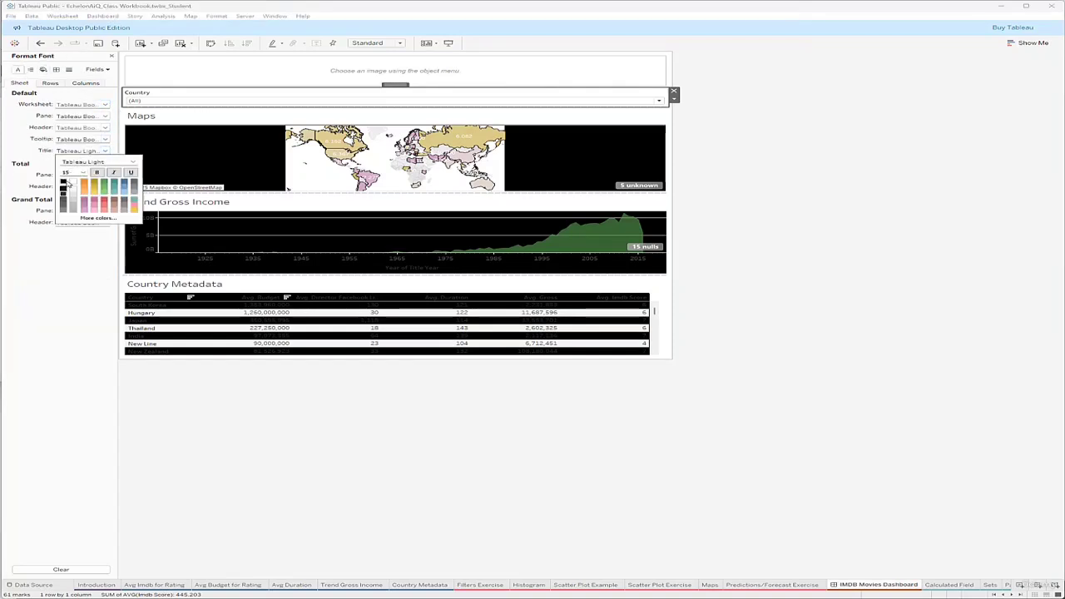
left_click(65, 181)
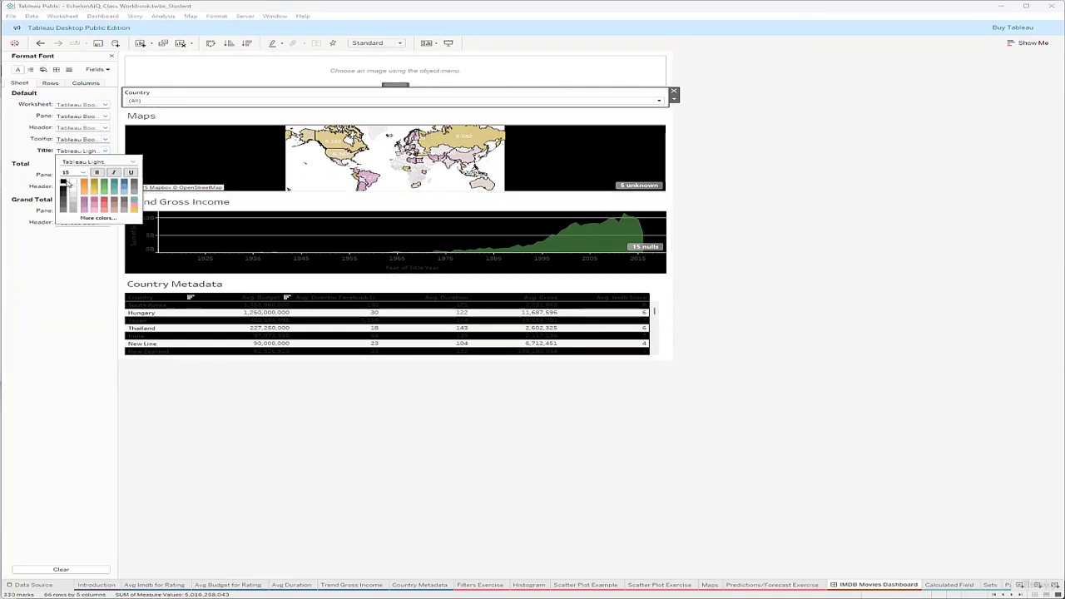
left_click(21, 152)
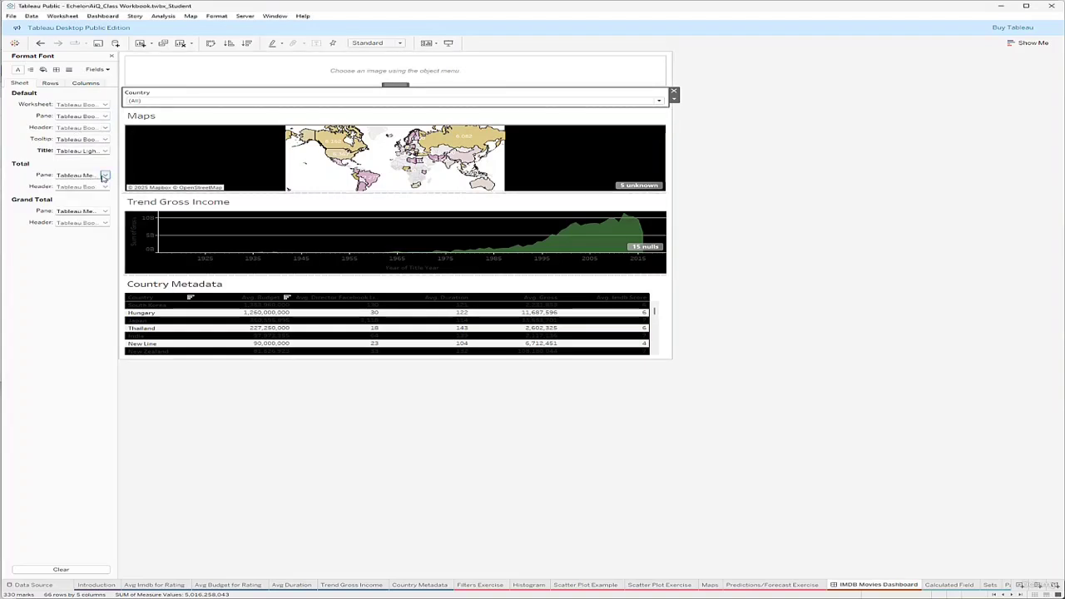
left_click(104, 104)
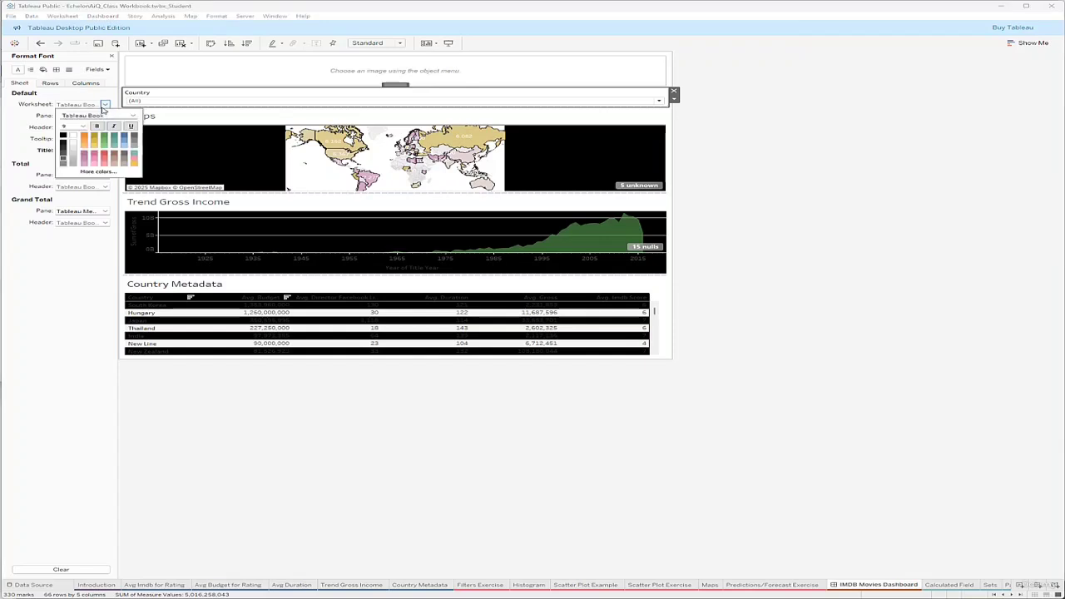
left_click(63, 136)
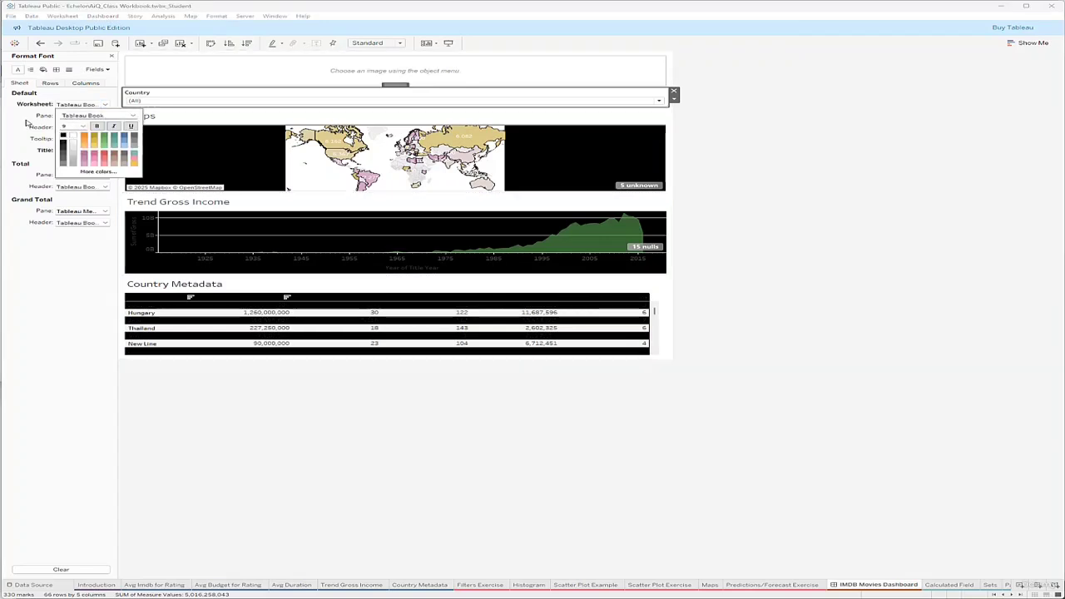
left_click(29, 123)
left_click(50, 84)
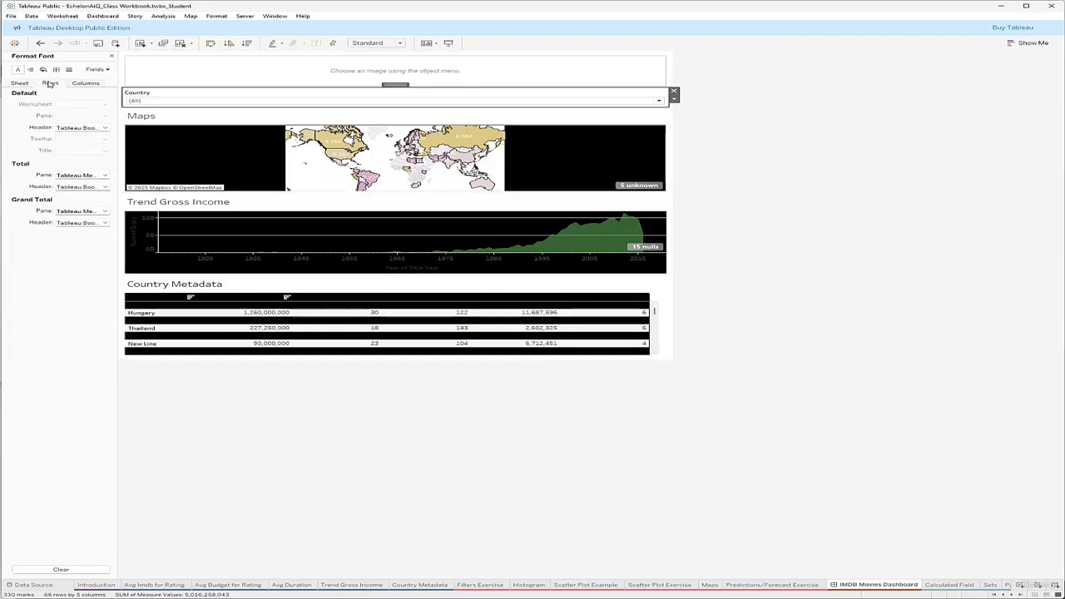
left_click(96, 69)
left_click(238, 114)
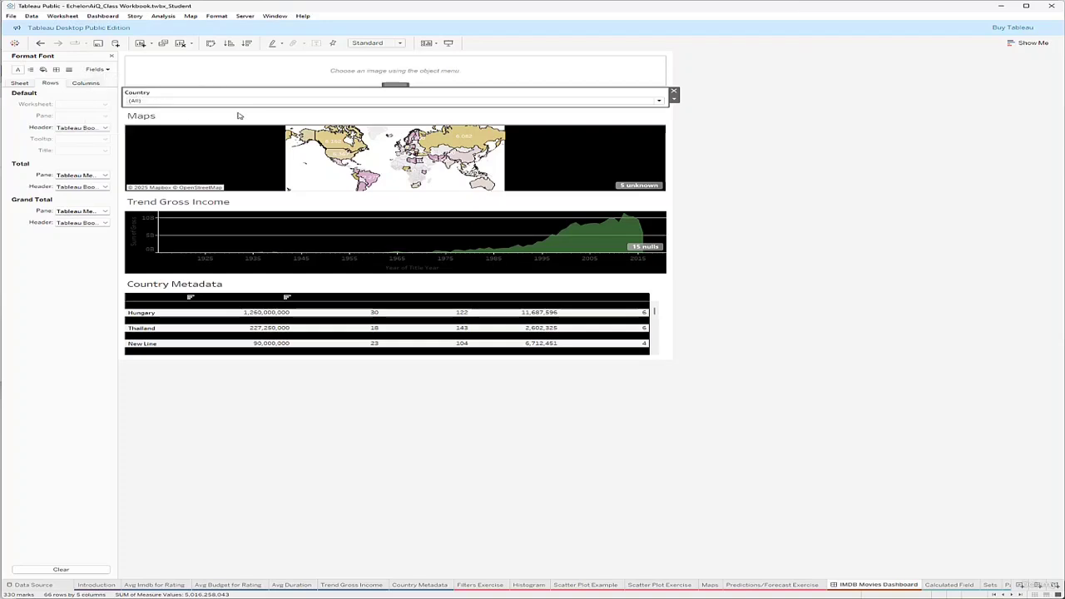
Remove the empty image placeholder and add a new layout container above the Country filter
left_click(230, 73)
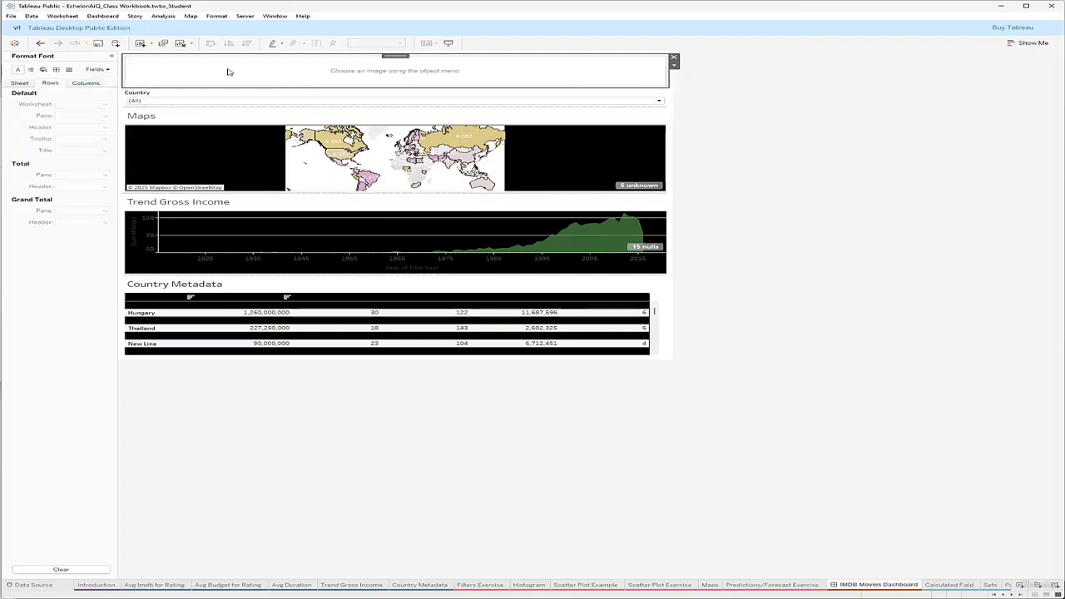
left_click(675, 60)
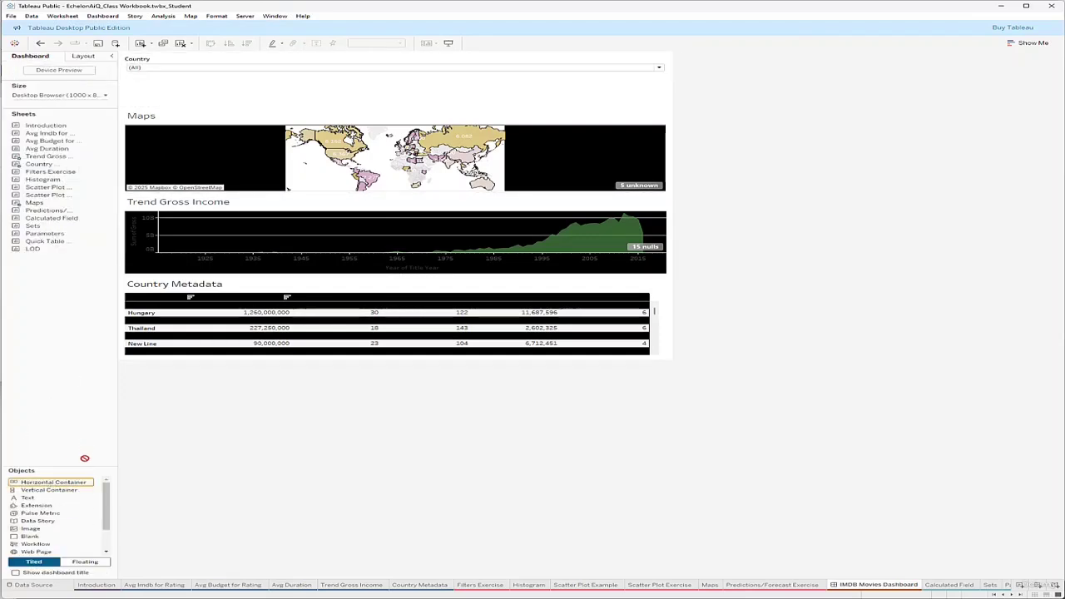
left_click(42, 483)
mouse_move(31, 491)
left_mouse_down()
mouse_move(257, 295)
mouse_move(297, 91)
mouse_move(307, 67)
mouse_move(343, 84)
left_mouse_up()
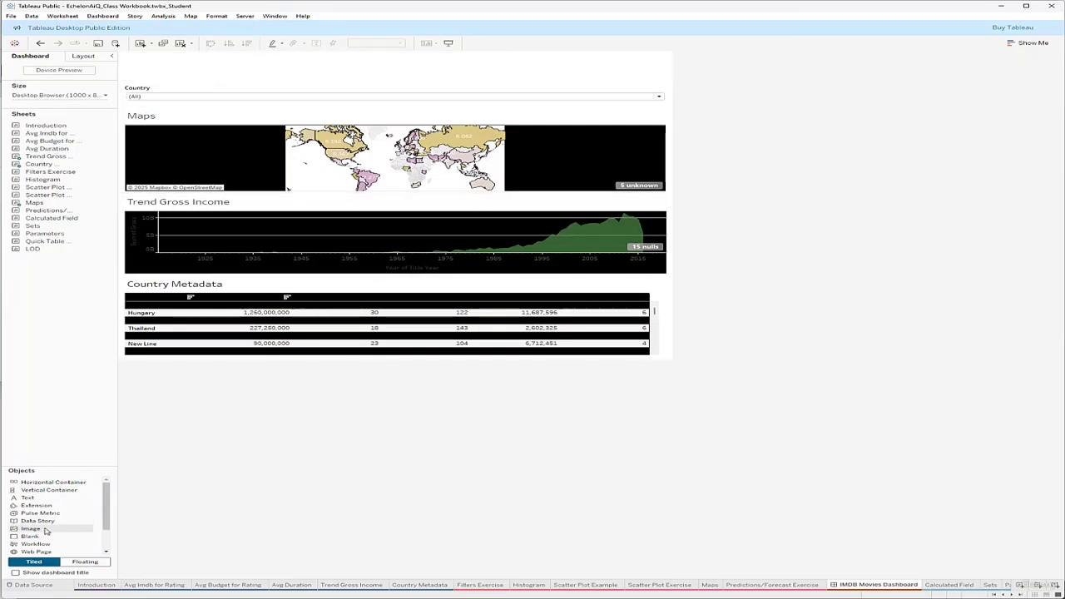
Insert an image object in the container above the Country filter, using the dark IMDb banner JPG from Downloads with Fit Image enabled
mouse_move(47, 531)
left_mouse_down()
mouse_move(117, 491)
mouse_move(338, 74)
left_mouse_up()
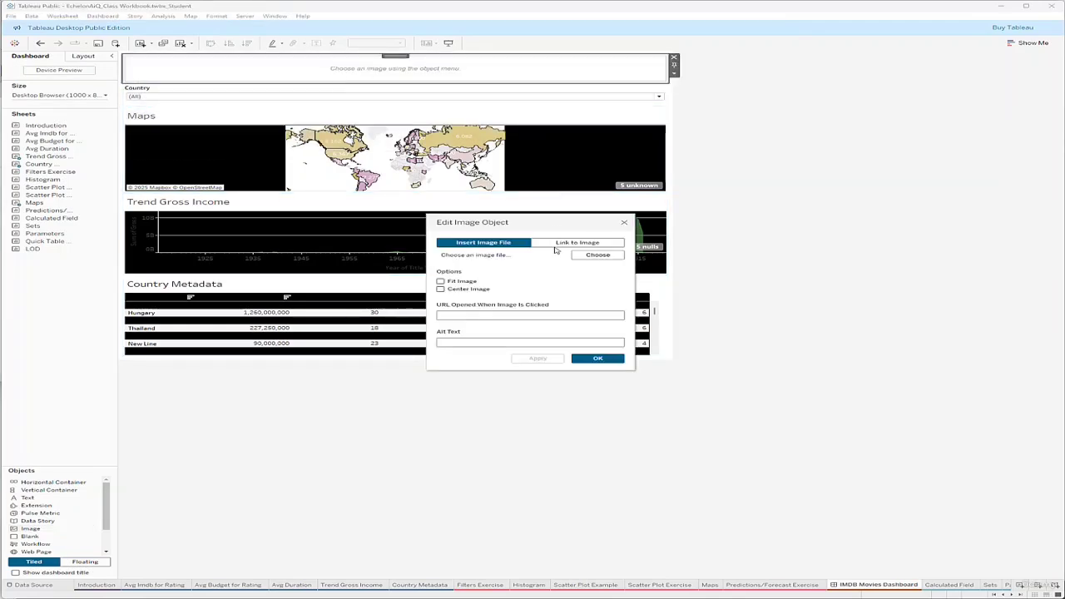
left_click(604, 256)
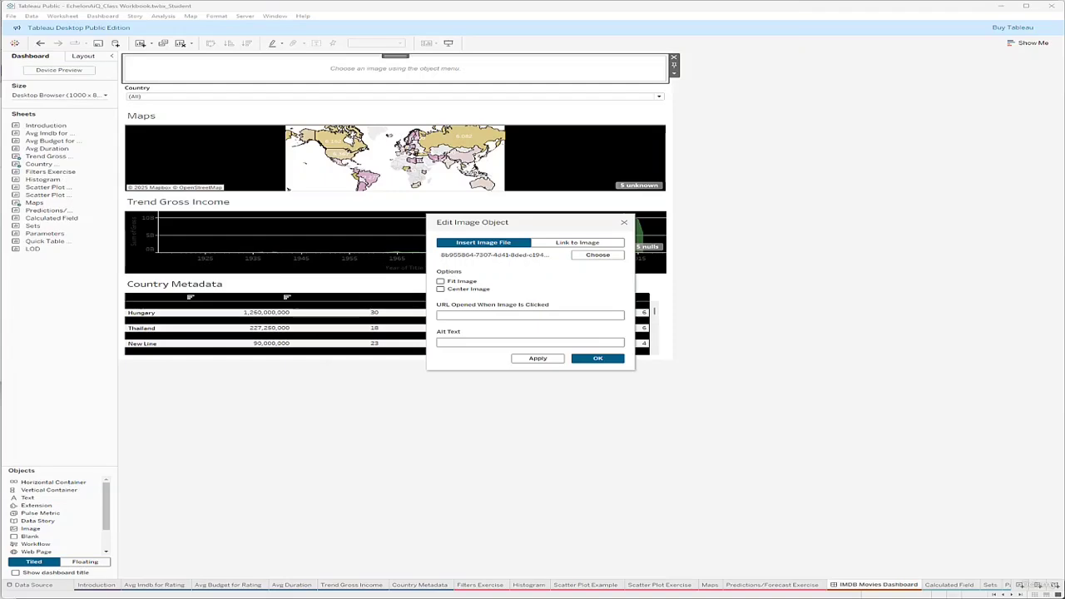
left_click_drag(1, 169, 331, 169)
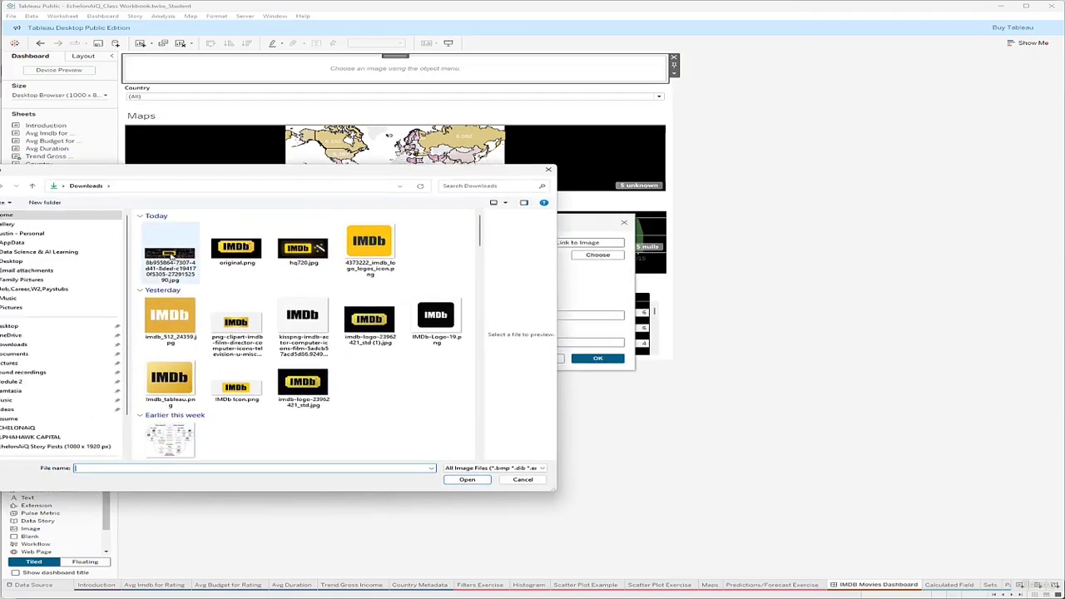
left_click(170, 259)
left_click(467, 481)
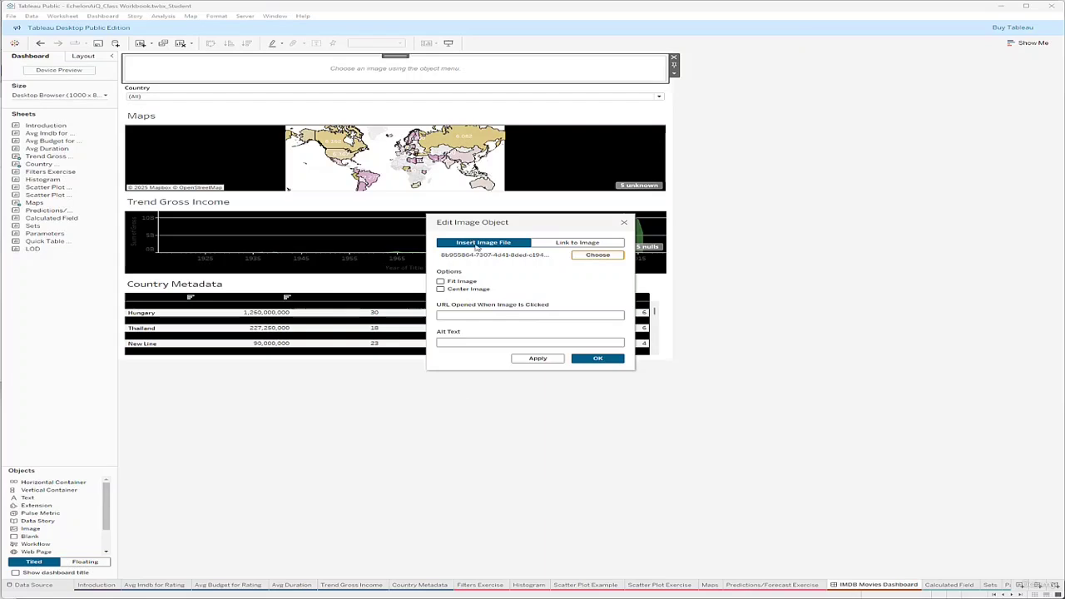
left_click(549, 361)
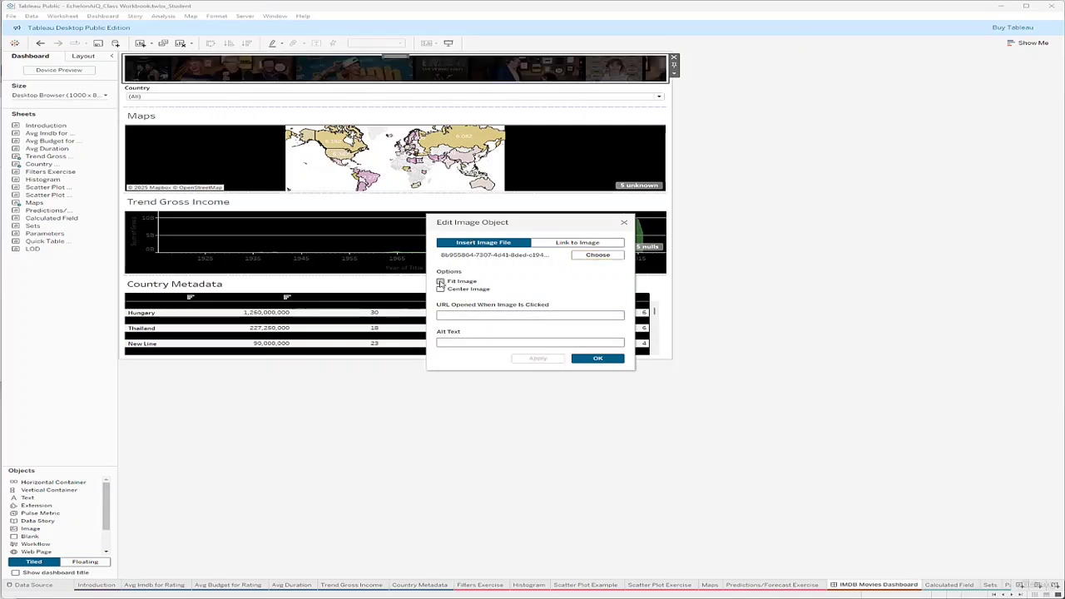
left_click(440, 282)
left_click(533, 359)
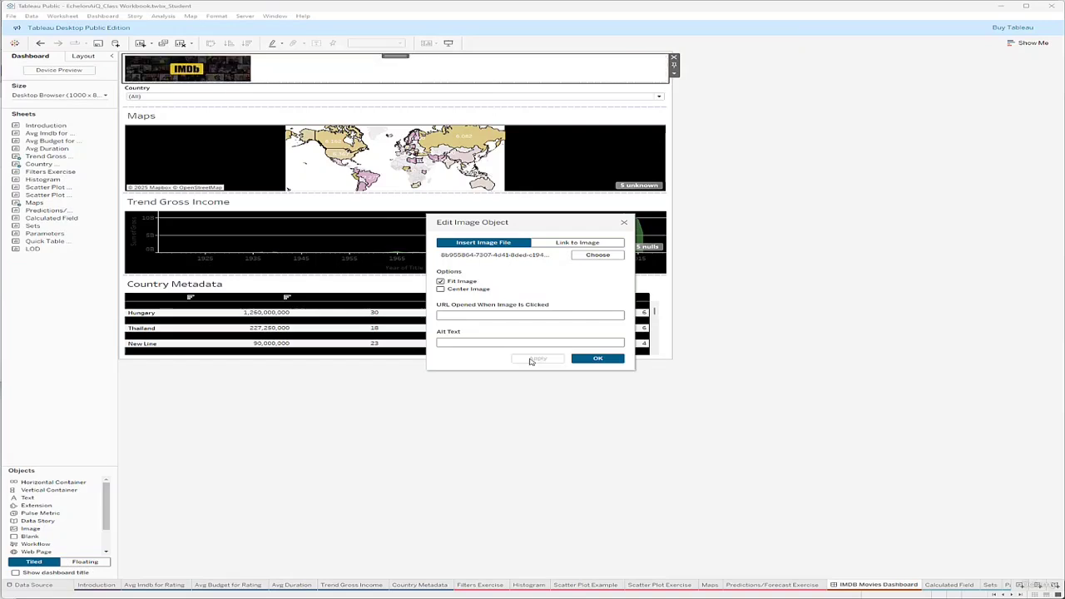
Enable Center Image for the IMDb banner, try it with Fit Image off, and keep both options enabled
left_click(441, 289)
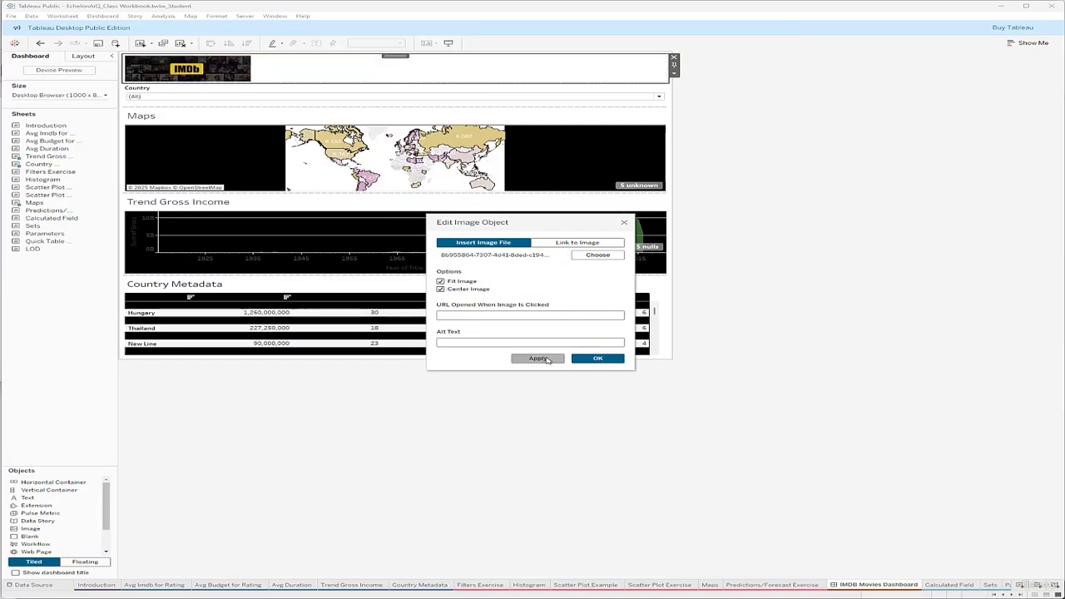
left_click(539, 358)
left_click(440, 281)
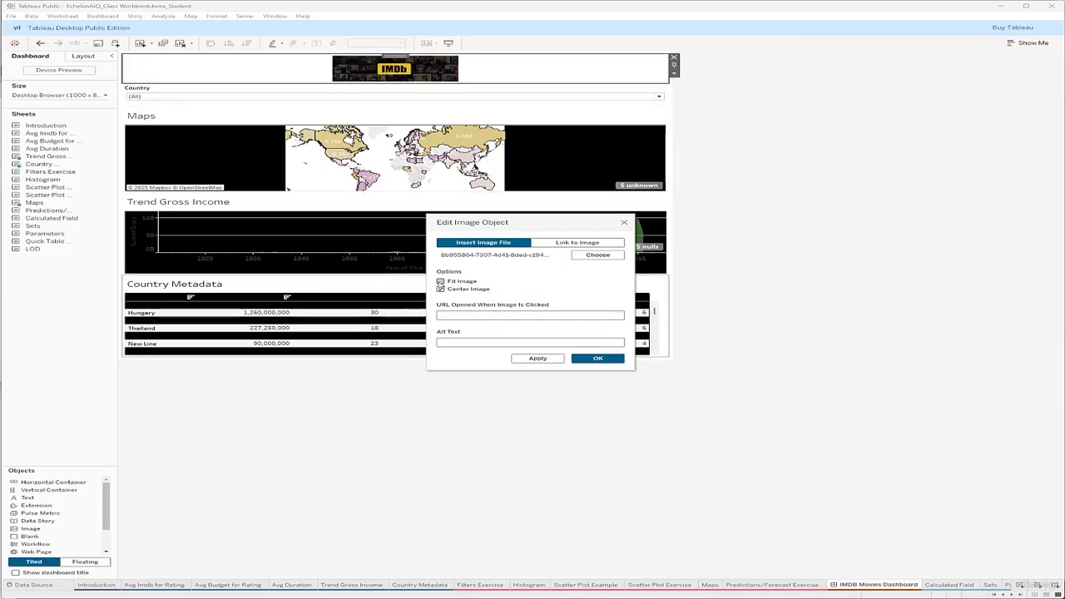
left_click(541, 358)
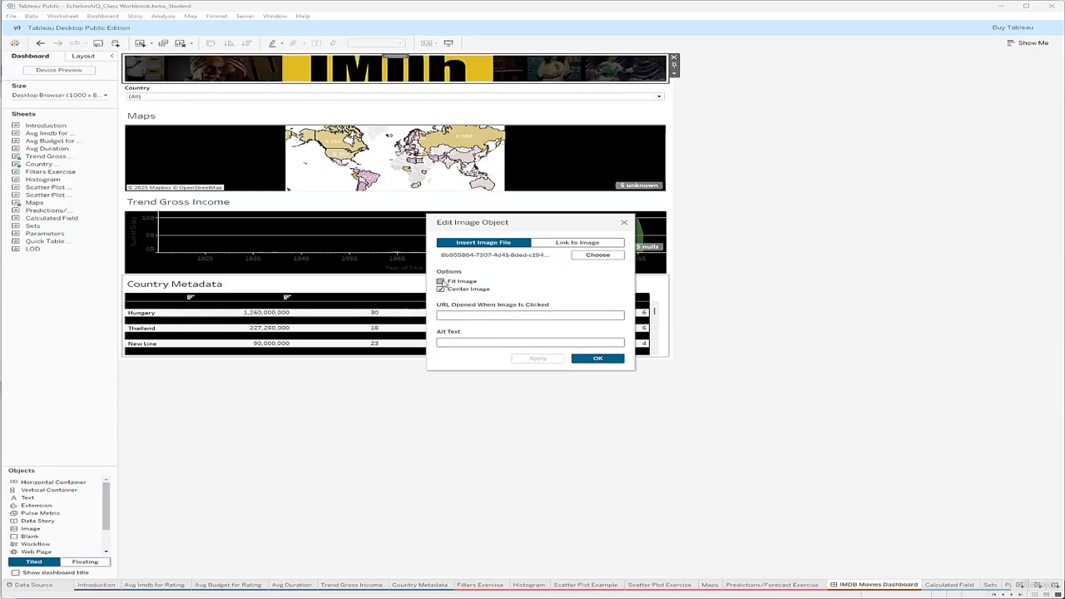
left_click(441, 282)
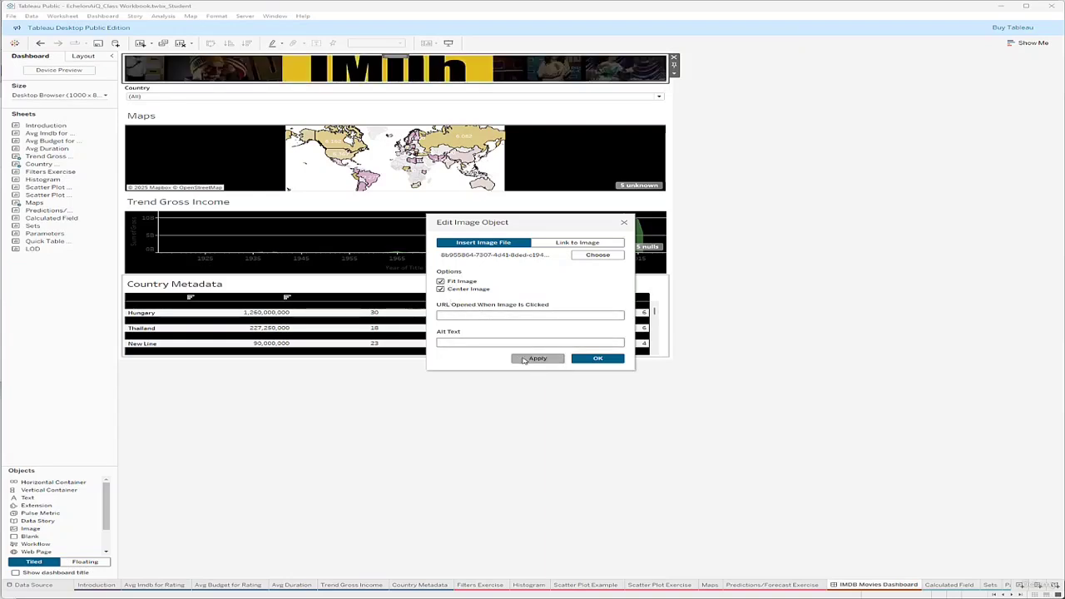
left_click(525, 359)
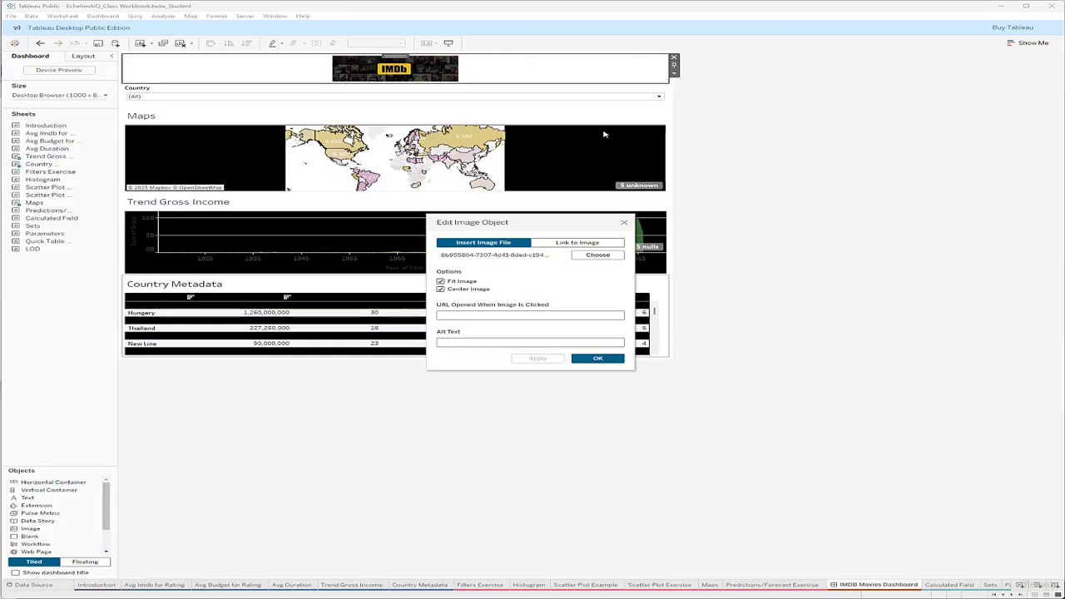
left_click(597, 358)
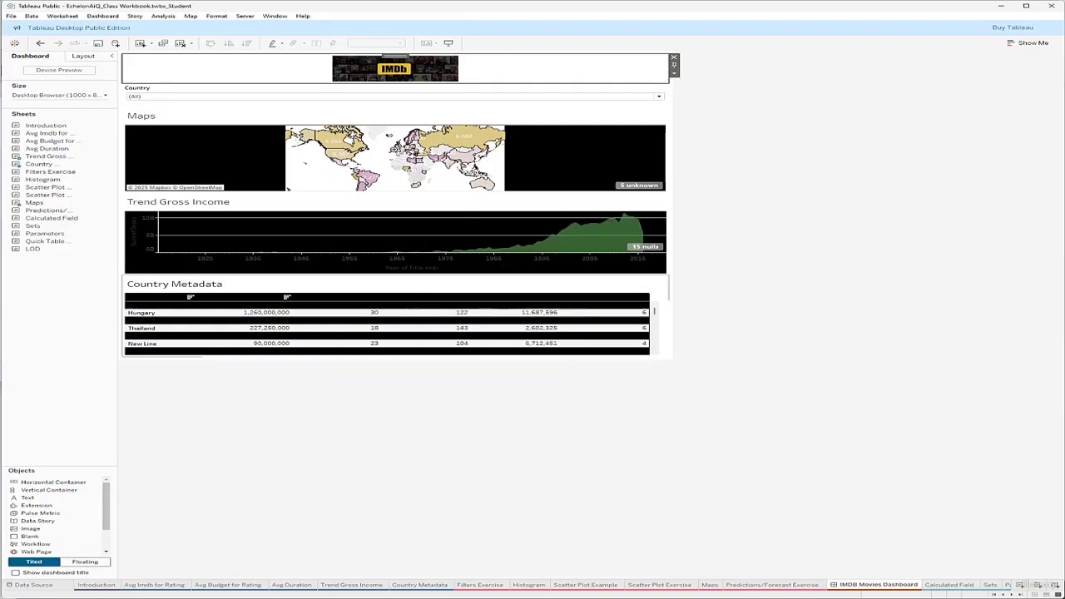
right_click(265, 76)
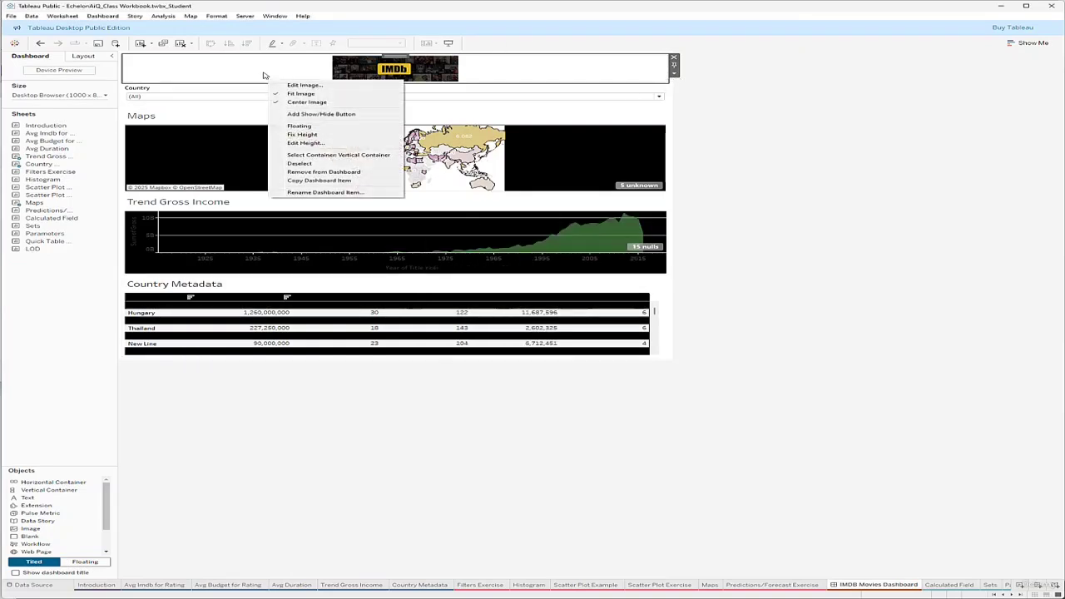
left_click(220, 65)
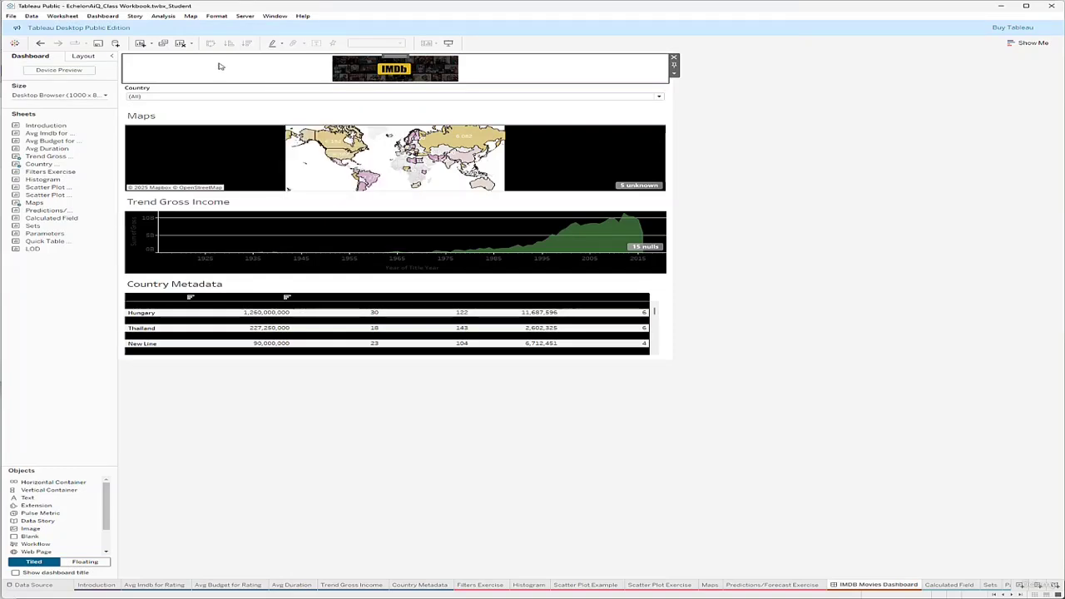
right_click(220, 67)
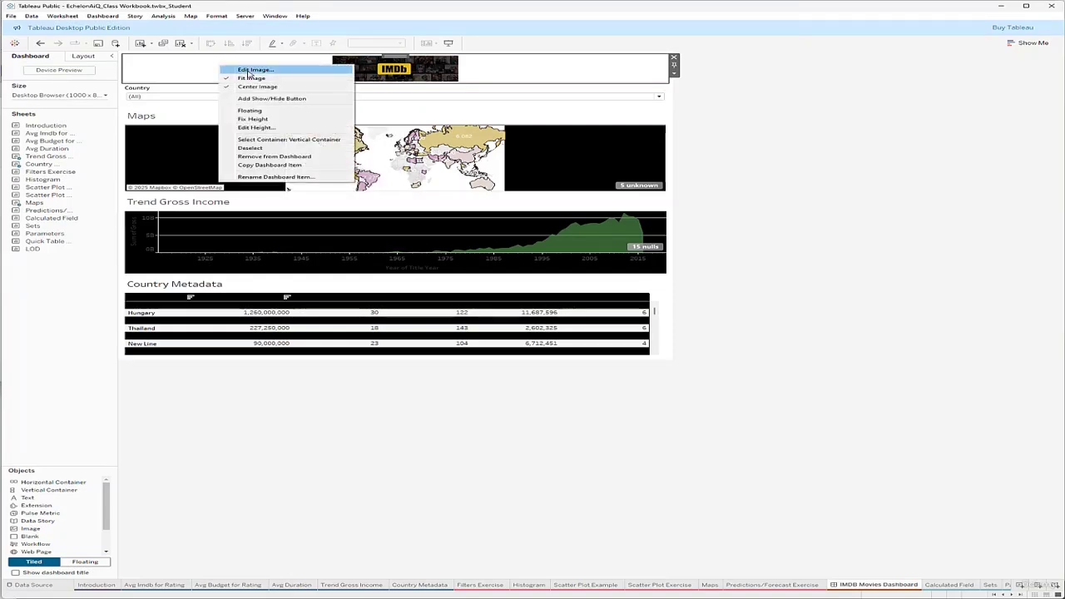
left_click(248, 72)
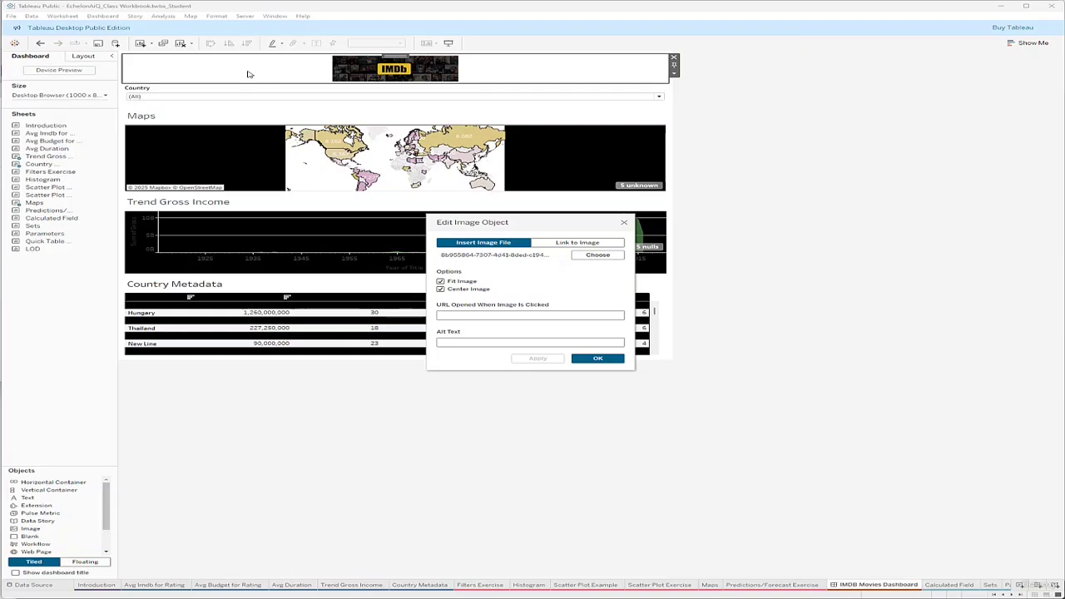
left_click(597, 358)
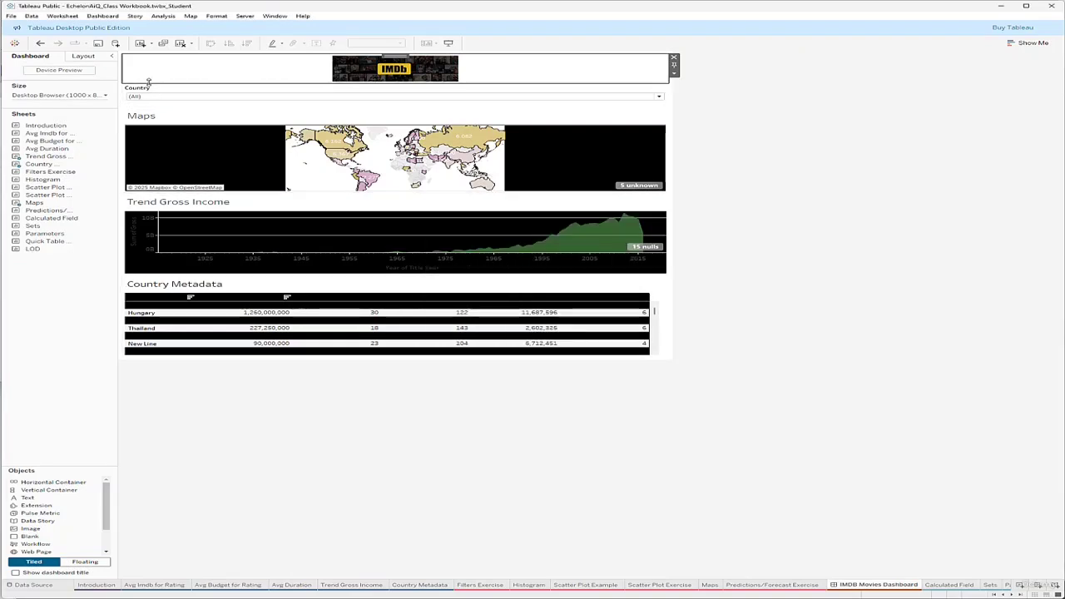
Set the background of the IMDb banner image object to the near-black shade just below pure black
left_click(72, 56)
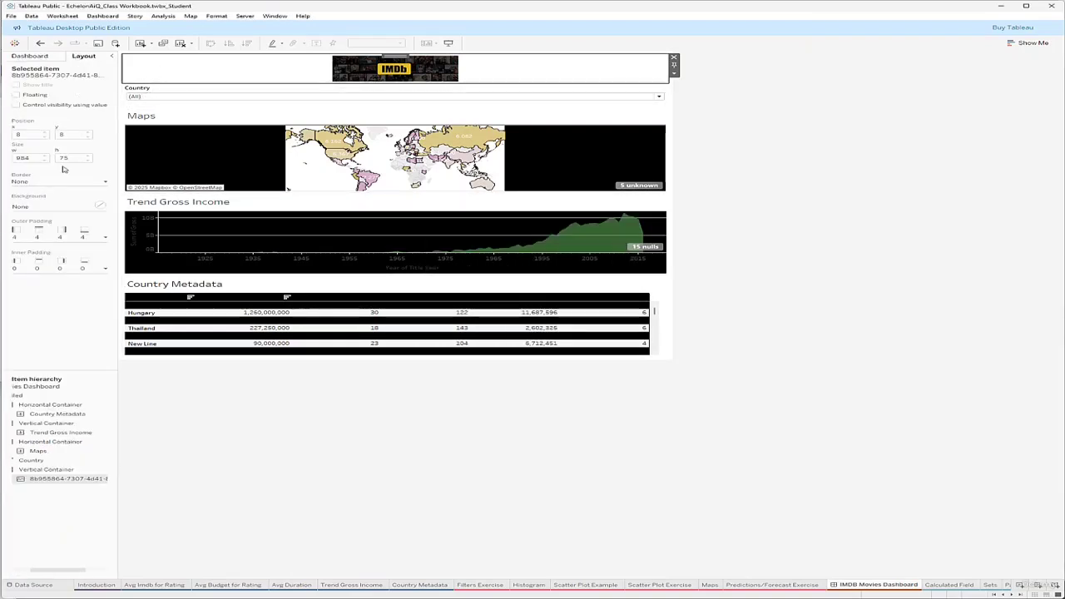
left_click(63, 207)
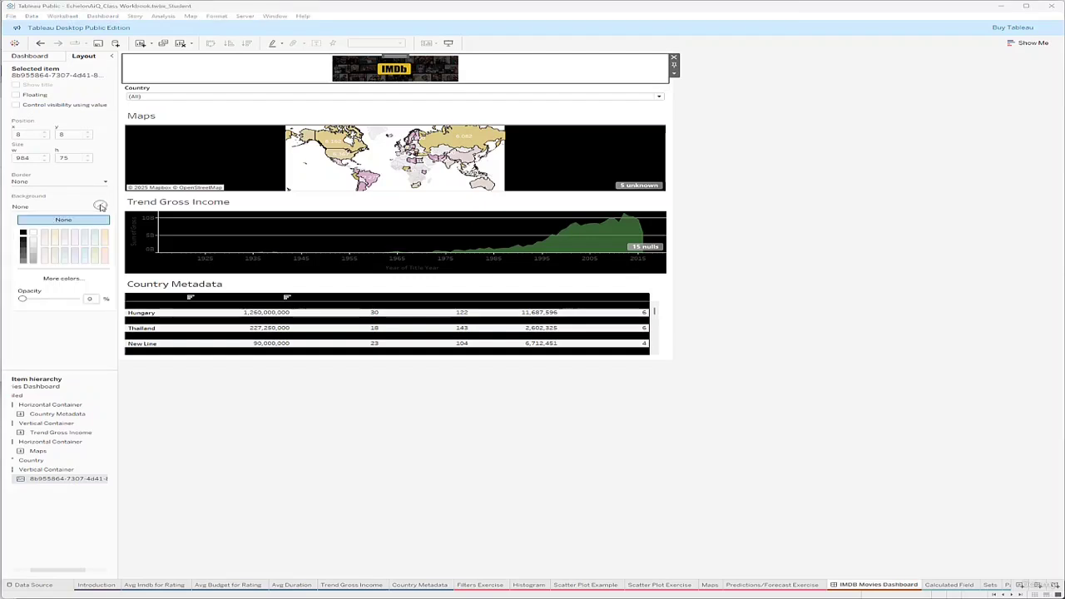
left_click(26, 238)
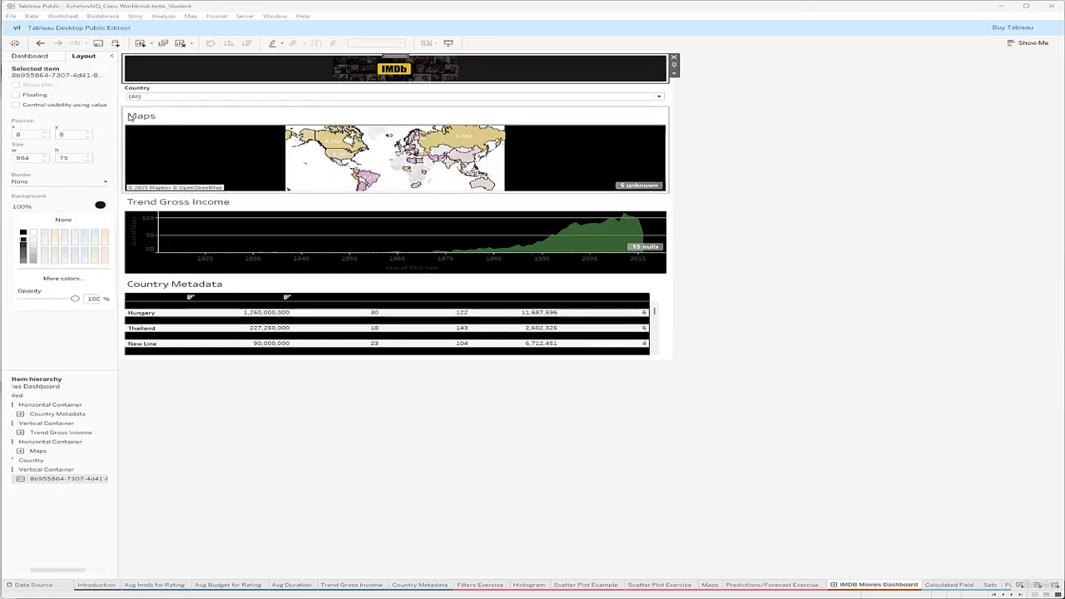
Set the layout backgrounds of the Maps and Trend Gross Income dashboard items to black
left_click(167, 114)
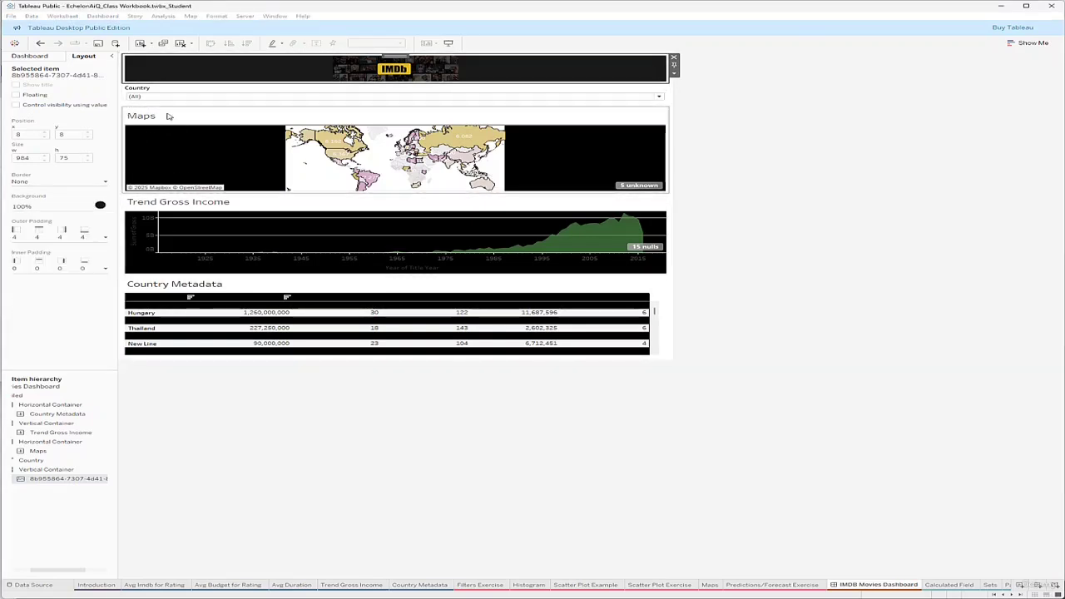
left_click(100, 206)
left_click(23, 235)
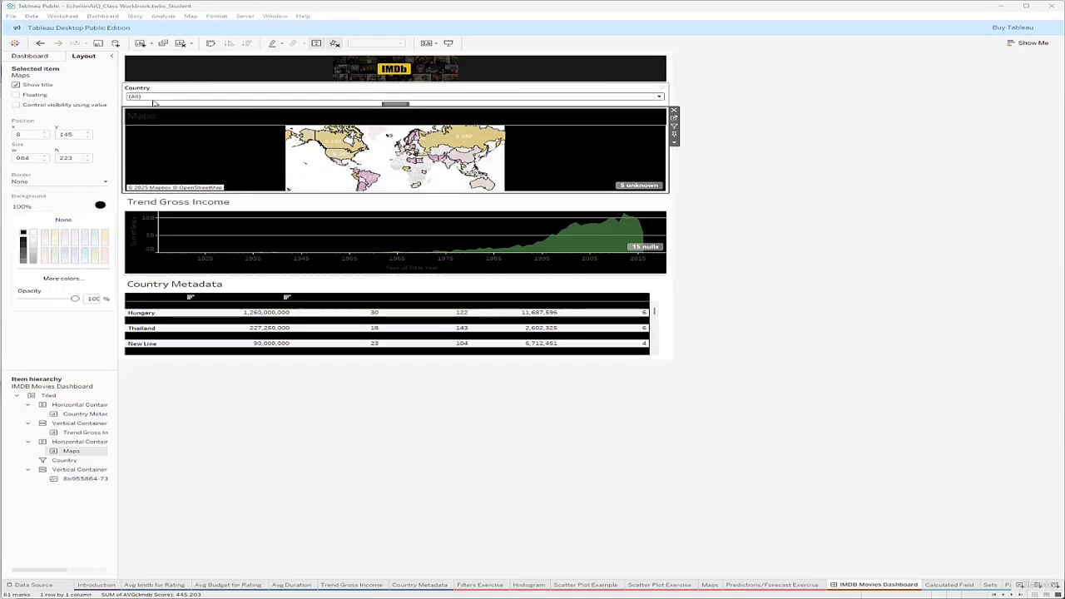
left_click(131, 205)
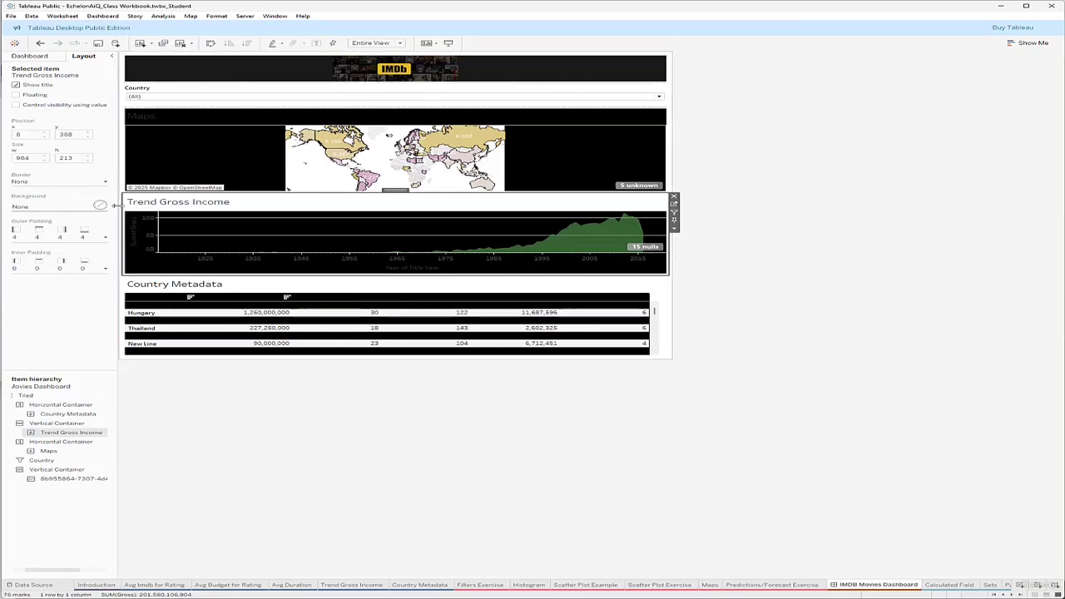
left_click(100, 206)
left_click(24, 236)
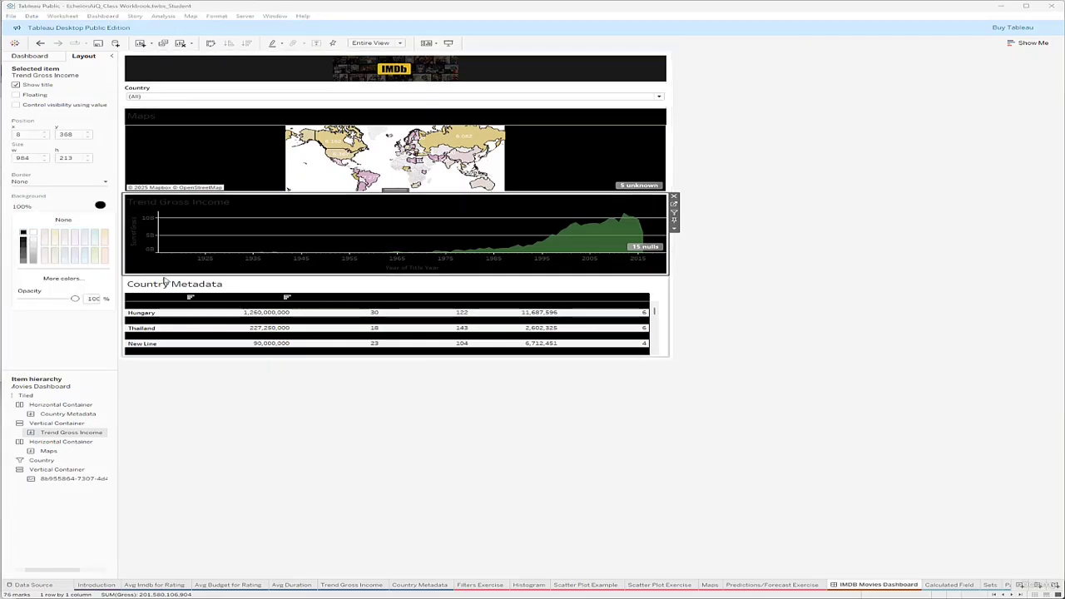
Set the layout background of the Country Metadata dashboard item to black
left_click(167, 283)
left_click(44, 208)
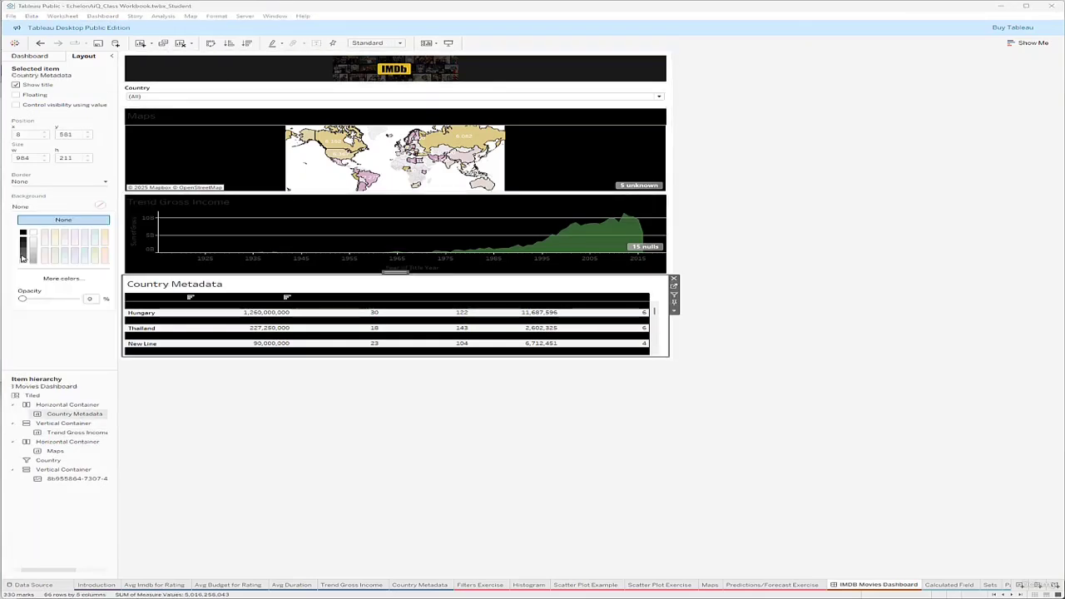
left_click(23, 233)
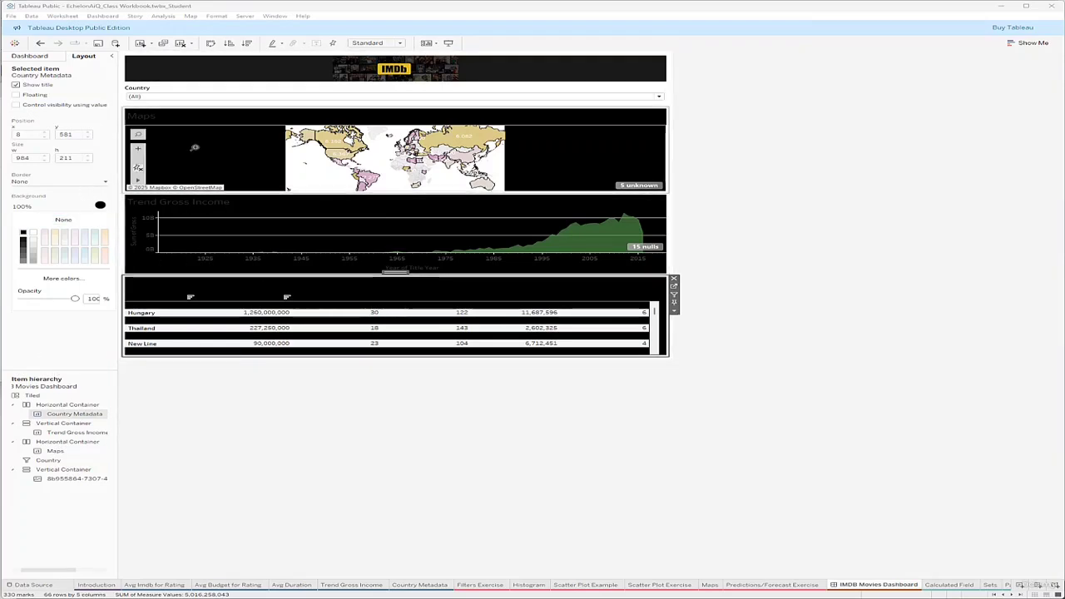
Change the font colour of the Maps title to white
left_click(154, 119)
double_click(151, 119)
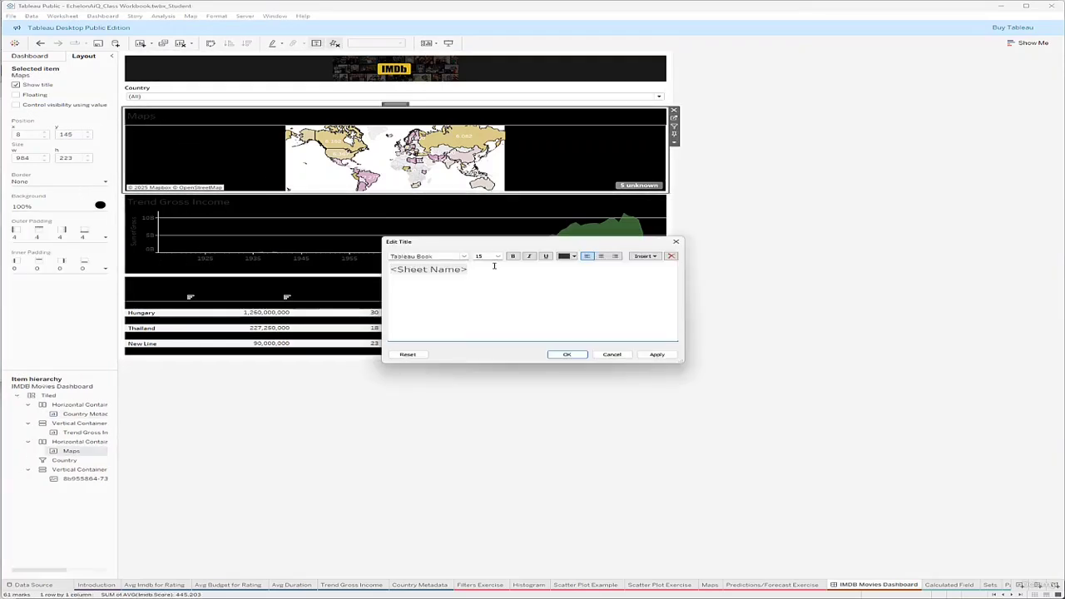
triple_click(451, 270)
left_click(566, 256)
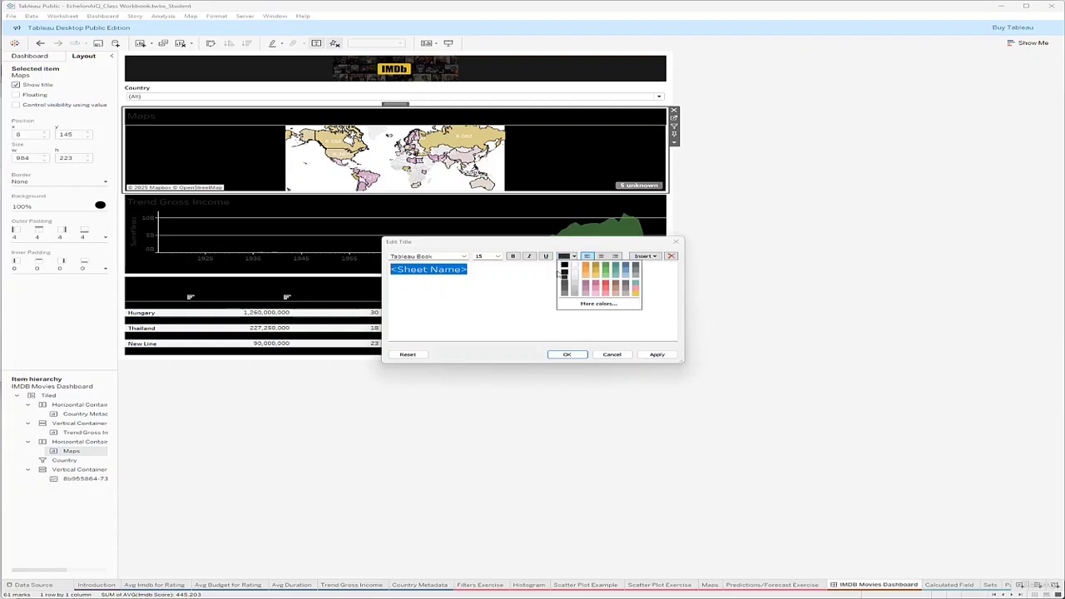
left_click(573, 266)
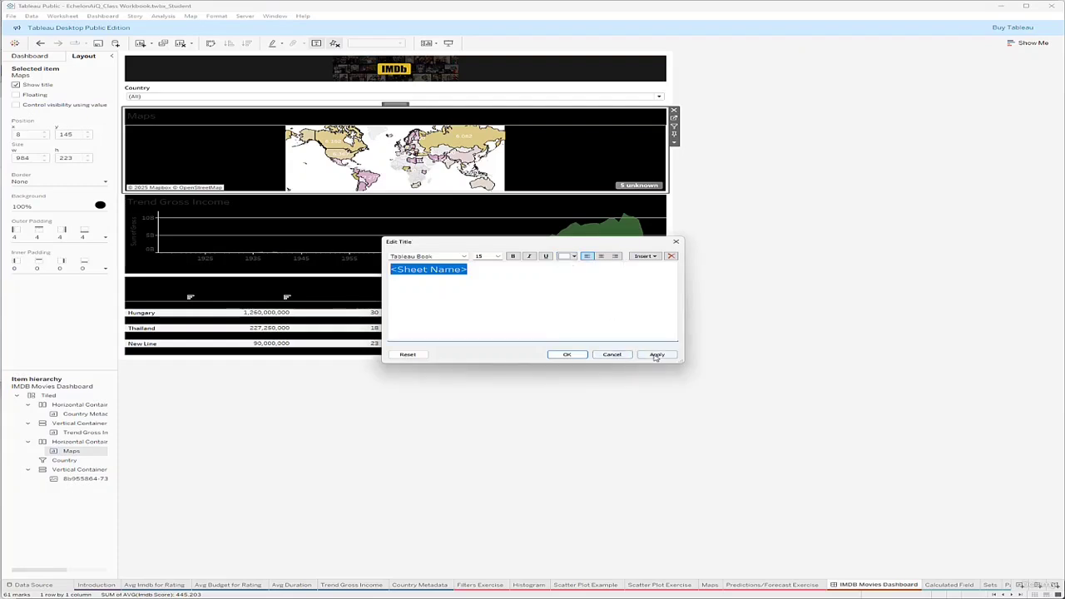
left_click(655, 355)
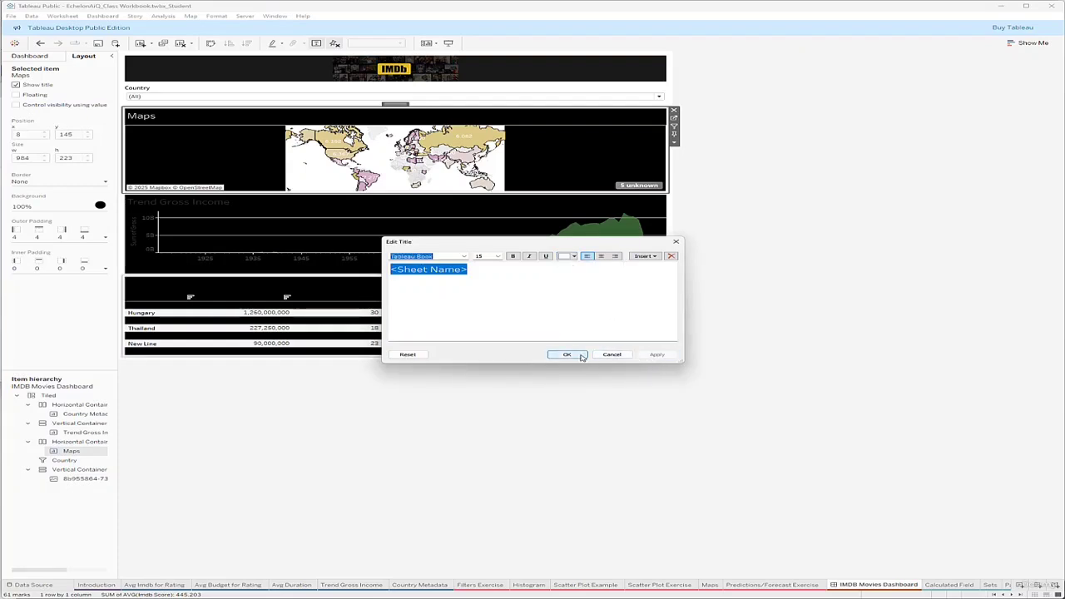
left_click(582, 356)
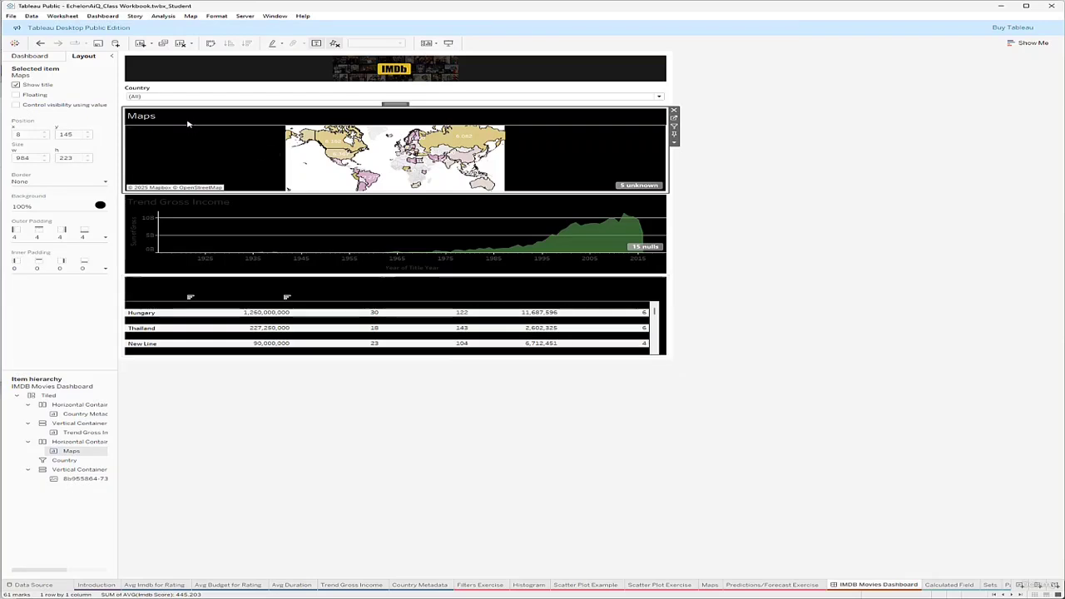
Make the Maps title text bold
double_click(148, 118)
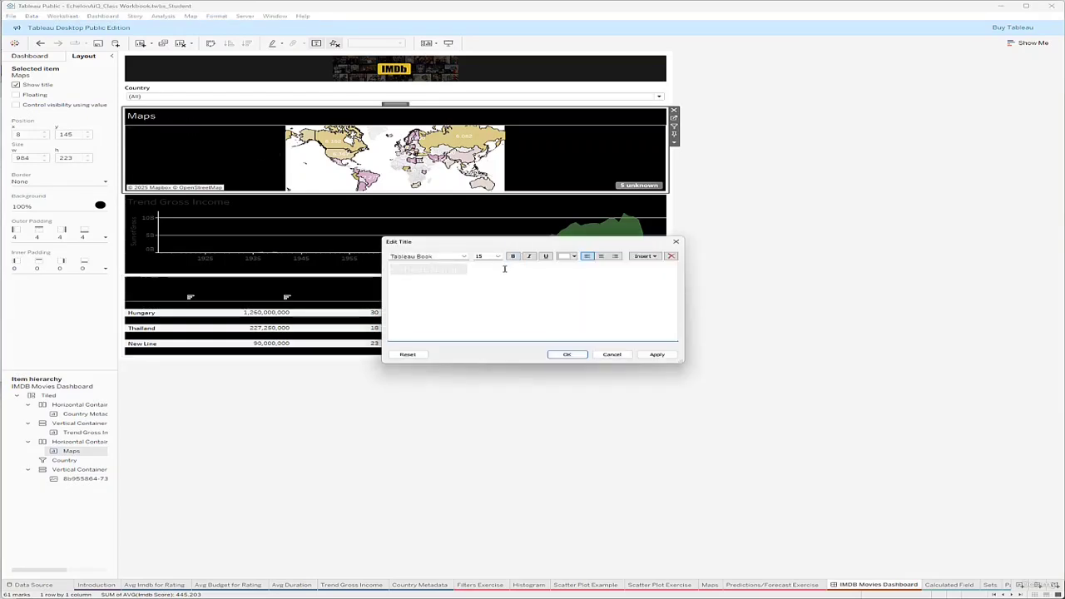
left_click_drag(502, 266, 386, 261)
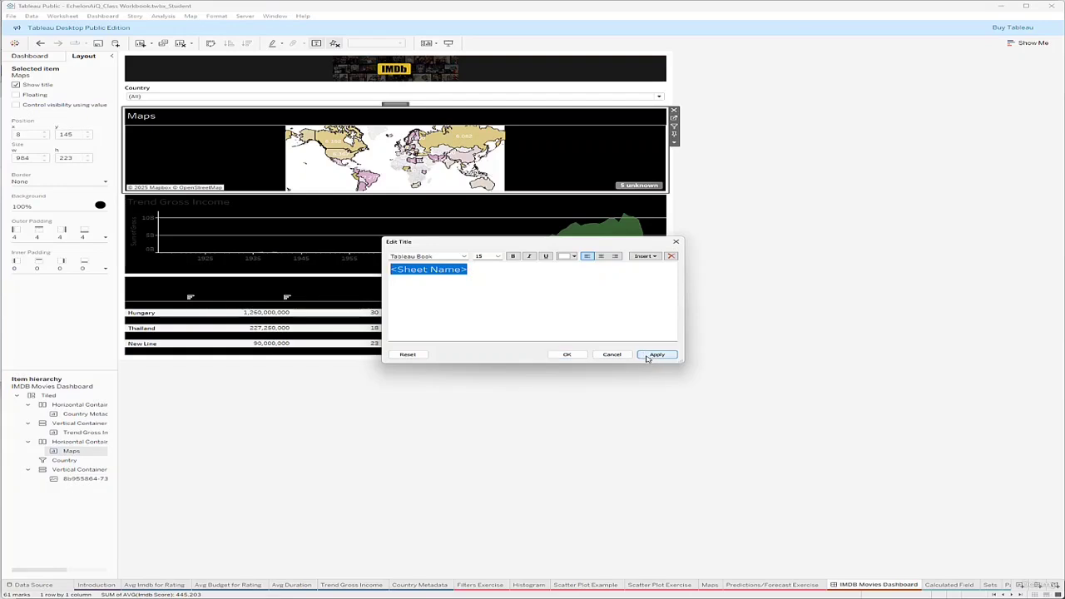
left_click(574, 356)
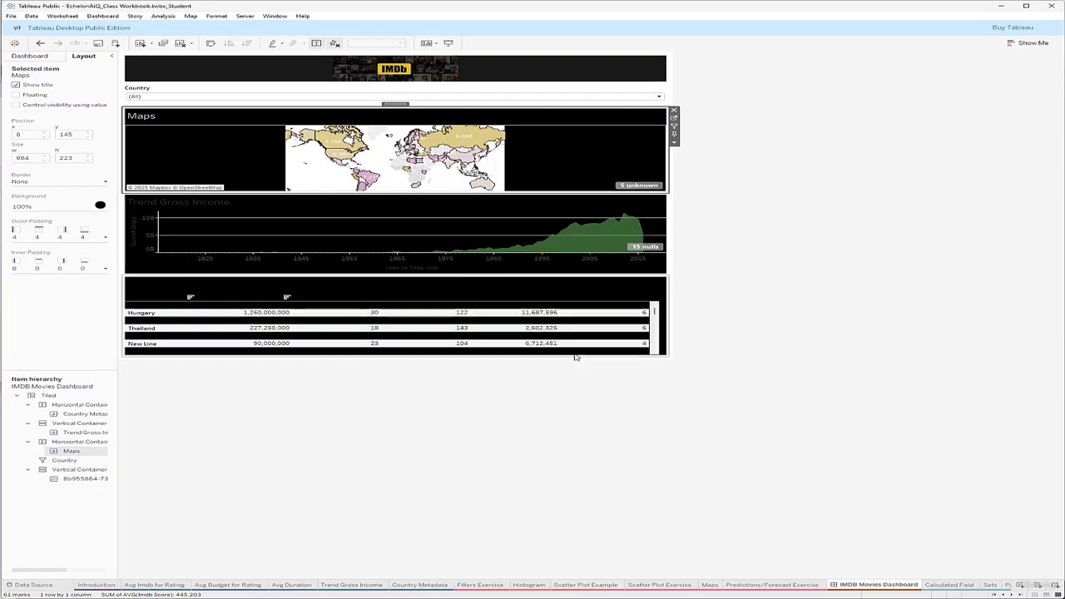
double_click(140, 119)
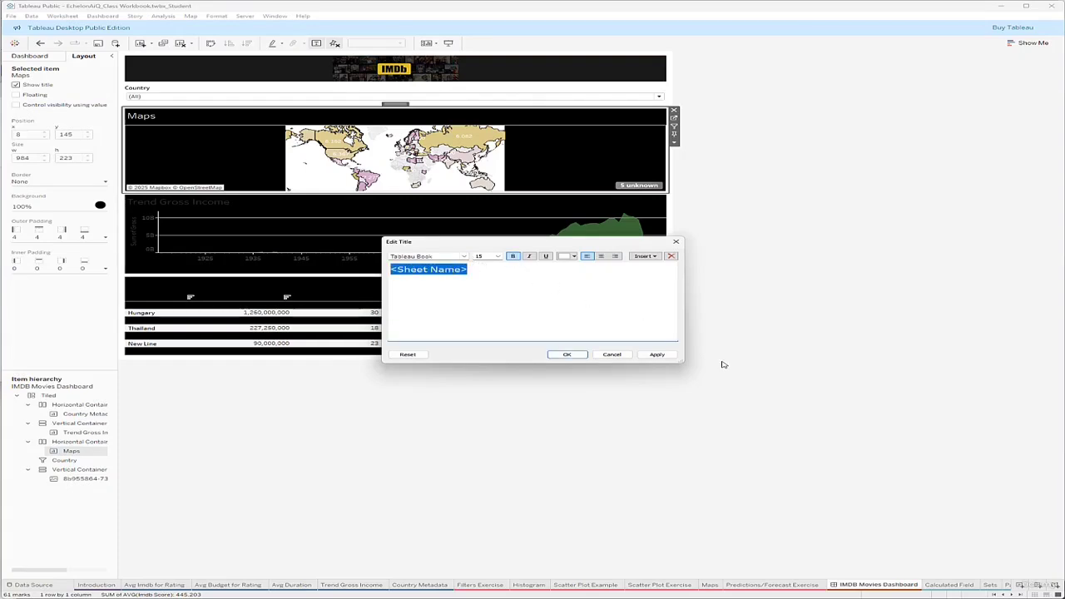
left_click(567, 355)
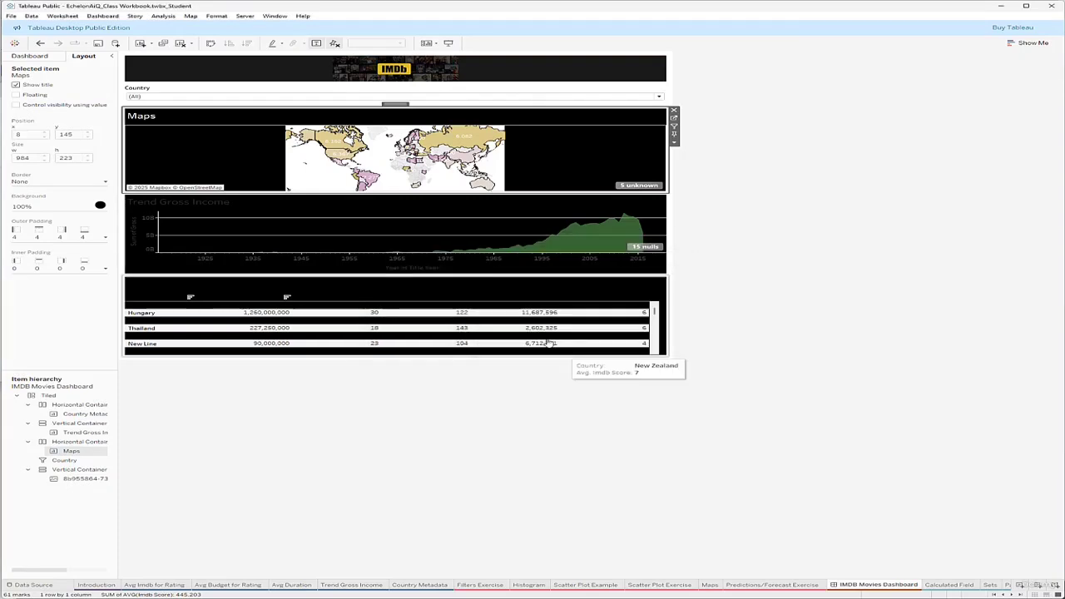
Change the Trend Gross Income title to white, bold text
double_click(176, 206)
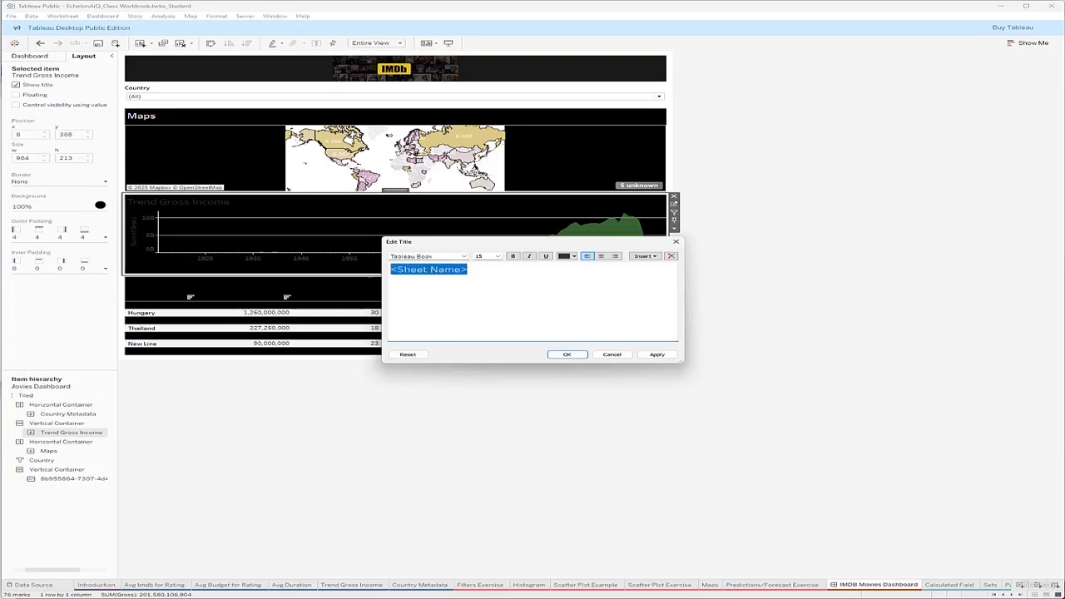
left_click(571, 258)
left_click(574, 268)
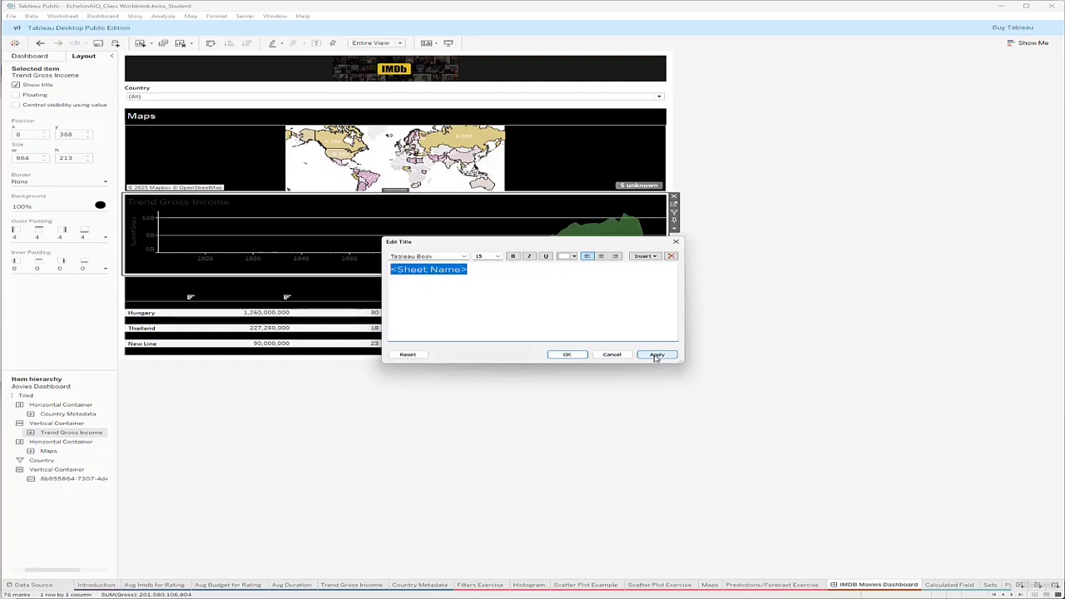
left_click(656, 356)
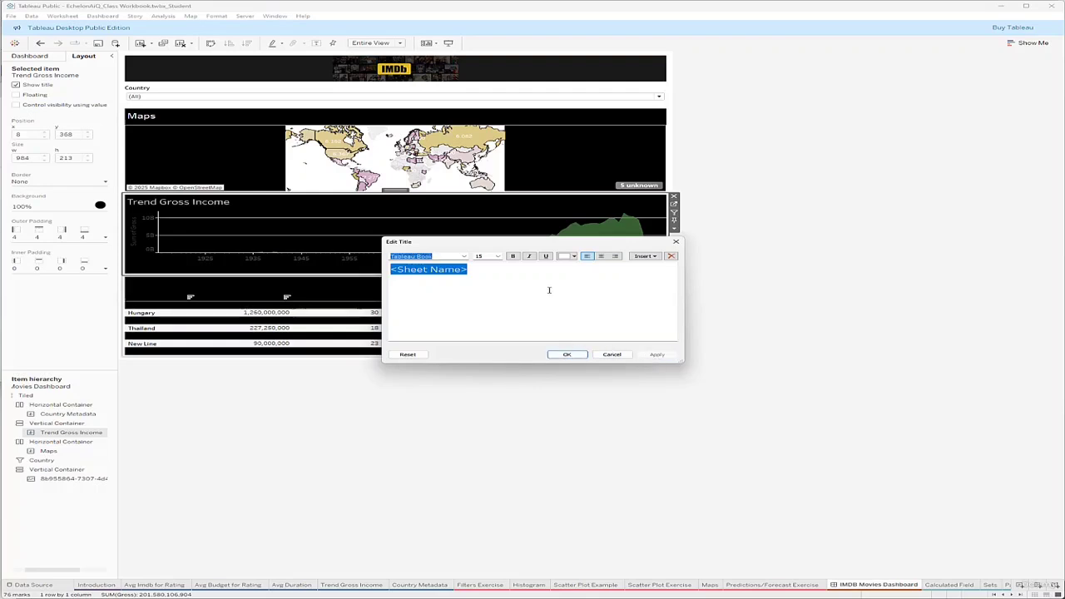
left_click_drag(469, 270, 390, 259)
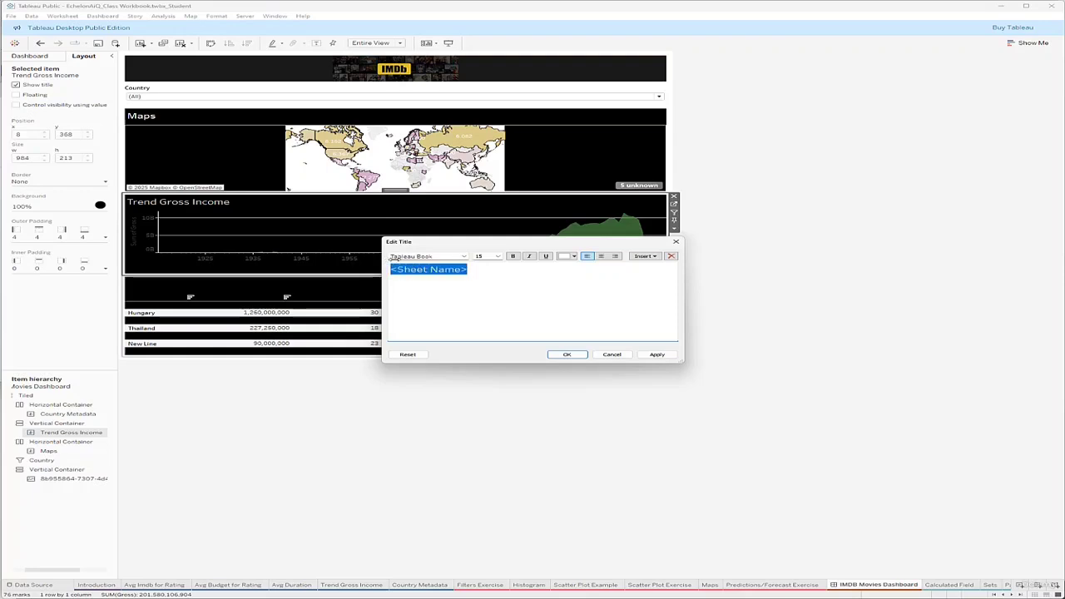
left_click(512, 256)
left_click(657, 355)
left_click(567, 354)
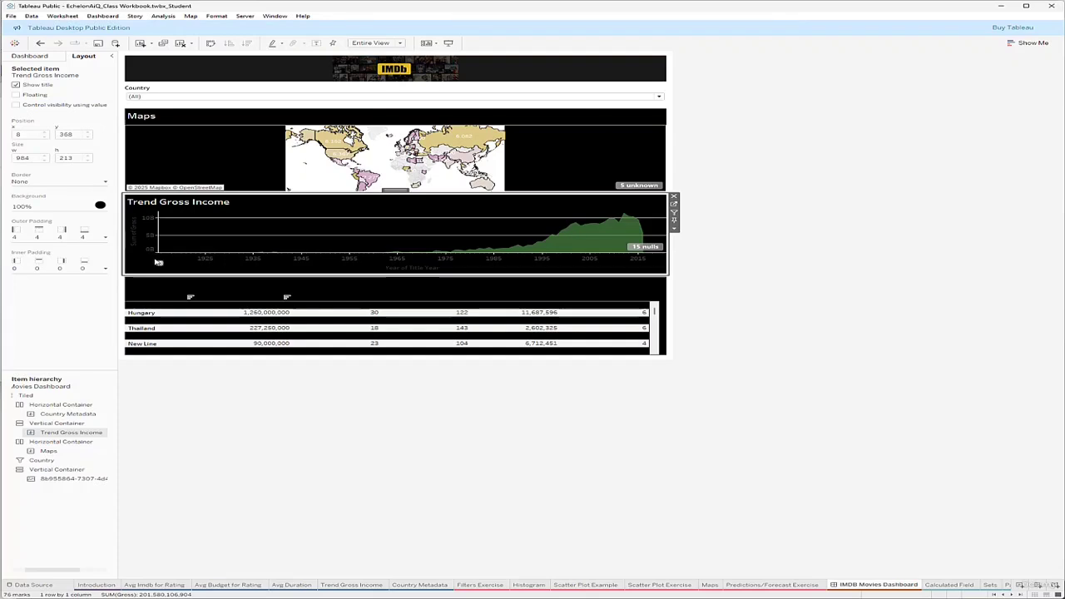
Open the Country Metadata title for editing, select its sheet name text and bring up the font colour choices
left_click(156, 287)
double_click(155, 286)
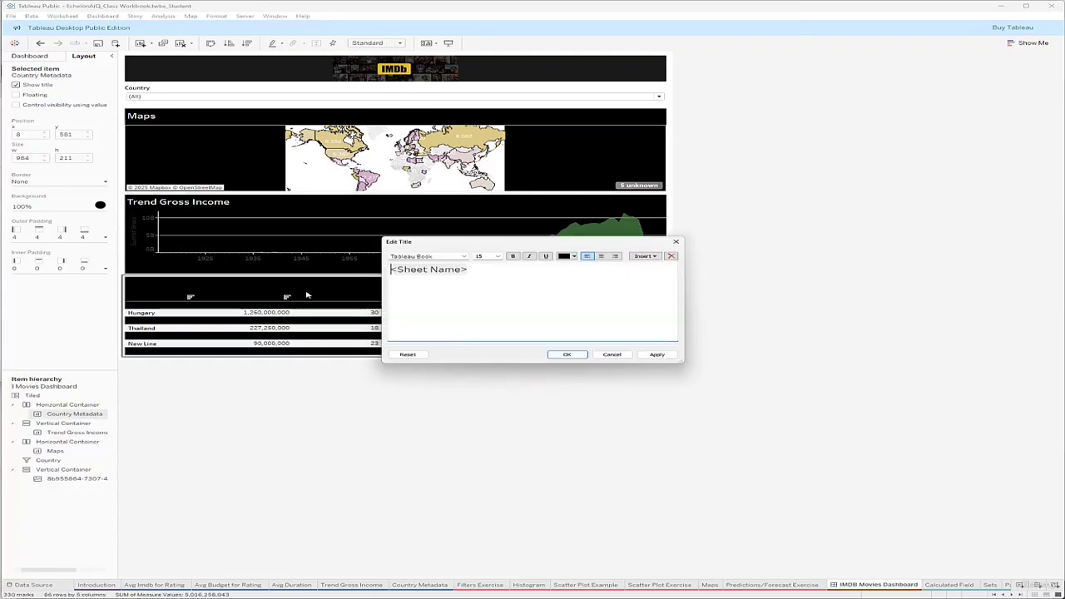
left_click_drag(490, 276, 391, 269)
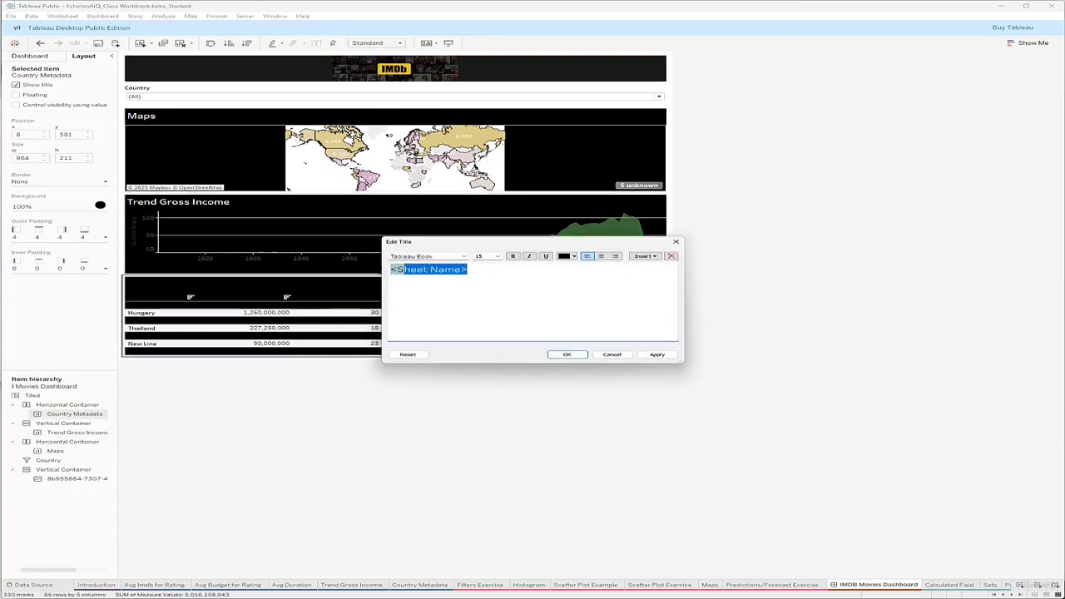
left_click(566, 257)
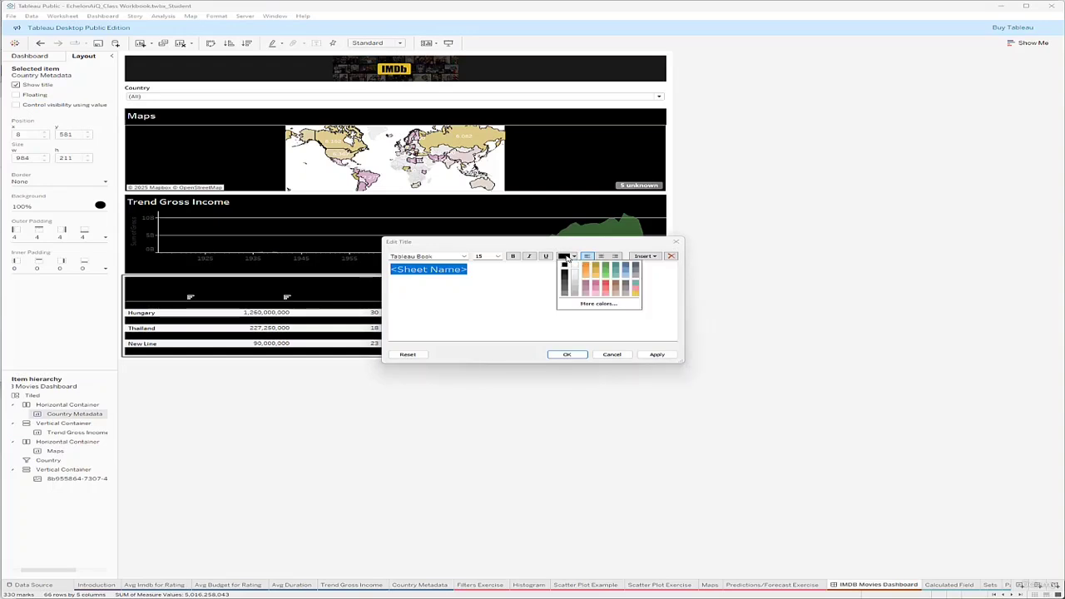
Make the Country Metadata title white and bold and apply the change
left_click(574, 264)
left_click(513, 256)
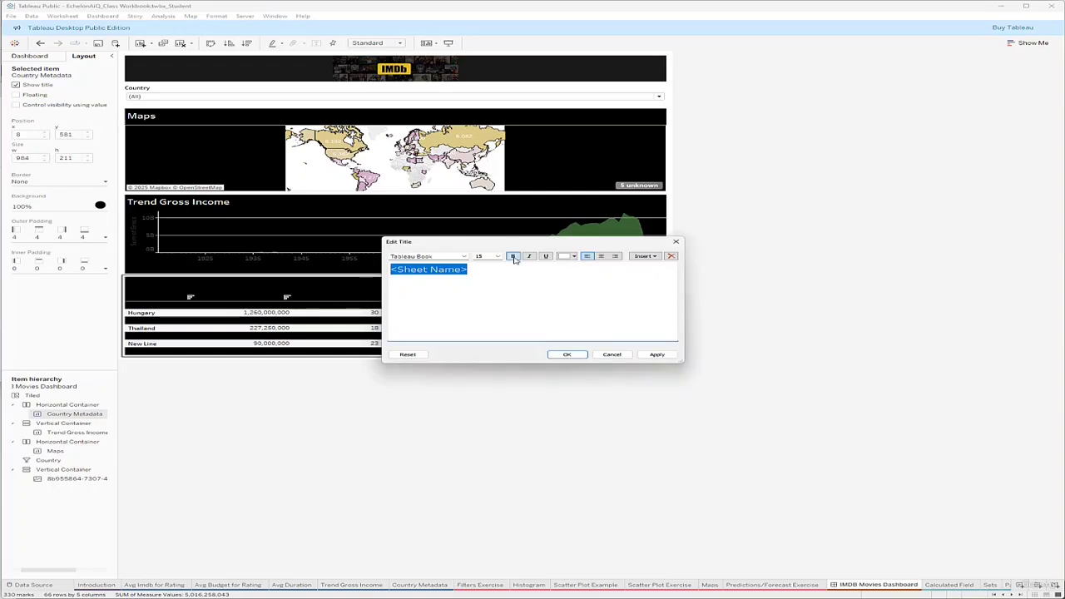
left_click(648, 354)
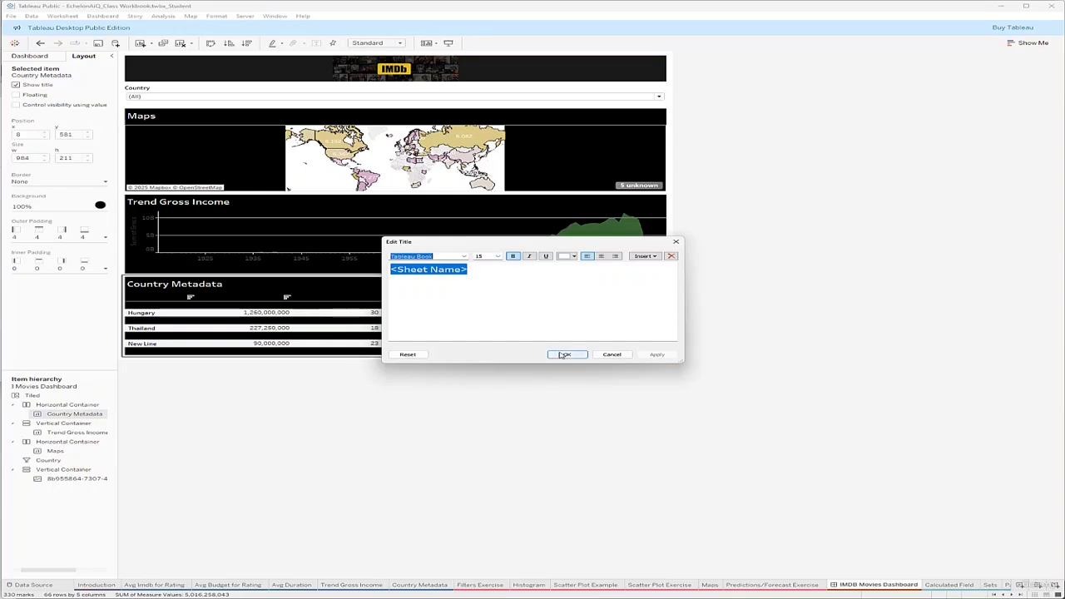
left_click(566, 355)
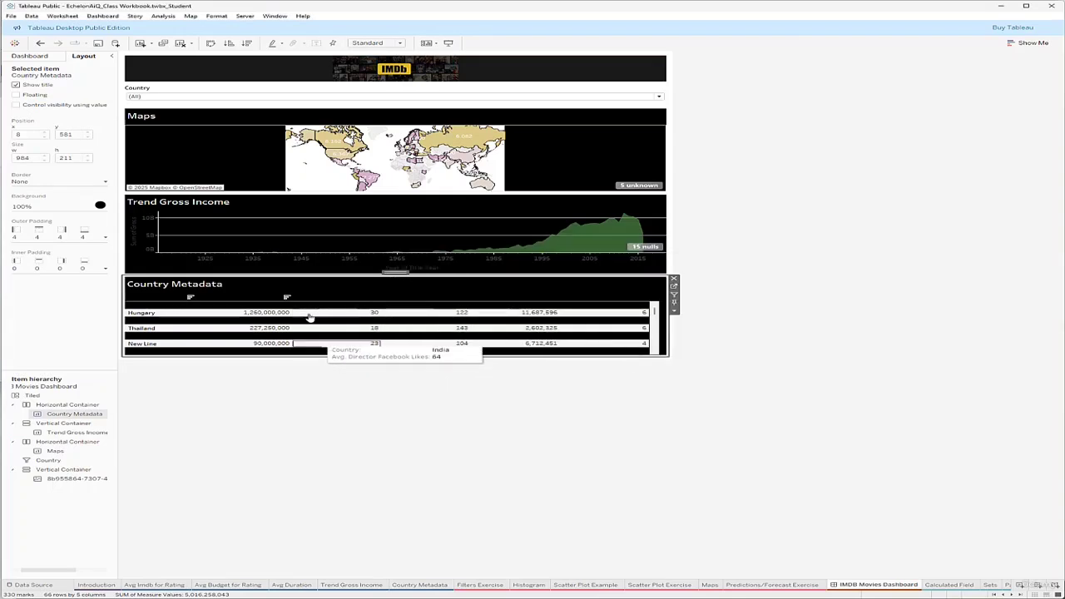
Set the background of the Country filter on the dashboard to black
left_click(198, 90)
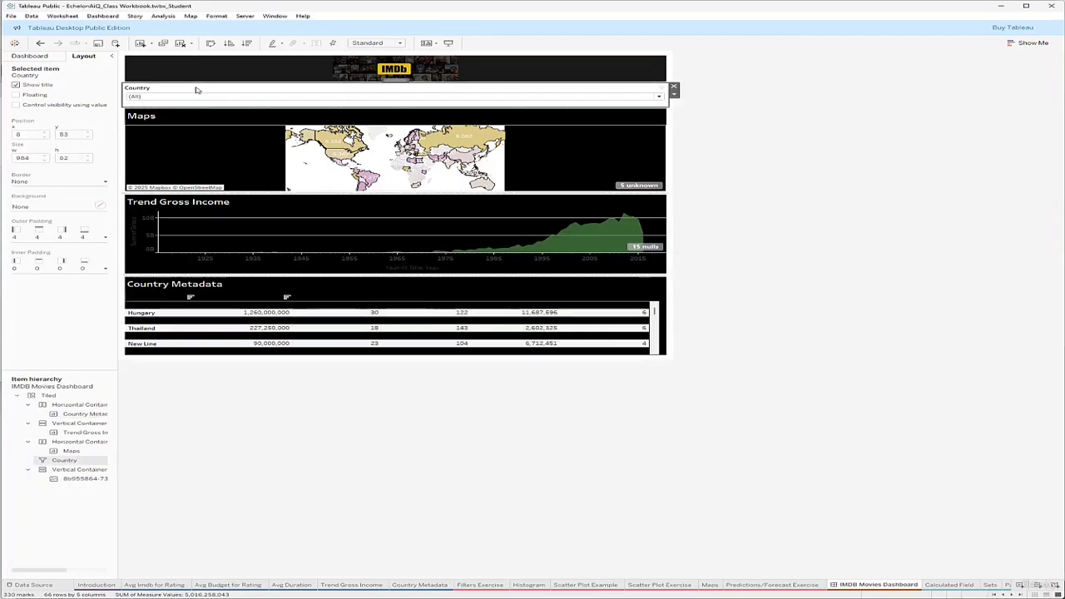
left_click(84, 206)
left_click(22, 235)
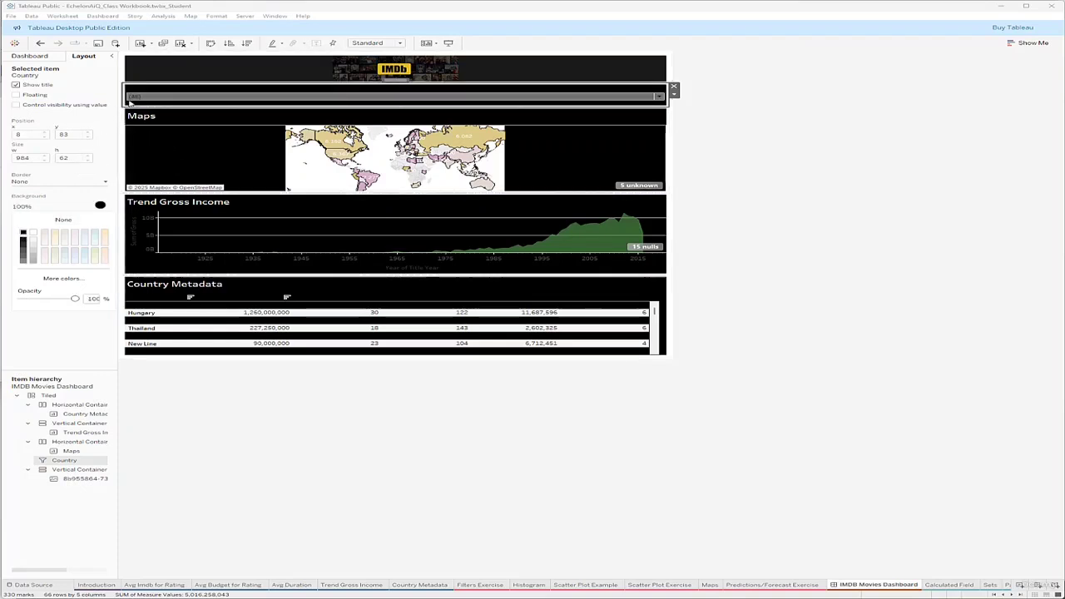
Format the Country filter's title text as white and bold
double_click(155, 93)
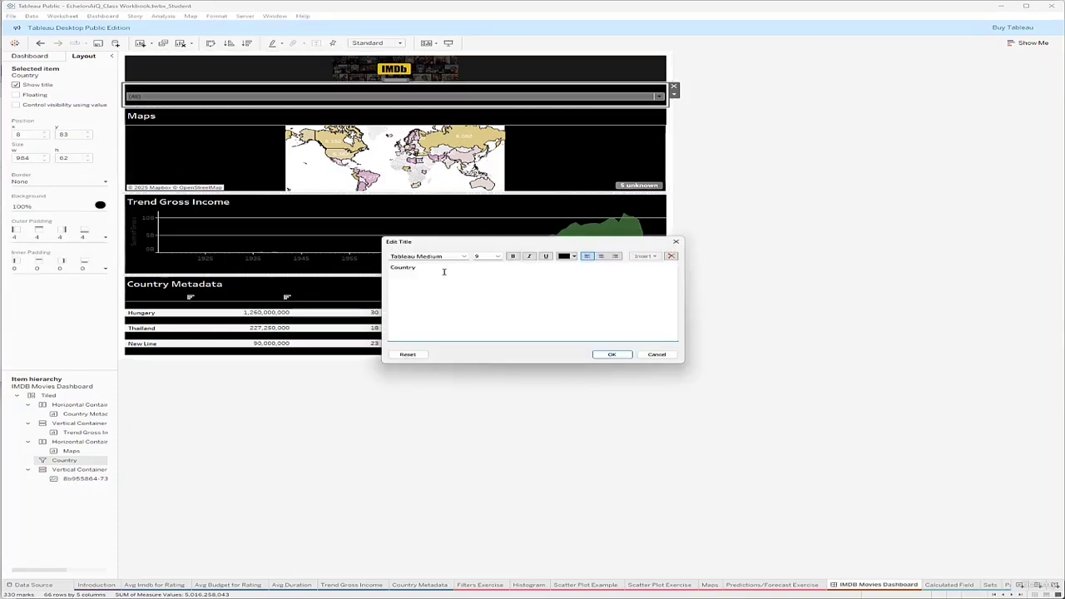
left_click_drag(444, 270, 389, 268)
left_click(574, 258)
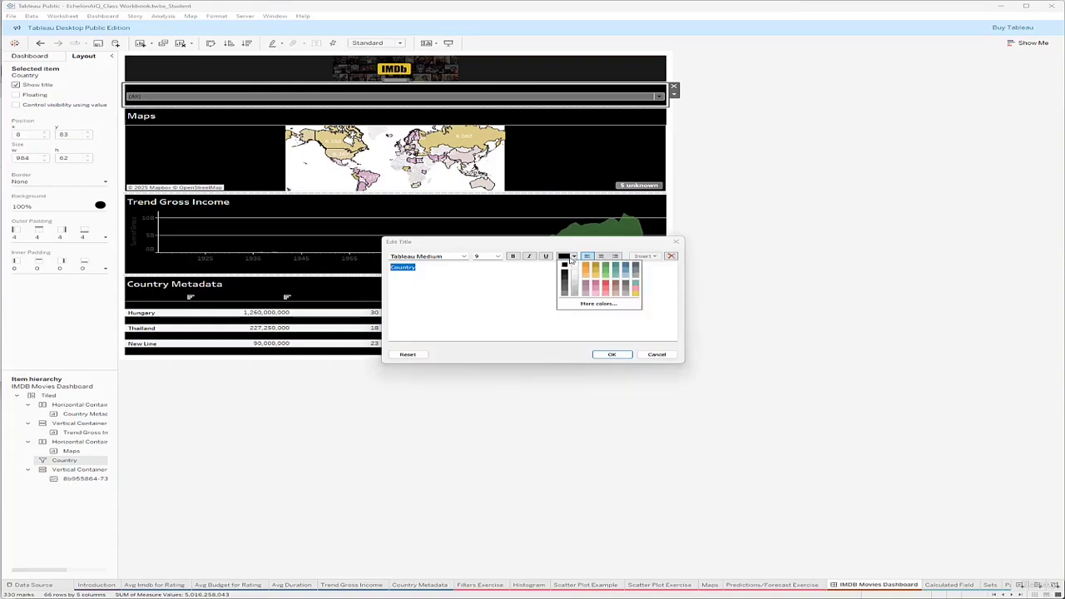
left_click(574, 267)
left_click(513, 257)
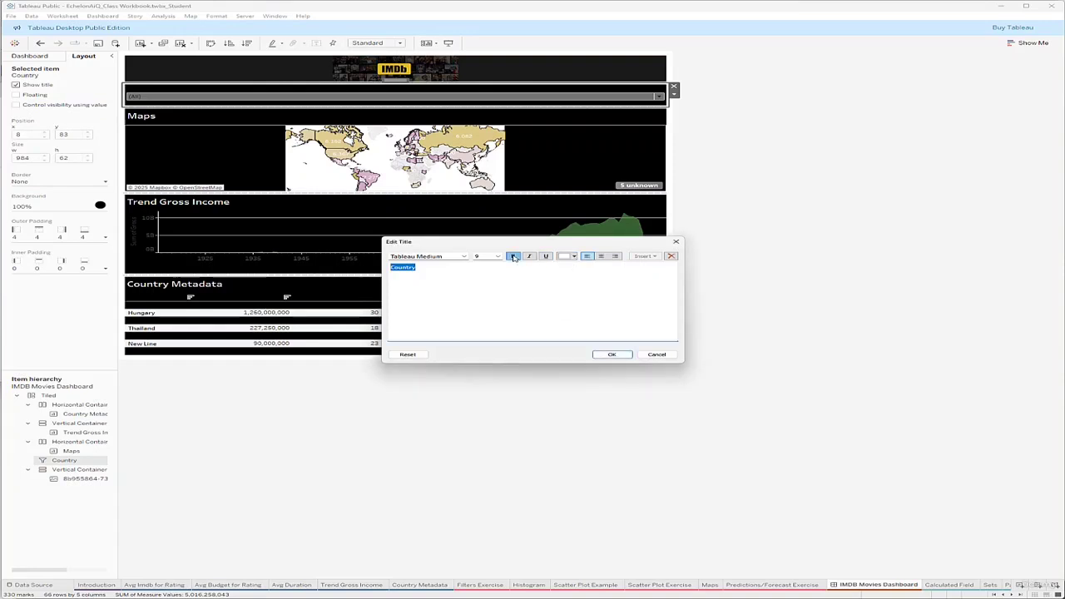
left_click(612, 355)
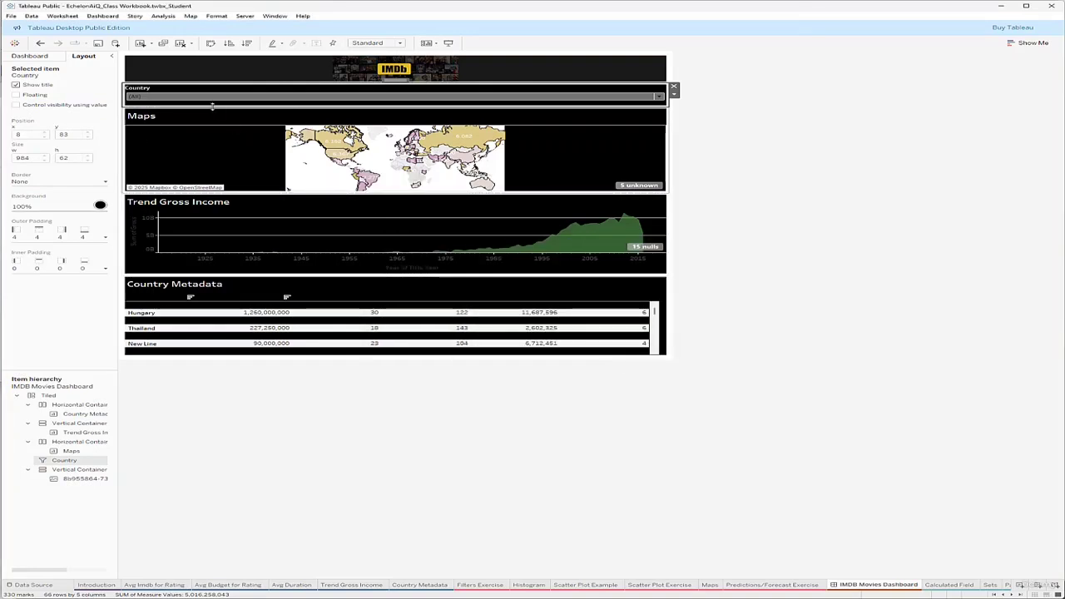
Zoom out and pan the Maps view so it spans from North America across Europe to East Asia
left_click(221, 149)
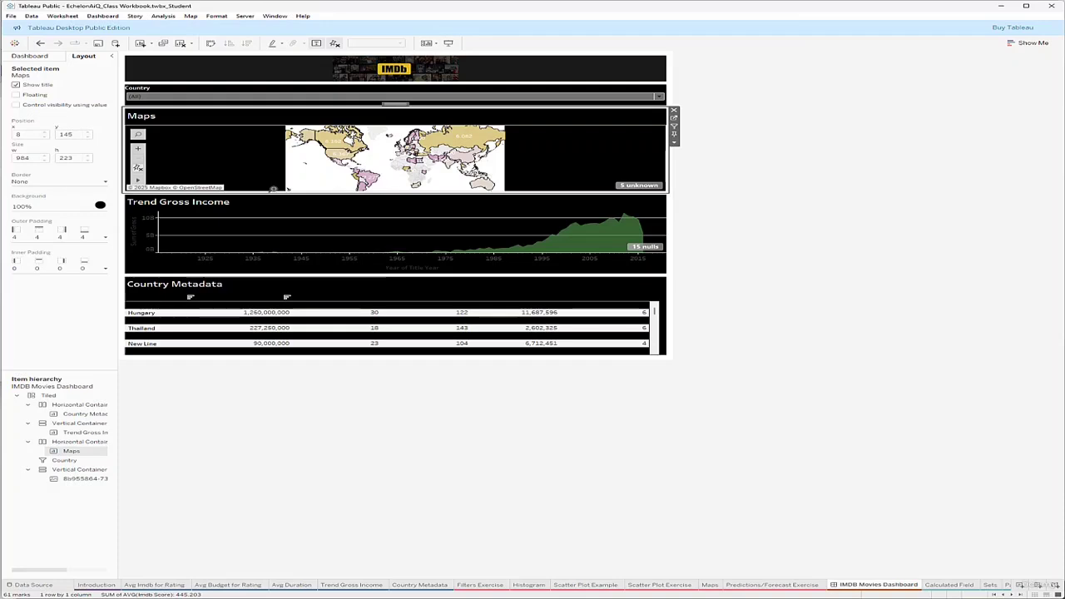
left_click(252, 161)
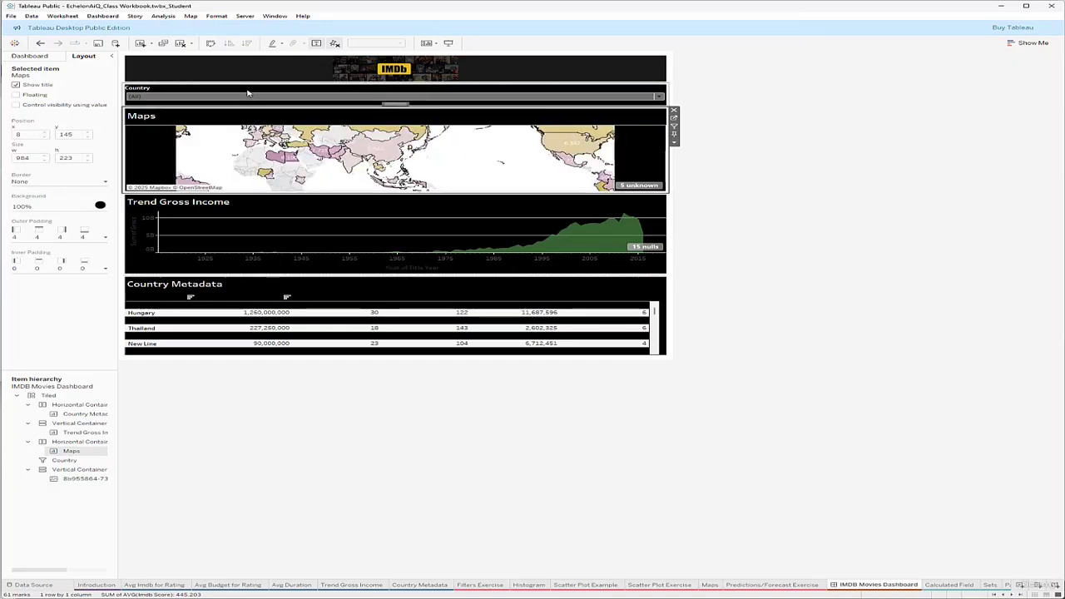
left_click(241, 83)
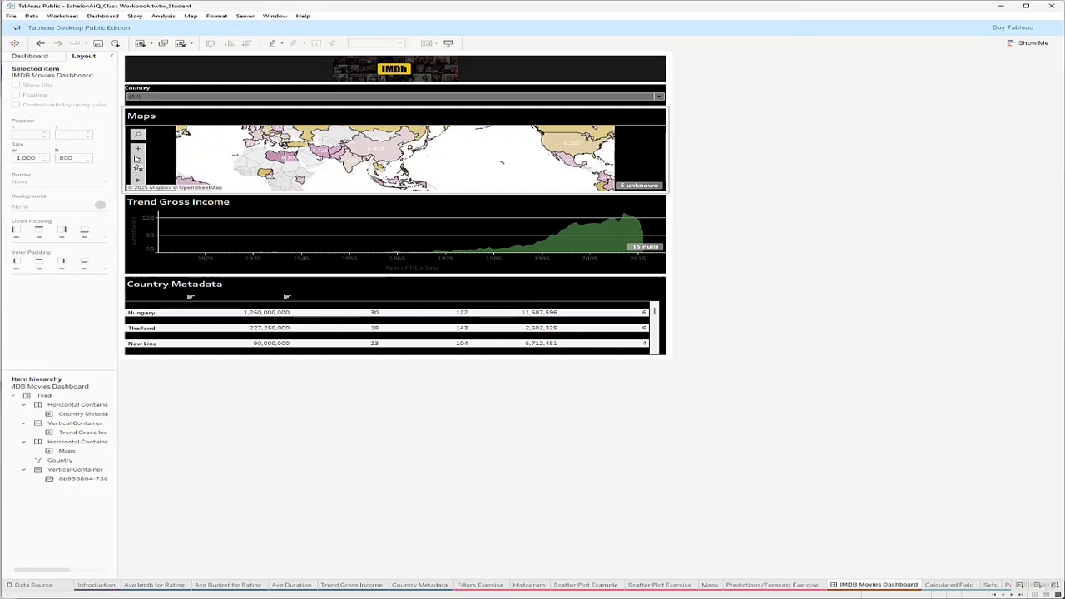
left_click(171, 177)
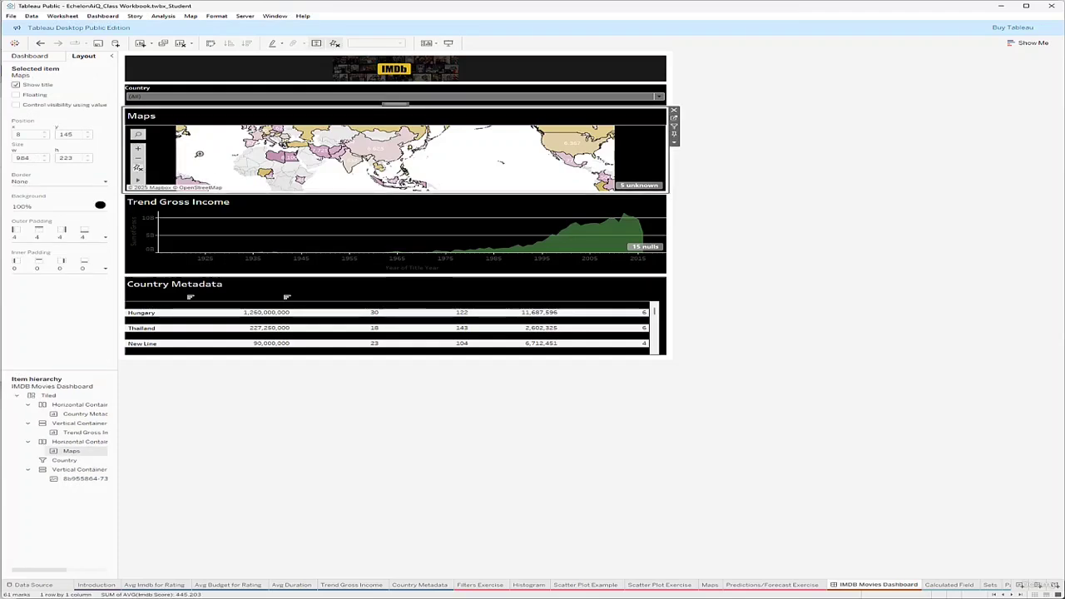
scroll(228, 156, "down", 3)
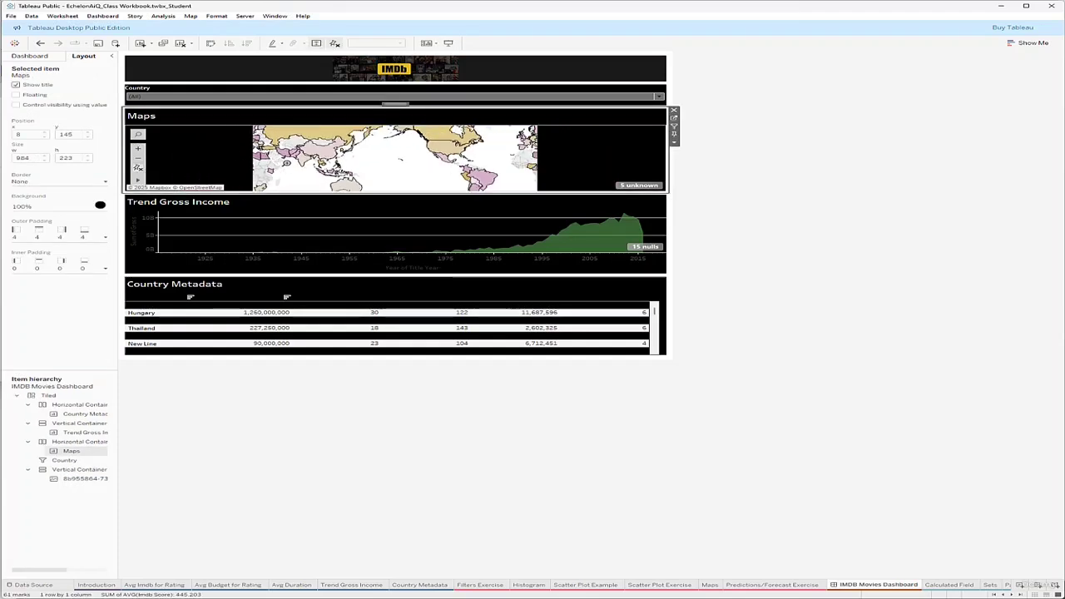
left_click(139, 169)
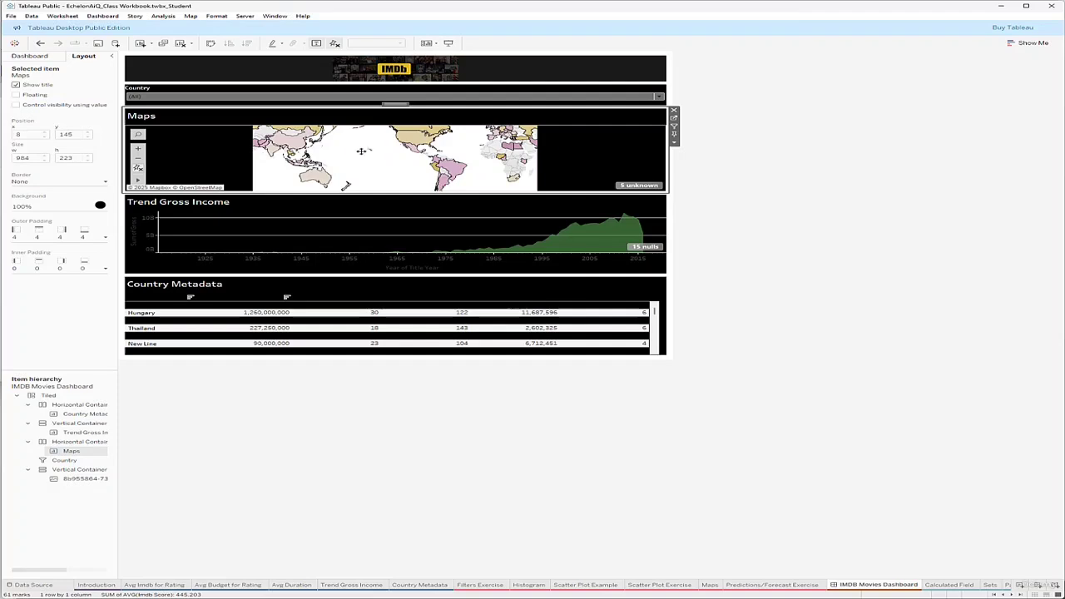
left_click_drag(361, 152, 282, 166)
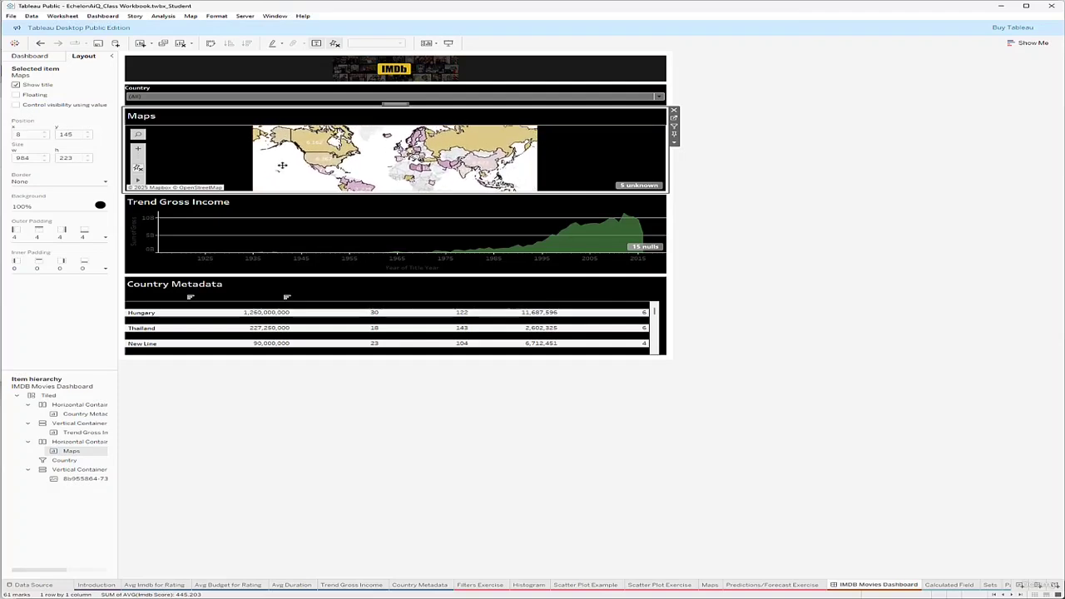
Change the map's background layer style to Dark
right_click(282, 168)
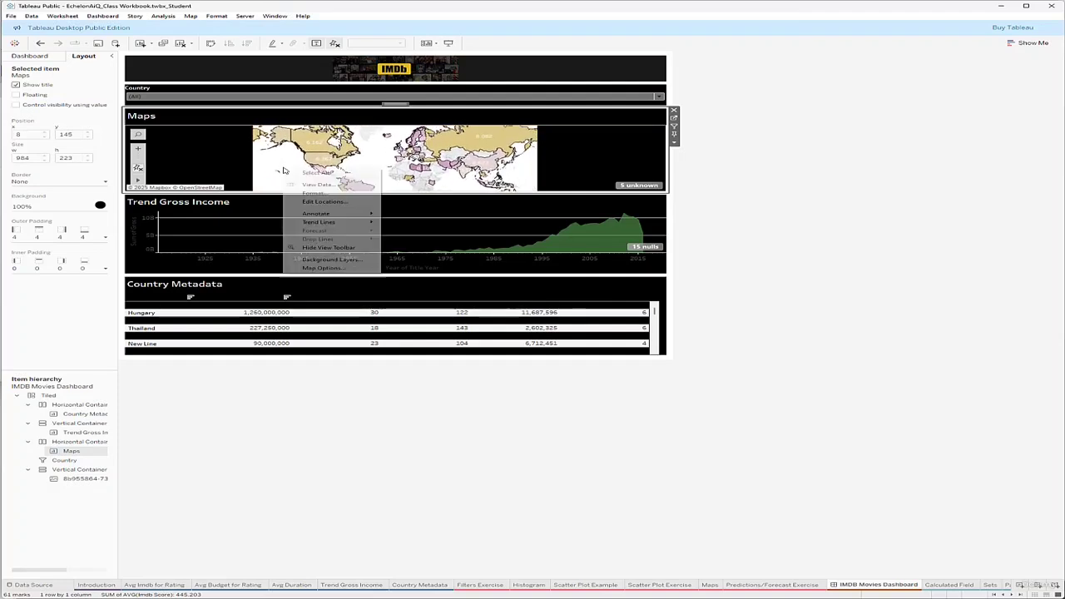
left_click(322, 260)
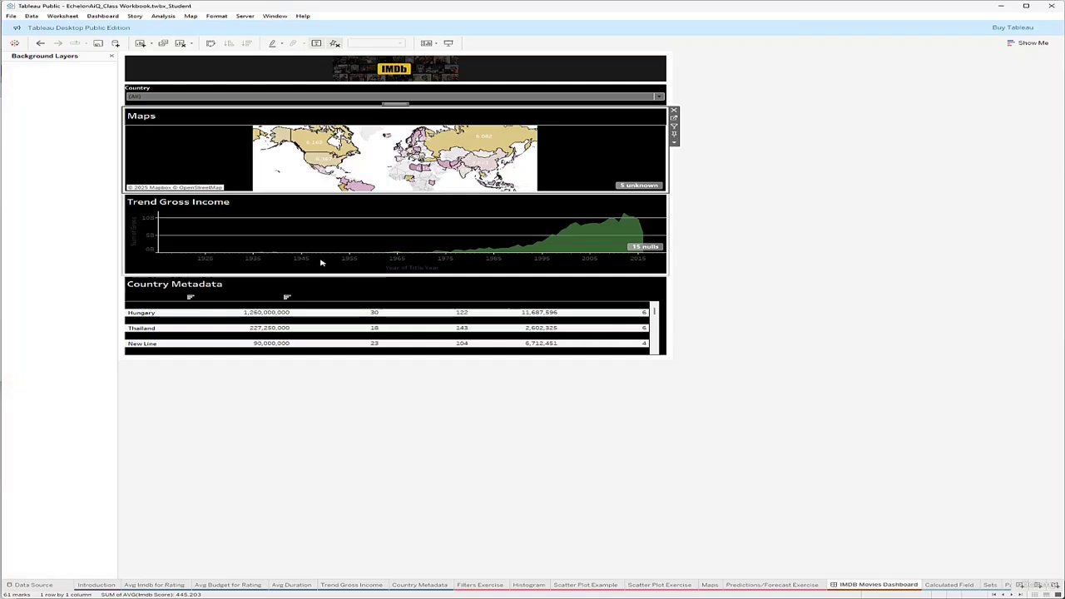
left_click(79, 94)
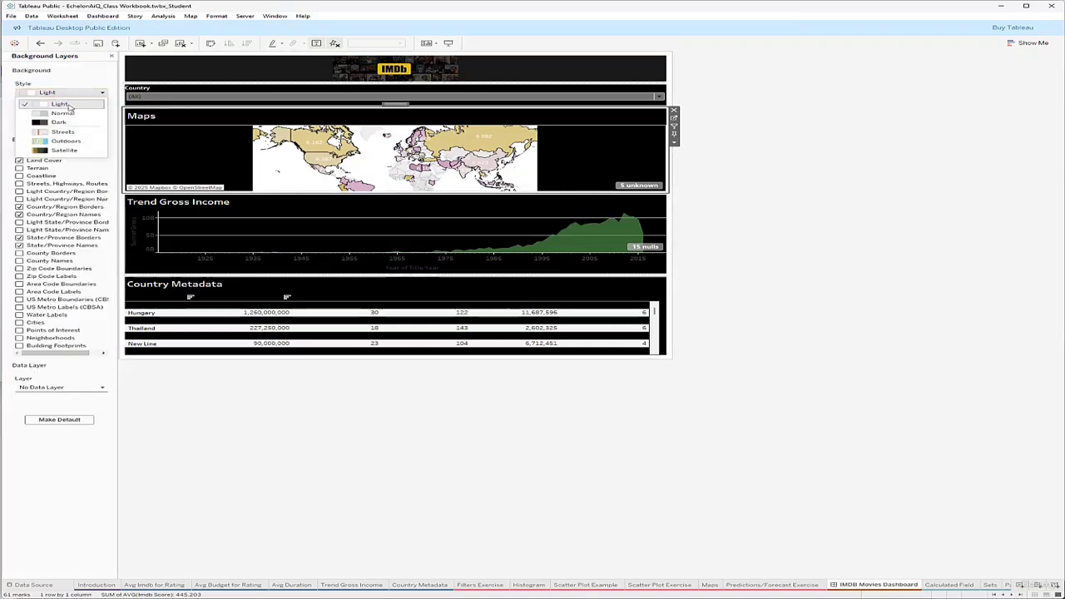
left_click(56, 123)
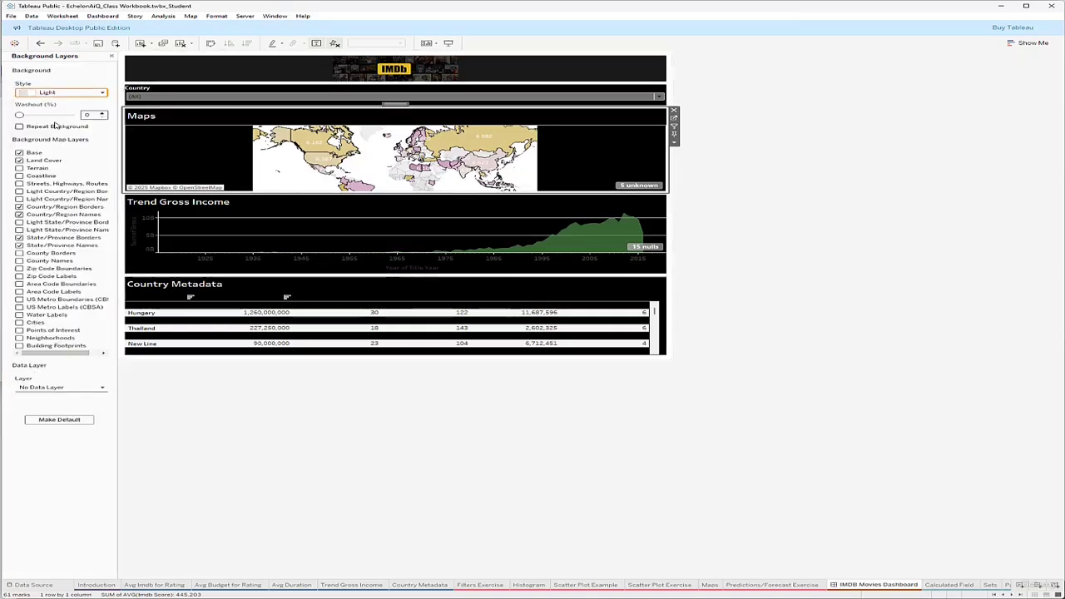
Open the Country Metadata table's formatting and examine its font settings for sheet, rows, columns and fields
left_click(240, 287)
right_click(245, 286)
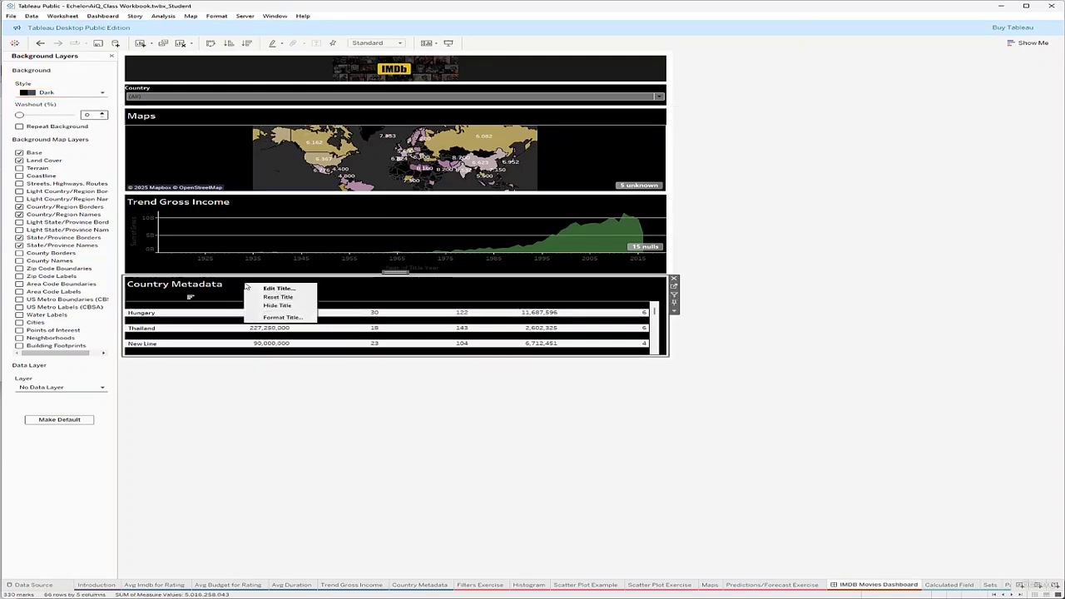
left_click(574, 291)
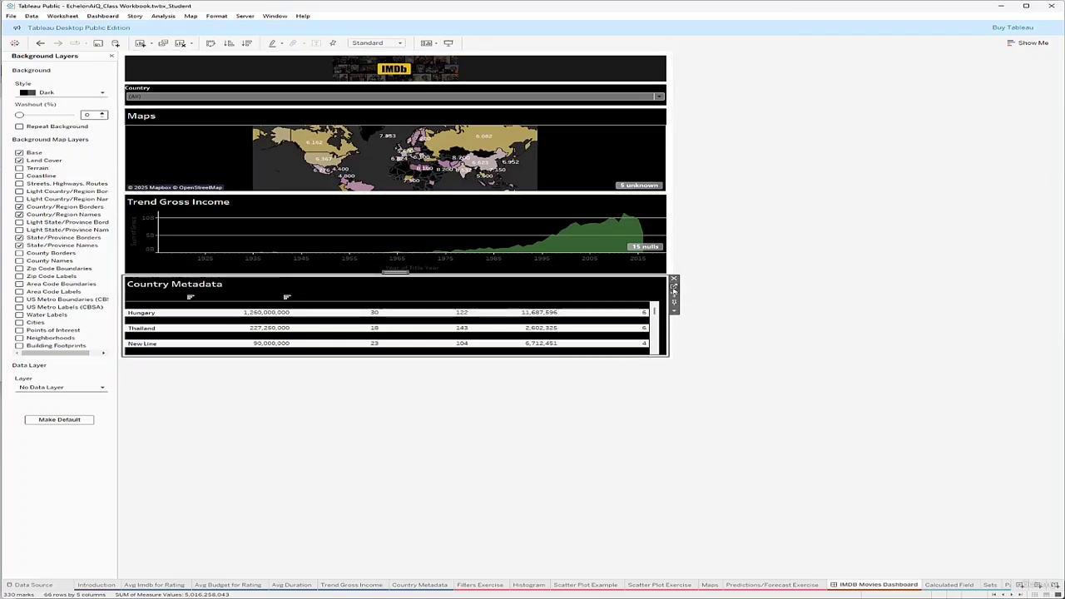
right_click(407, 316)
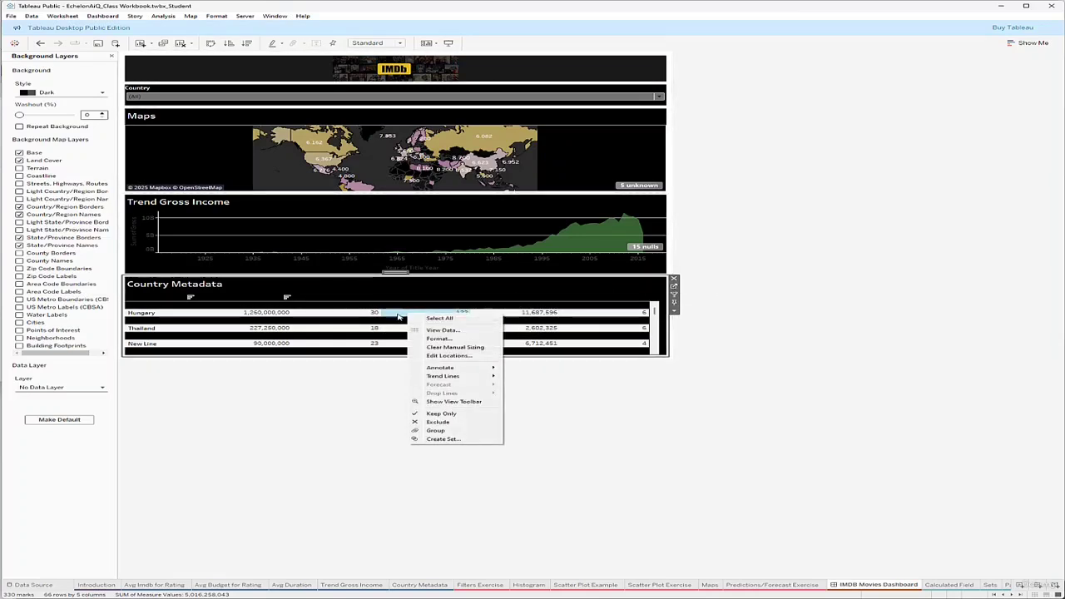
left_click(439, 339)
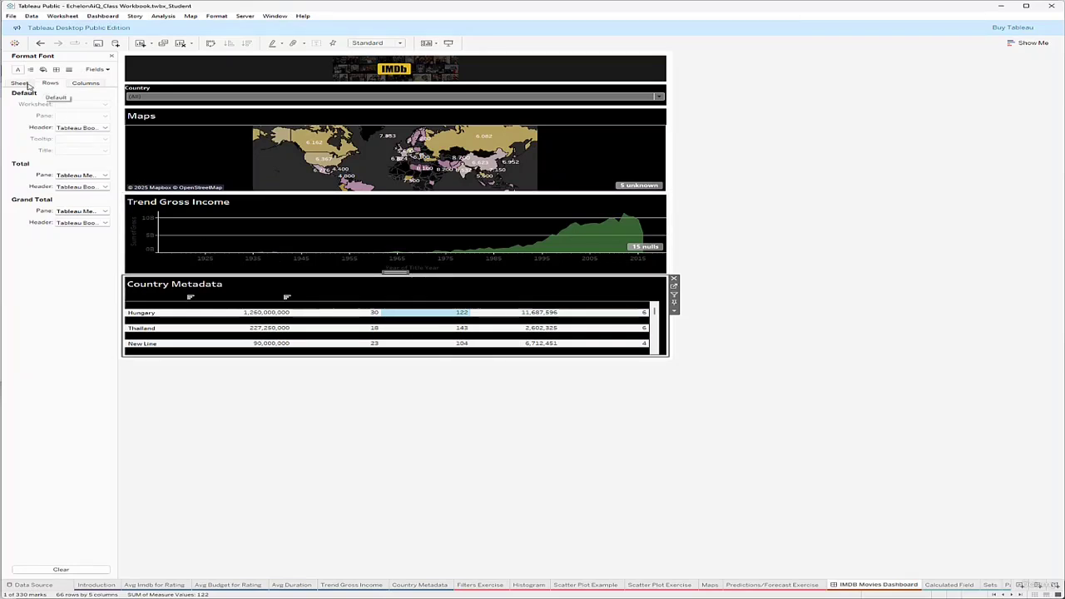
left_click(53, 84)
left_click(86, 84)
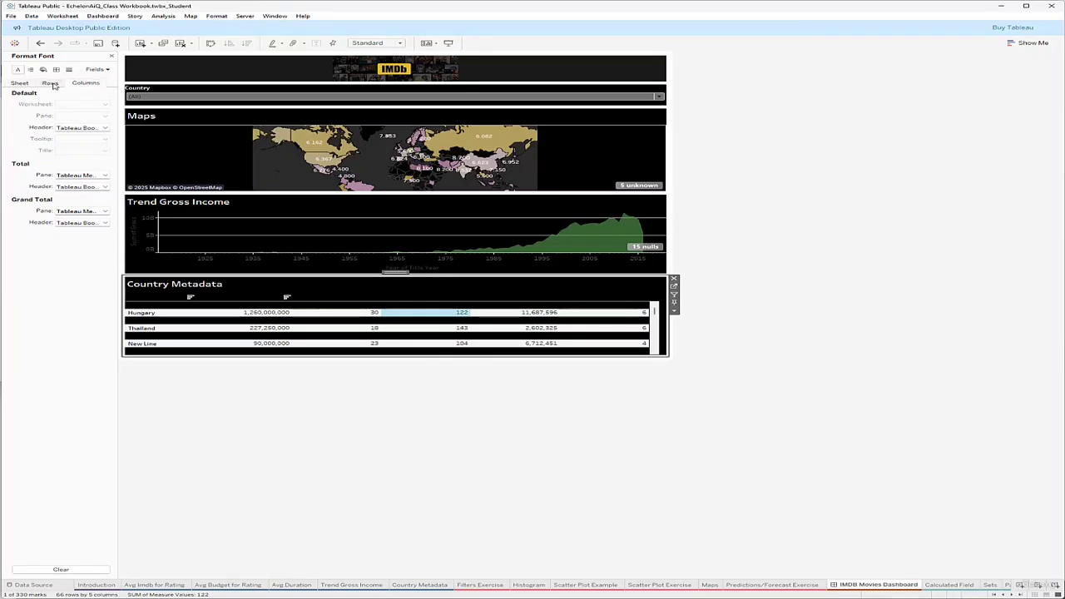
left_click(24, 84)
left_click(102, 72)
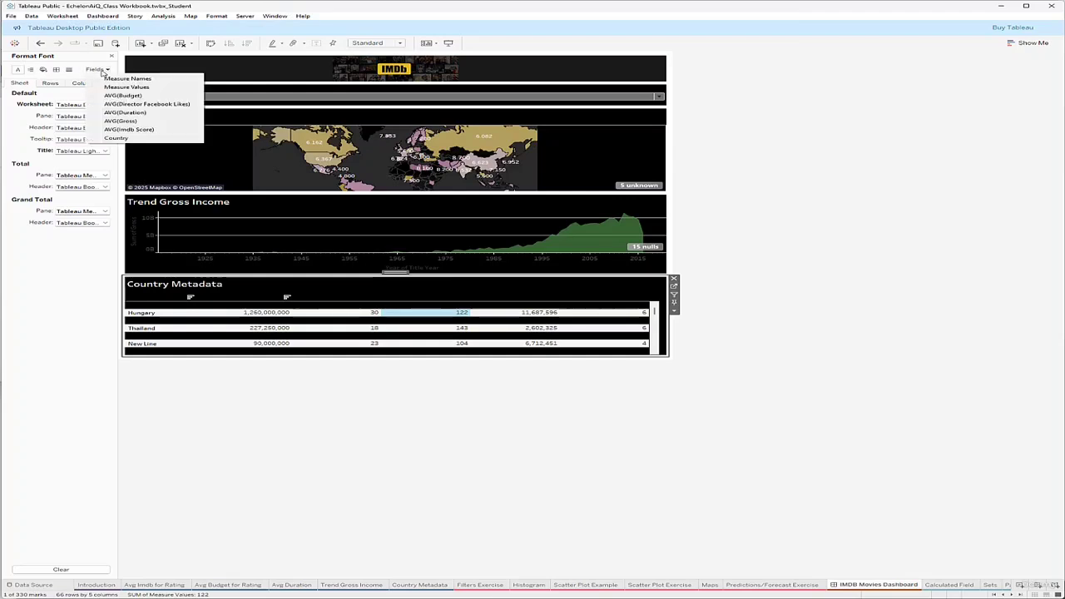
left_click(20, 91)
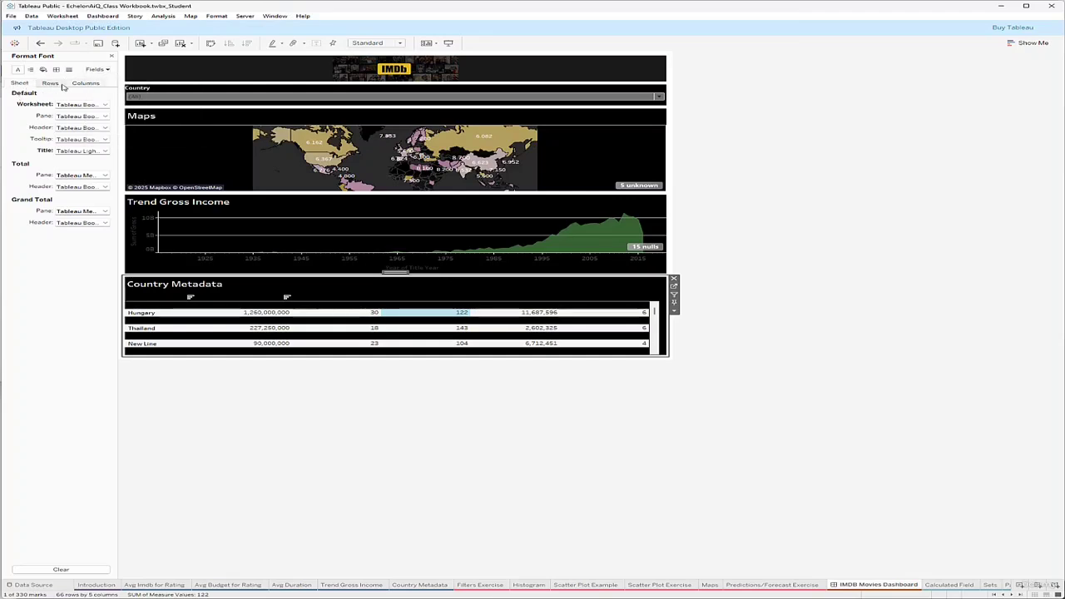
left_click(52, 84)
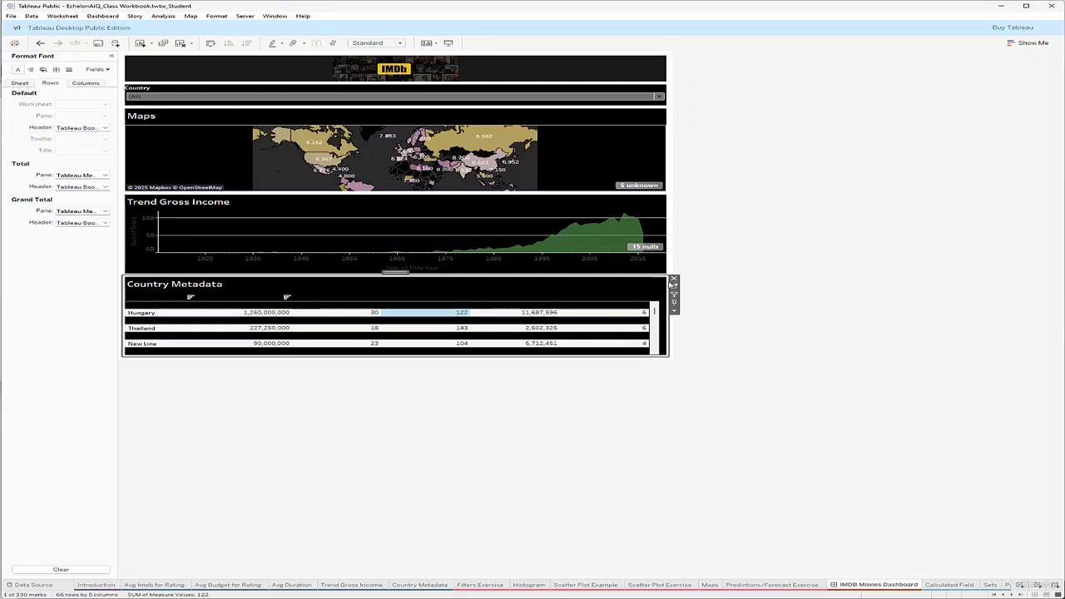
Go to the Country Metadata worksheet and display its sheet-level shading settings
left_click(673, 287)
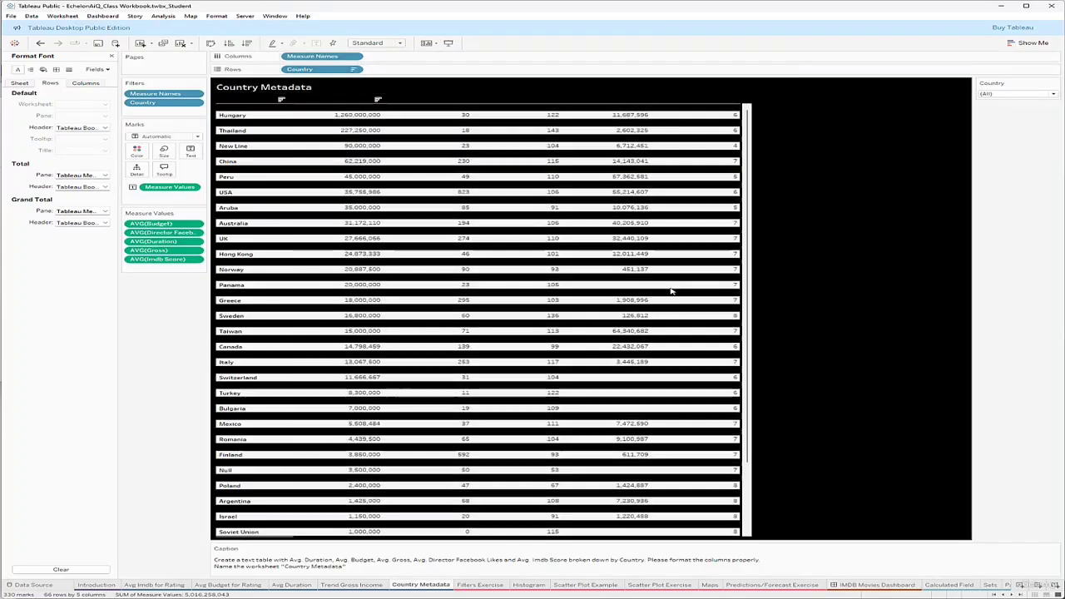
left_click(217, 16)
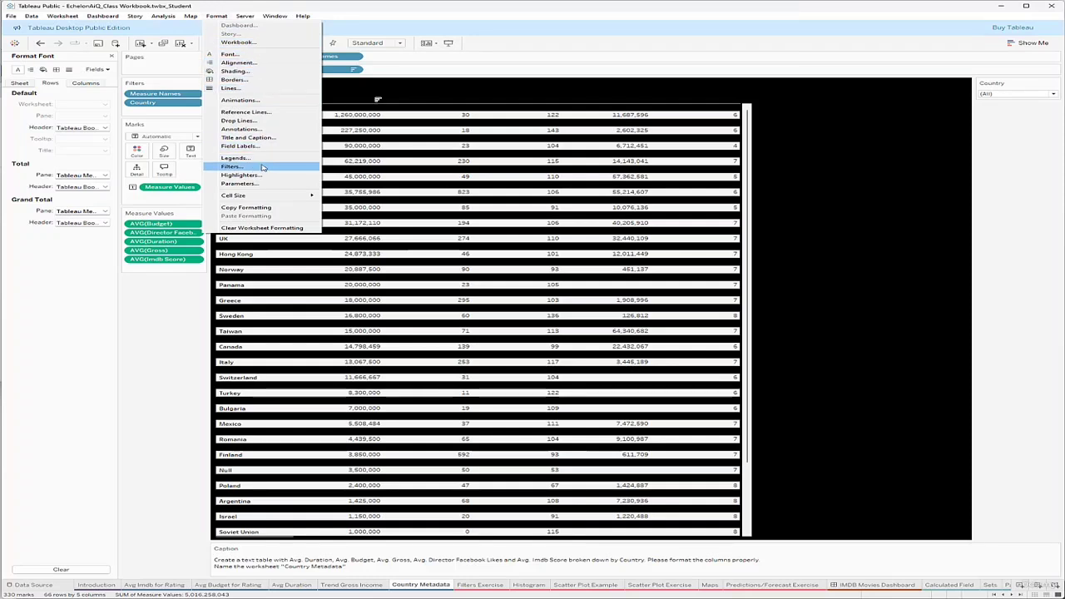
left_click(12, 86)
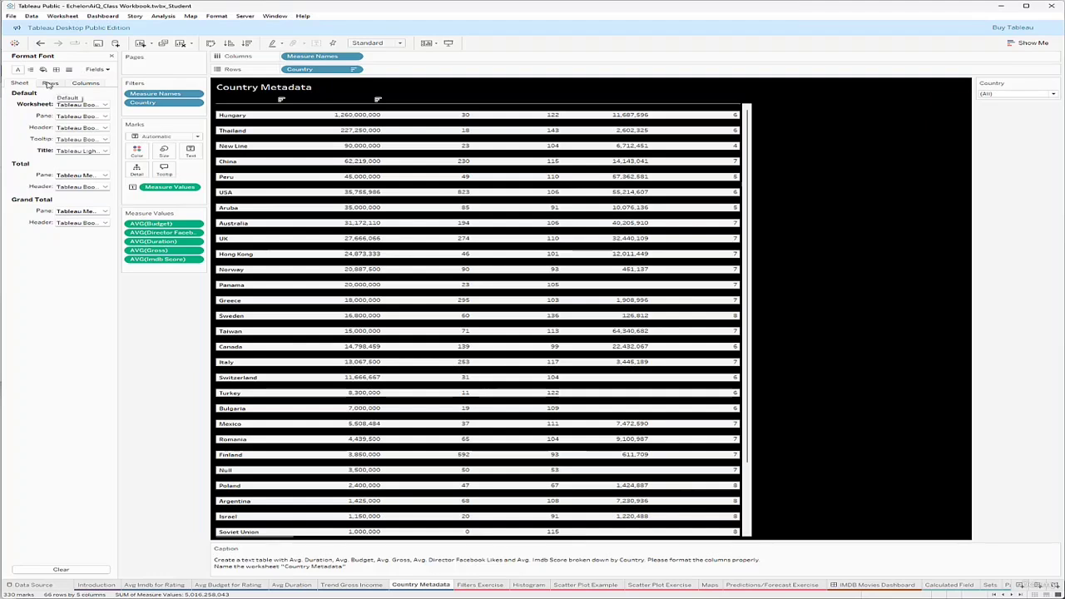
left_click(49, 84)
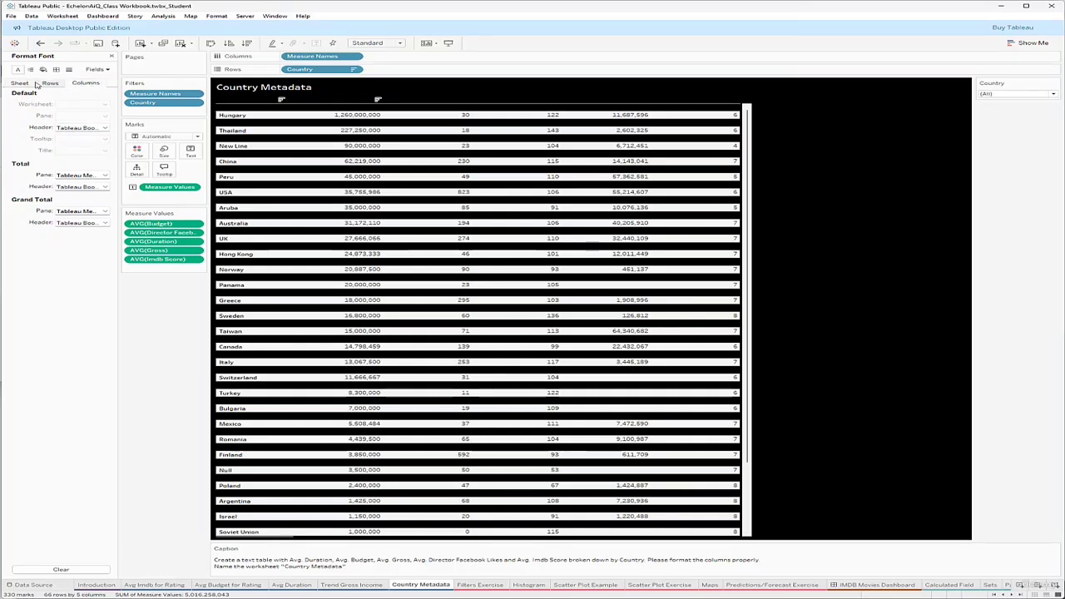
left_click(21, 85)
left_click(42, 70)
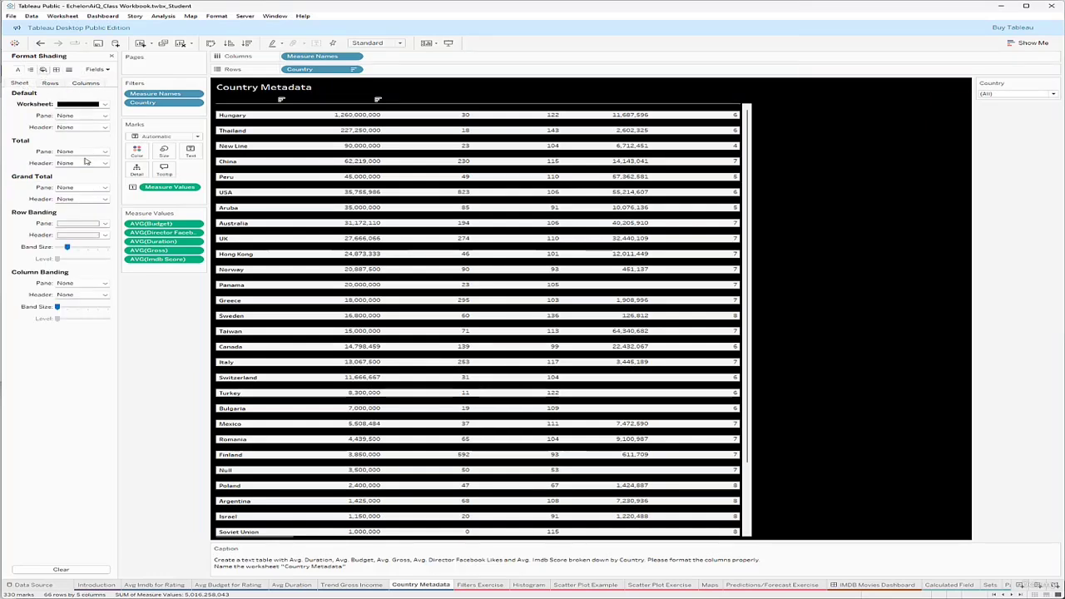
Try light gray shading for the pane and header row banding of the Country Metadata table
left_click(105, 225)
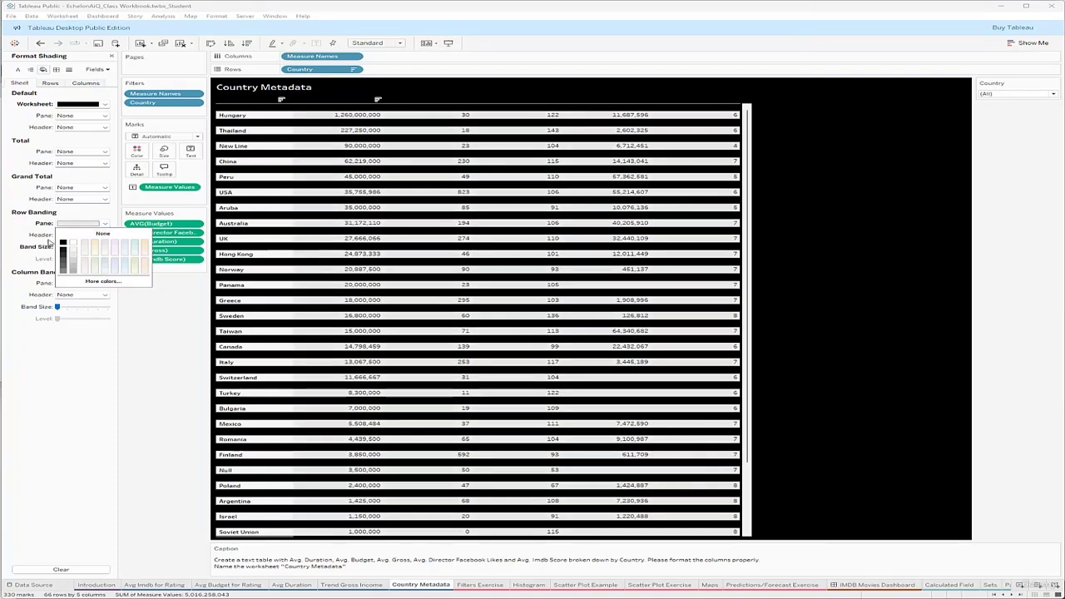
left_click(26, 227)
left_click(105, 237)
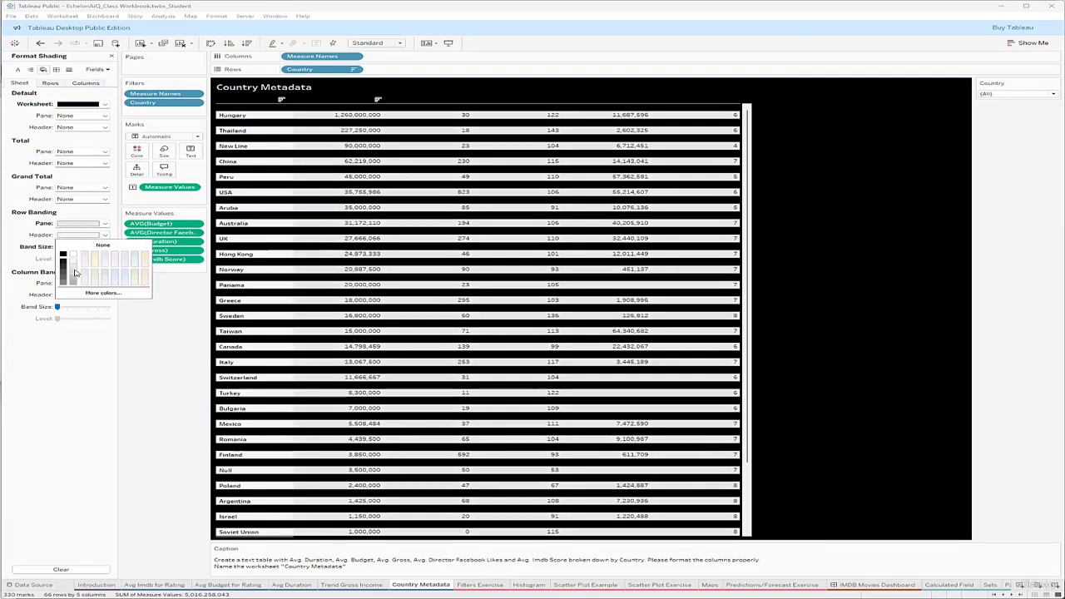
left_click(38, 236)
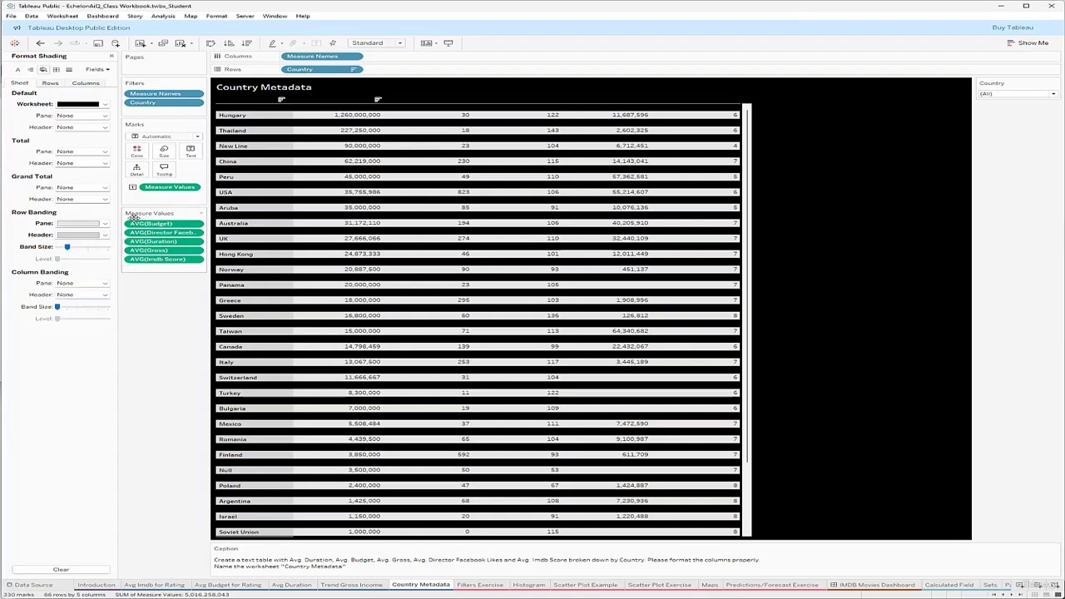
Shade the row banding of the Country Metadata table dark gray for both pane and header
left_click(105, 224)
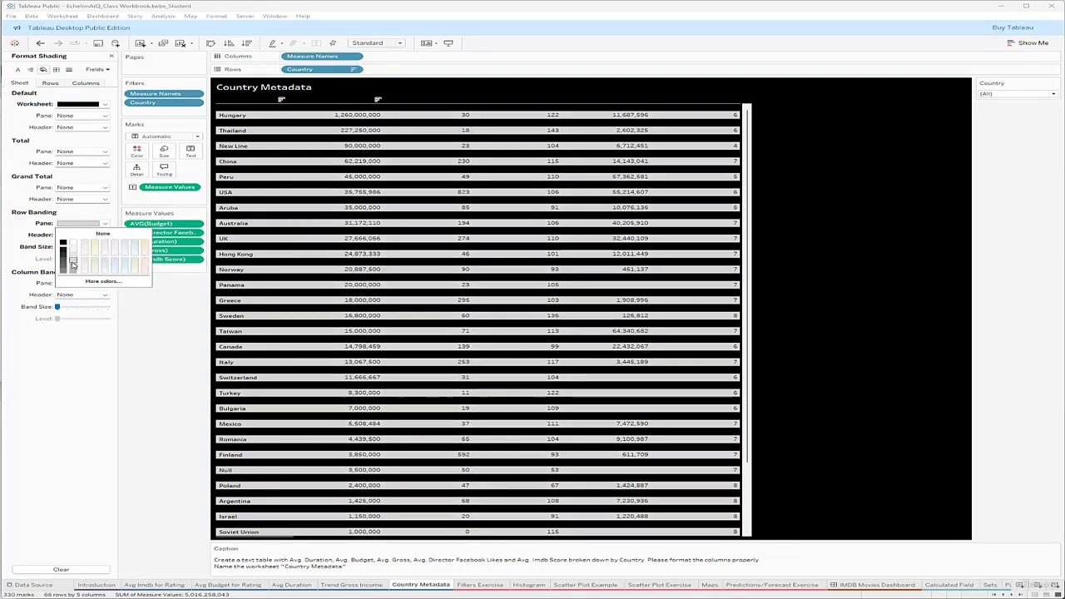
left_click(64, 267)
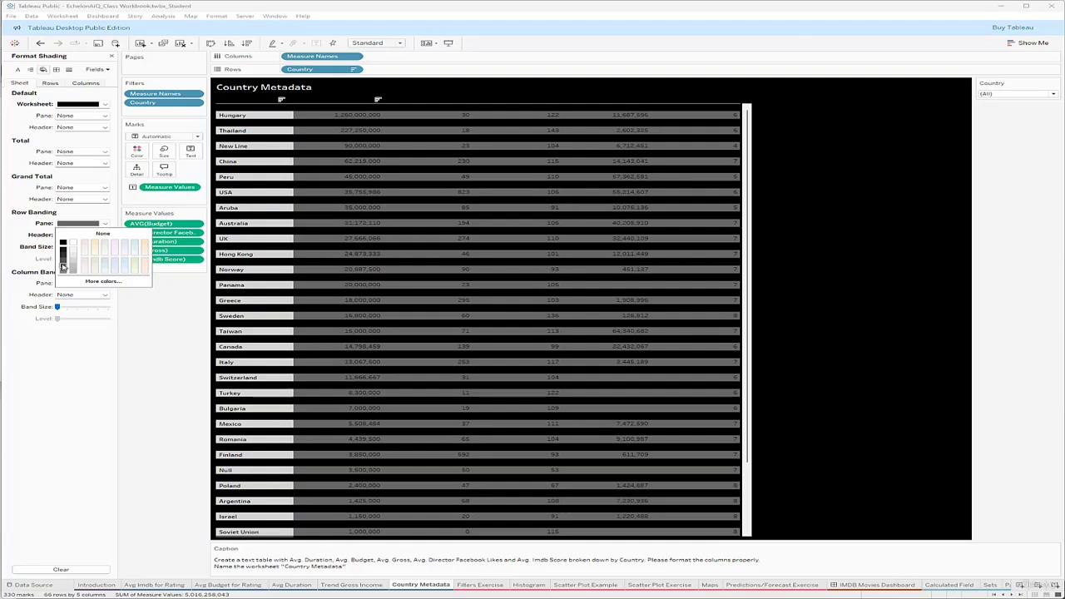
left_click(63, 273)
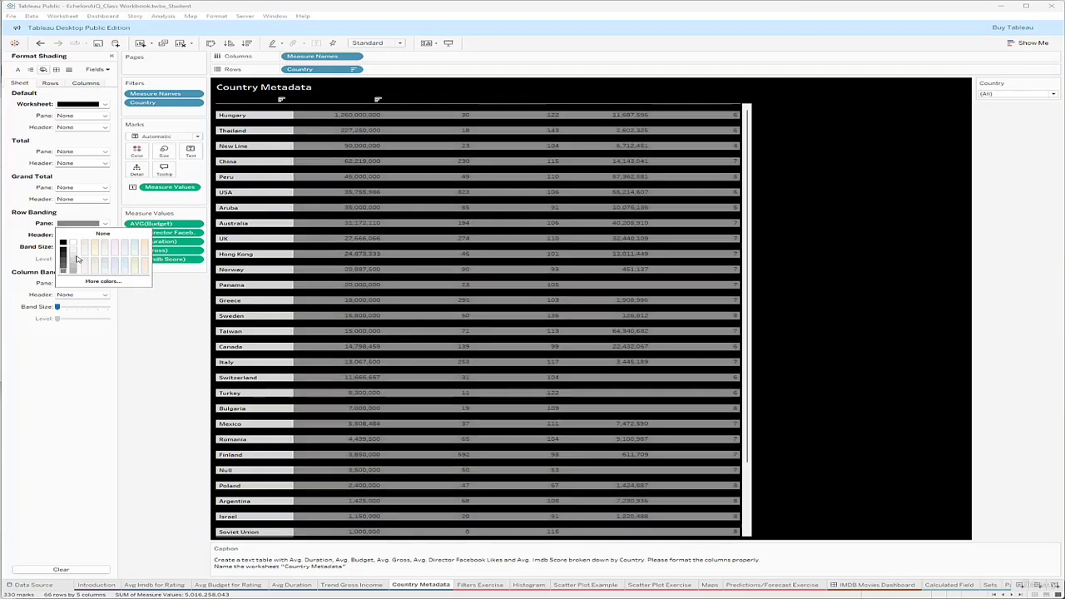
left_click(72, 272)
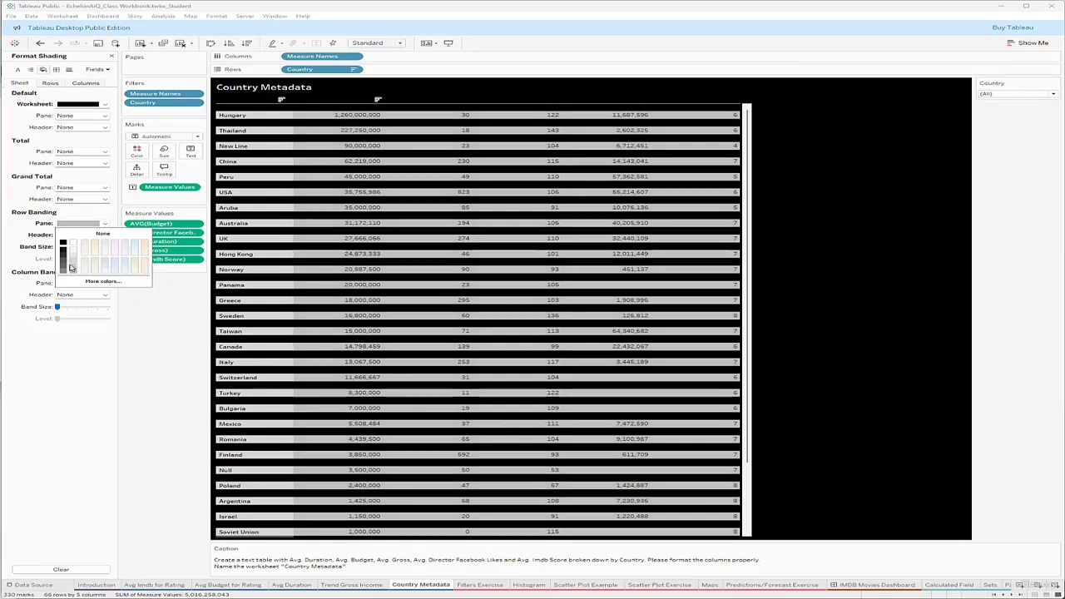
left_click(63, 272)
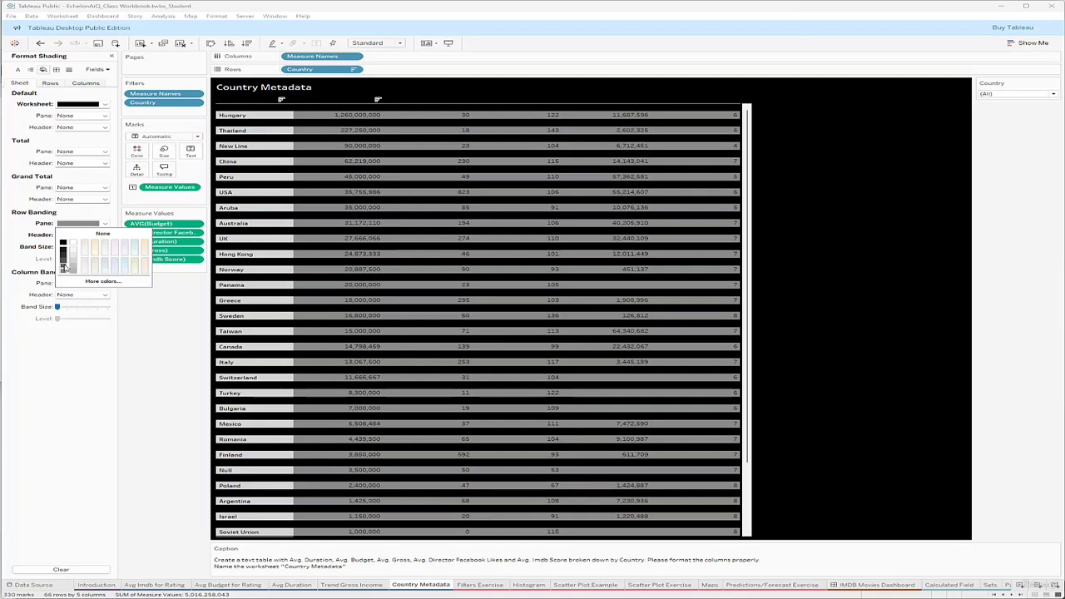
left_click(65, 263)
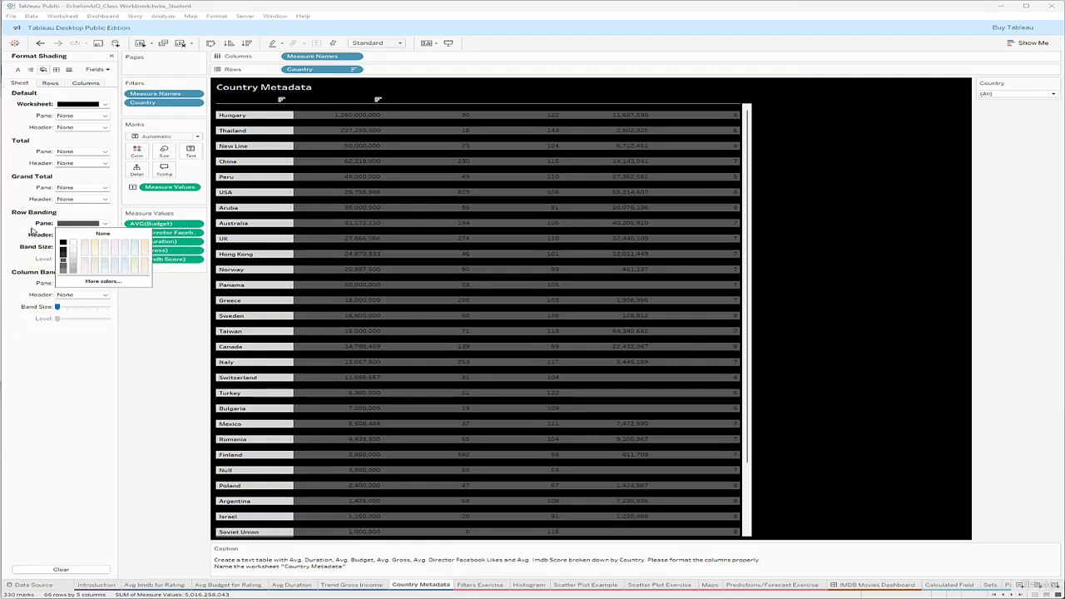
left_click(33, 233)
left_click(106, 236)
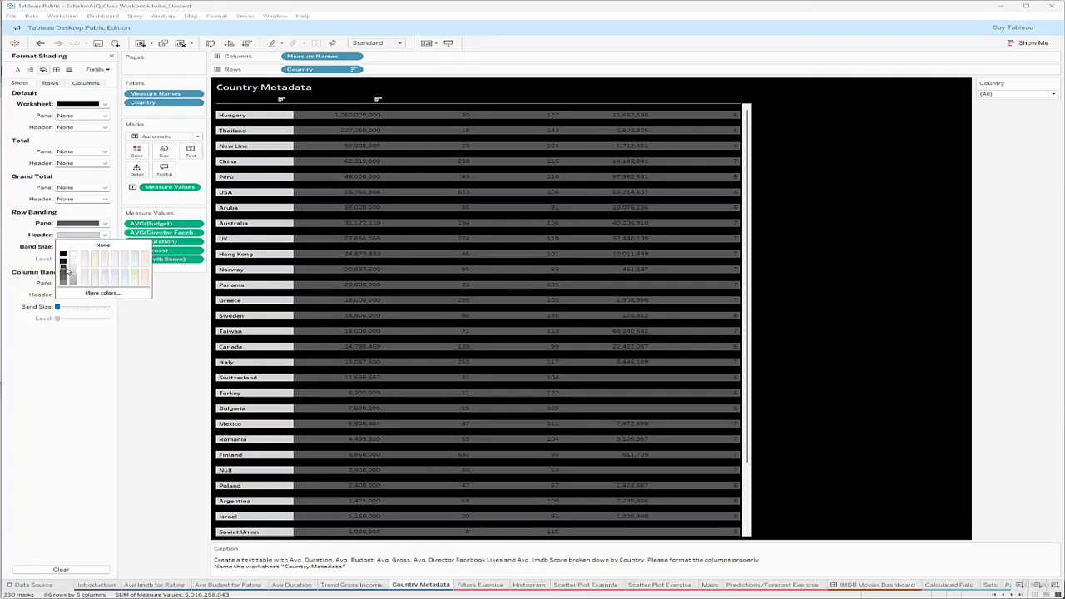
left_click(65, 273)
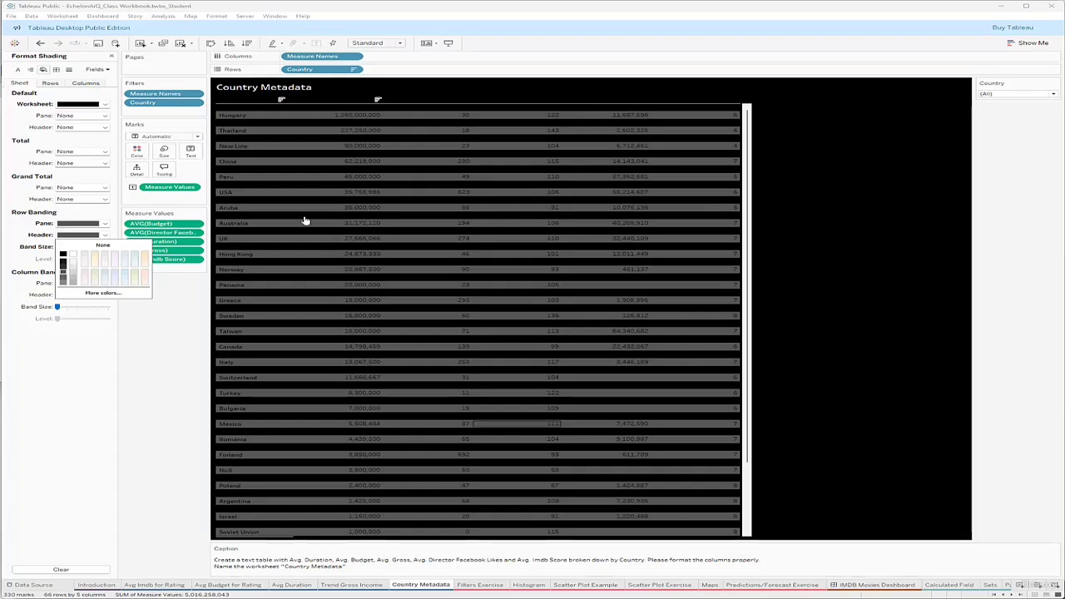
left_click(14, 60)
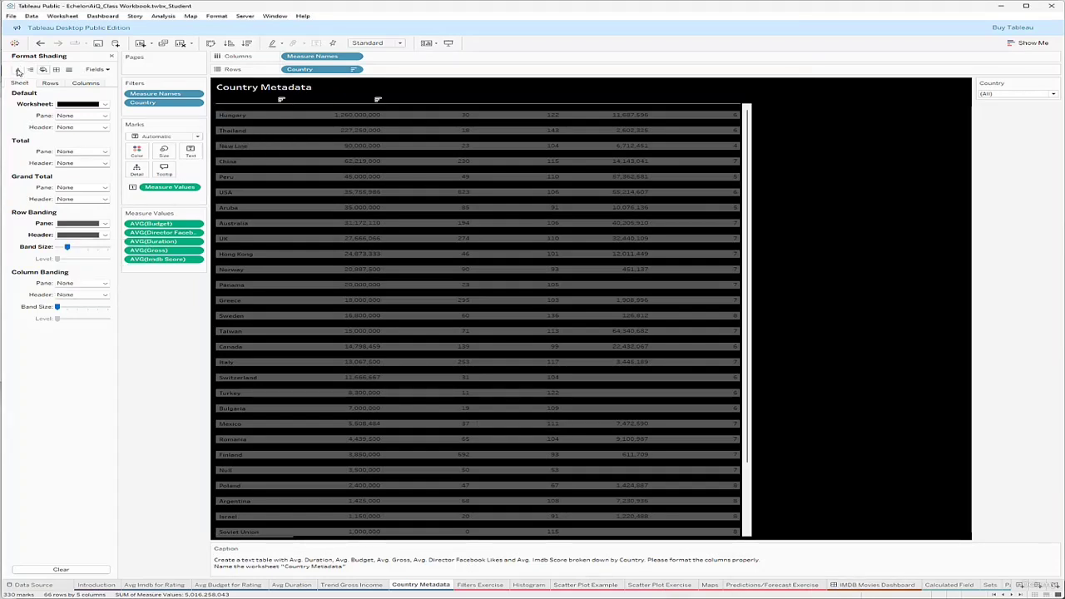
Set the Country Metadata worksheet font color to white and return to the IMDB Movies Dashboard
left_click(18, 70)
left_click(105, 105)
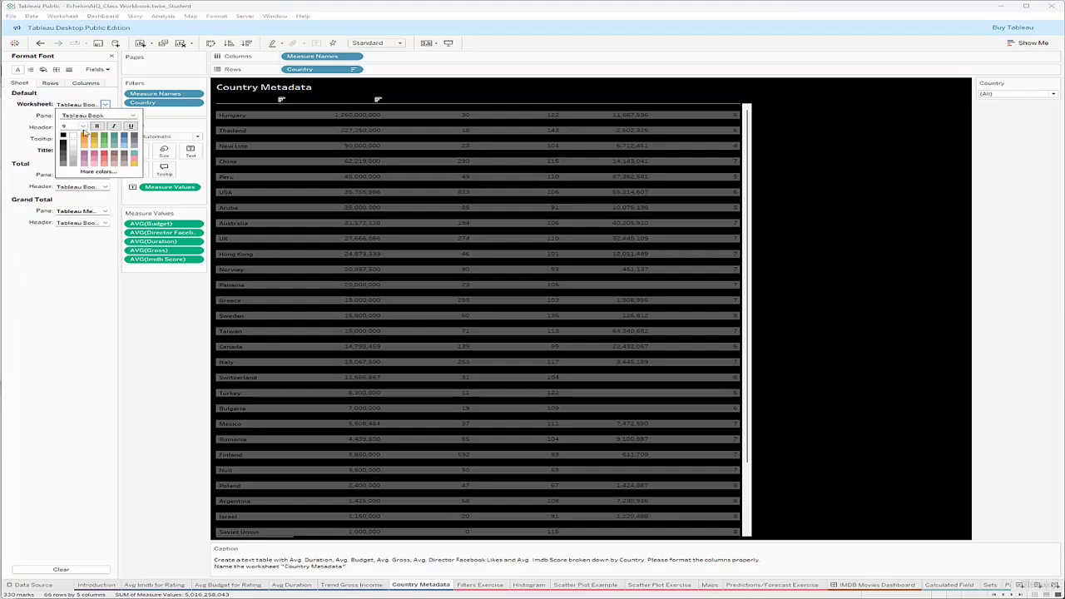
left_click(74, 136)
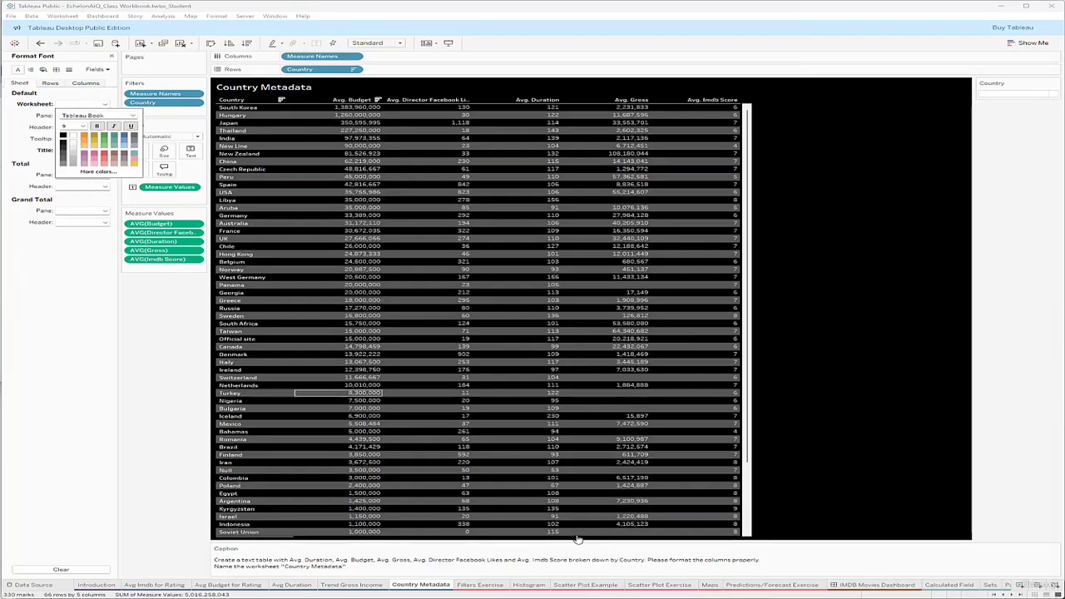
left_click(878, 584)
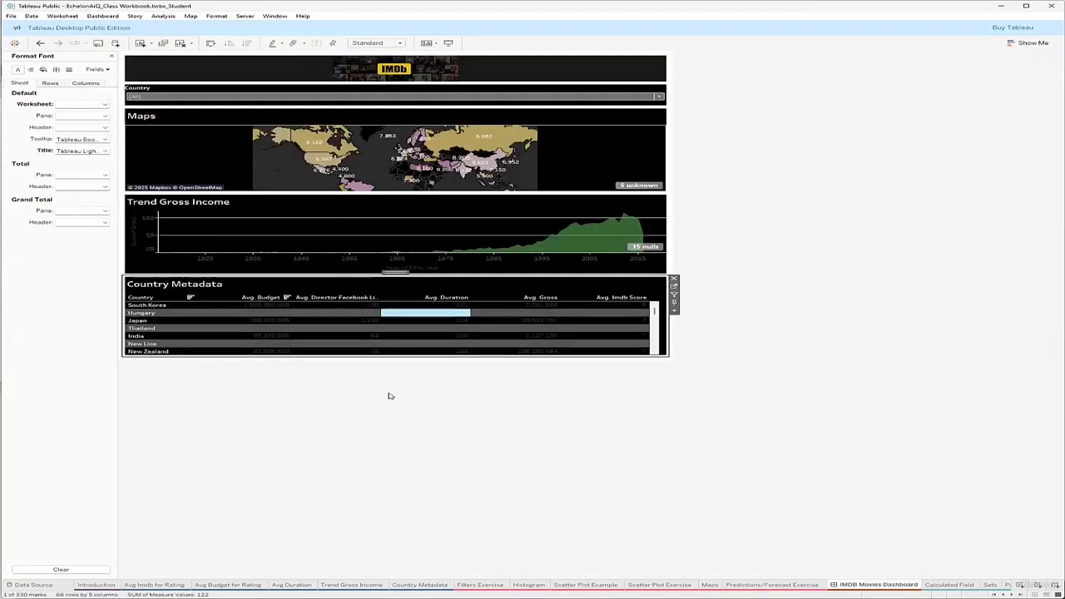
left_click(300, 314)
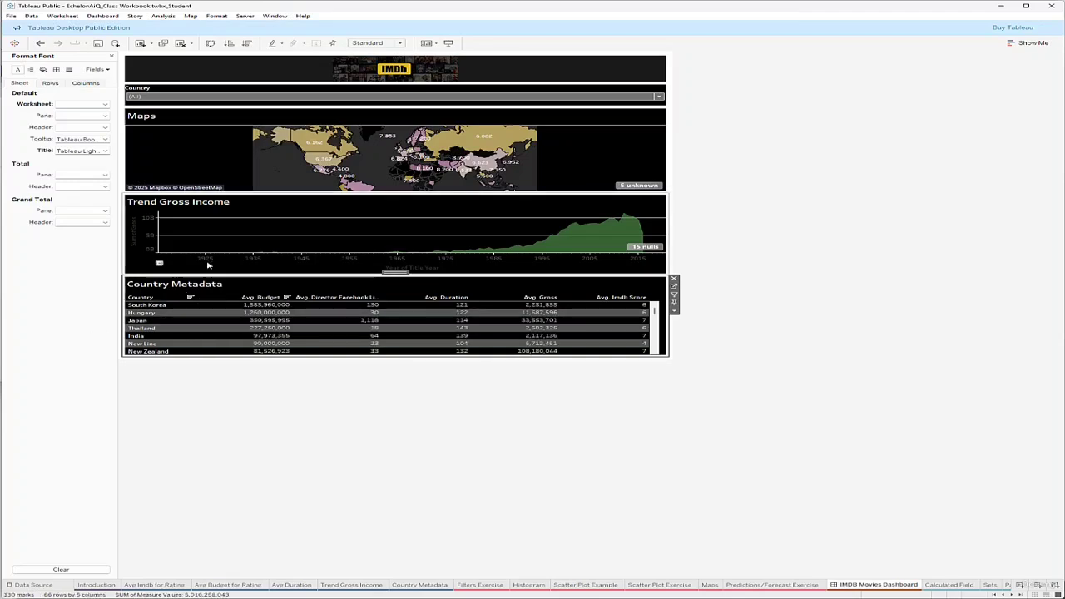
Set the worksheet font color of the Trend Gross Income chart to white, covering its axis labels
right_click(207, 261)
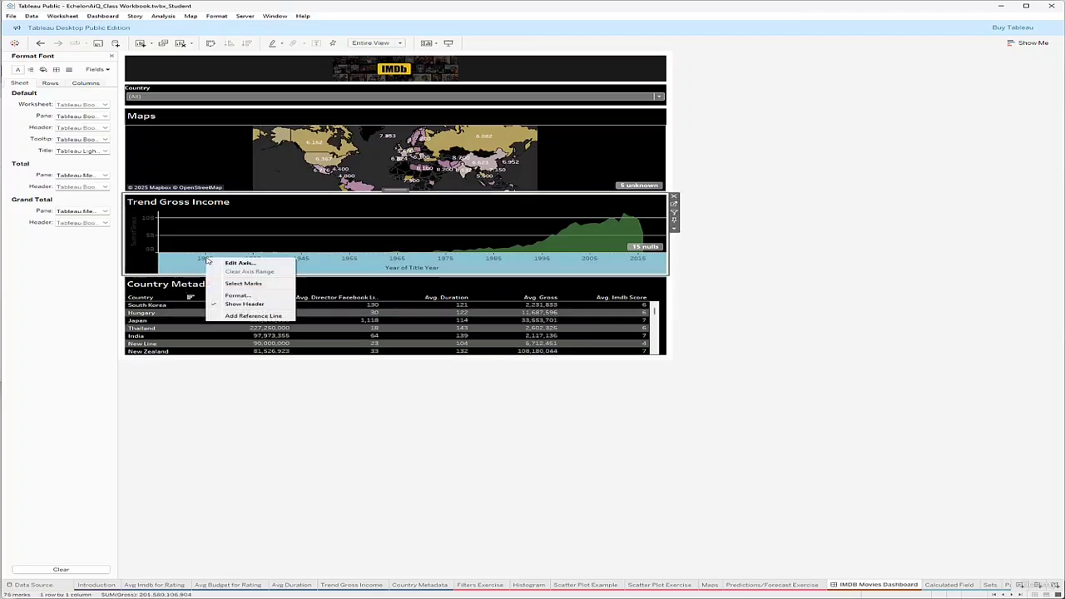
left_click(106, 104)
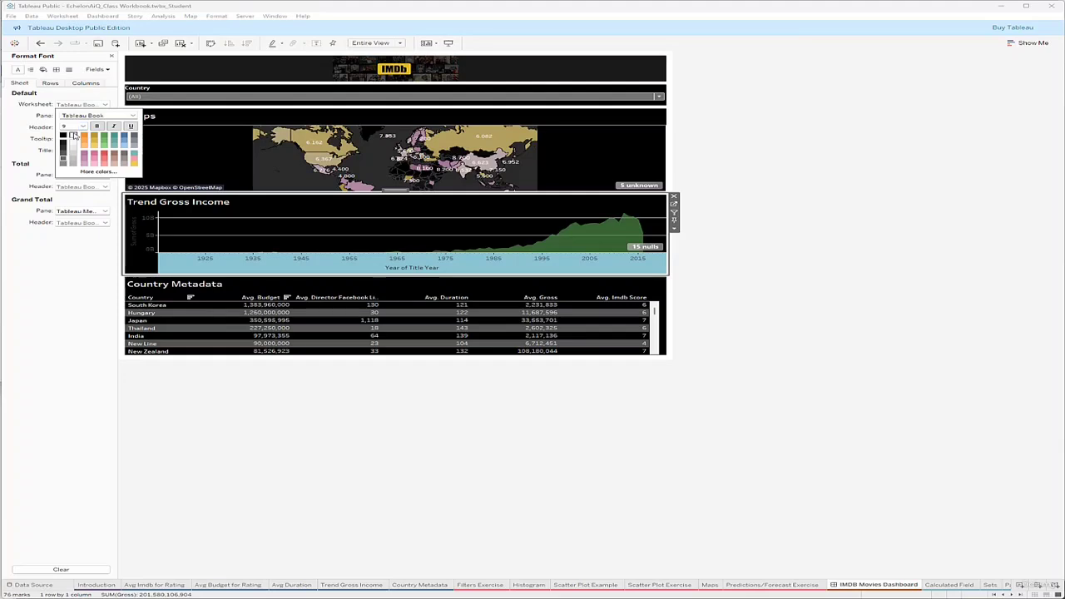
left_click(74, 135)
left_click(133, 258)
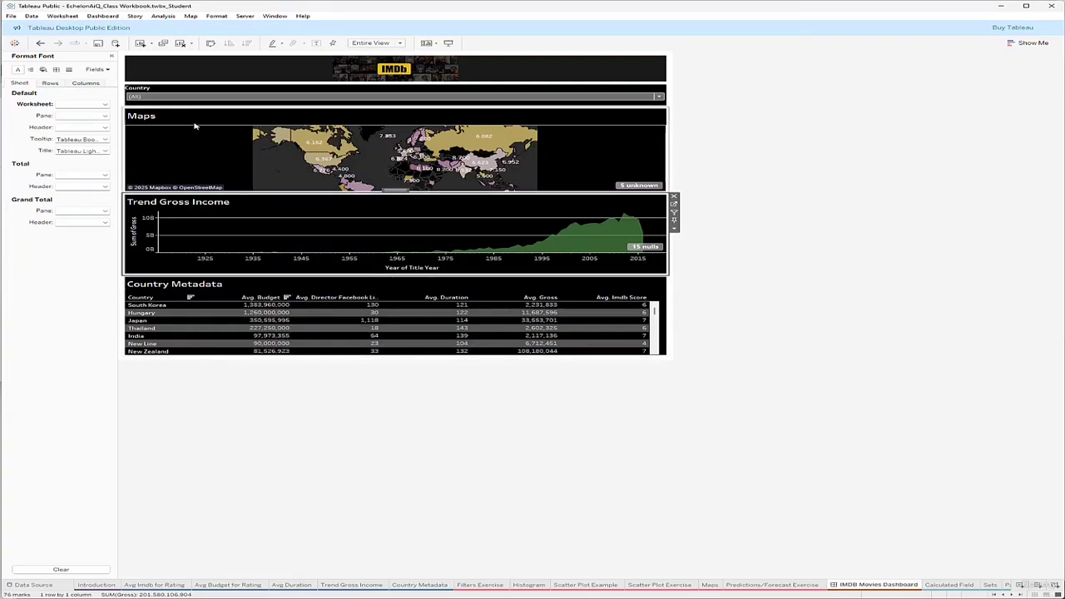
left_click(400, 70)
right_click(401, 70)
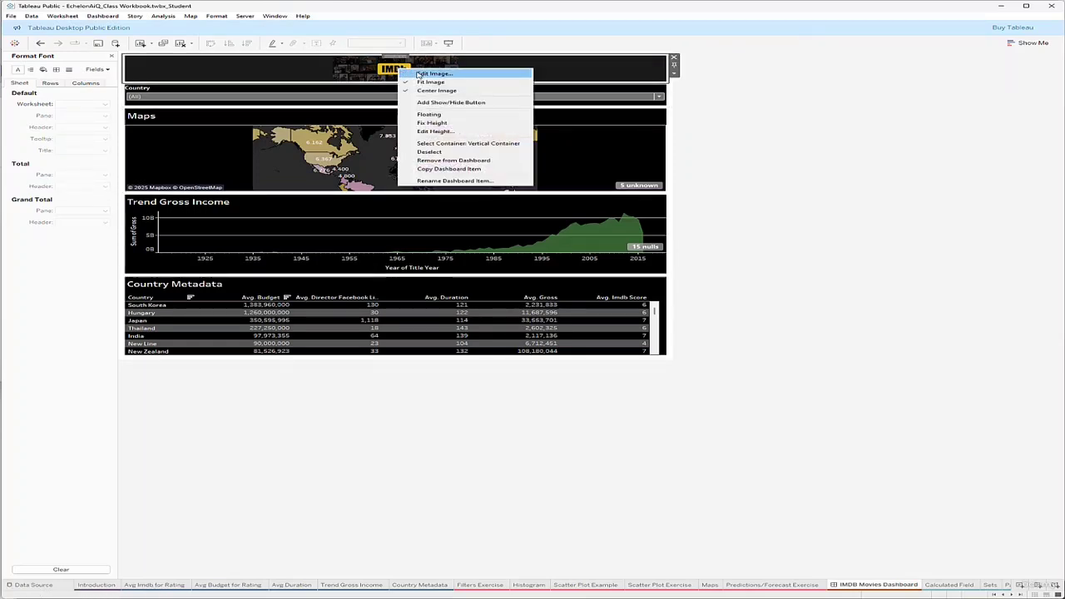
left_click(419, 74)
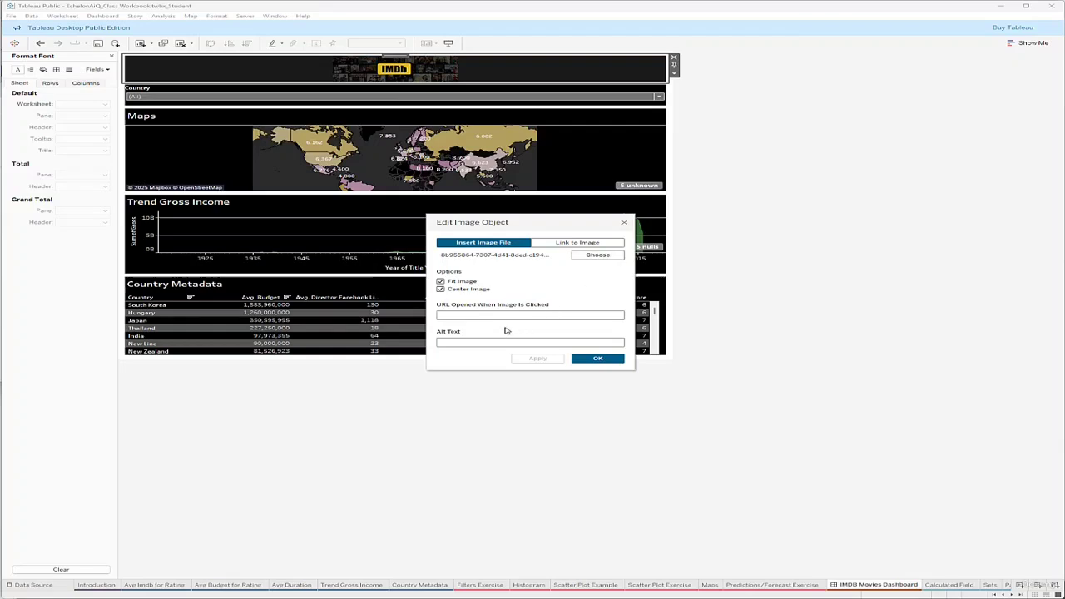
left_click(497, 316)
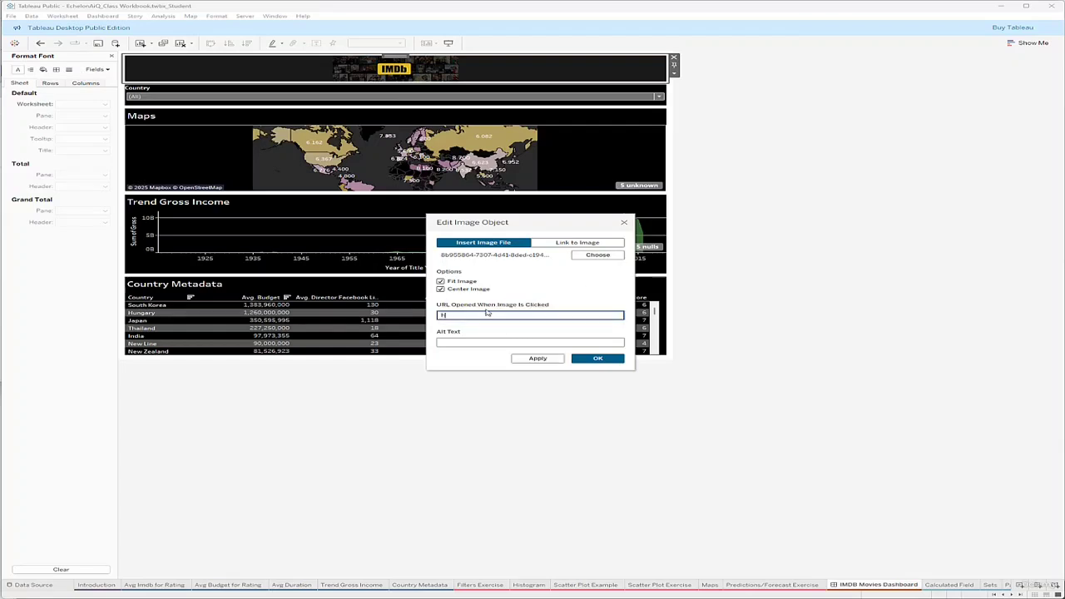
type("https://imdb.com")
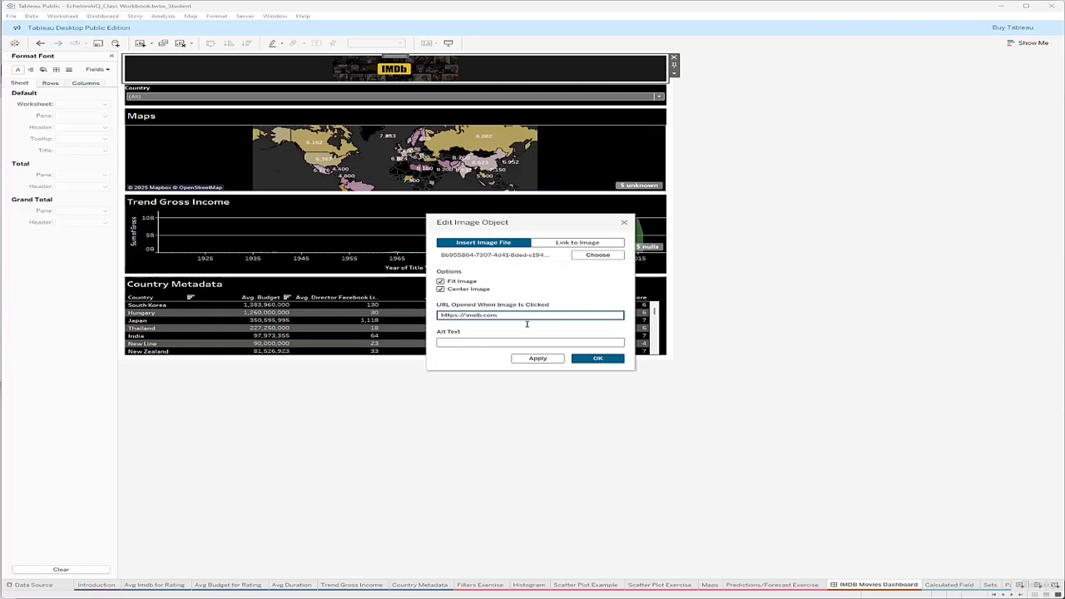
left_click(540, 357)
left_click(598, 358)
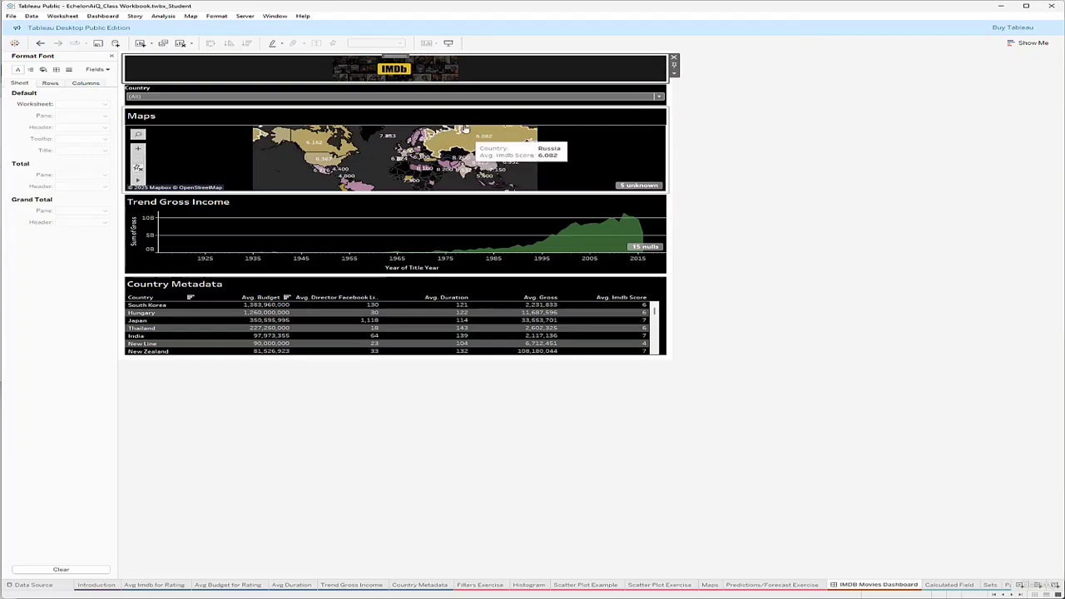
Test the IMDb banner's link and close the browser window it opens
left_click(398, 73)
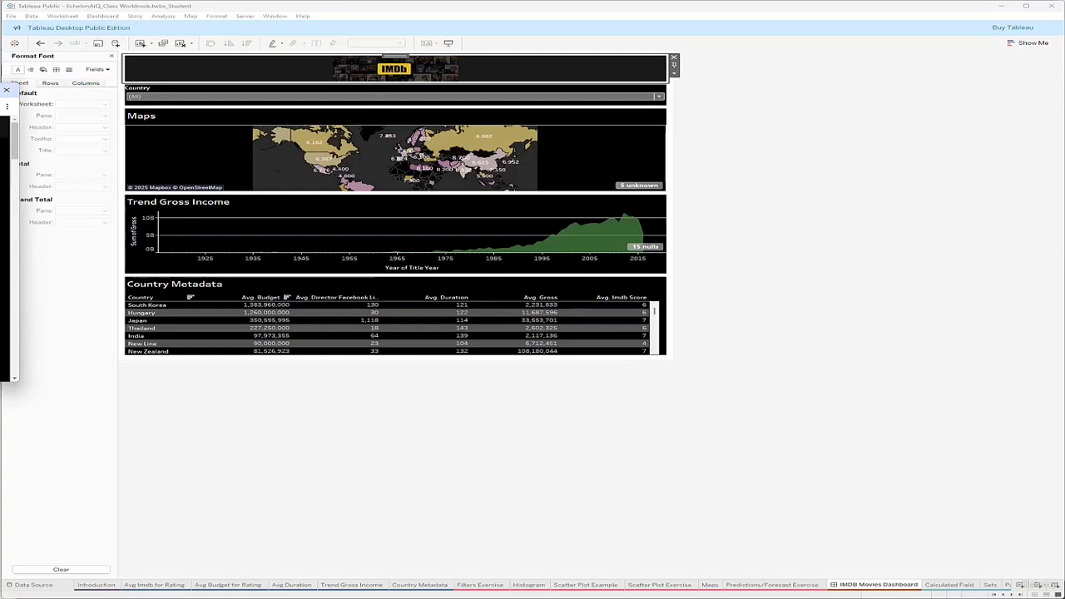
left_click_drag(0, 8, 1, 112)
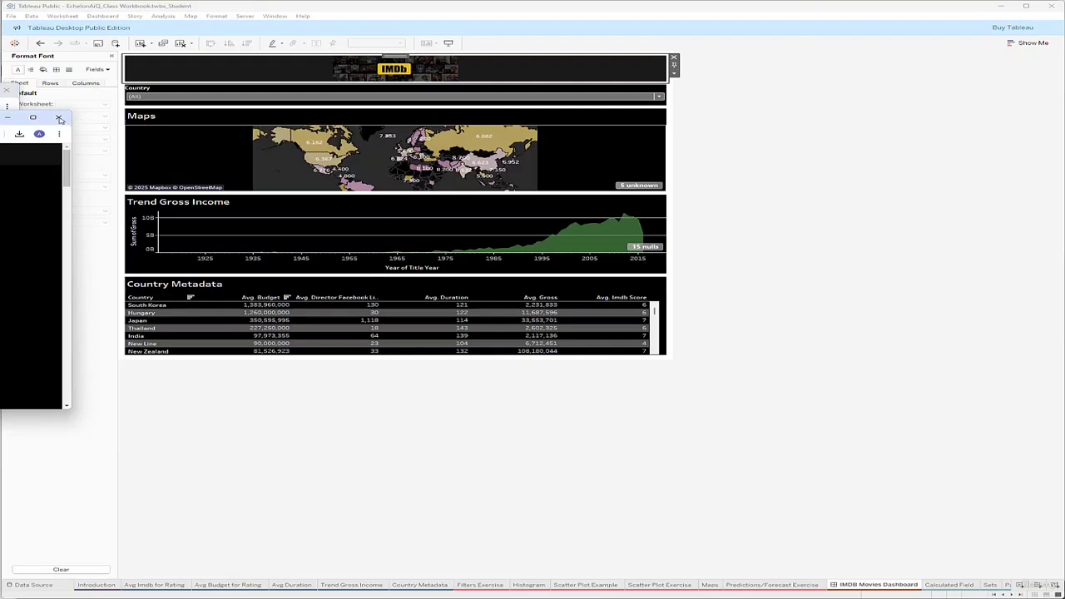
left_click(55, 120)
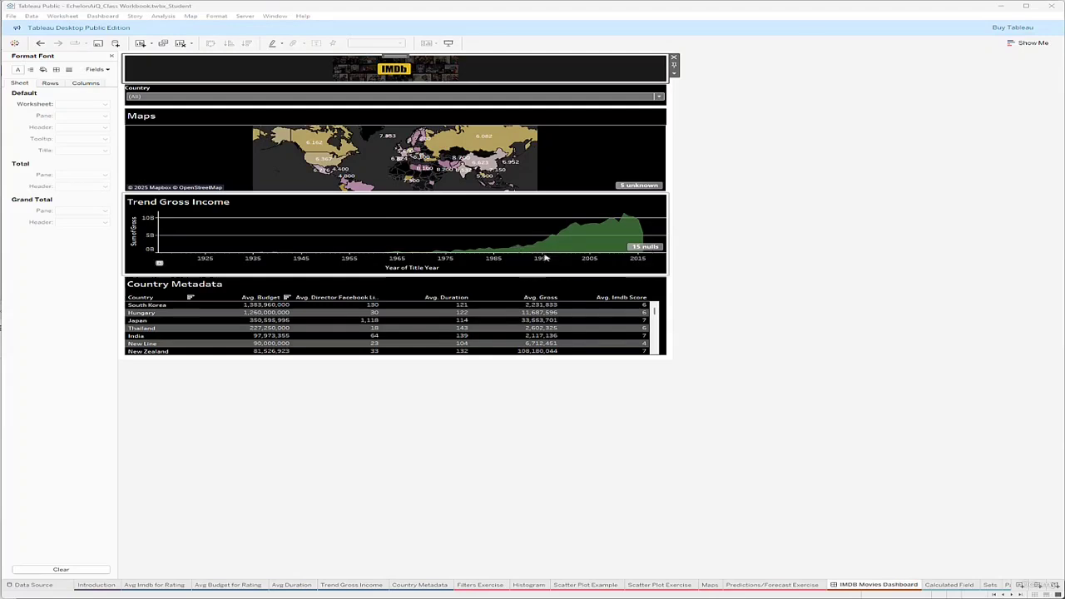
Go to the Trend Gross Income worksheet from the dashboard and close its font formatting to show the data fields
left_click(357, 206)
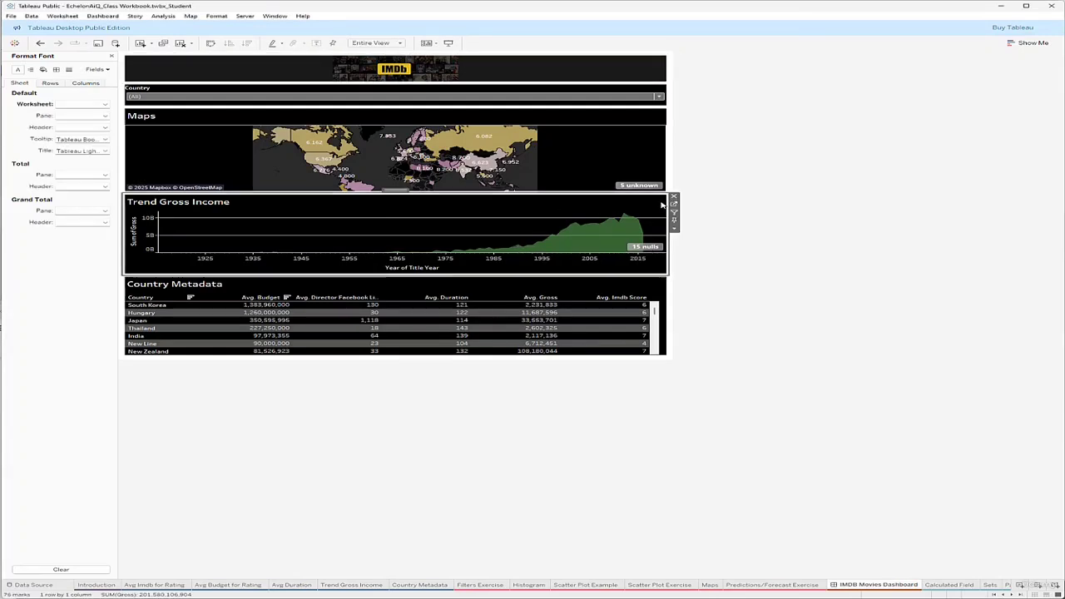
left_click(674, 205)
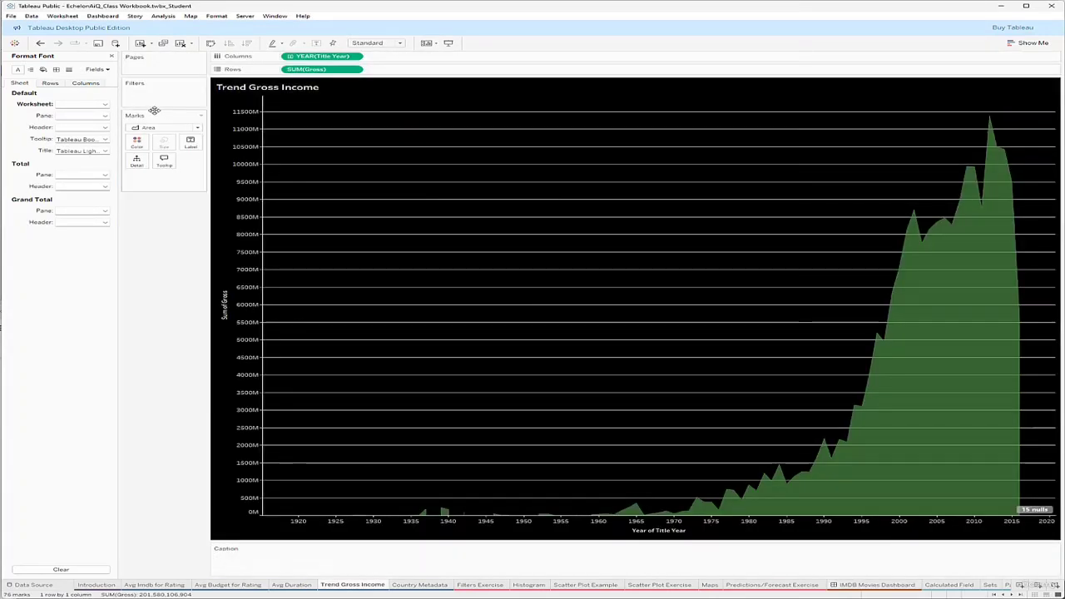
left_click(112, 56)
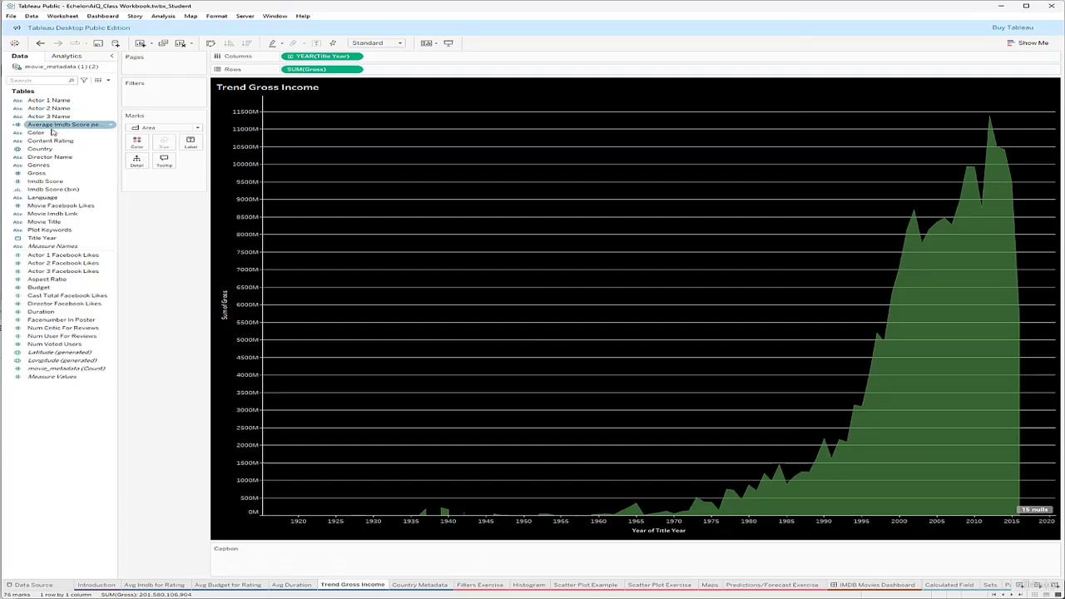
Filter the Trend Gross Income worksheet on Title Year with a range of dates starting at 1/1/1960
left_click_drag(41, 238, 156, 94)
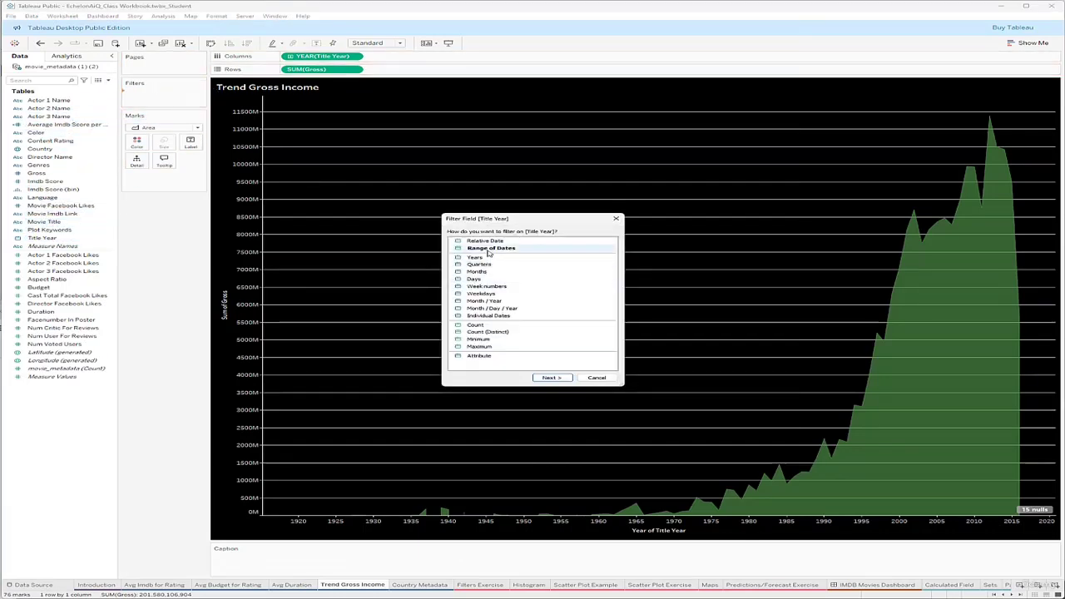
left_click(500, 249)
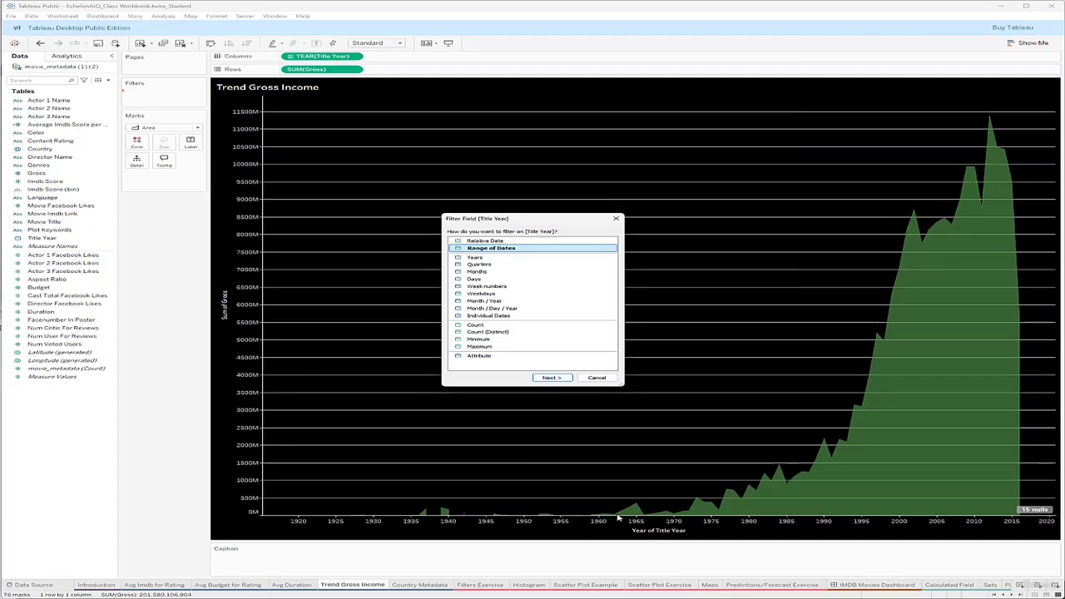
left_click(549, 377)
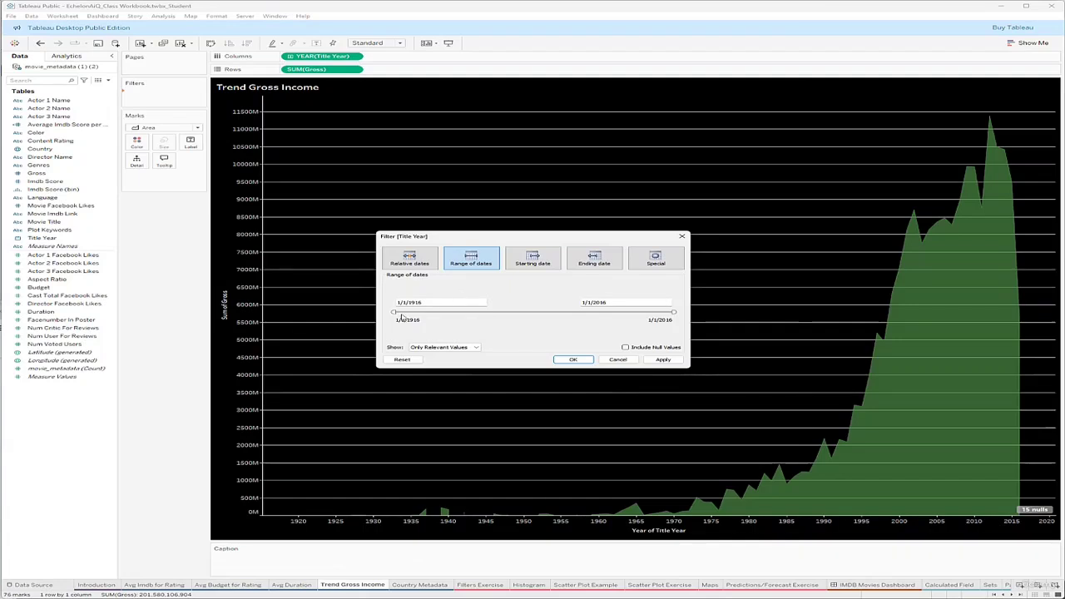
left_click(425, 302)
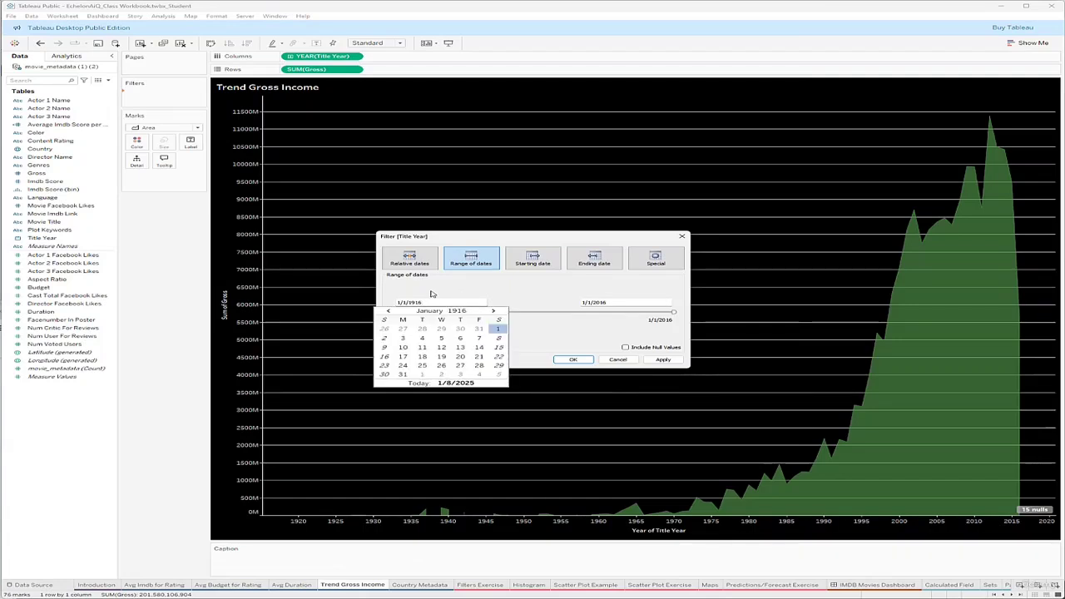
key("BackSpace")
key("BackSpace")
type("60")
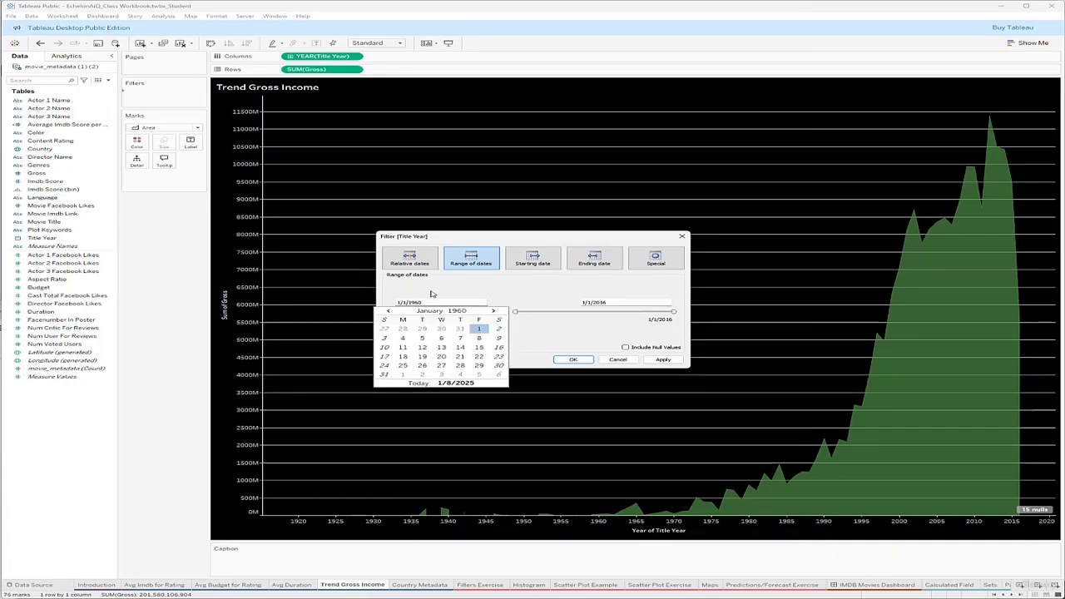
left_click(663, 359)
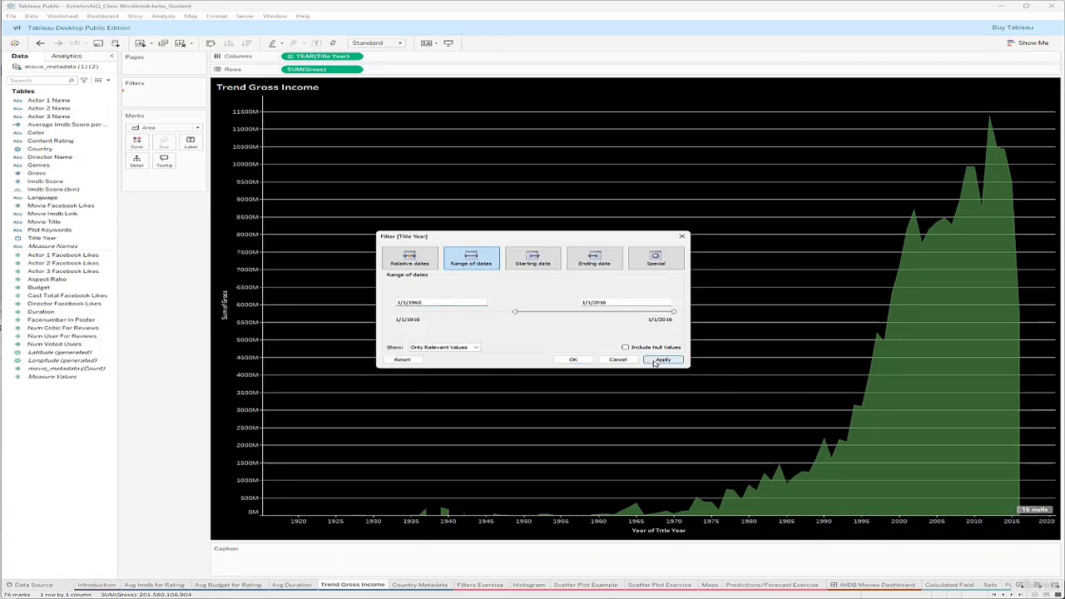
left_click(573, 360)
Return to the IMDB Movies Dashboard and examine the yearly values along the Trend Gross Income chart
left_click(839, 585)
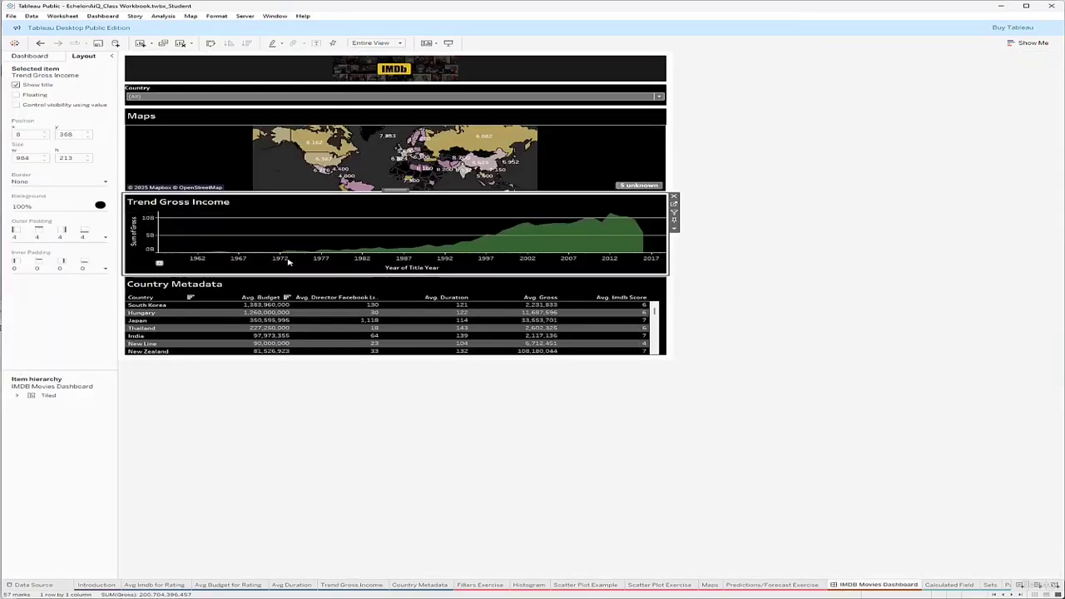
mouse_move(261, 254)
mouse_move(420, 251)
mouse_move(583, 241)
mouse_move(485, 252)
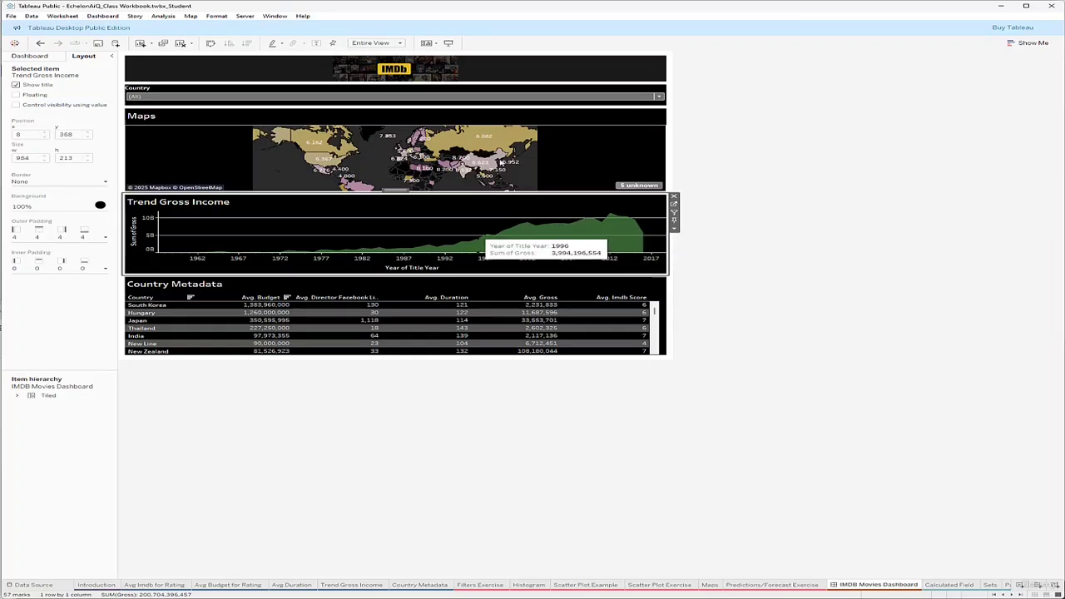
Test the dashboard's Country filter with only Brazil selected, and undo the filter selection
left_click(566, 90)
left_click(674, 96)
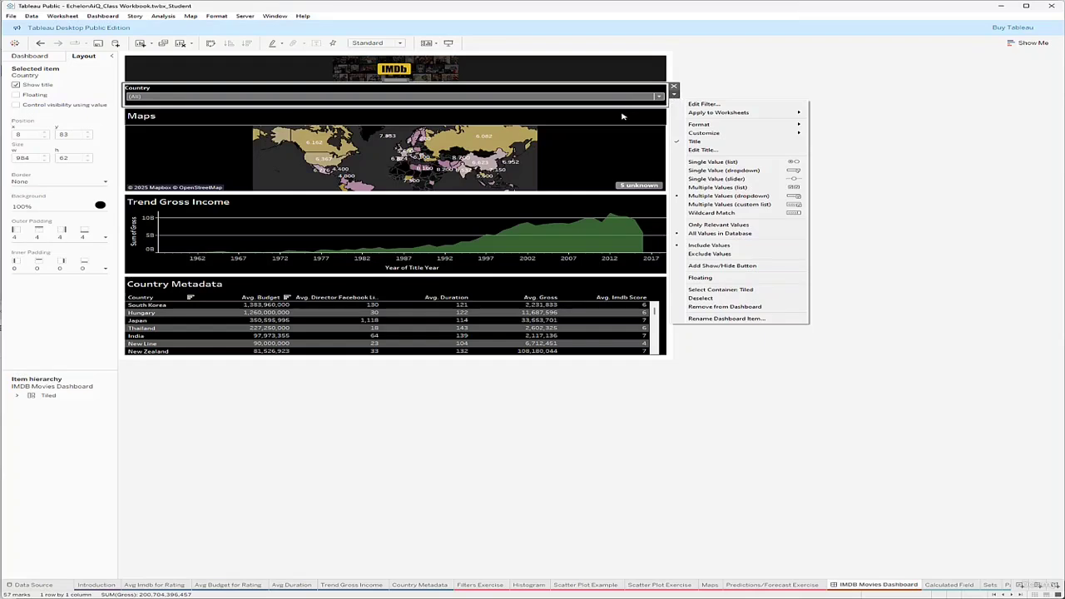
left_click(611, 91)
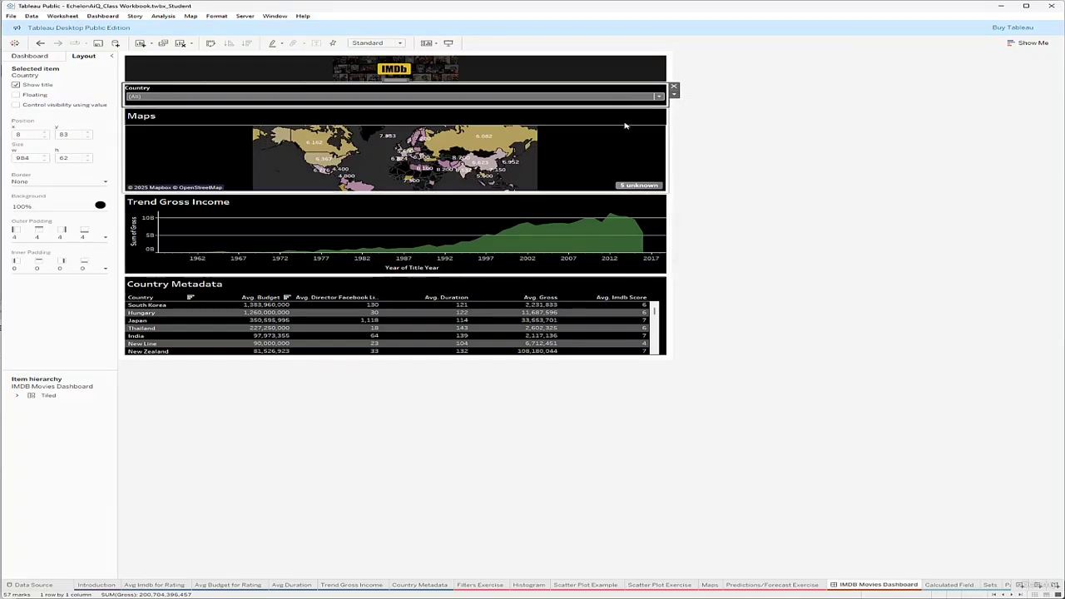
left_click(38, 56)
left_click(630, 97)
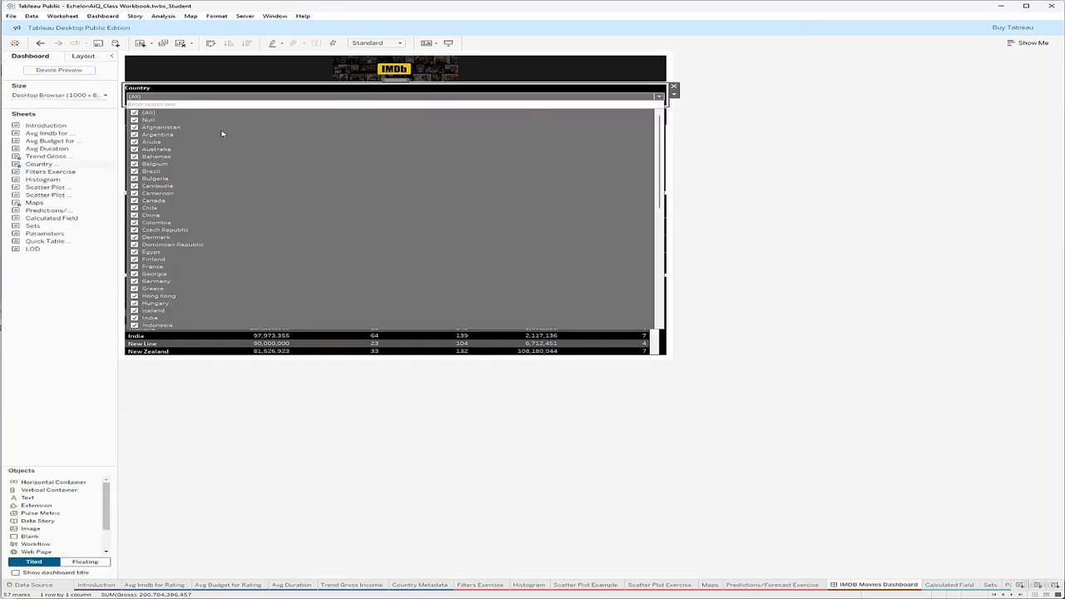
left_click(134, 112)
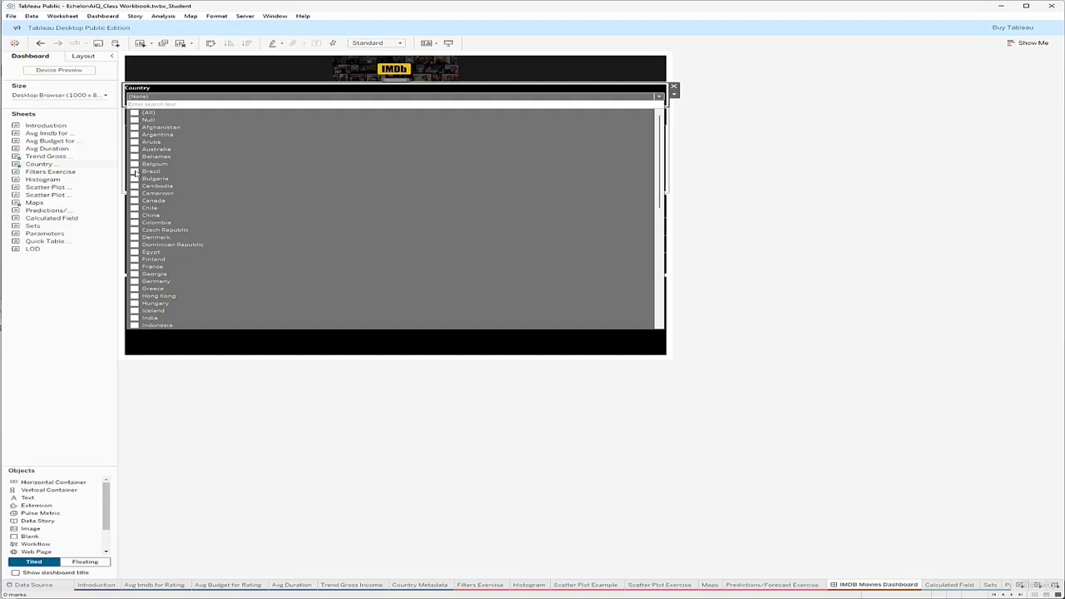
left_click(134, 171)
left_click(250, 357)
left_click(250, 352)
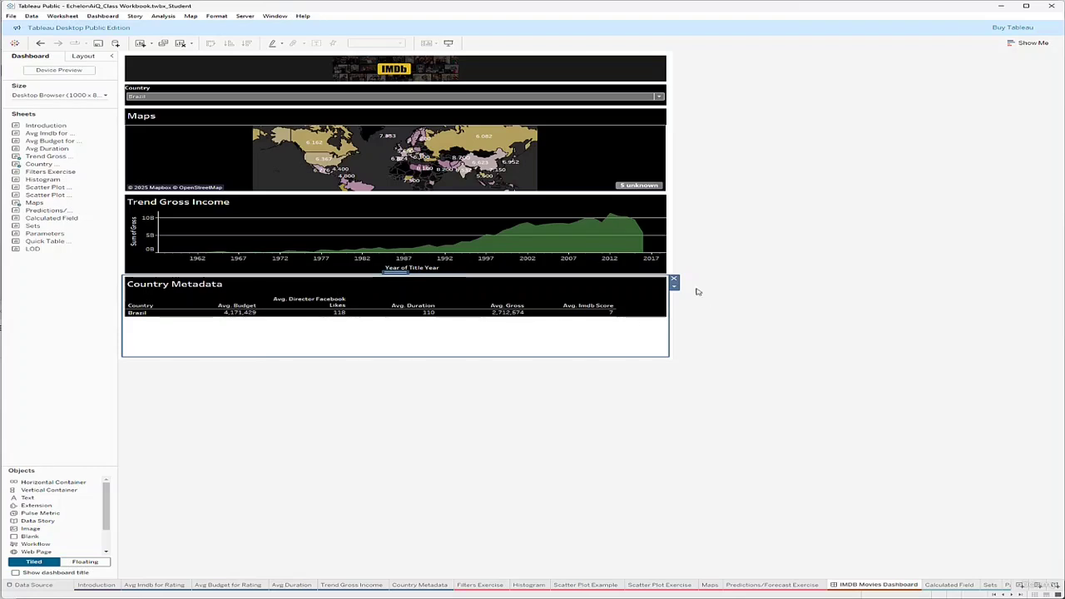
left_click(39, 42)
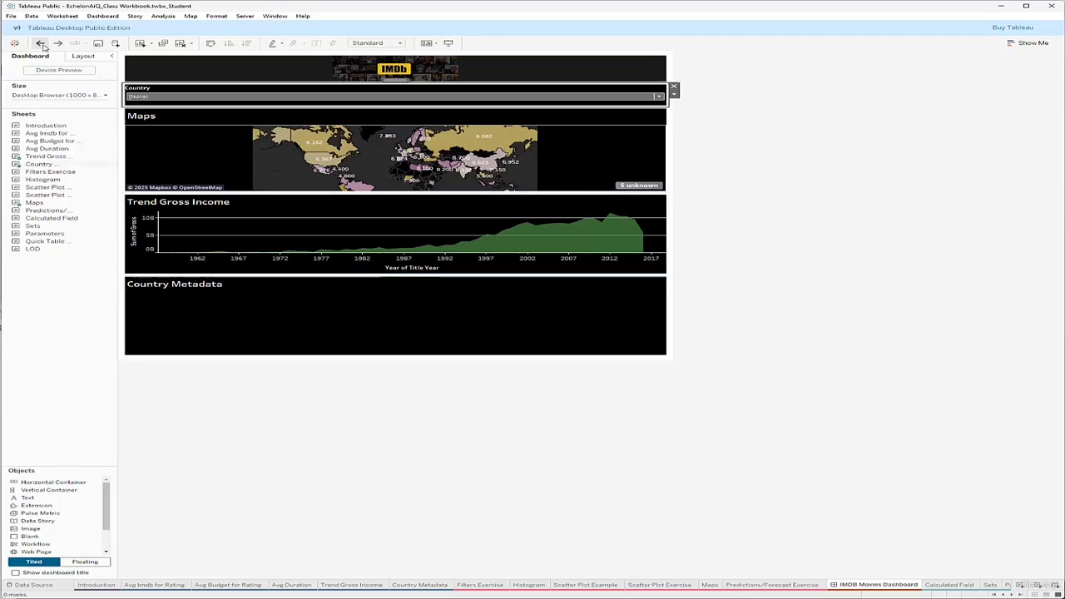
left_click(39, 42)
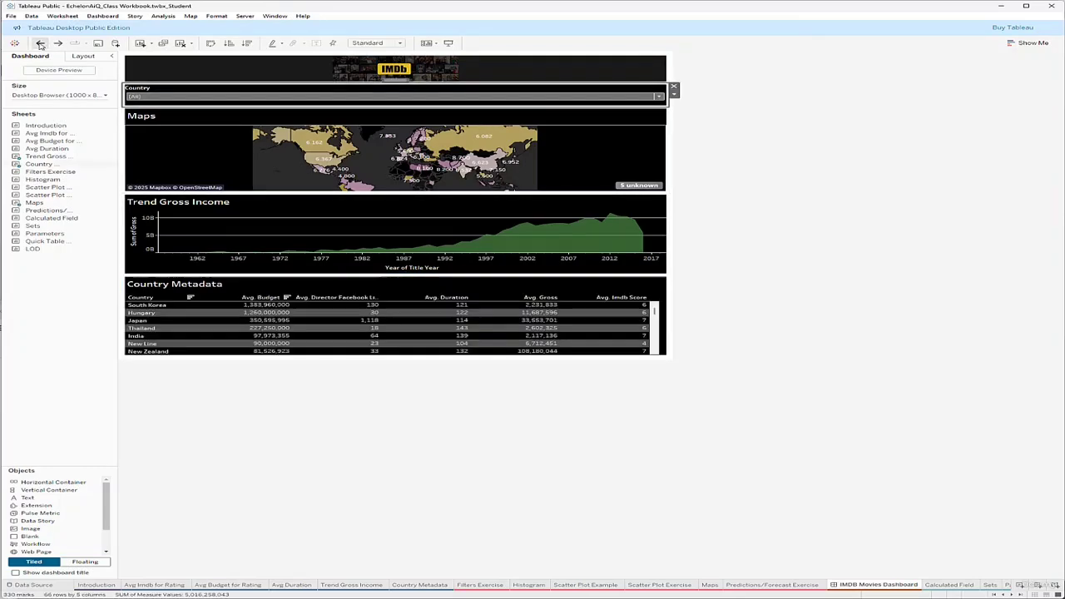
Apply the dashboard's Country filter to all worksheets that share its data instead of only one worksheet
left_click(674, 96)
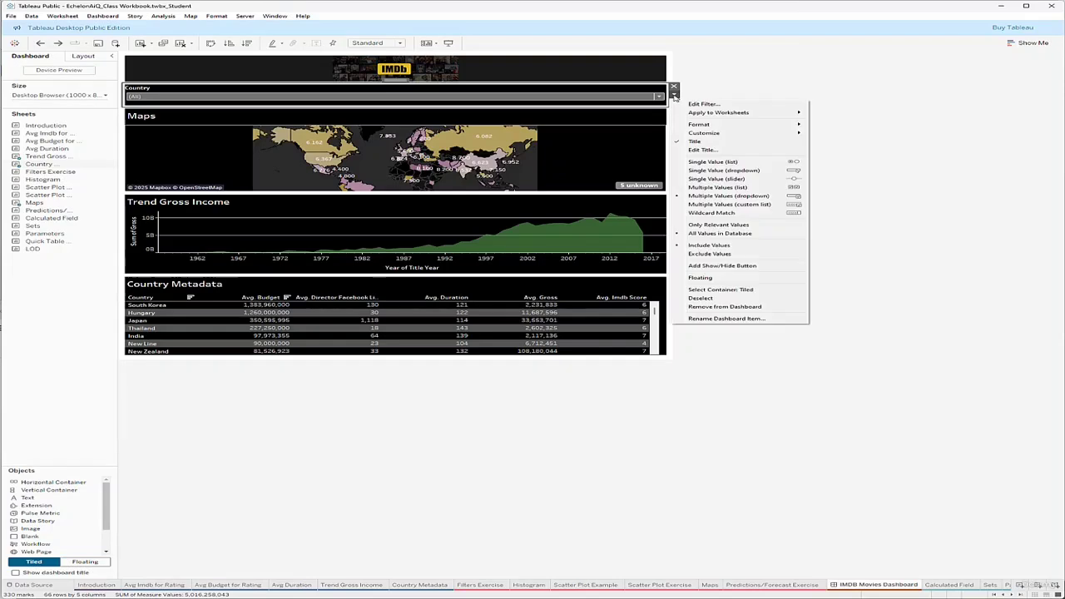
mouse_move(716, 113)
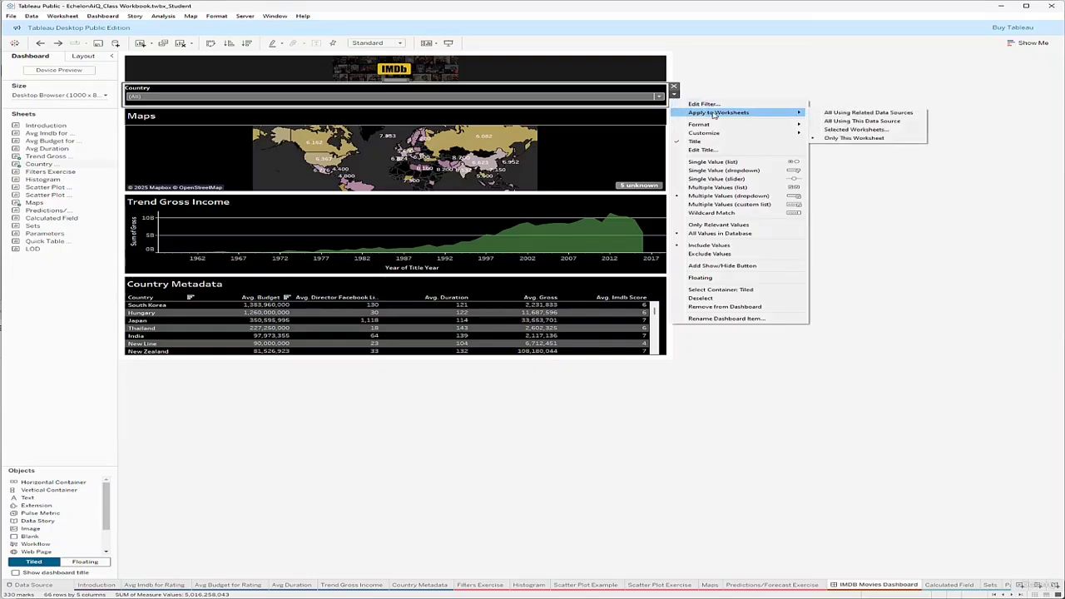
left_click(849, 116)
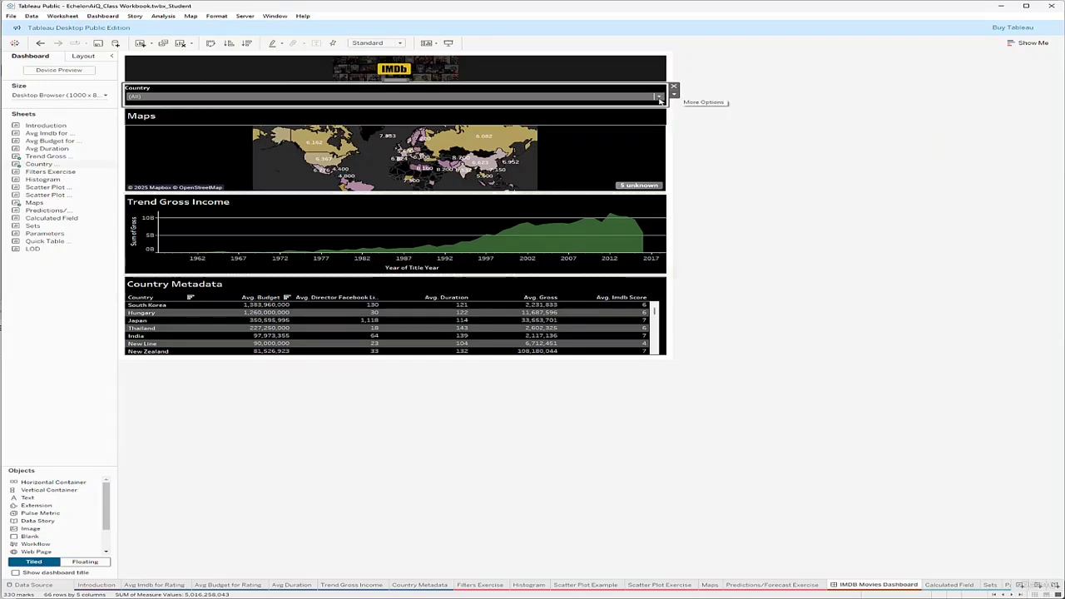
Test the shared Country filter with only Brazil selected and check the map, trend chart and metadata table
left_click(569, 98)
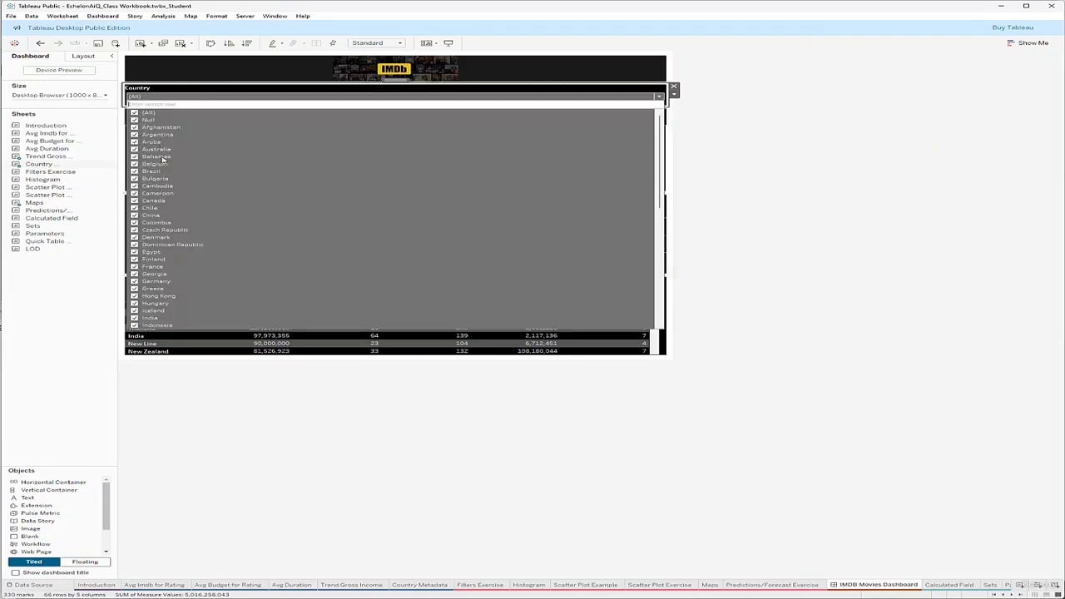
left_click(134, 112)
left_click(135, 172)
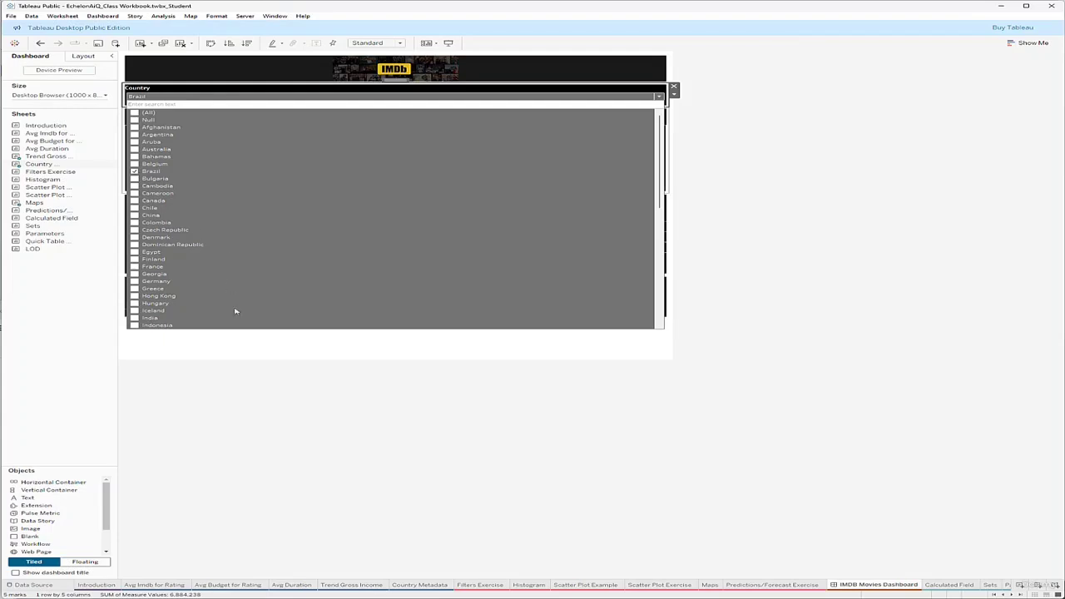
left_click(240, 339)
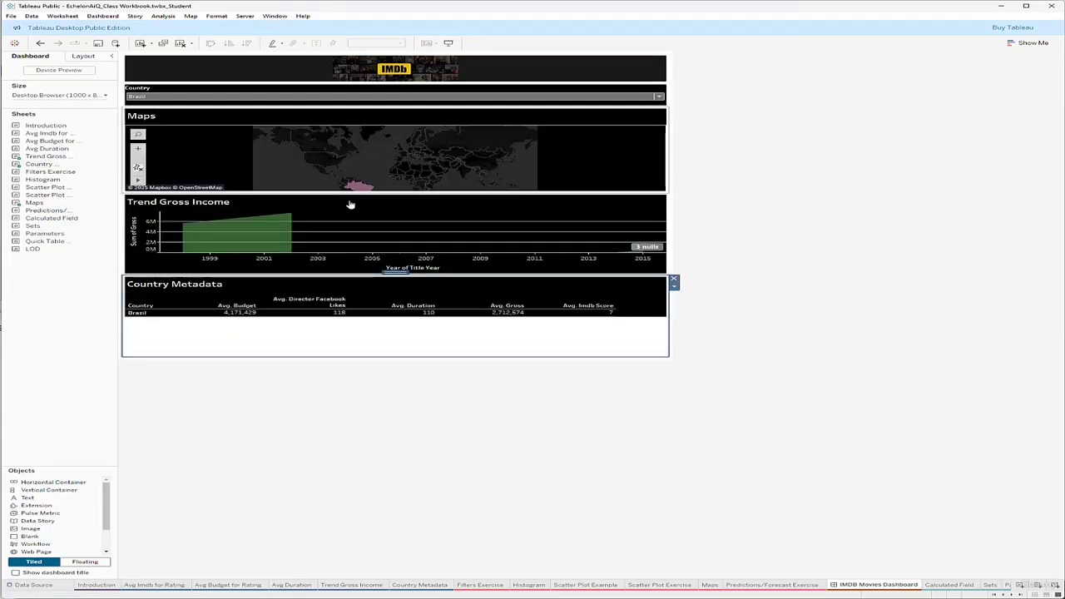
mouse_move(245, 222)
left_click(281, 95)
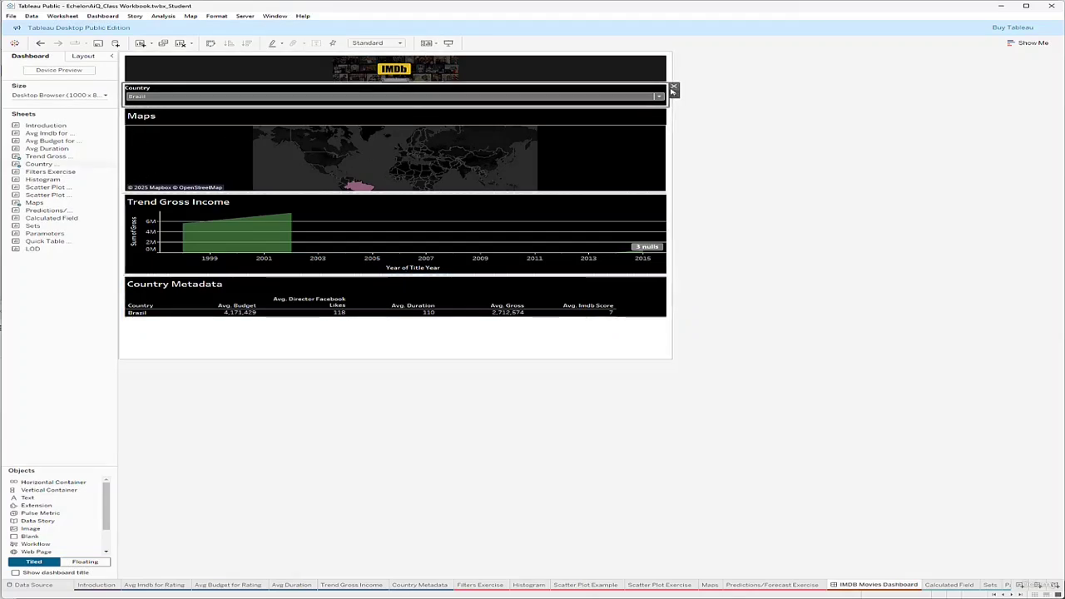
left_click(661, 89)
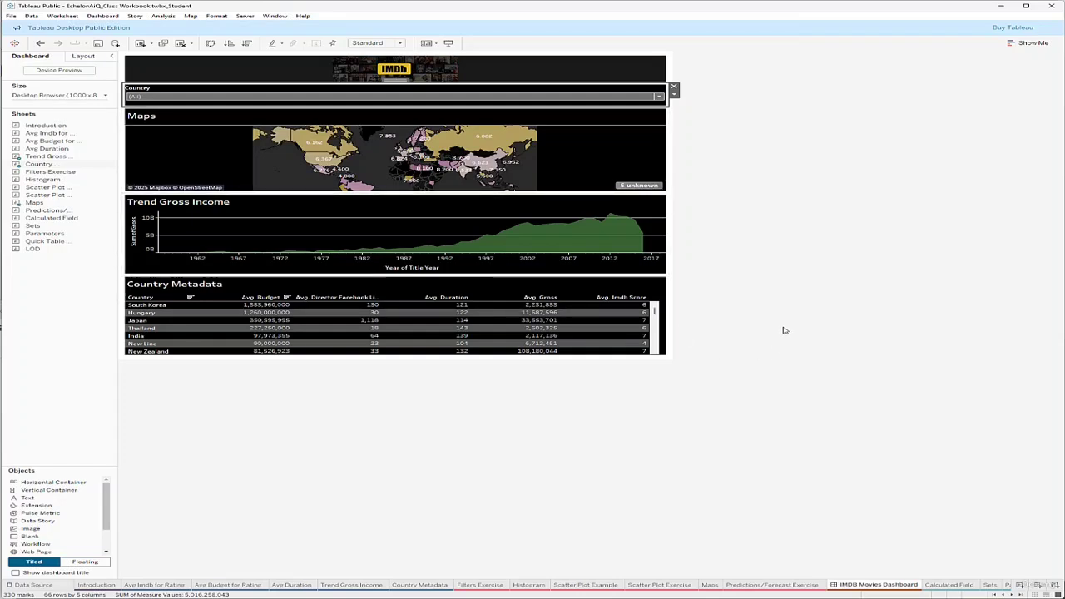
Go to the Calculated Field worksheet
left_click(1011, 595)
left_click(1010, 595)
left_click(1010, 595)
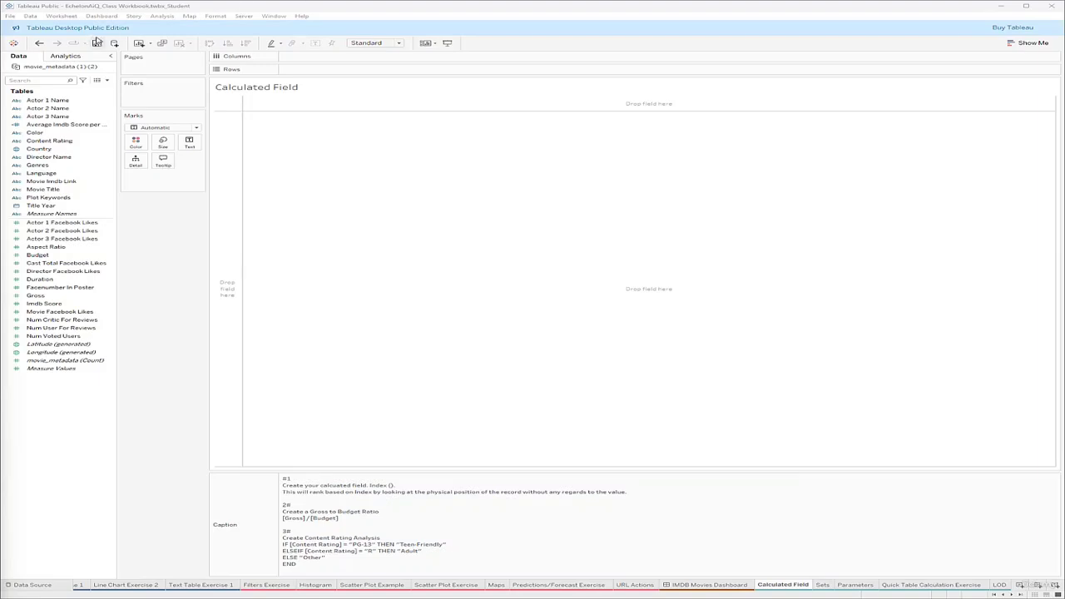
Start a new calculated field and browse the function reference in its editor
left_click(162, 17)
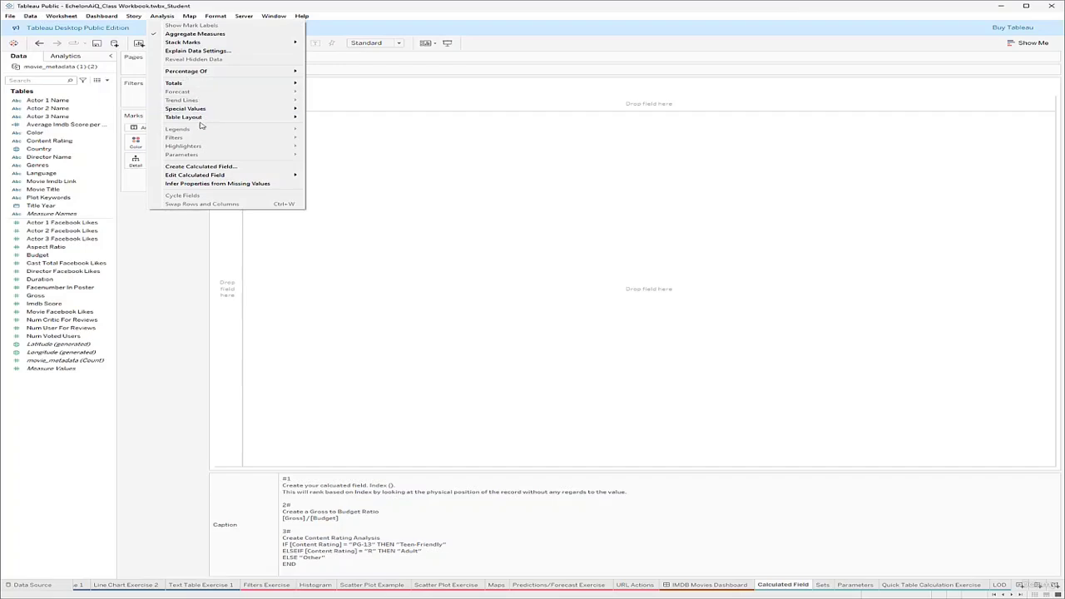
left_click(200, 166)
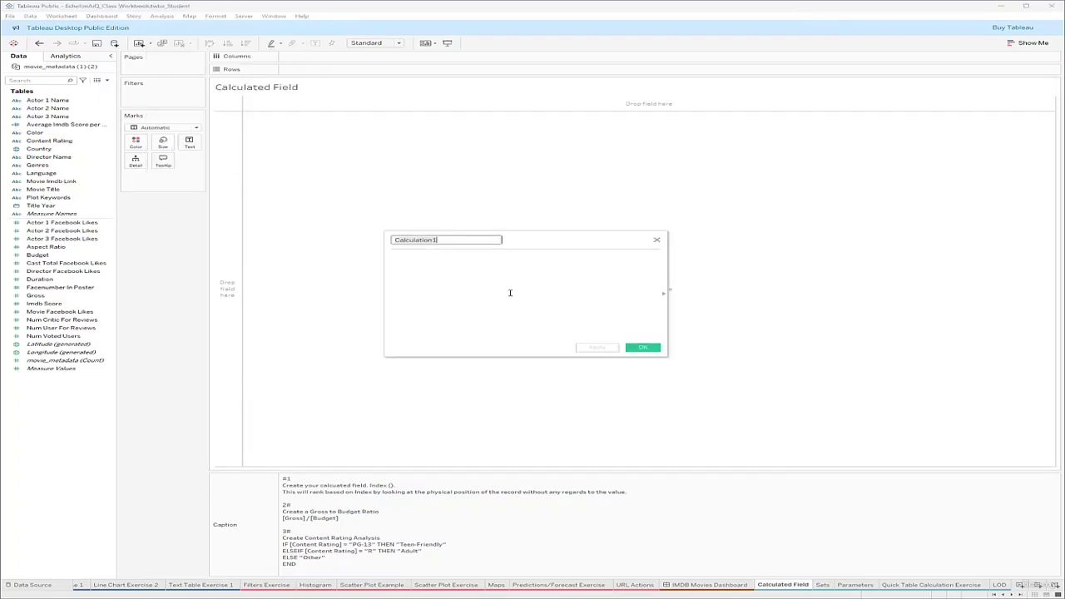
left_click(665, 293)
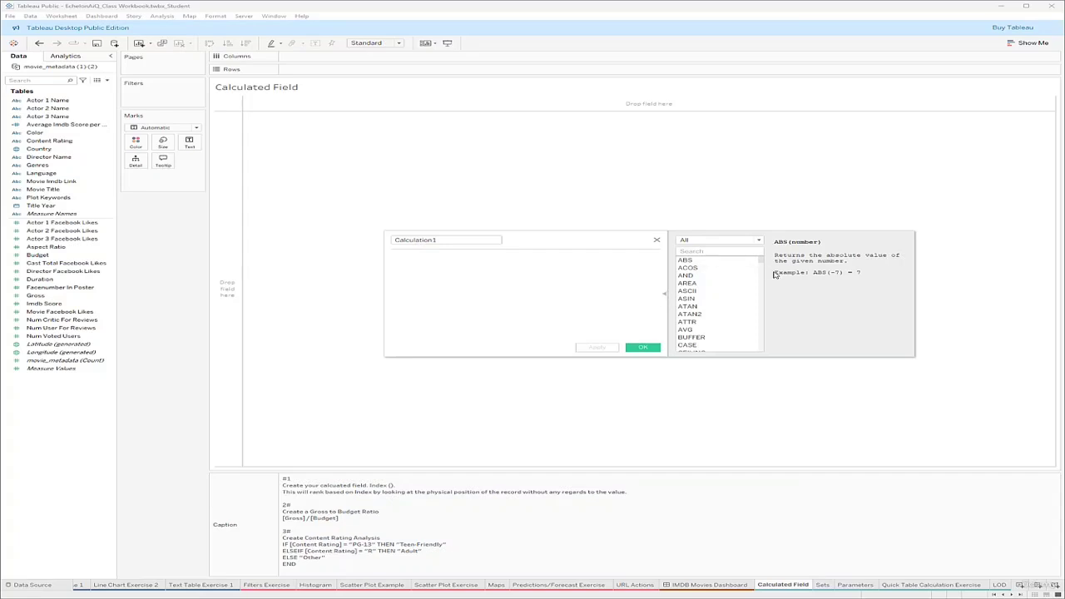
scroll(692, 273, "down", 6)
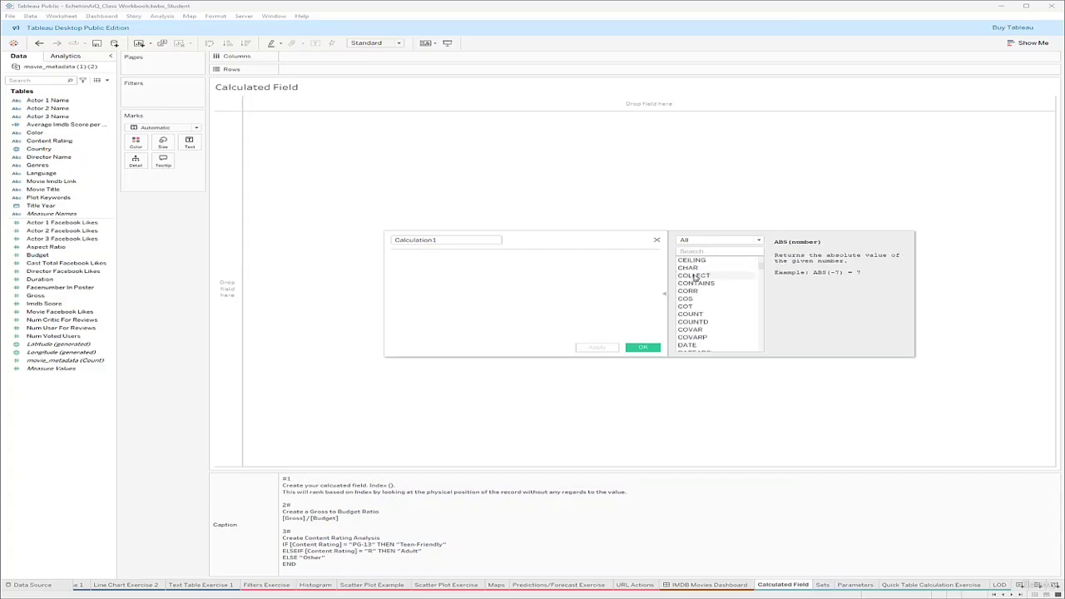
scroll(696, 277, "down", 3)
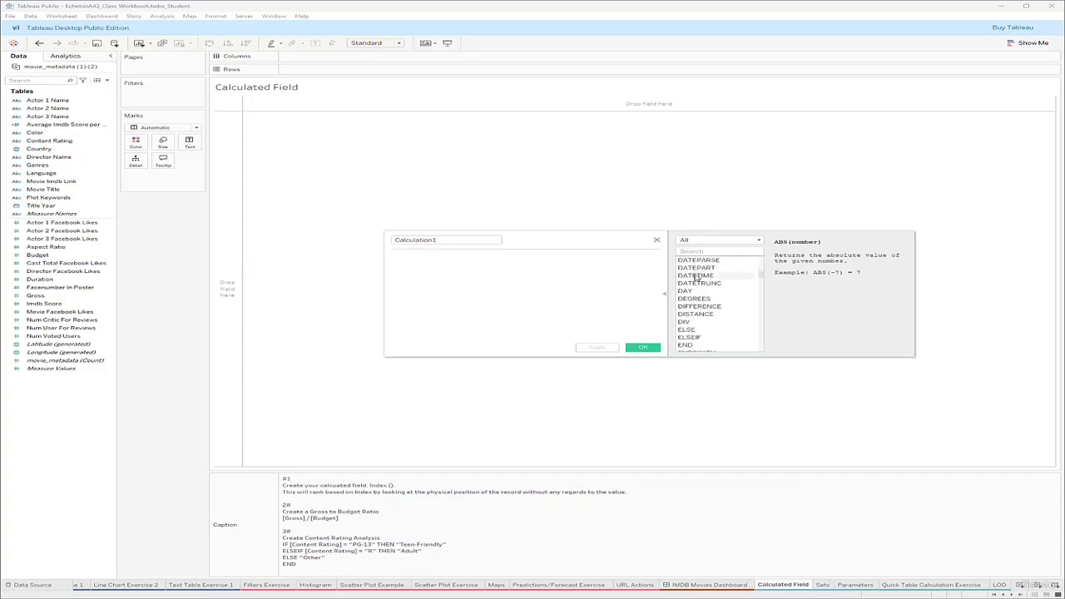
scroll(698, 277, "up", 3)
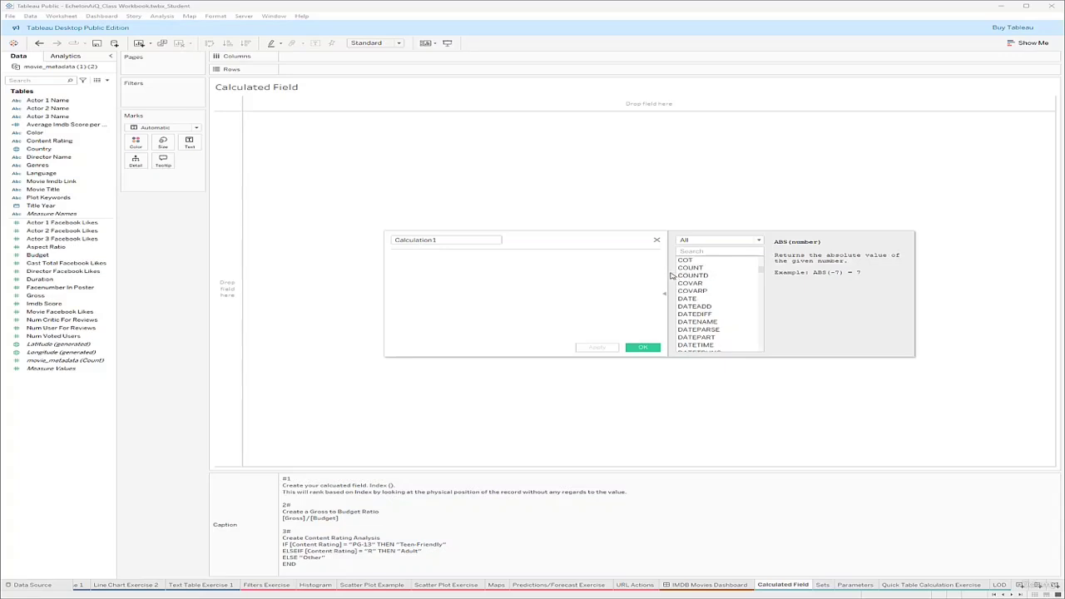
scroll(716, 274, "up", 6)
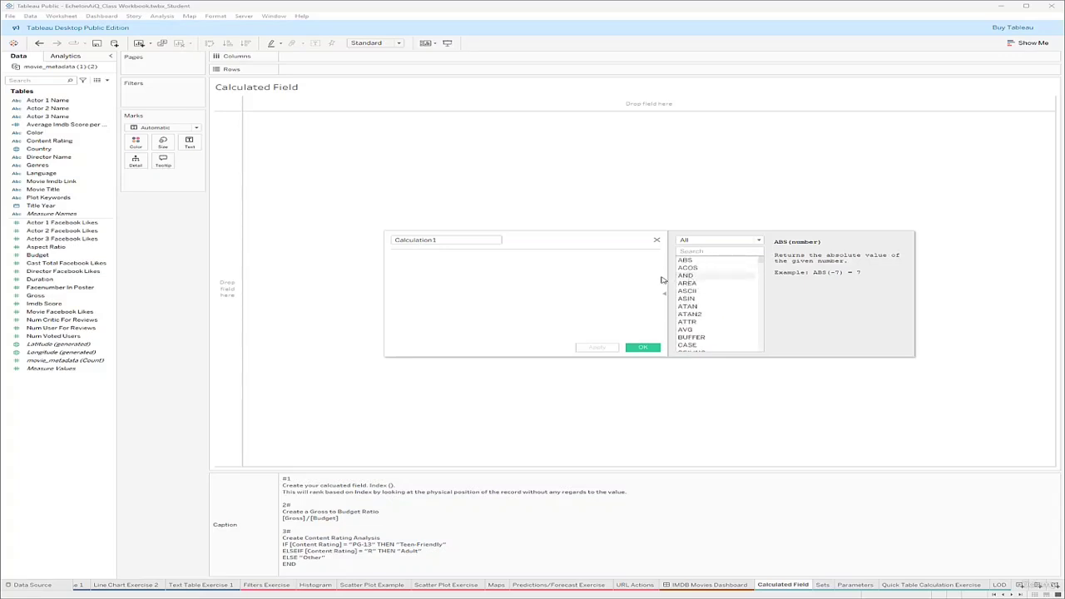
Name the calculated field Rank, give it the formula index() and save it
left_click(482, 260)
left_click(435, 240)
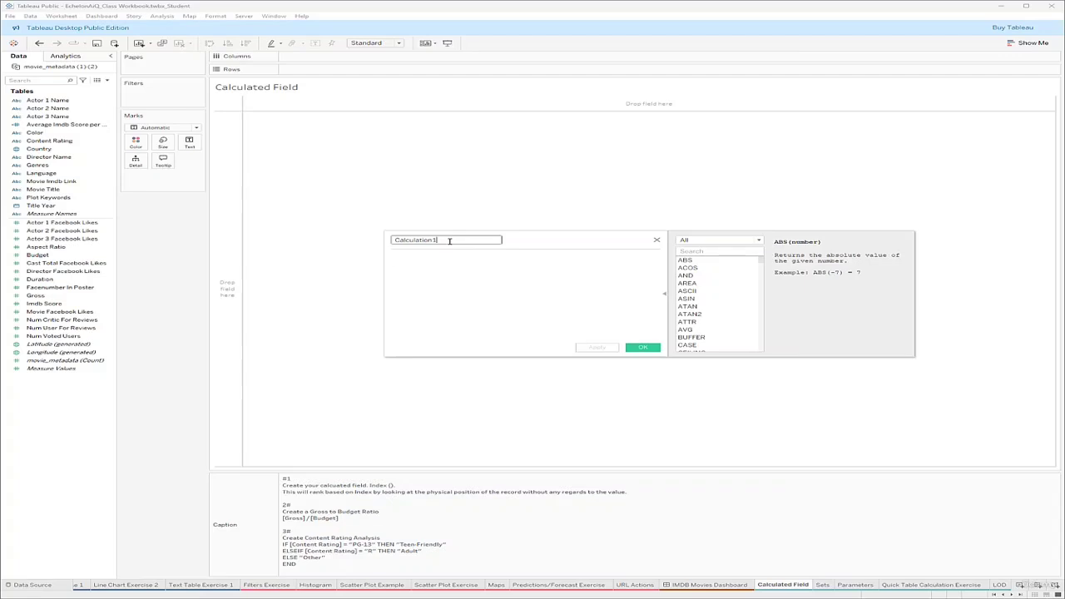
left_click_drag(449, 241, 363, 240)
type("Rank")
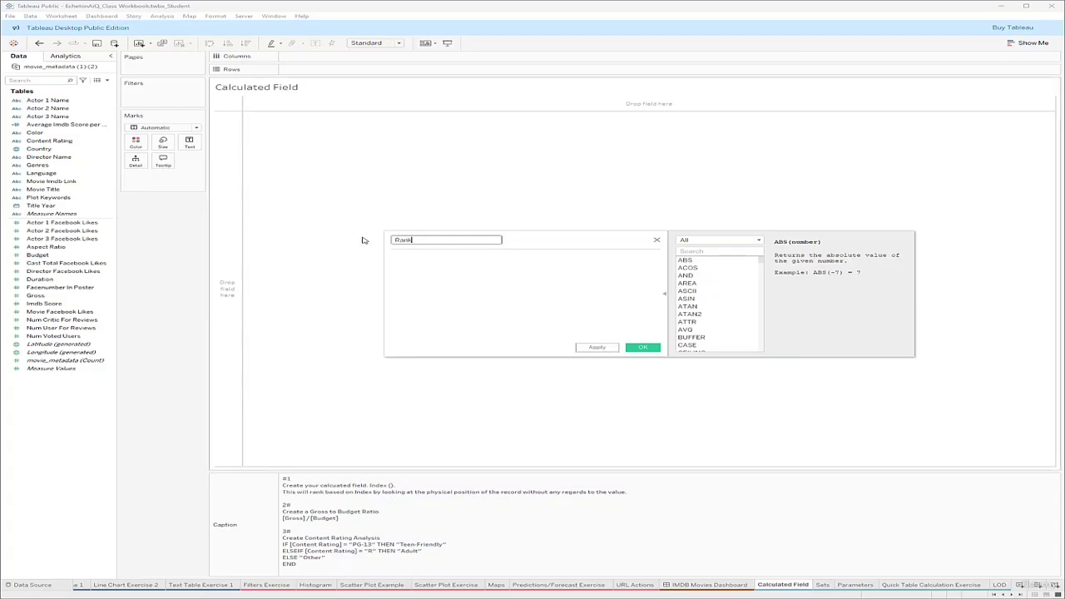
left_click(397, 254)
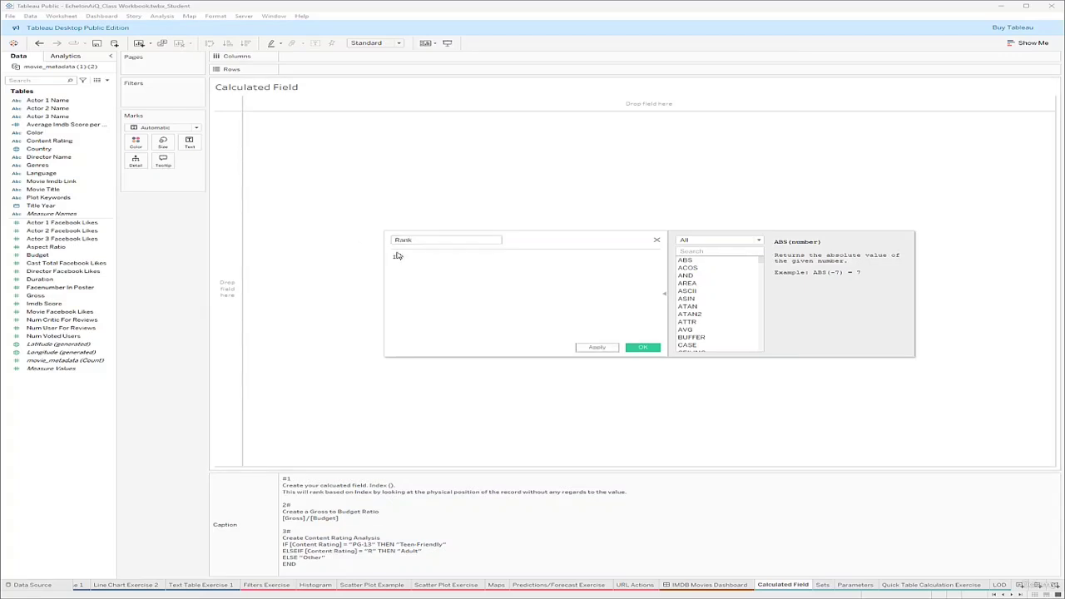
type("index()")
left_click(645, 348)
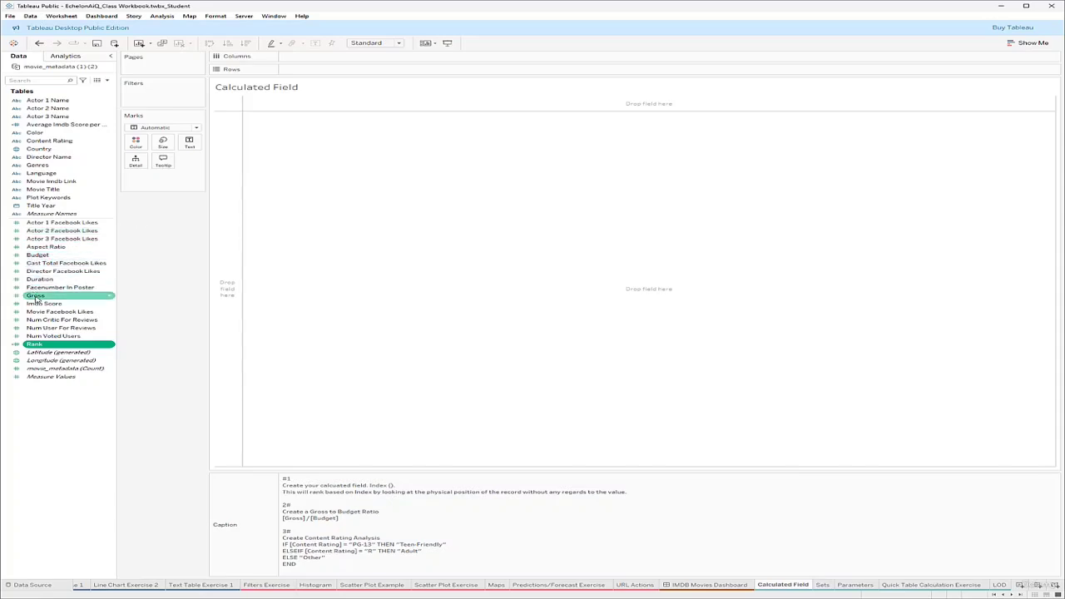
Plot the Gross and Budget measures on rows to compare their totals
left_click_drag(36, 295, 291, 74)
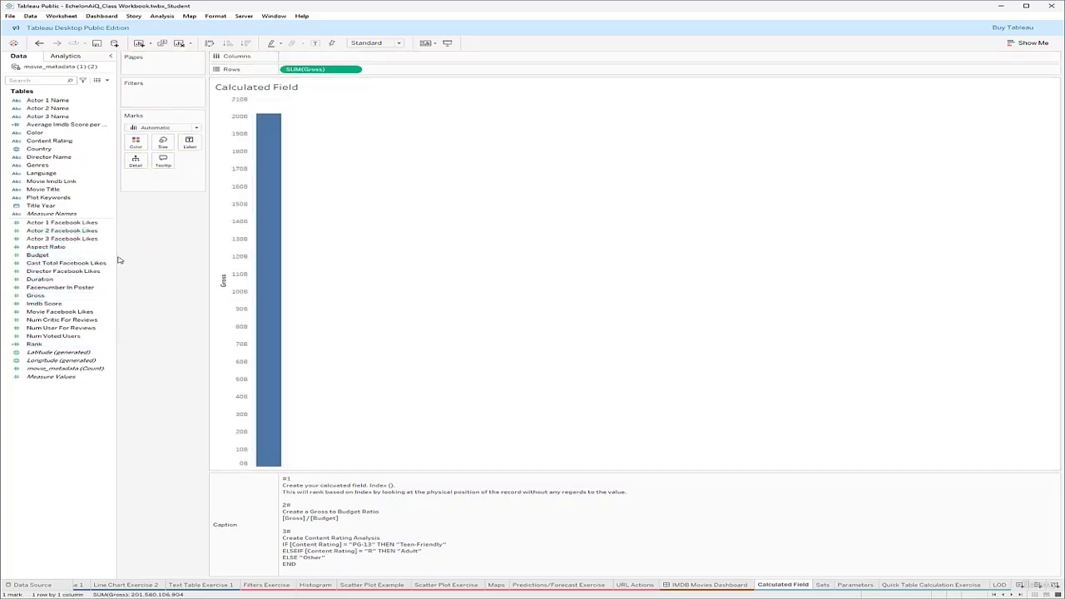
mouse_move(46, 280)
left_mouse_down()
mouse_move(38, 256)
mouse_move(405, 89)
mouse_move(408, 71)
left_mouse_up()
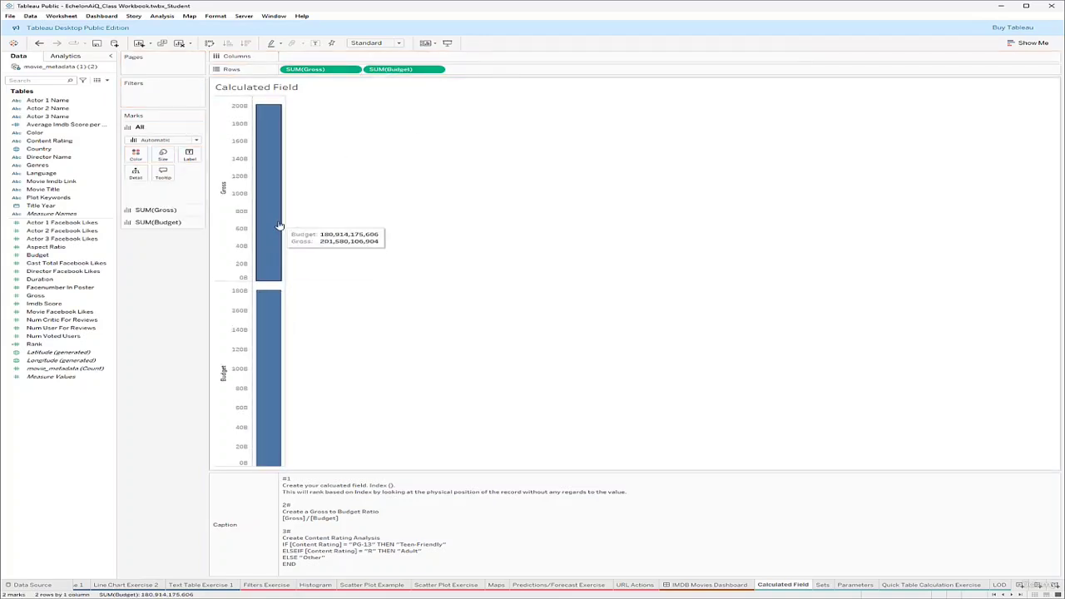
mouse_move(283, 322)
mouse_move(283, 248)
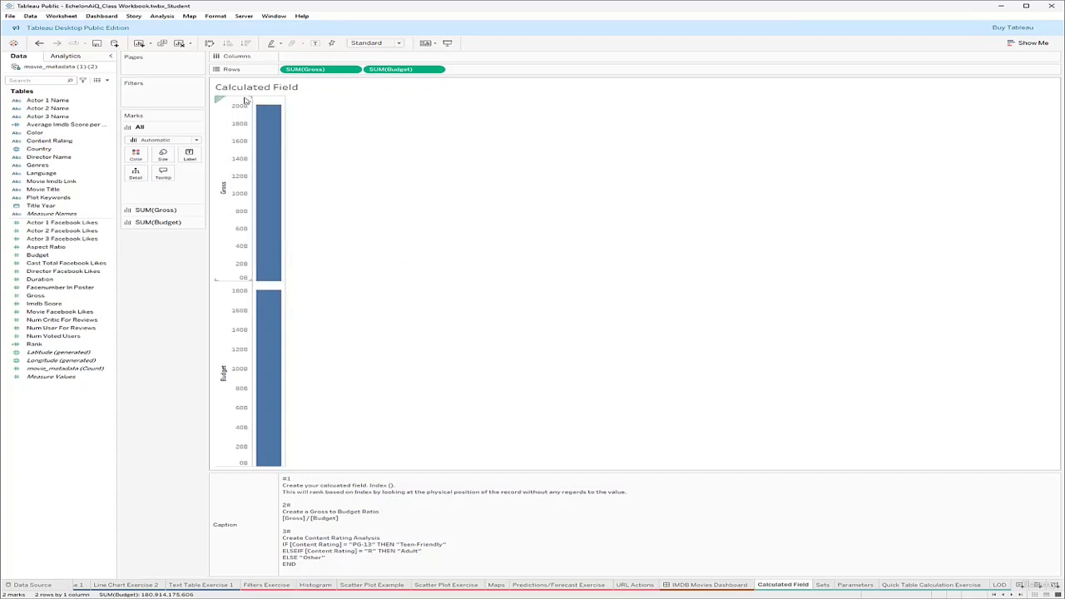
Remove the Gross and Budget measures from the view, leaving the worksheet empty
left_click(356, 70)
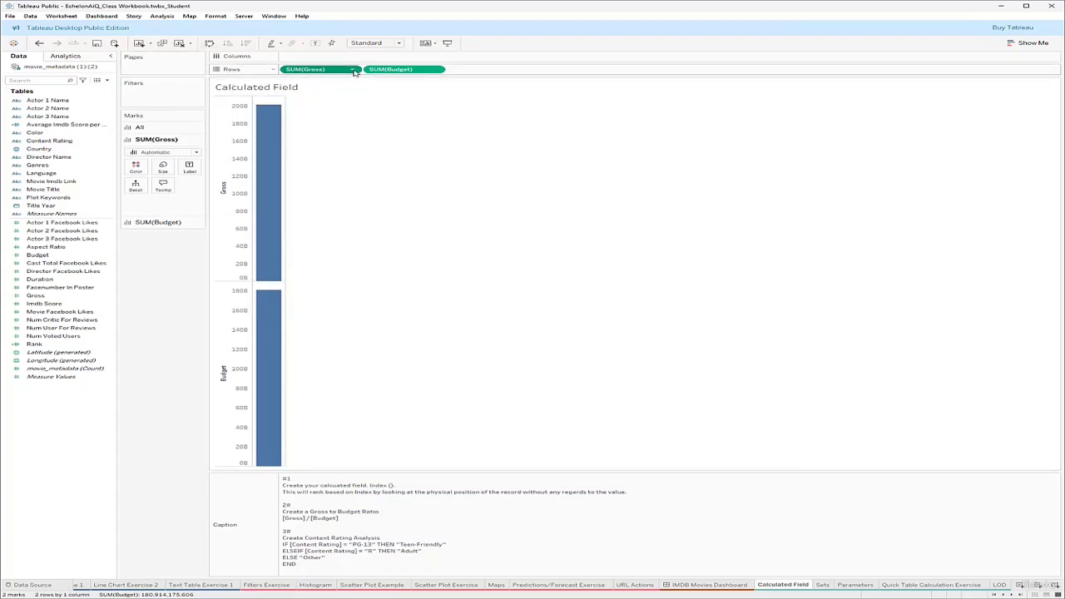
left_click(324, 232)
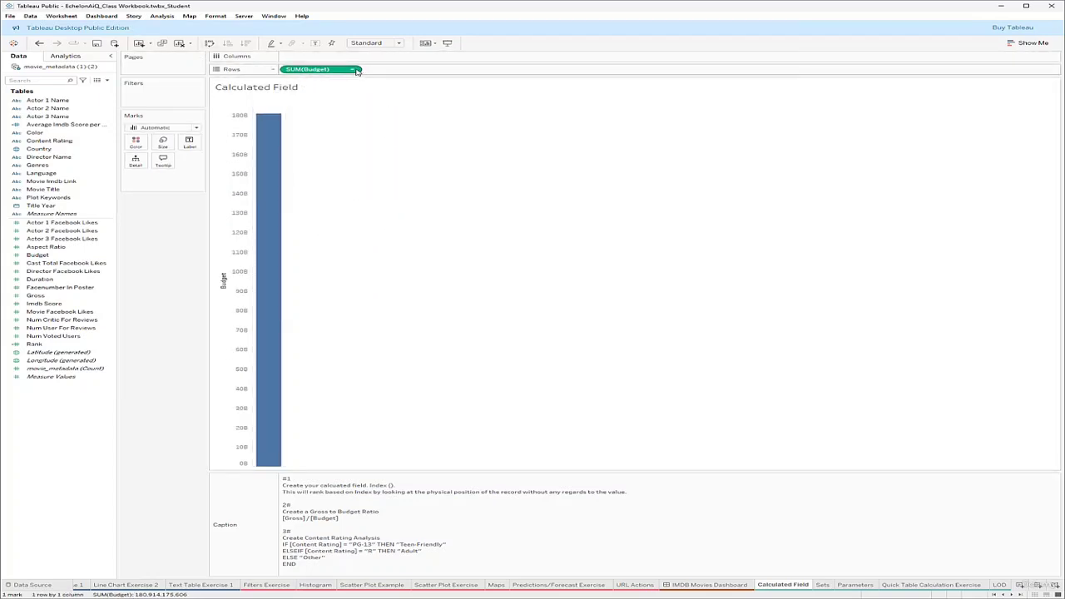
left_click(353, 69)
left_click(337, 222)
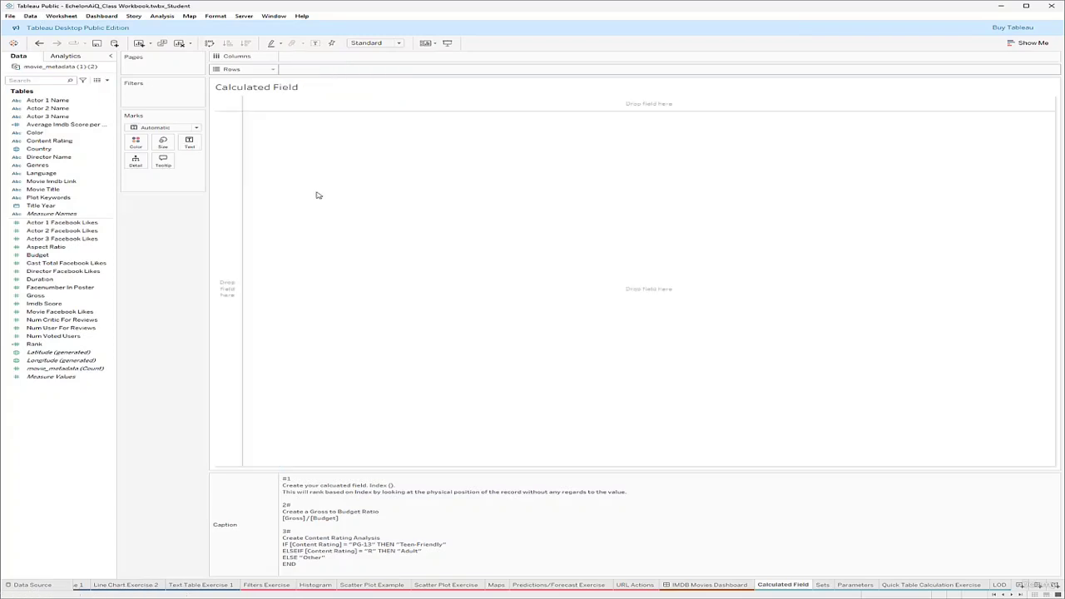
Create a calculated field named Gross Budget Ratio with the formula [Gross]/[Budget] and save it
left_click(161, 16)
left_click(199, 166)
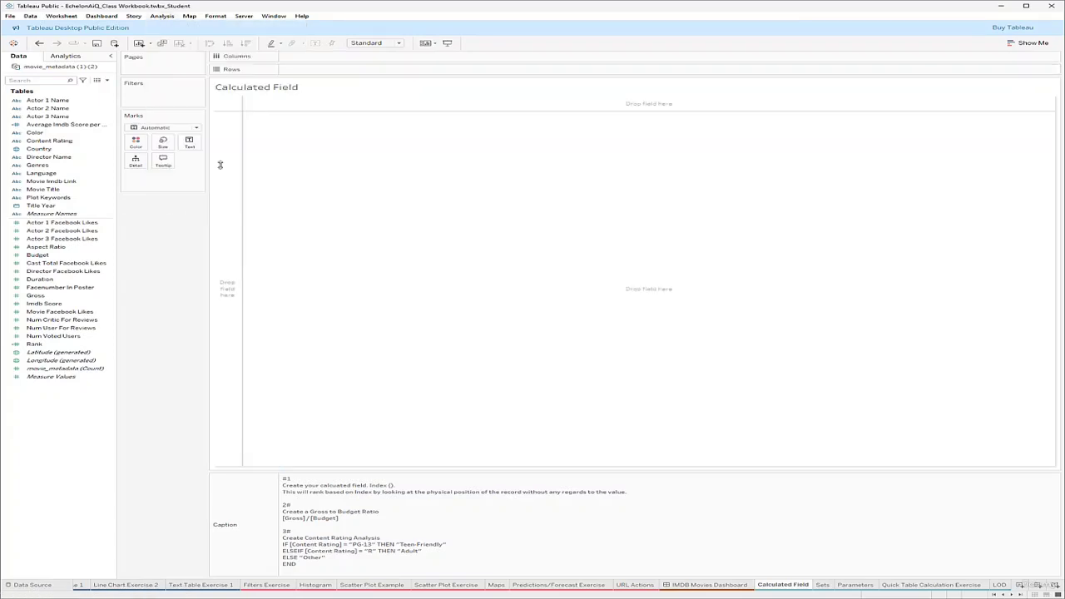
key("BackSpace")
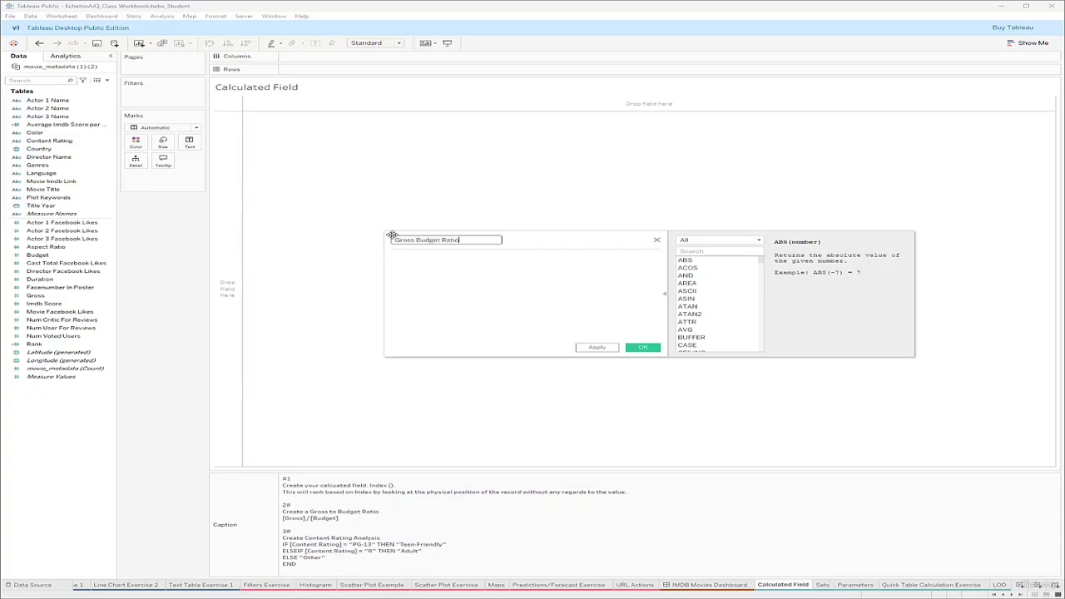
key("Tab")
type("gros")
left_click(449, 263)
type("/ budget")
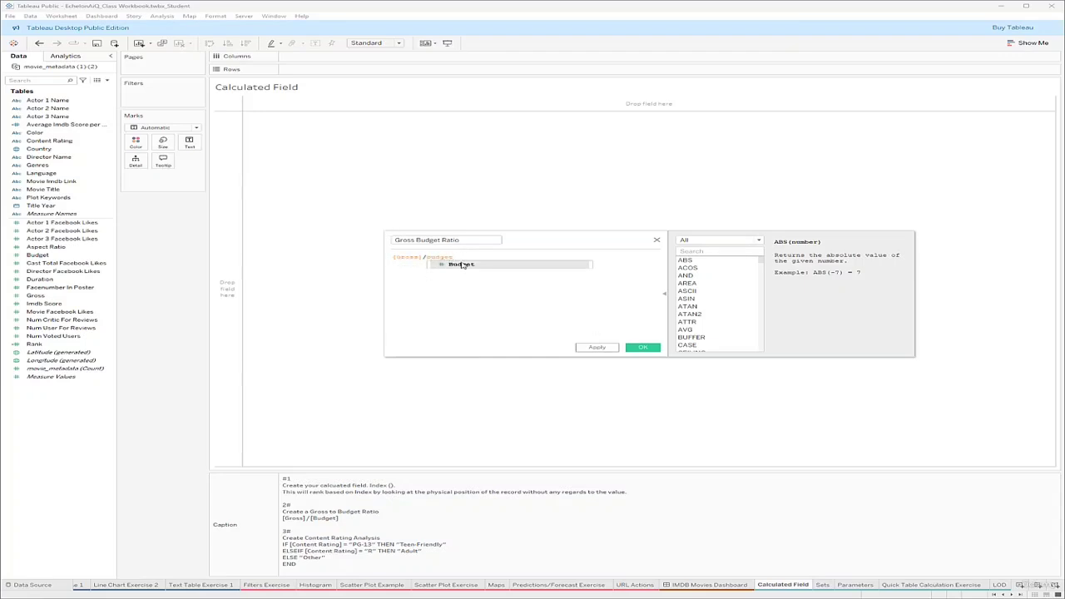
left_click(467, 266)
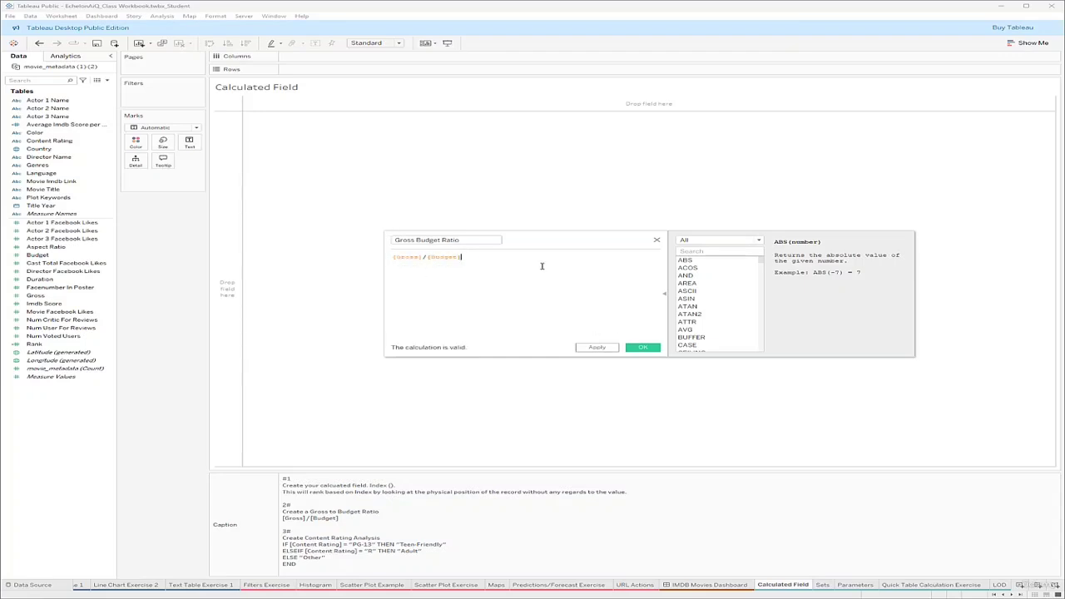
left_click(649, 349)
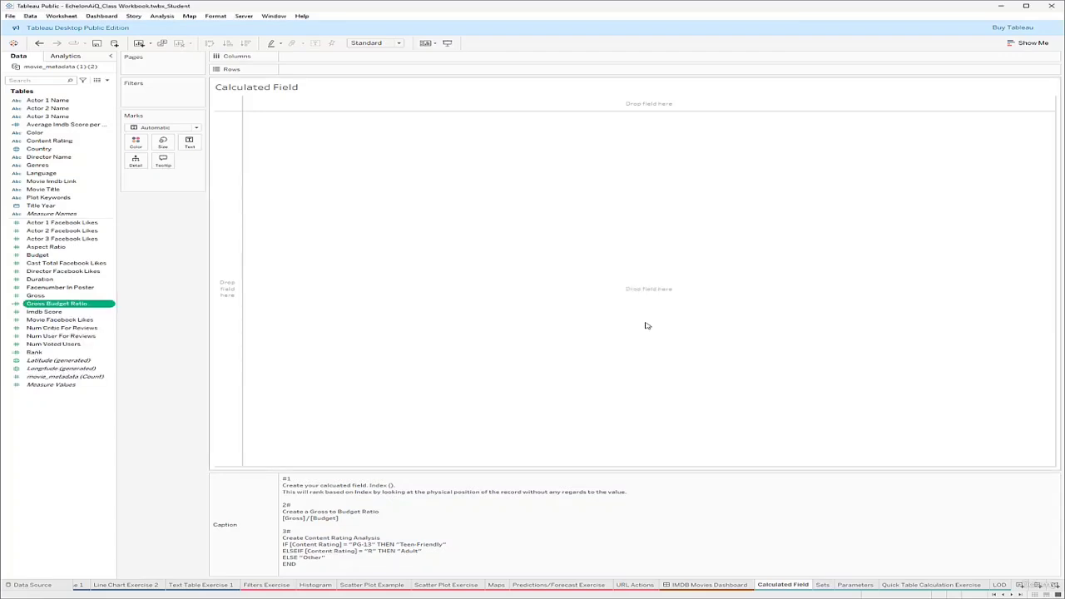
Place Gross Budget Ratio in the view, break it down by all Movie Title members, and display it as a text table
left_click_drag(74, 306, 366, 73)
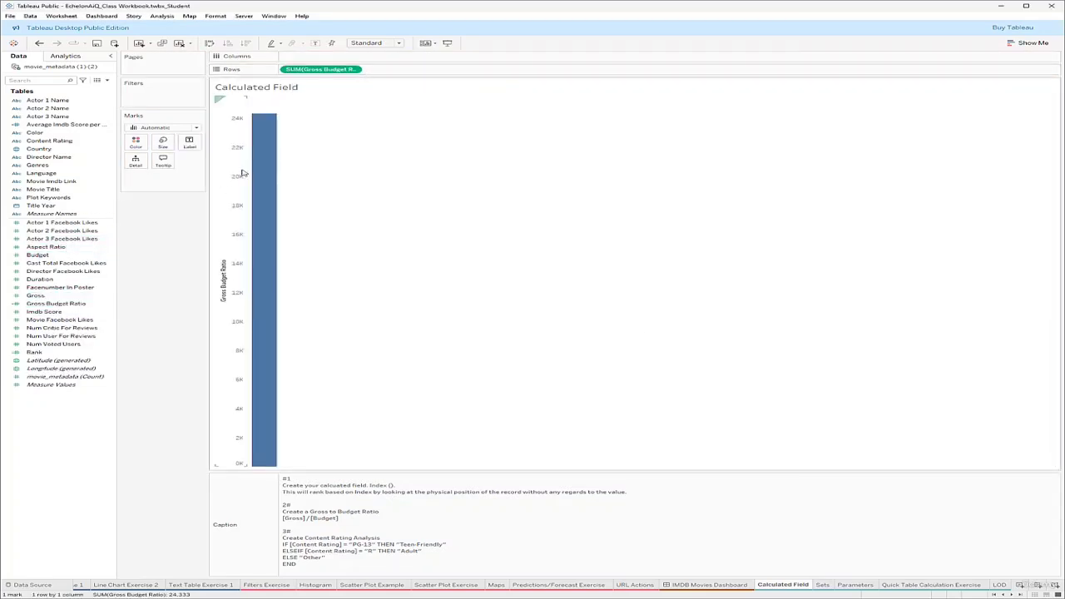
mouse_move(259, 169)
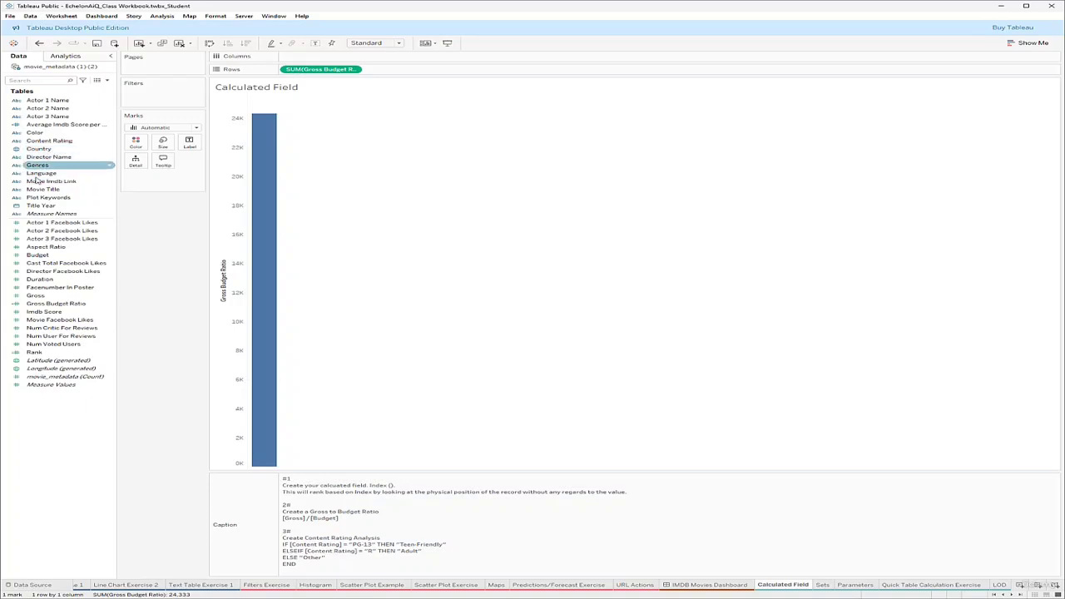
left_click_drag(40, 192, 277, 75)
left_click(548, 299)
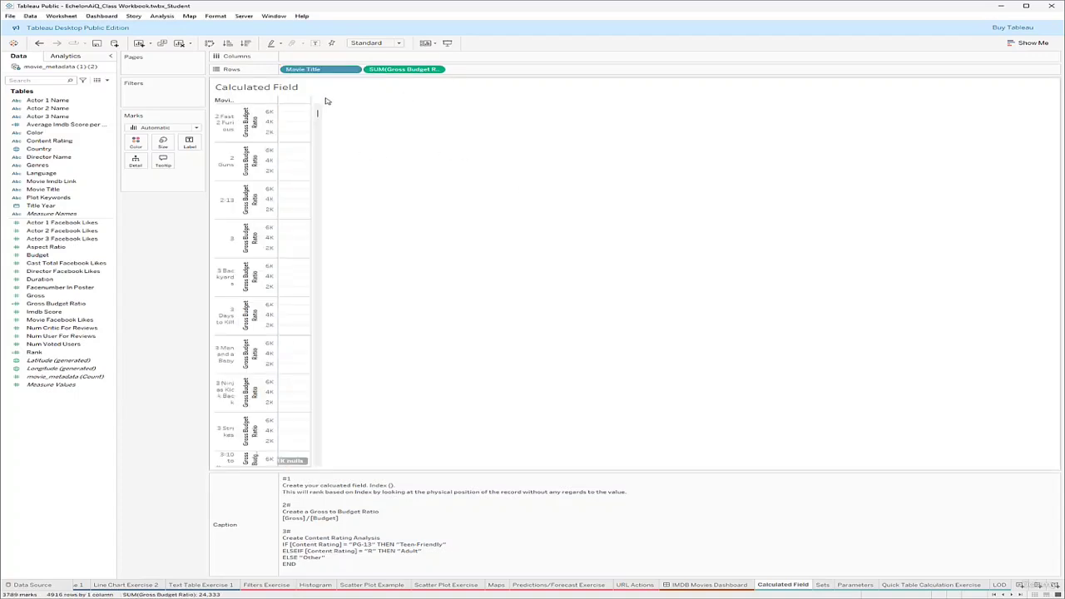
left_click(1032, 42)
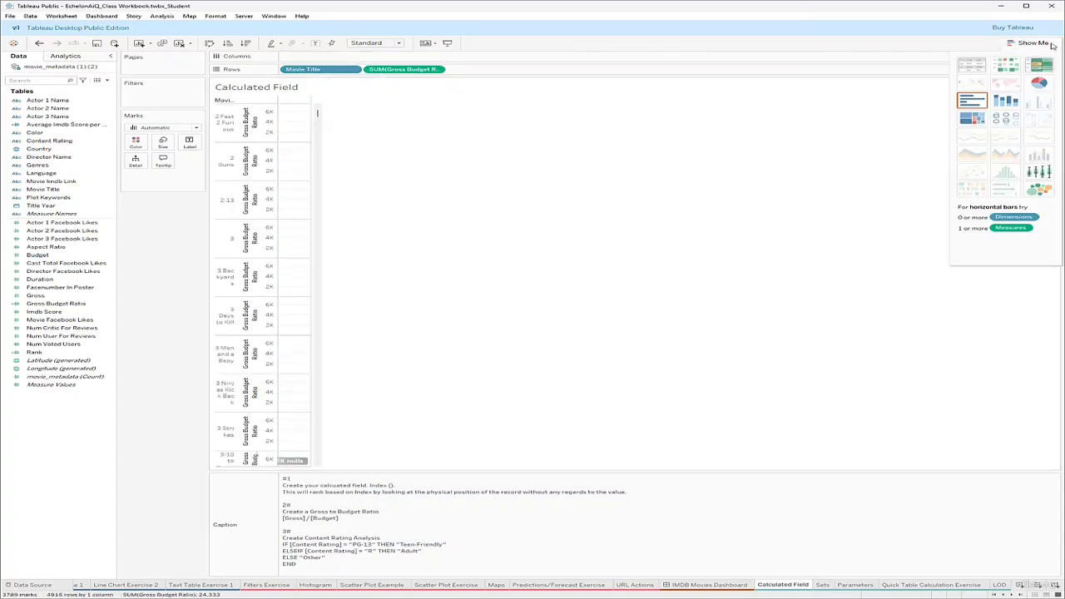
left_click(969, 66)
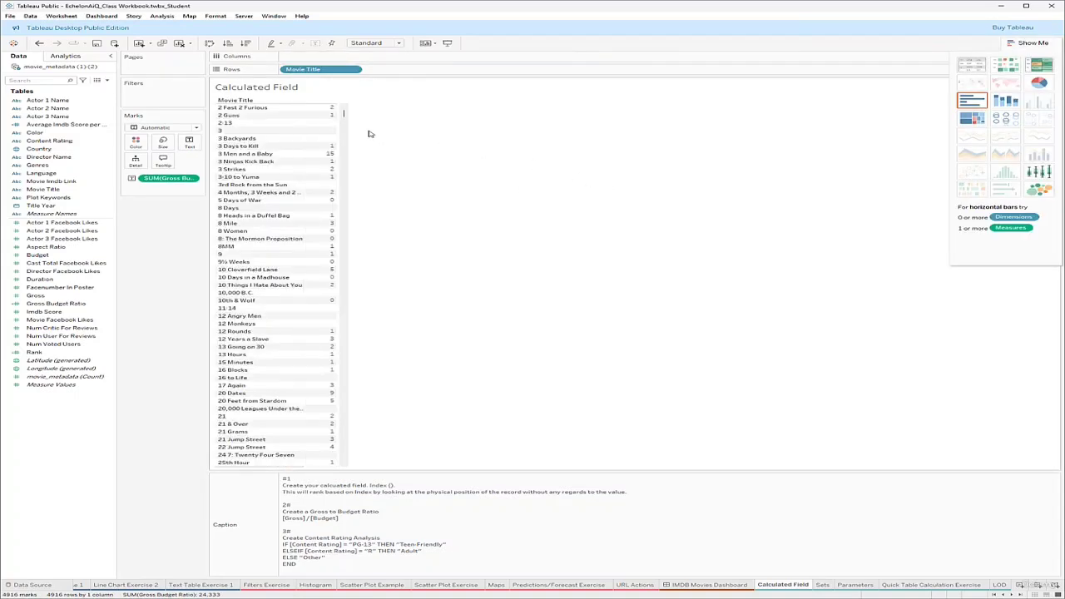
Remove the Gross Budget Ratio values from the movie title table
mouse_move(335, 218)
left_click(191, 180)
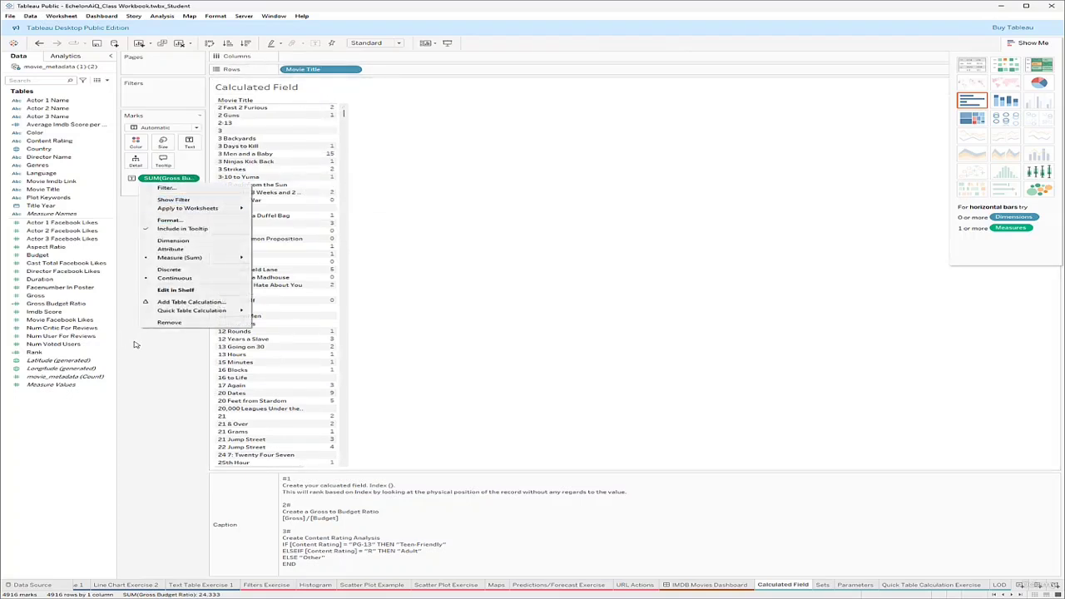
left_click(163, 324)
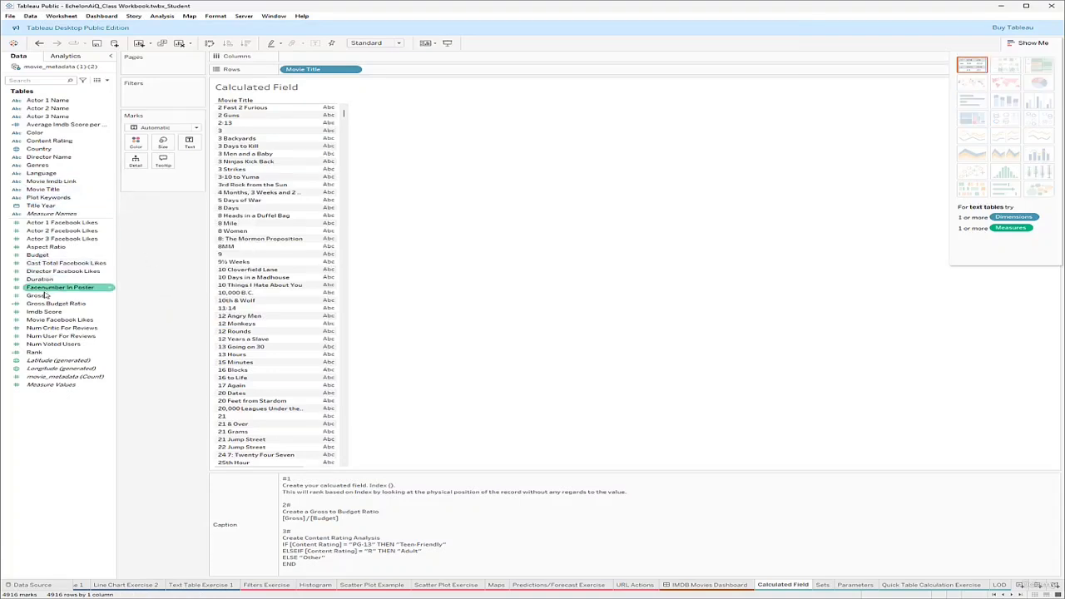
Chart Gross by Movie Title in descending order and convert the view to a text table
left_click_drag(35, 295, 350, 59)
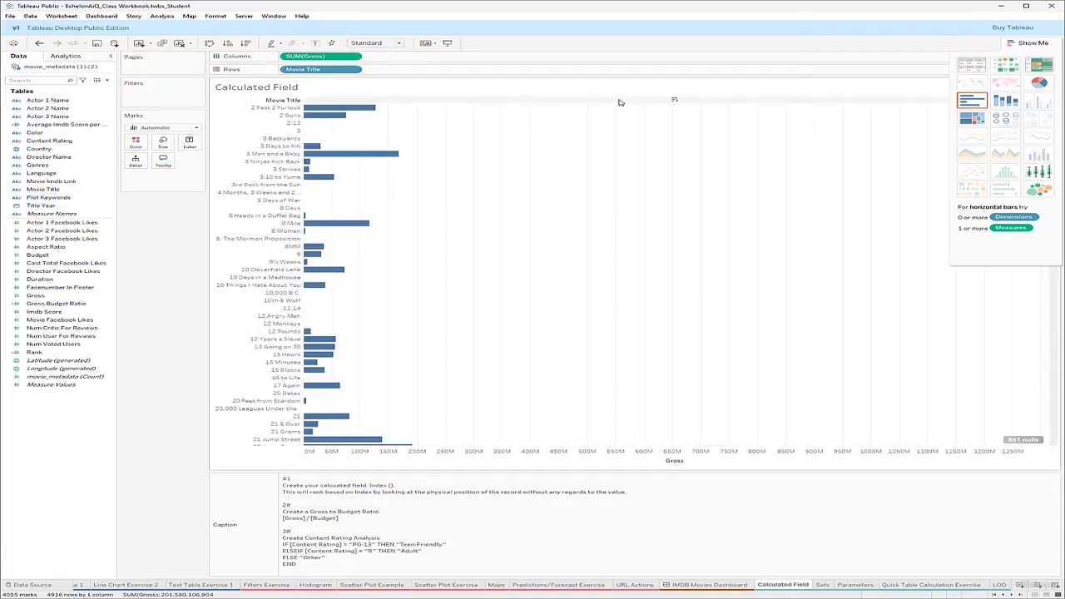
left_click(674, 101)
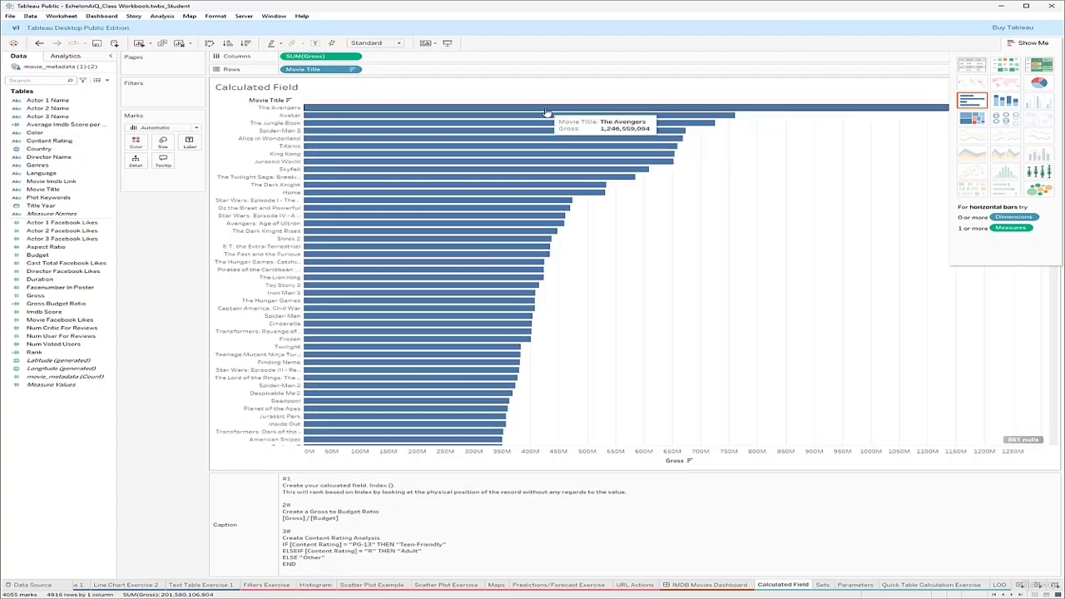
left_click_drag(308, 57, 383, 67)
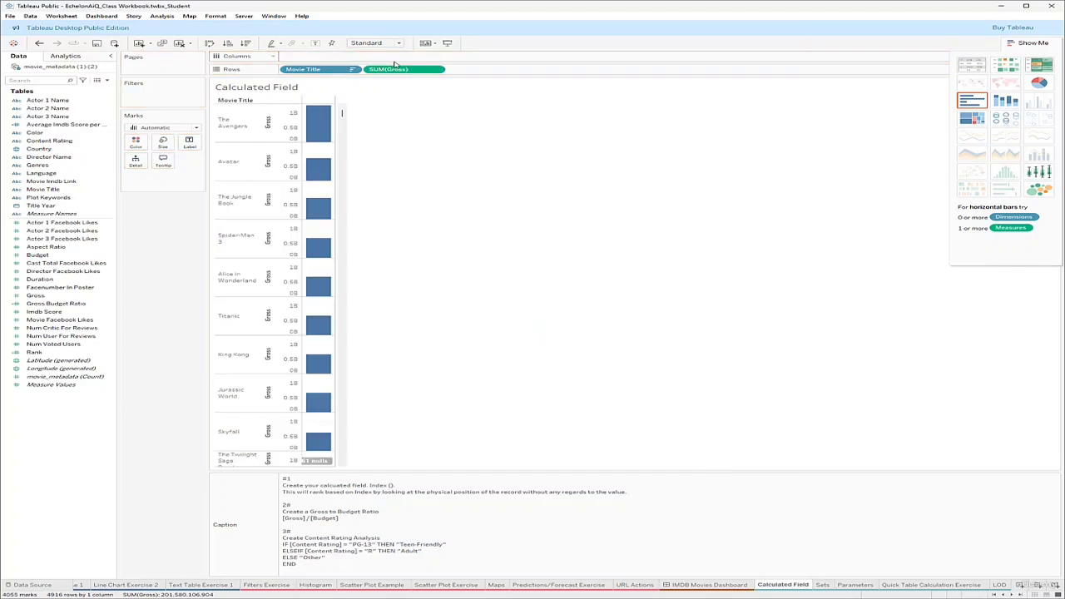
left_click(970, 66)
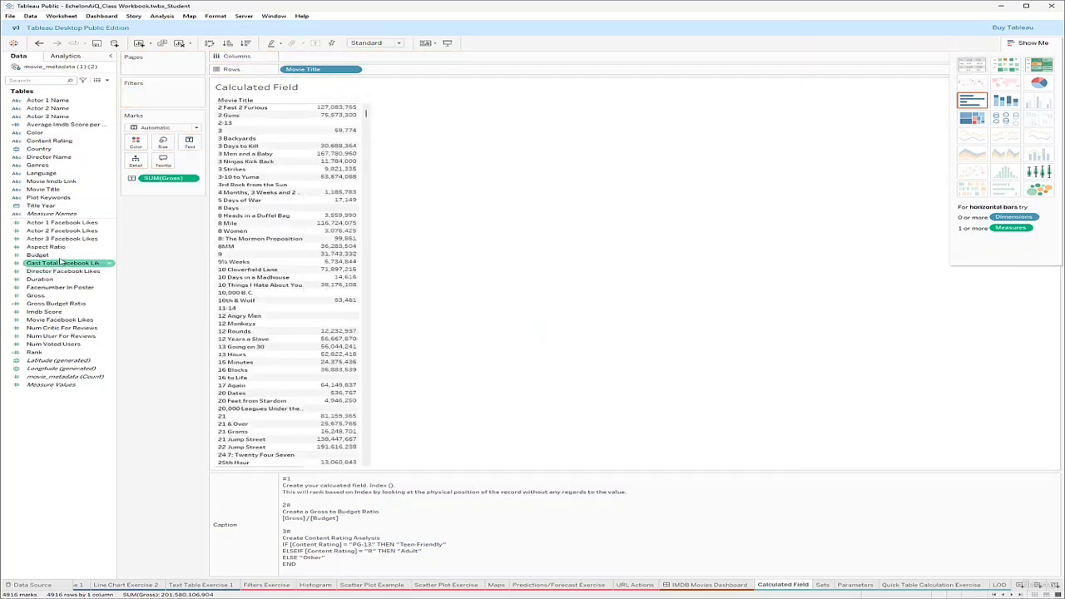
Add Budget and Gross Budget Ratio as value columns in the movie title table
left_click_drag(59, 258, 475, 95)
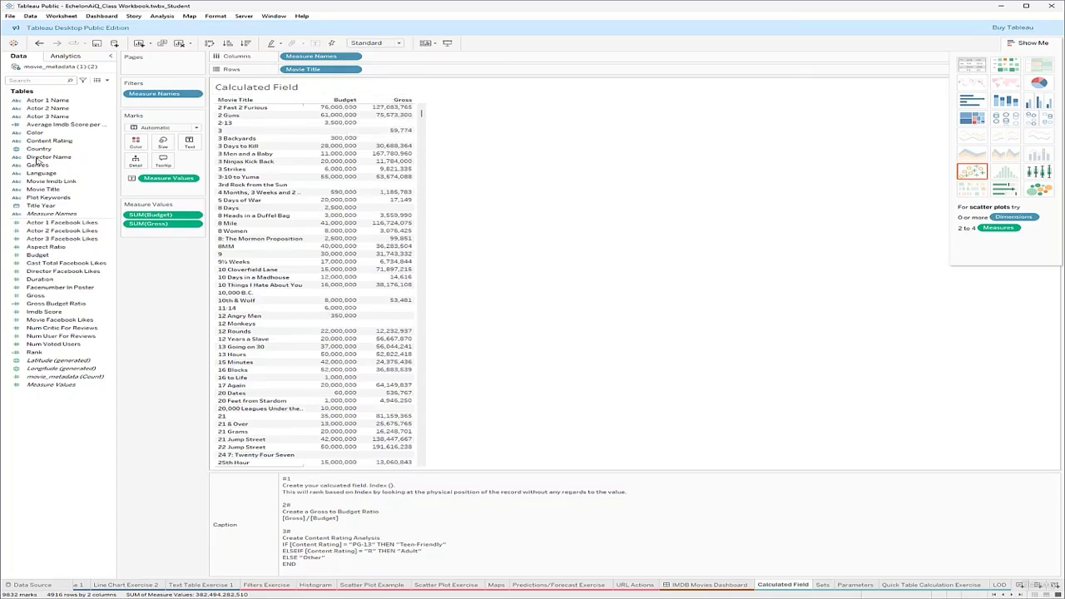
left_click_drag(46, 303, 476, 131)
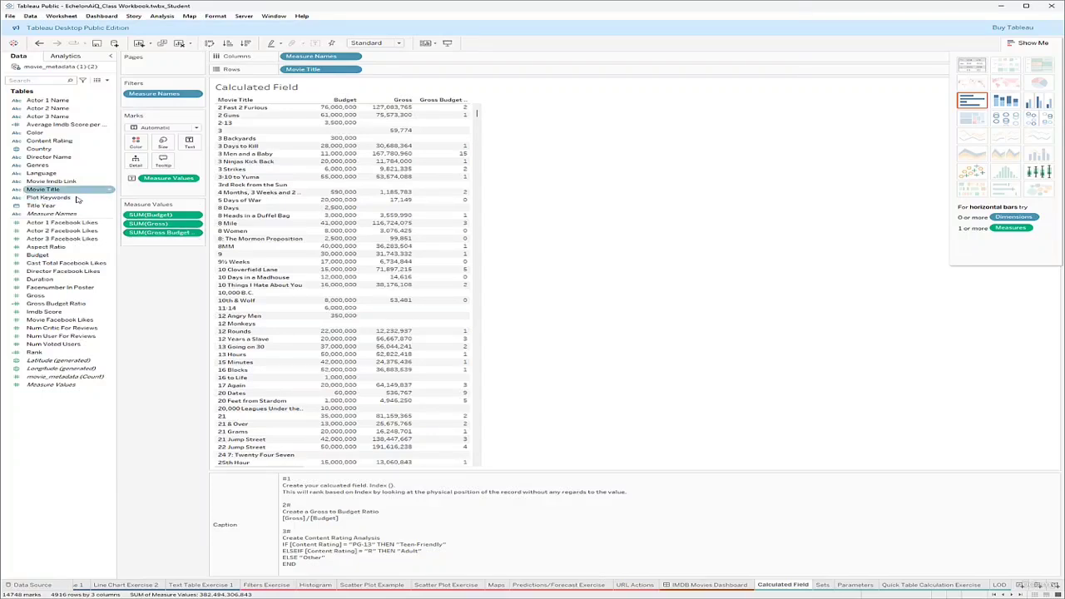
Format the Gross Budget Ratio values in the table as Number (Custom) with 4 decimal places
left_click(109, 305)
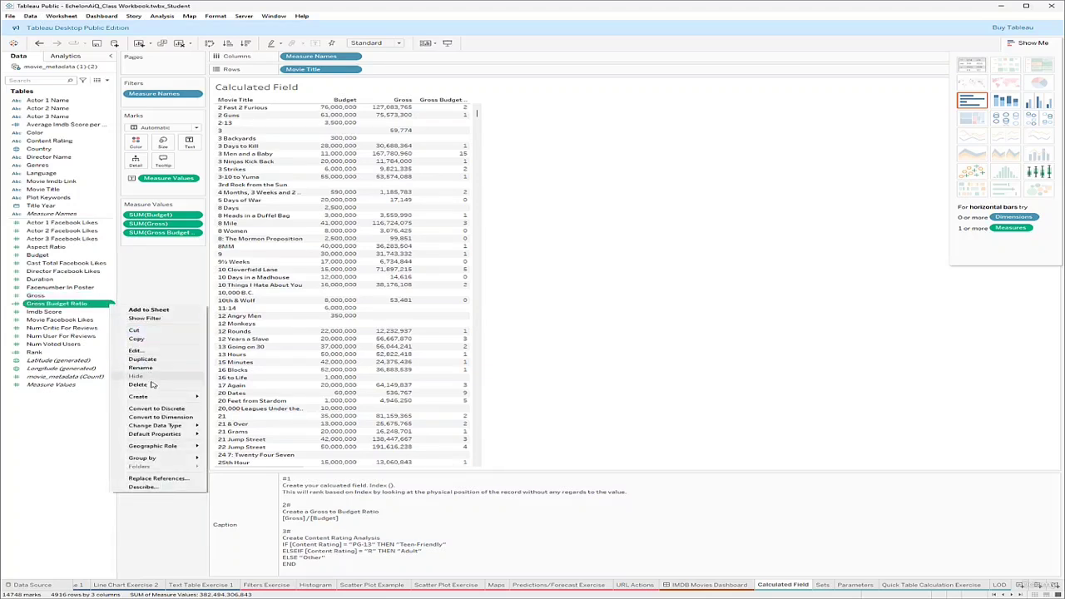
left_click(176, 243)
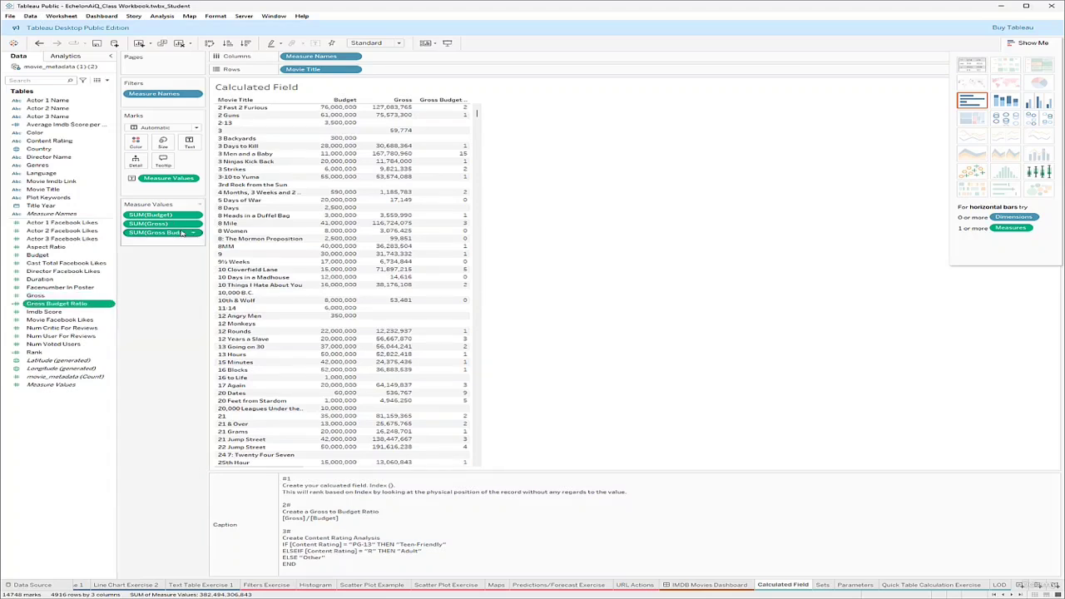
left_click(194, 237)
left_click(183, 275)
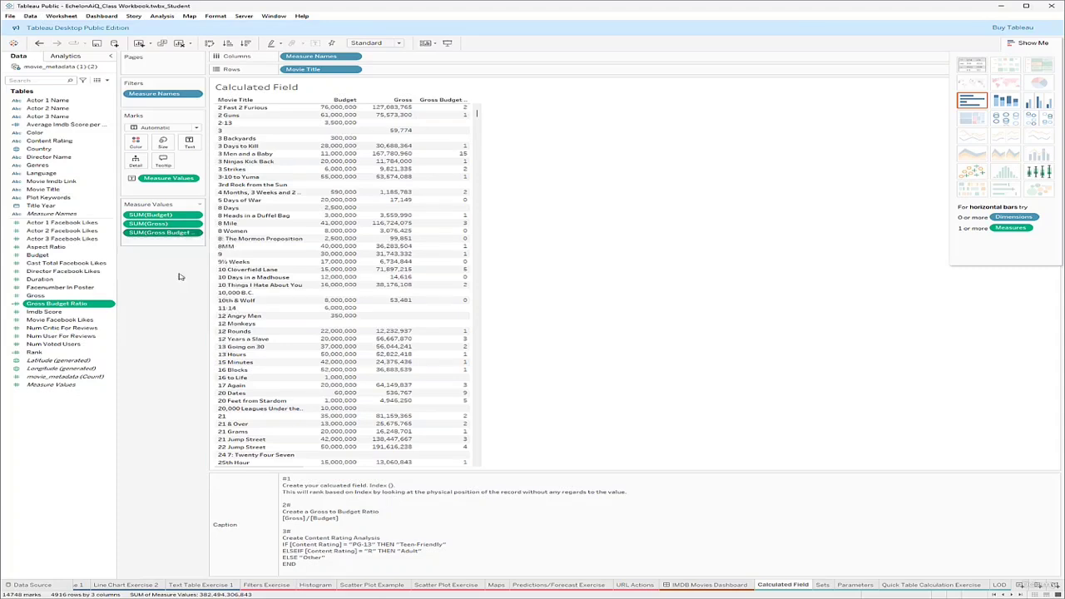
left_click(104, 105)
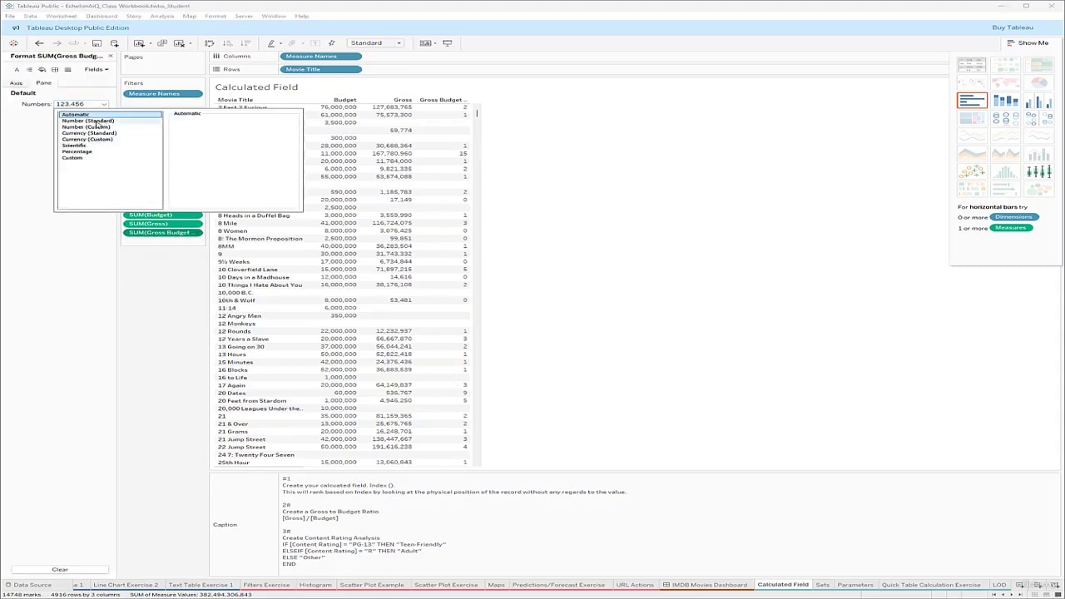
left_click(98, 127)
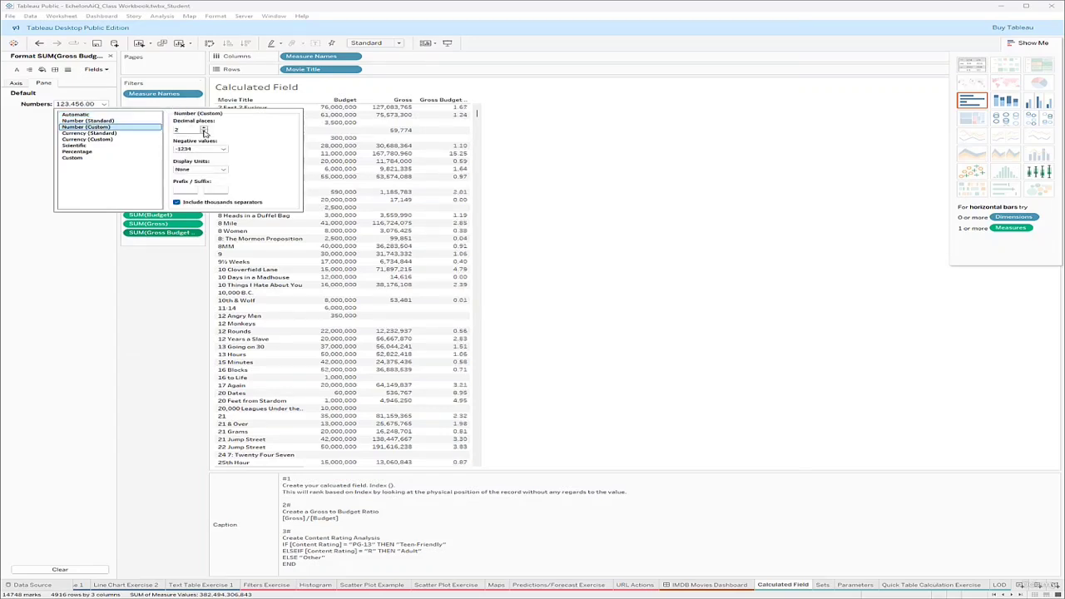
left_click(204, 129)
left_click(204, 129)
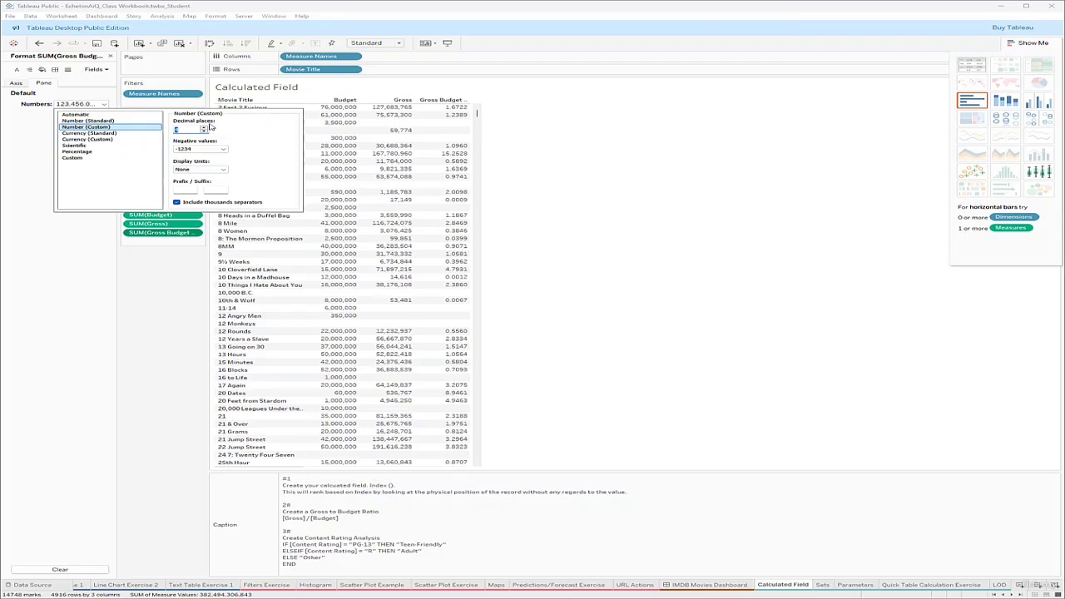
left_click(169, 304)
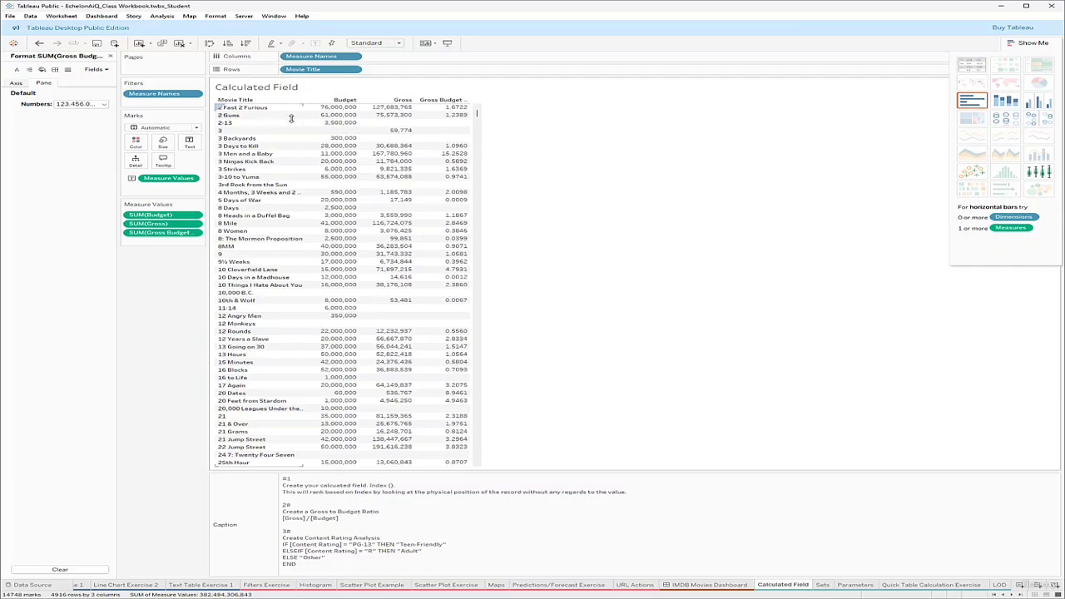
mouse_move(332, 111)
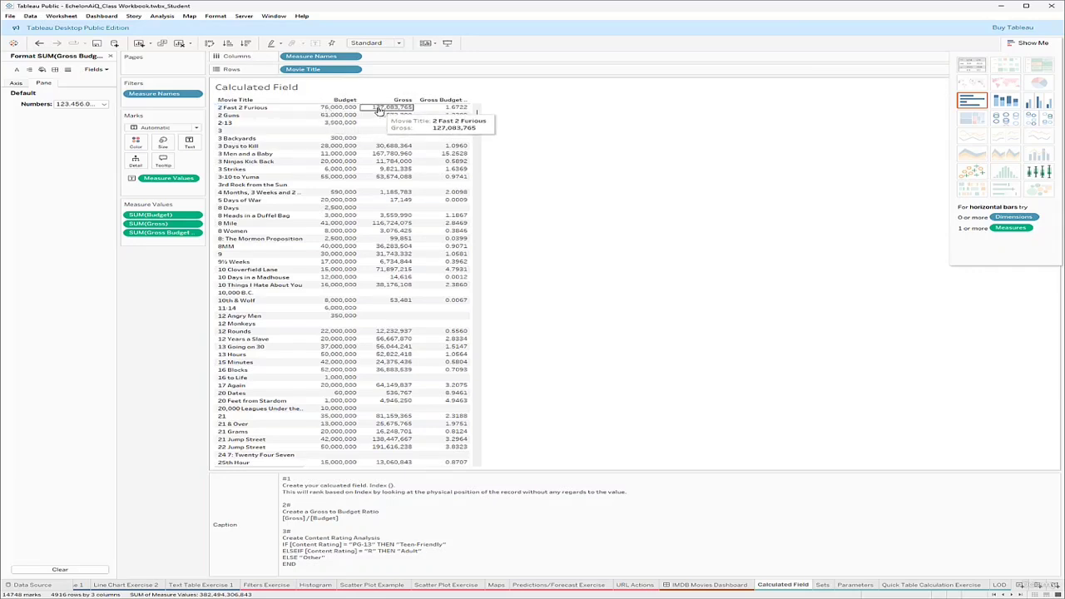
mouse_move(379, 112)
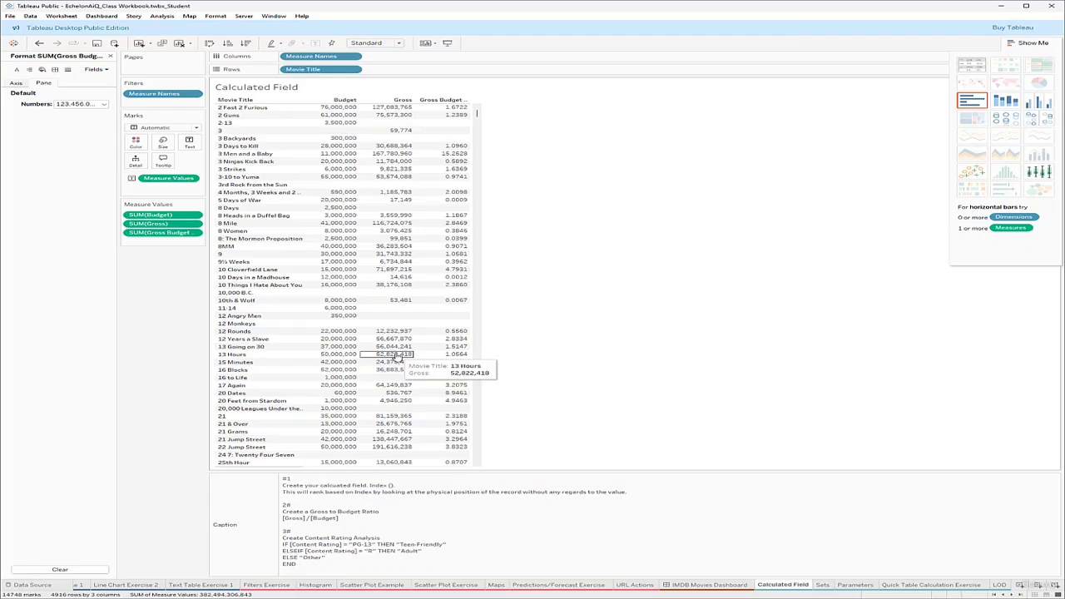
left_click(111, 55)
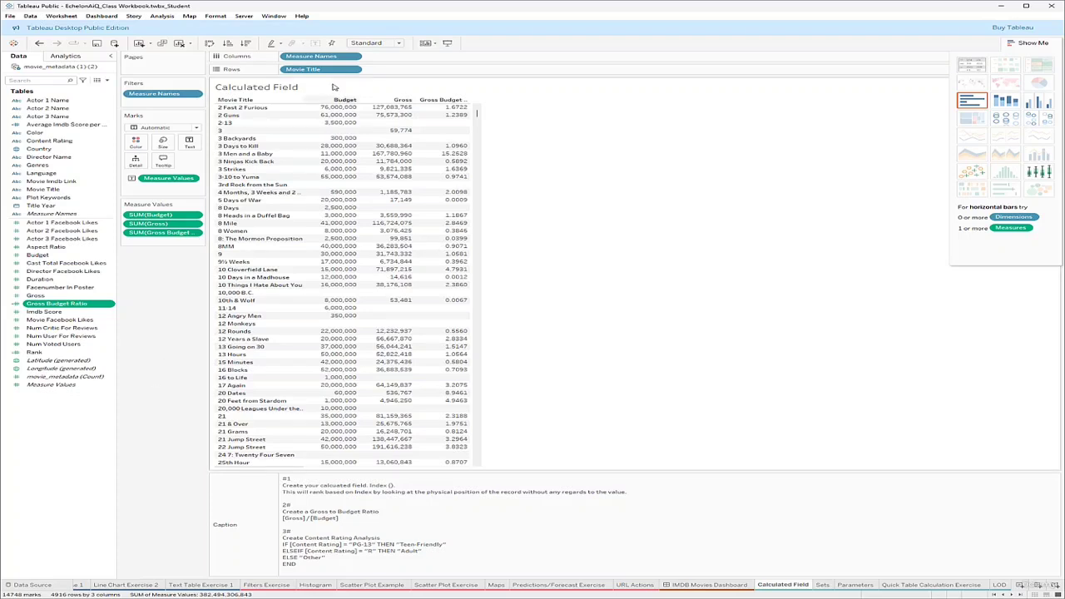
Clear the Calculated Field sheet by removing Movie Title, Measure Names and Measure Values from its rows, columns, marks and filters
left_click(357, 70)
left_click(328, 211)
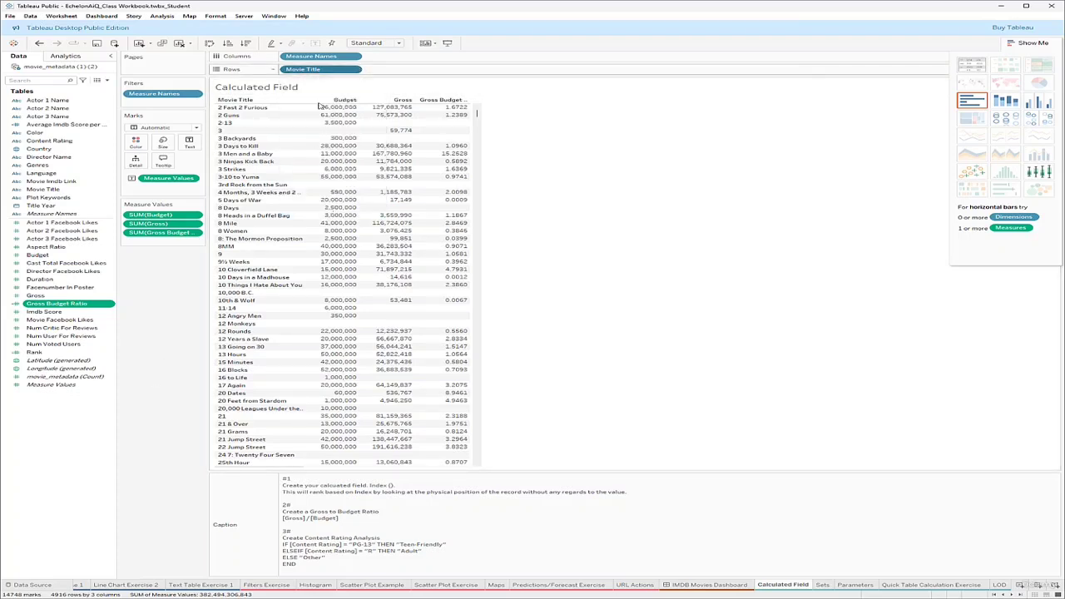
left_click(354, 55)
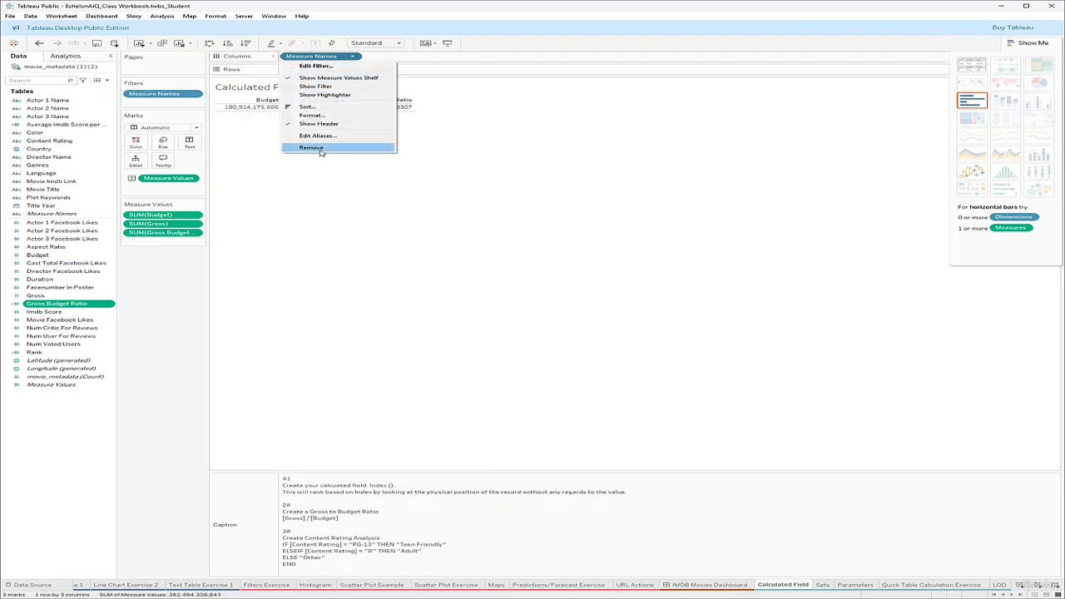
left_click(320, 150)
left_click(198, 94)
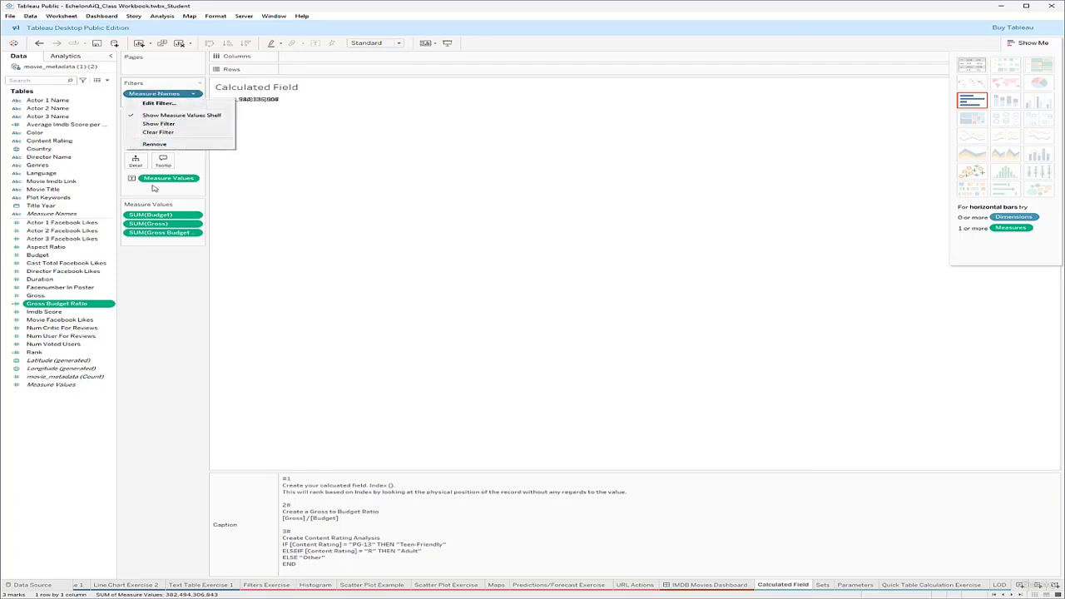
left_click(158, 145)
left_click(194, 178)
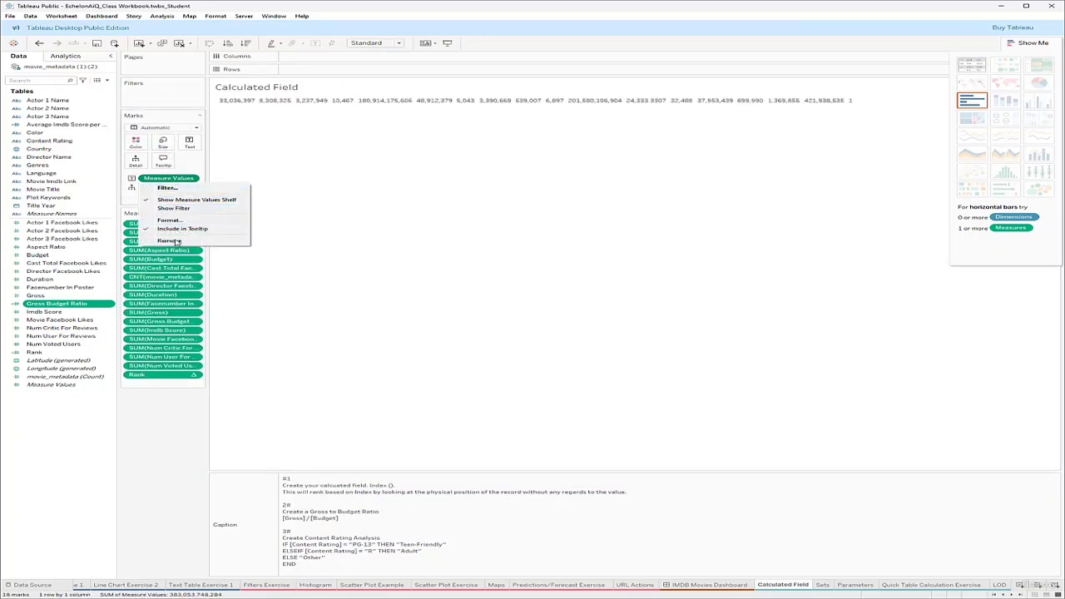
left_click(169, 241)
left_click(194, 178)
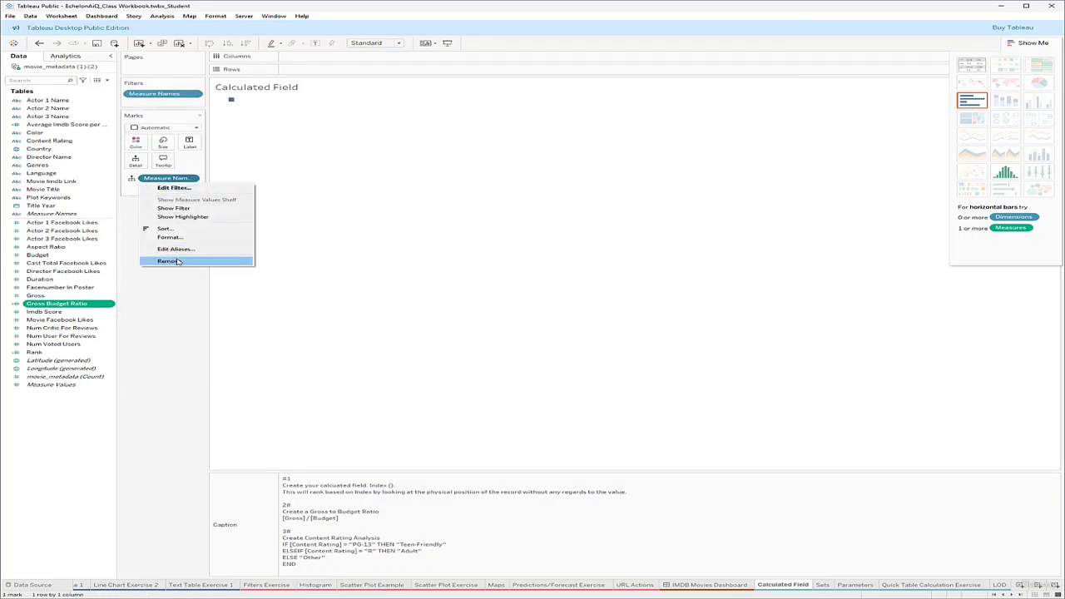
left_click(178, 262)
left_click(197, 93)
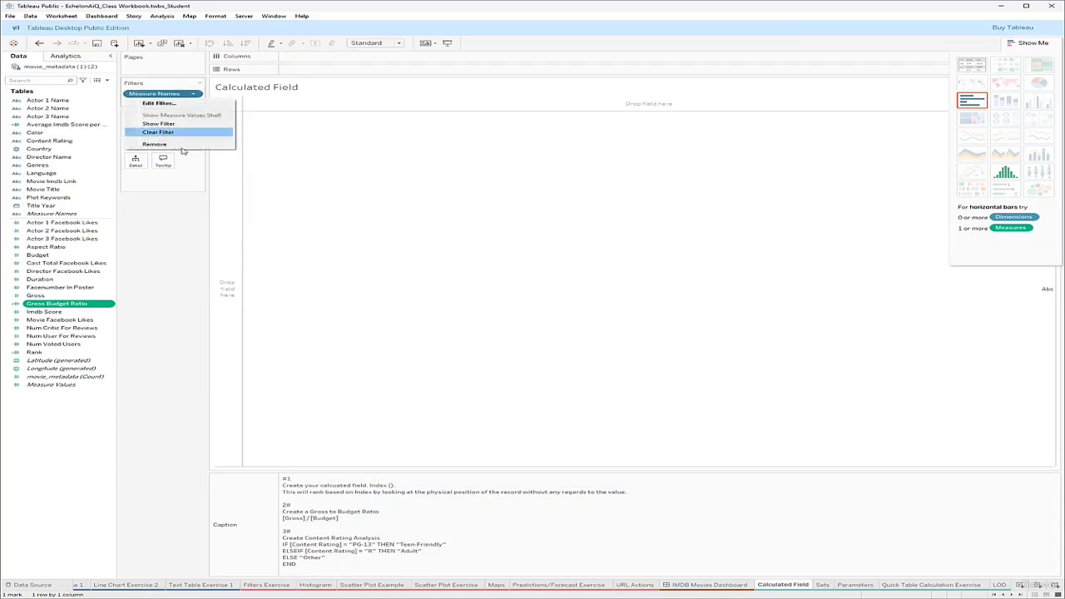
left_click(179, 145)
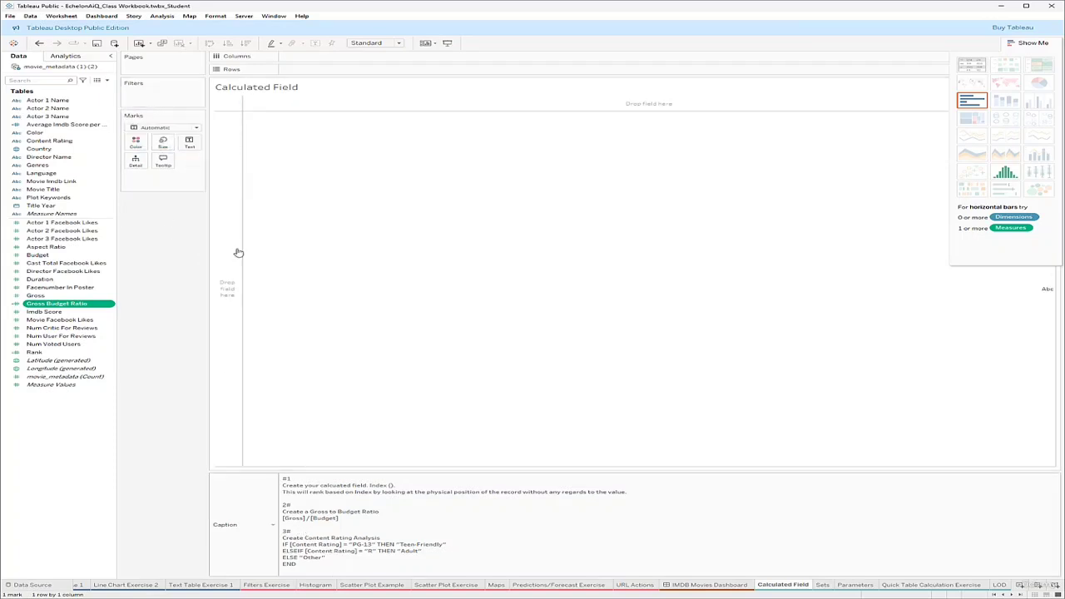
left_click(106, 17)
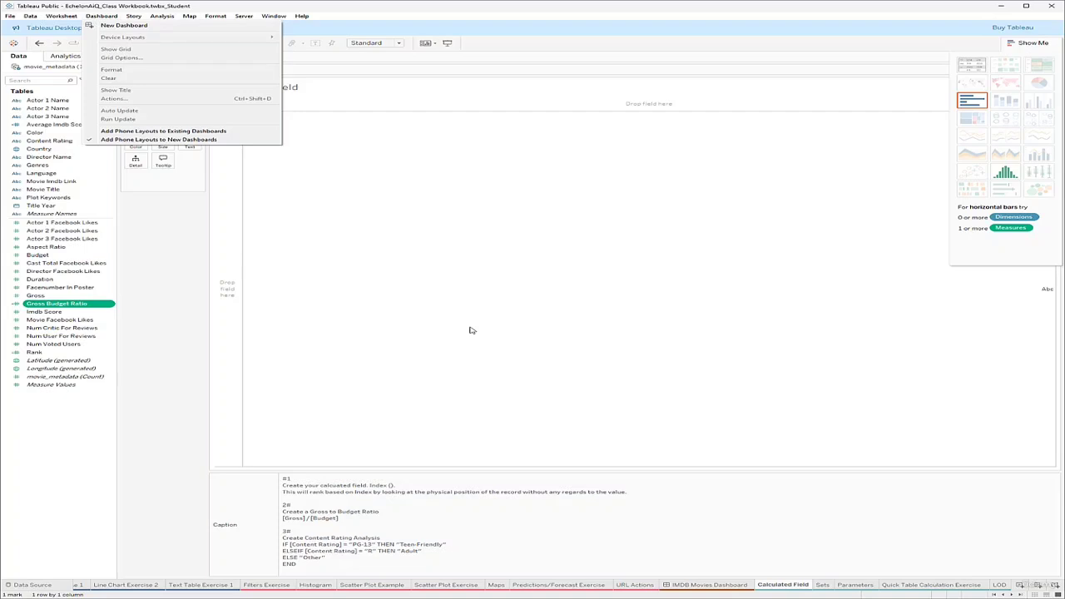
mouse_move(161, 15)
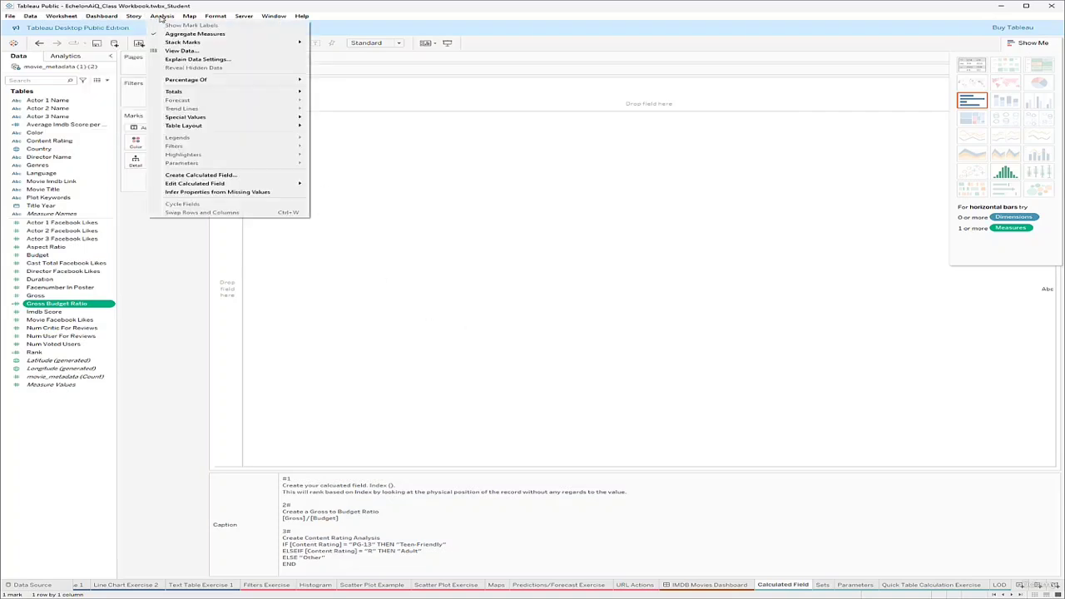
left_click(200, 175)
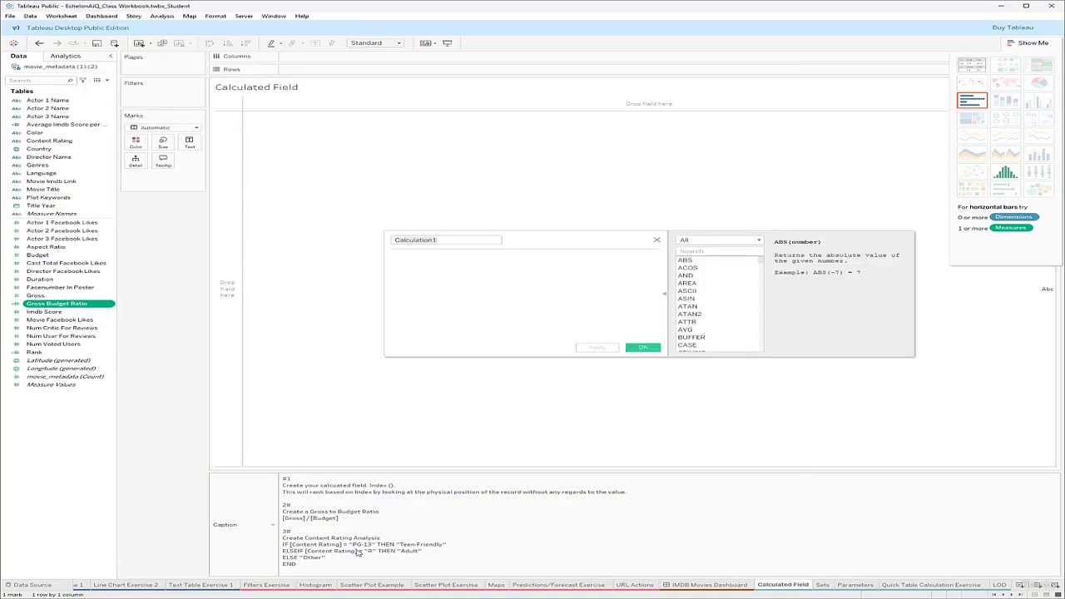
left_click(657, 240)
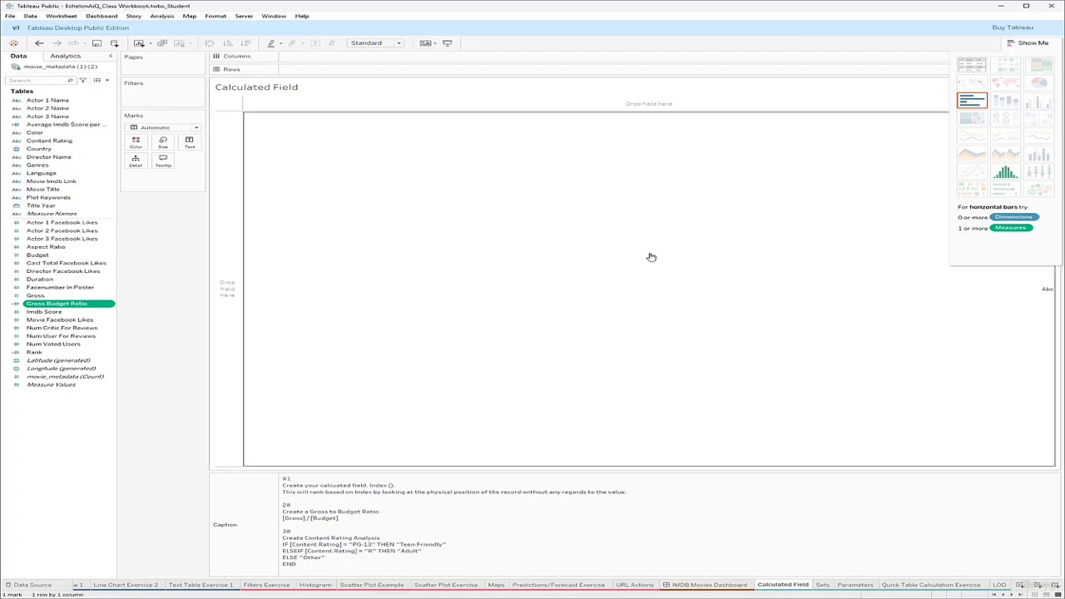
Copy the IF/ELSEIF Content Rating formula, from IF through END, out of the sheet's caption and close the caption editor
double_click(328, 567)
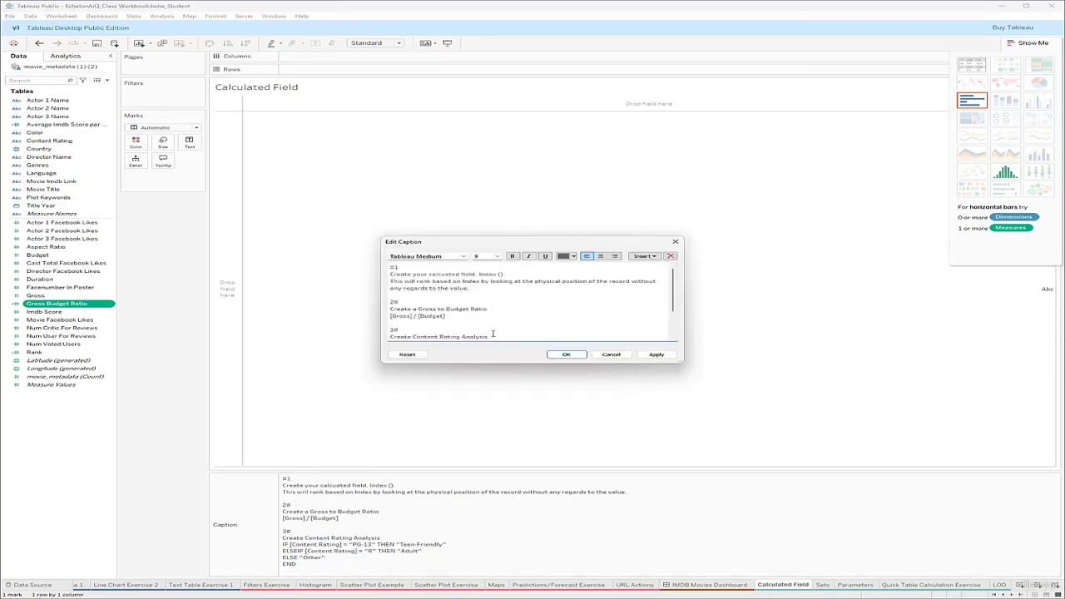
scroll(493, 334, "down", 2)
left_click_drag(426, 330, 388, 304)
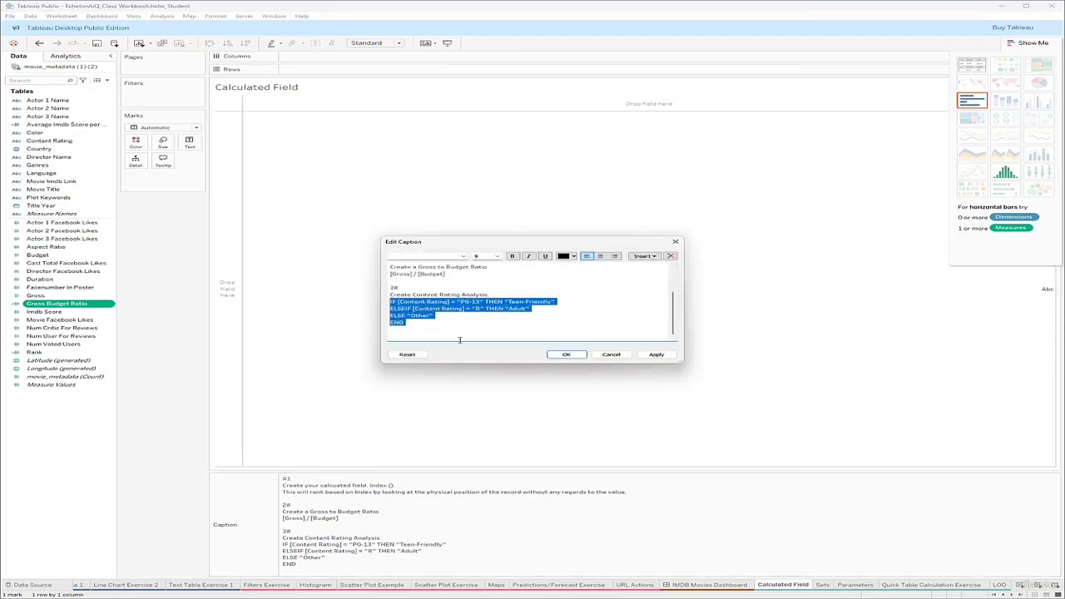
right_click(492, 303)
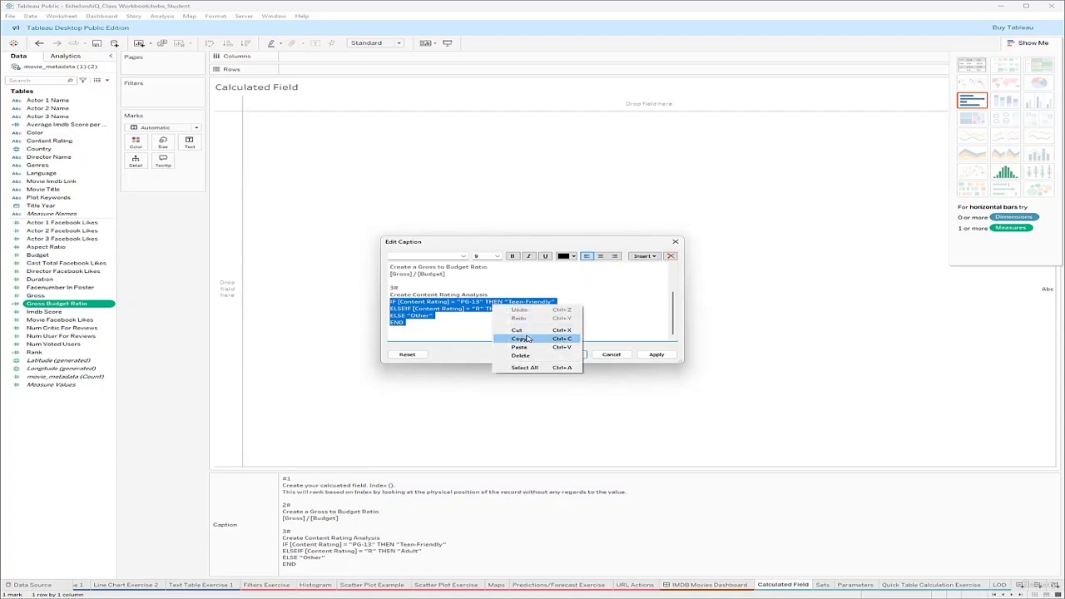
left_click(525, 335)
left_click(568, 355)
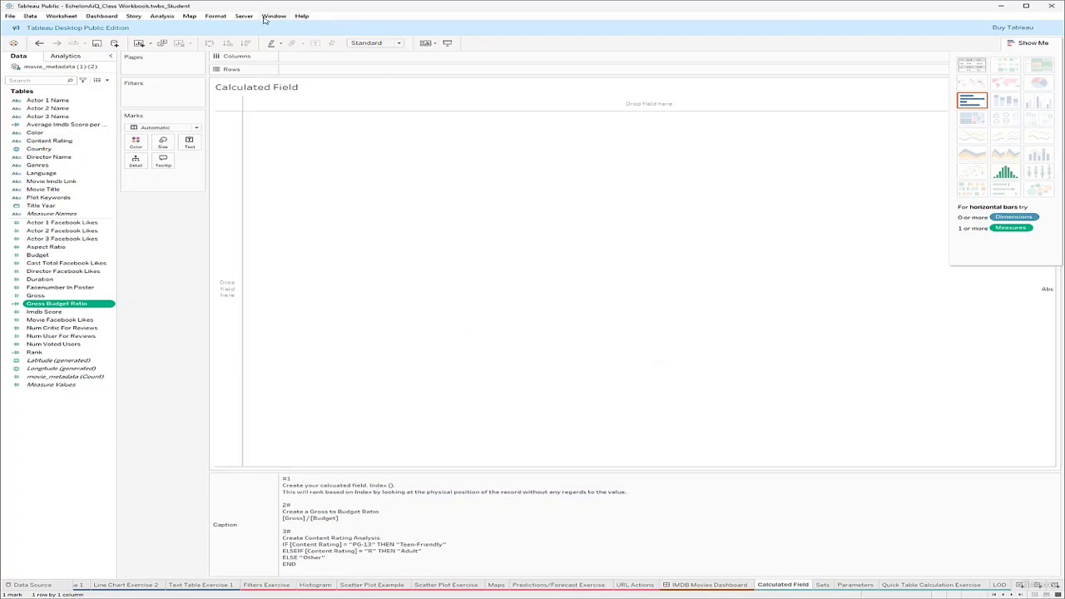
Create a calculated field named "Content Rating Analysis" from the copied IF/ELSEIF formula
left_click(173, 18)
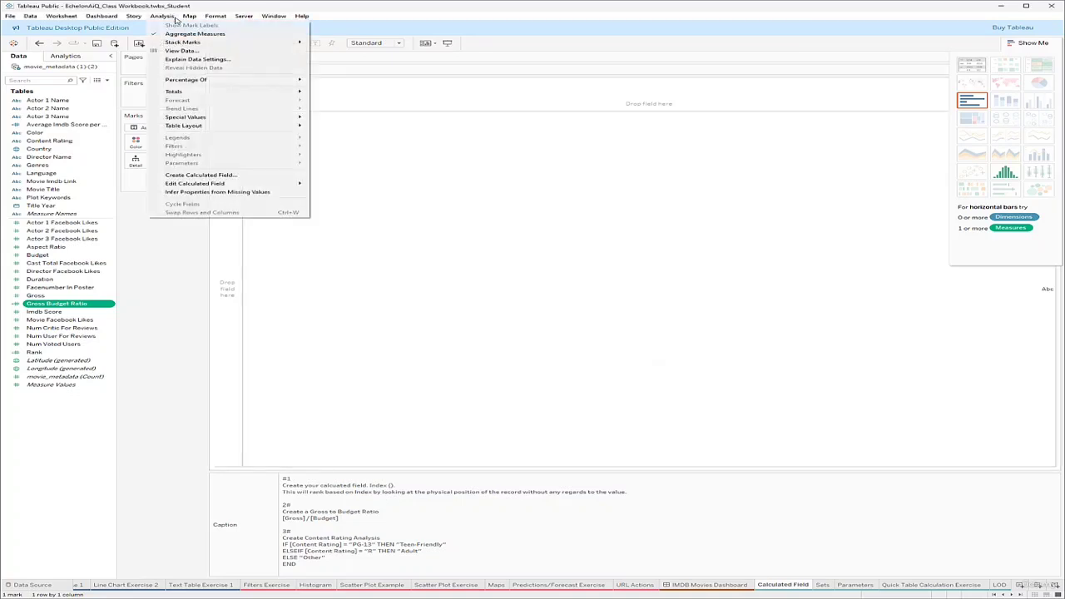
left_click(201, 175)
left_click(427, 269)
right_click(427, 263)
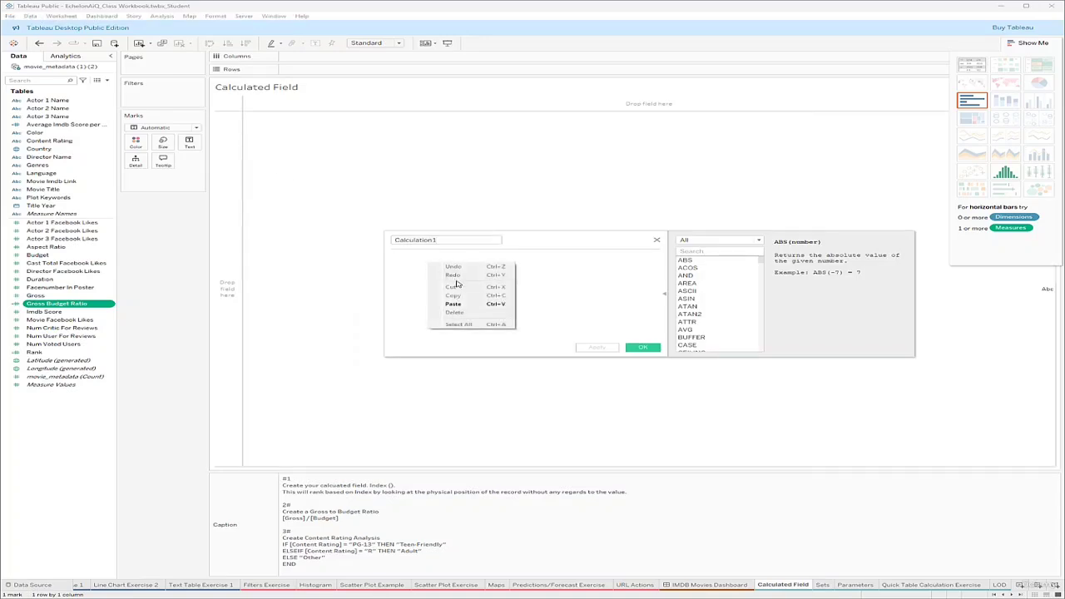
left_click(449, 298)
left_click(448, 242)
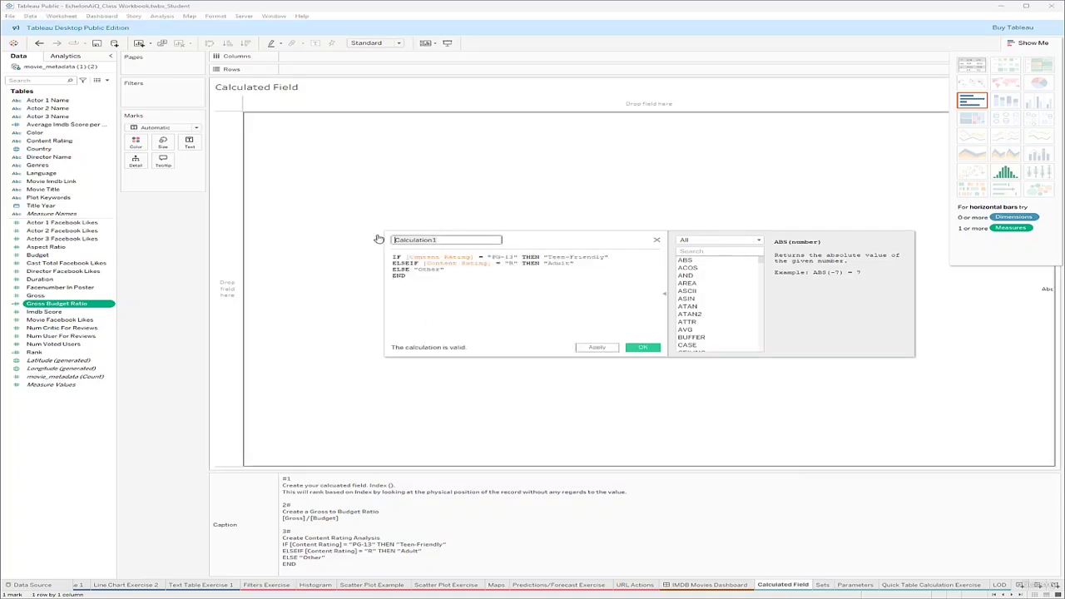
key("ctrl+a")
key("BackSpace")
type("Content Rating Analysis")
left_click(423, 283)
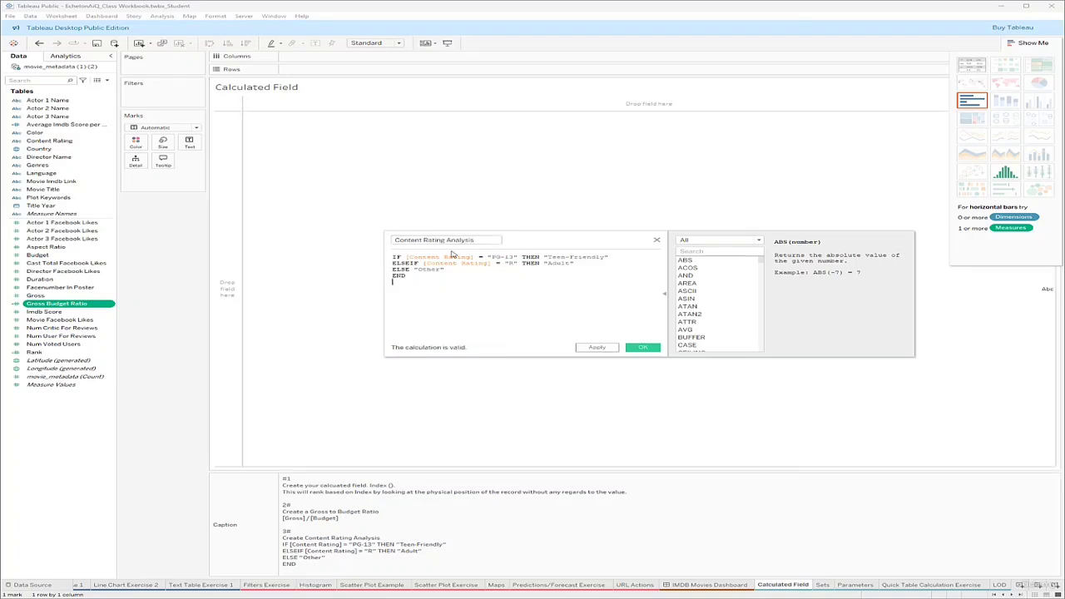
left_click(645, 348)
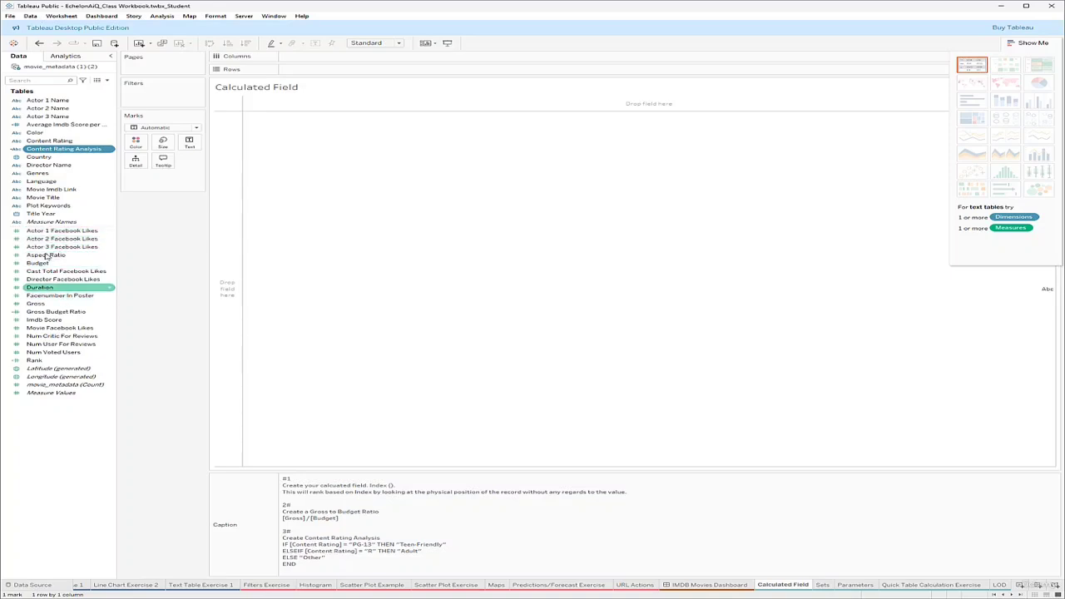
List all Movie Title members as rows and add Content Rating Analysis beside them in the rows
left_click_drag(46, 197, 320, 69)
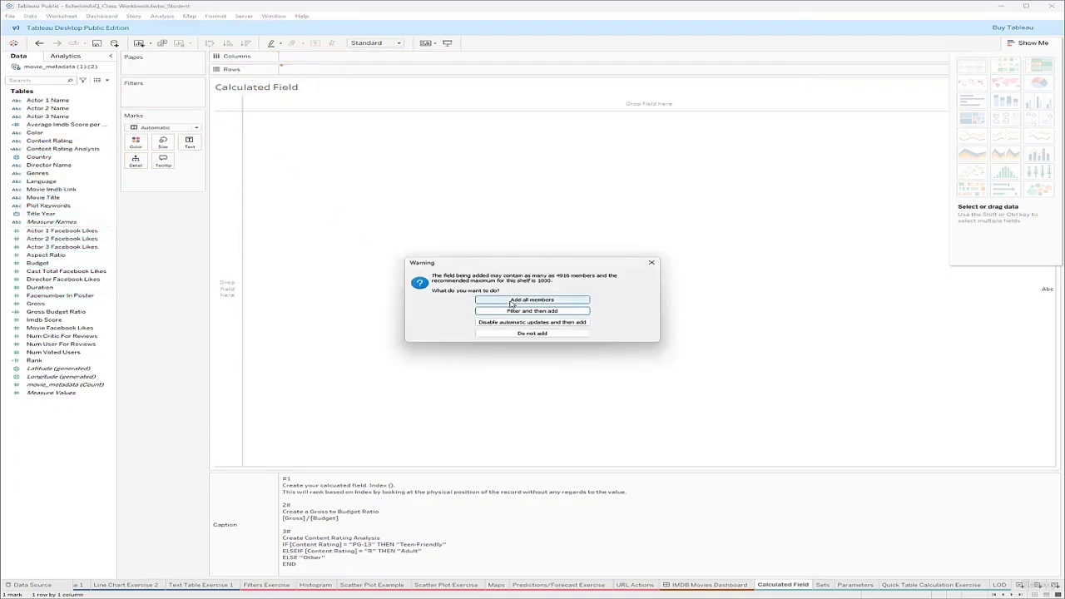
left_click(509, 302)
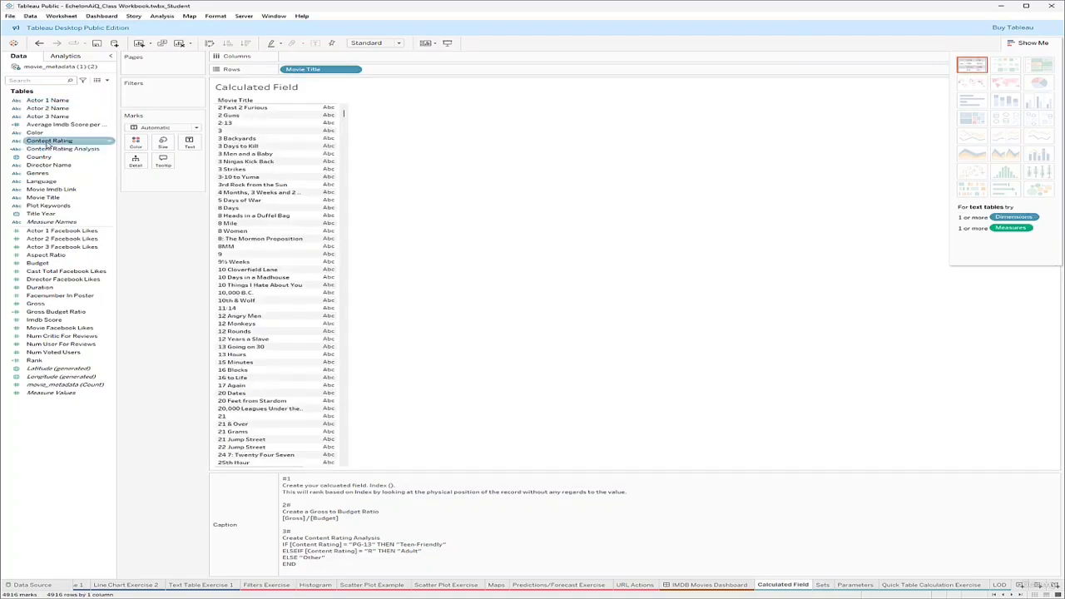
left_click(96, 149)
left_click_drag(96, 149, 398, 72)
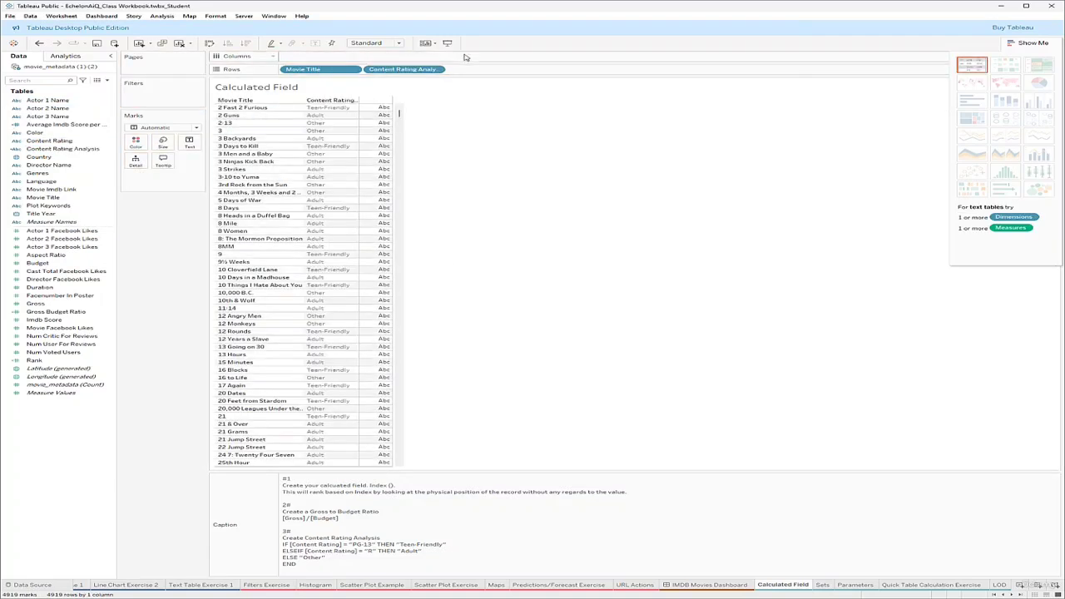
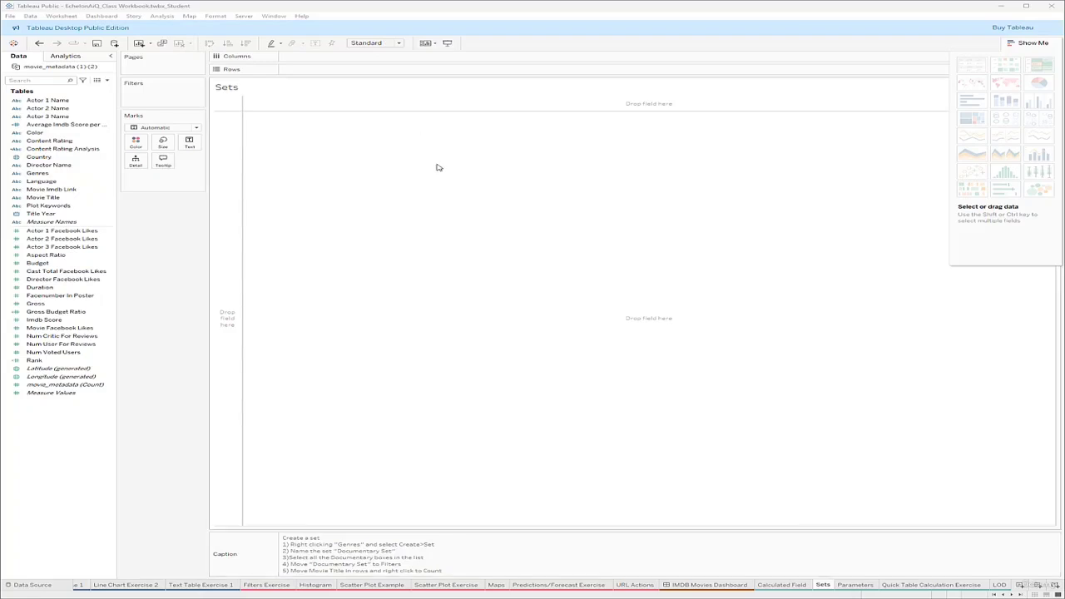
Start a new set from the Genres field on the Sets sheet and name it "Documentary Set"
right_click(52, 175)
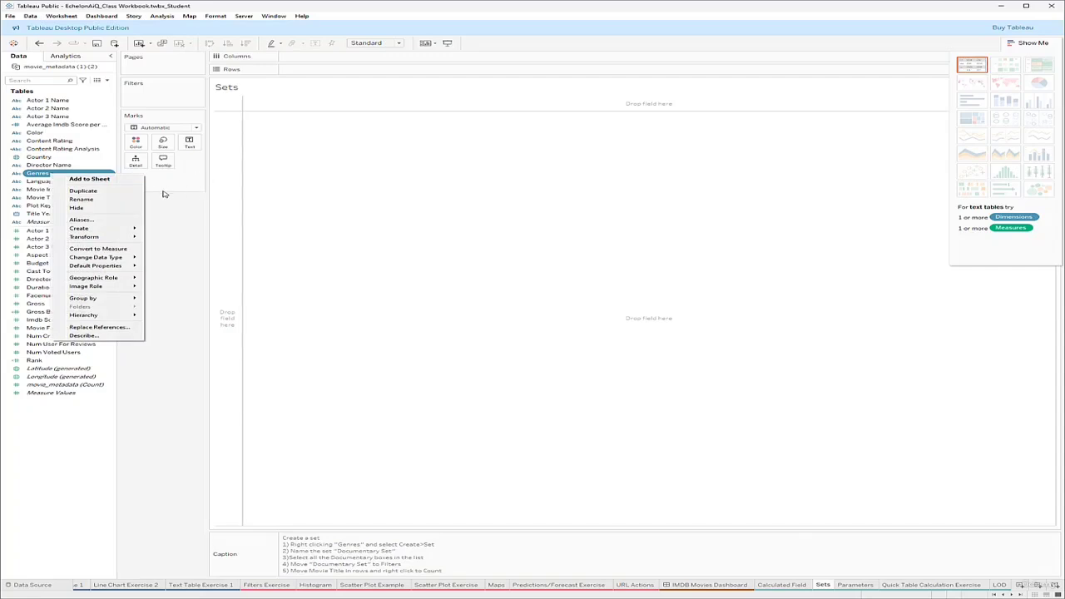
mouse_move(128, 230)
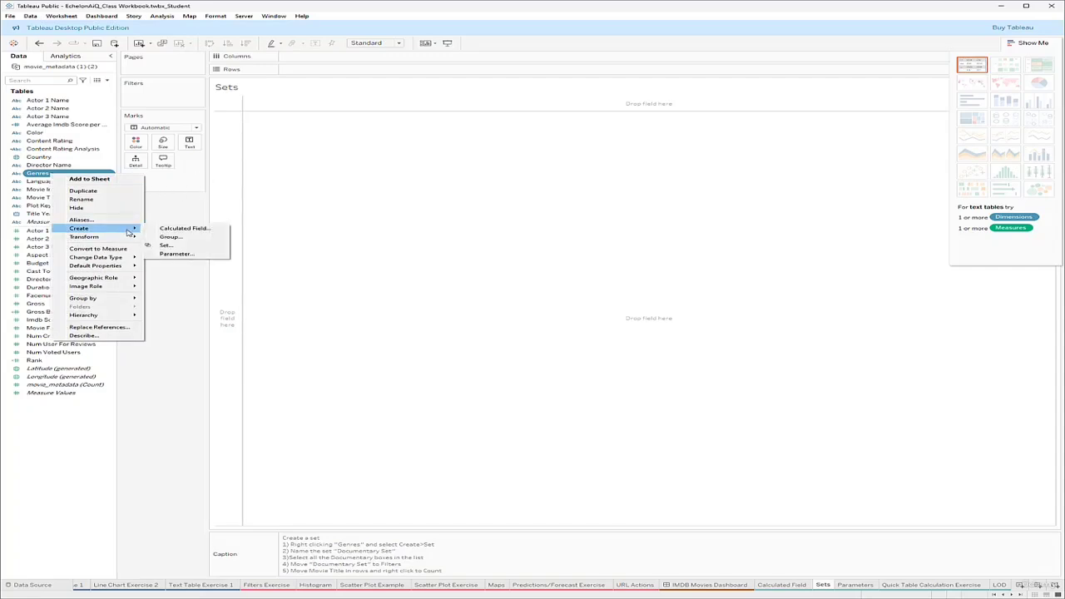
left_click(185, 247)
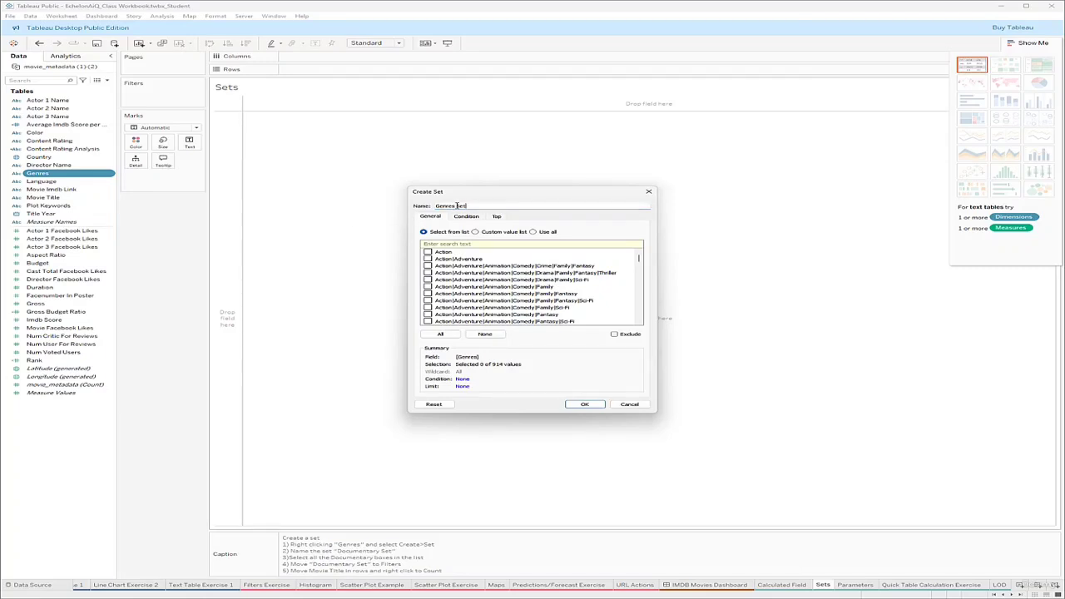
left_click_drag(457, 205, 429, 204)
type("Documentary")
Search the genre values for "document" and include the entries from Documentary through Documentary|Family|Music in the set
left_click(470, 243)
type("documentr")
key("BackSpace")
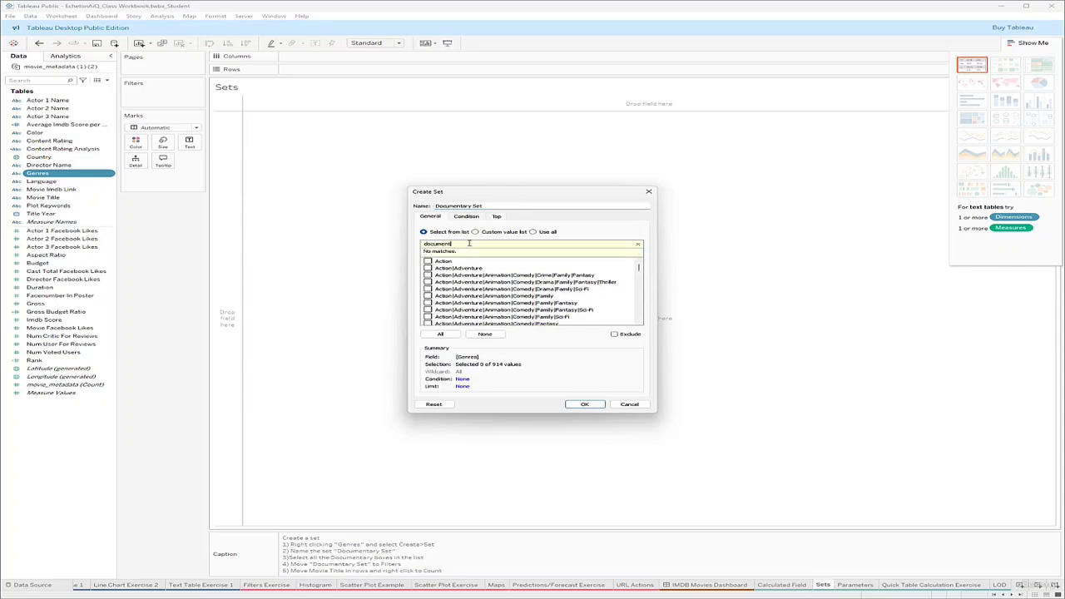
scroll(453, 264, "down", 3)
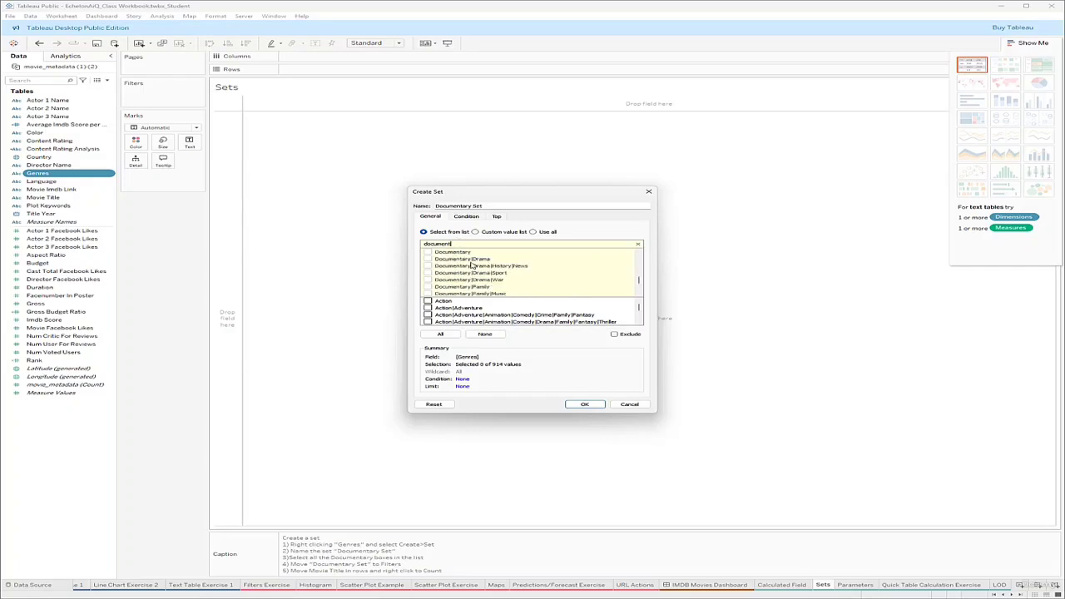
scroll(452, 263, "up", 1)
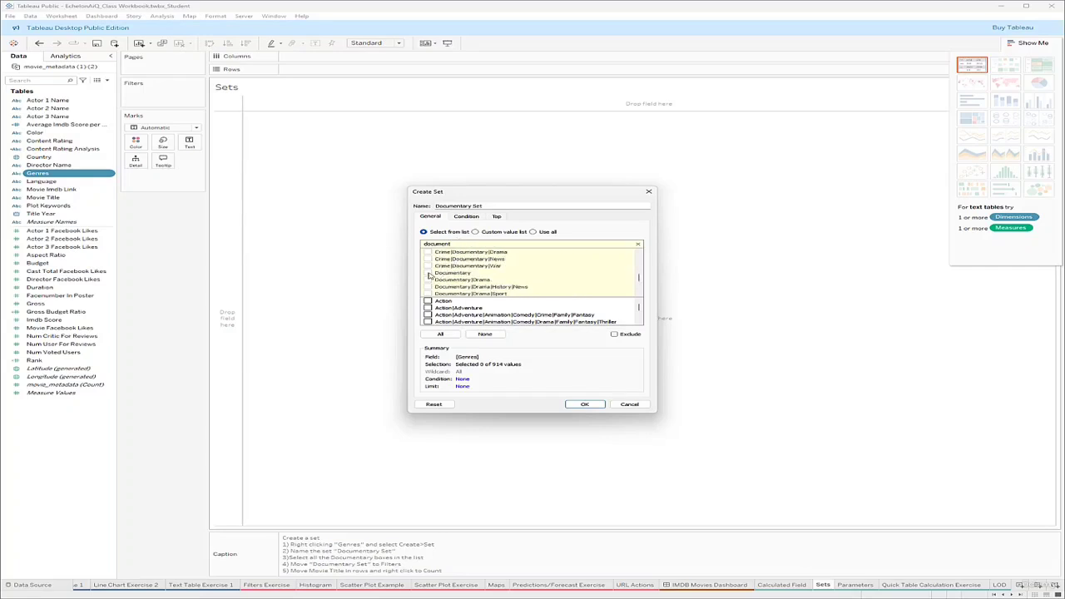
left_click(427, 272)
left_click(427, 279)
left_click(430, 294)
scroll(434, 291, "down", 1)
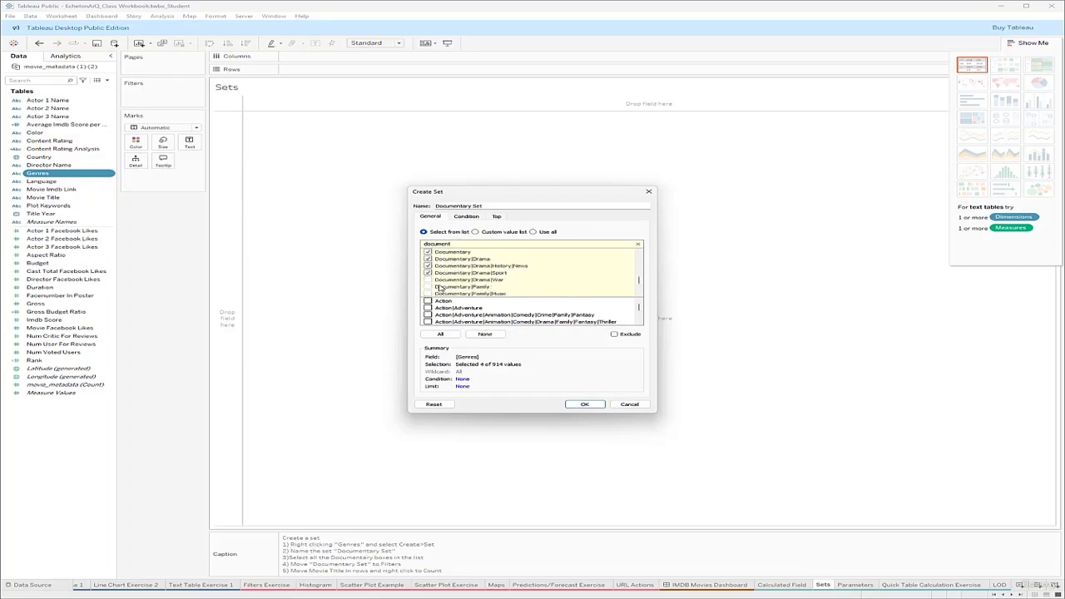
left_click(429, 279)
left_click(429, 287)
left_click(430, 293)
scroll(430, 292, "down", 2)
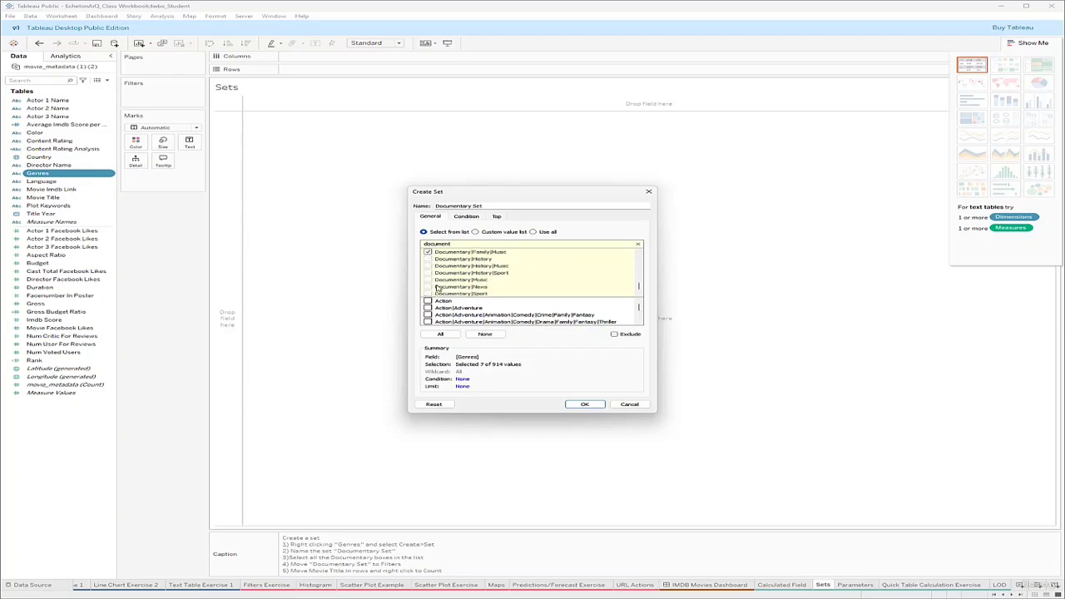
Include the genre entries from Documentary|History through Documentary|War and create the set
left_click(429, 258)
left_click(430, 266)
left_click(429, 273)
left_click(429, 280)
left_click(430, 287)
left_click(430, 294)
scroll(434, 290, "down", 1)
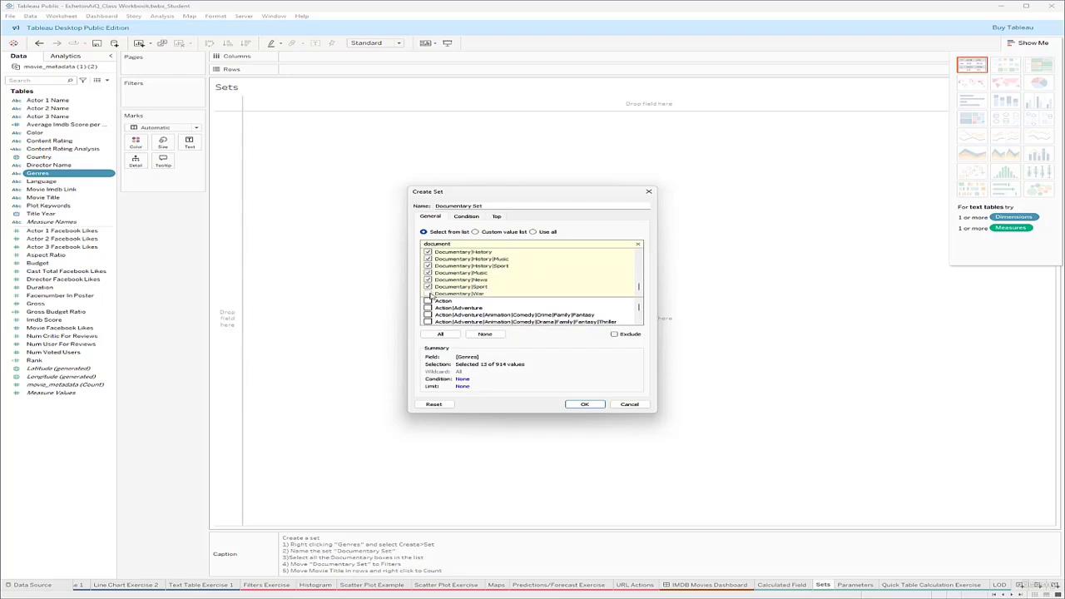
left_click(430, 294)
left_click(587, 404)
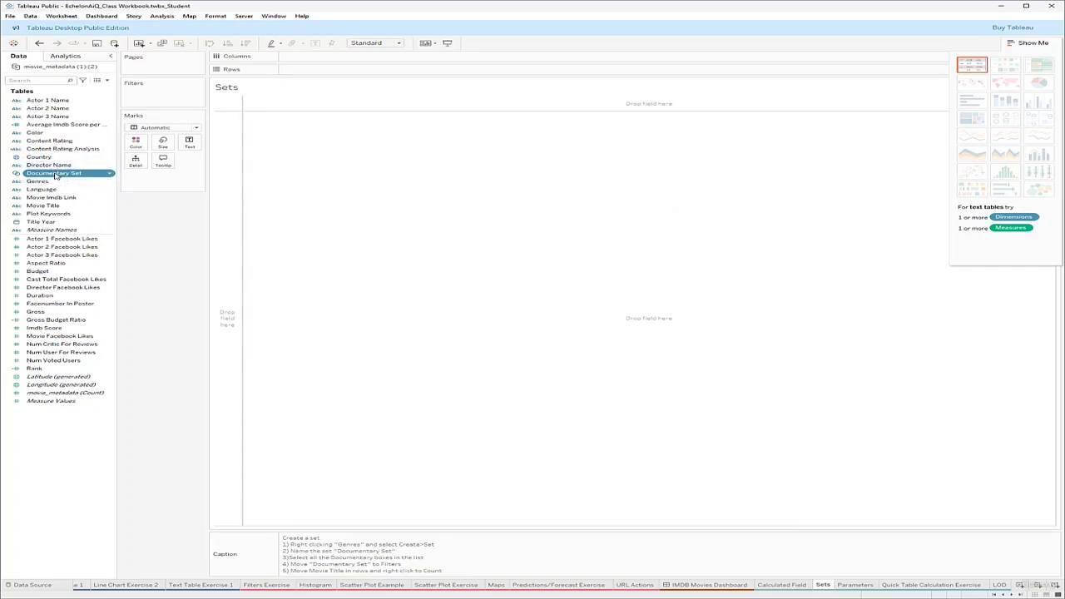
Filter the Sets sheet by Documentary Set
left_click_drag(54, 175, 162, 95)
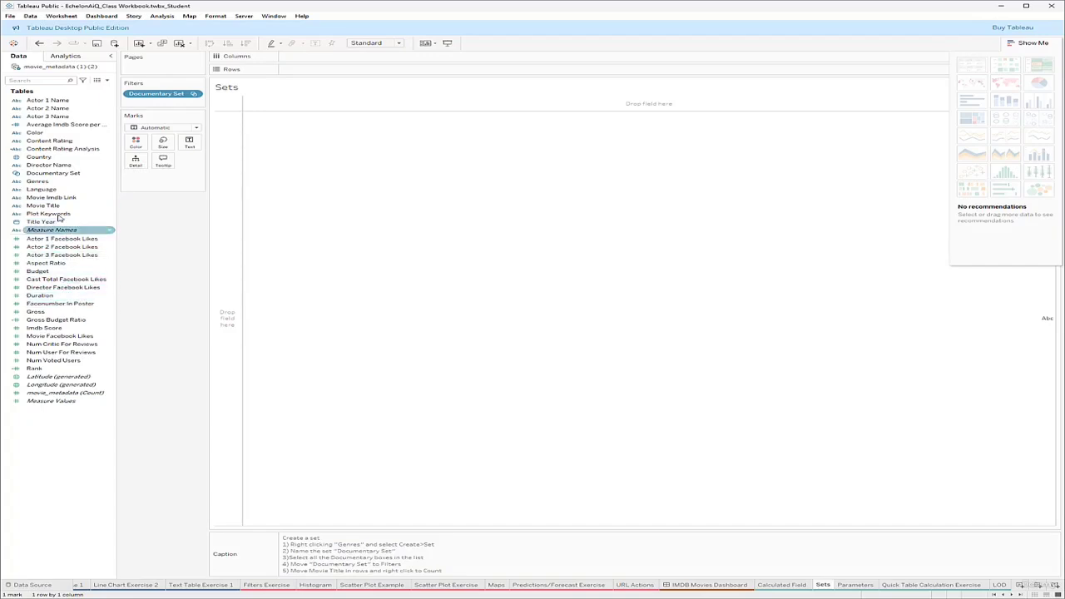
Add all members of Movie Title to Rows on the Sets sheet and convert the field to a Count measure
left_click_drag(46, 205, 314, 71)
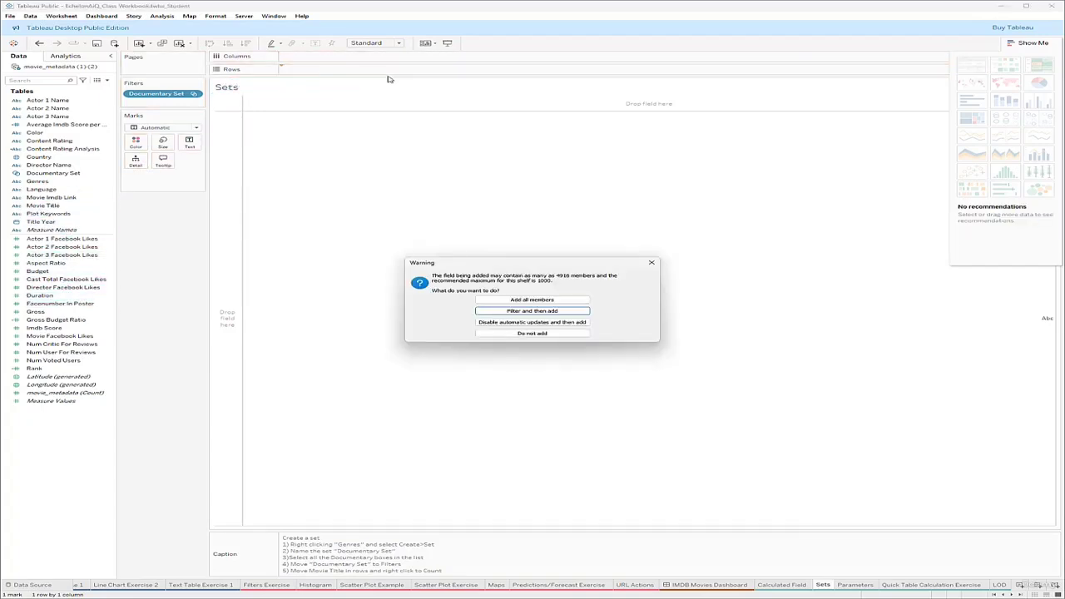
left_click(528, 300)
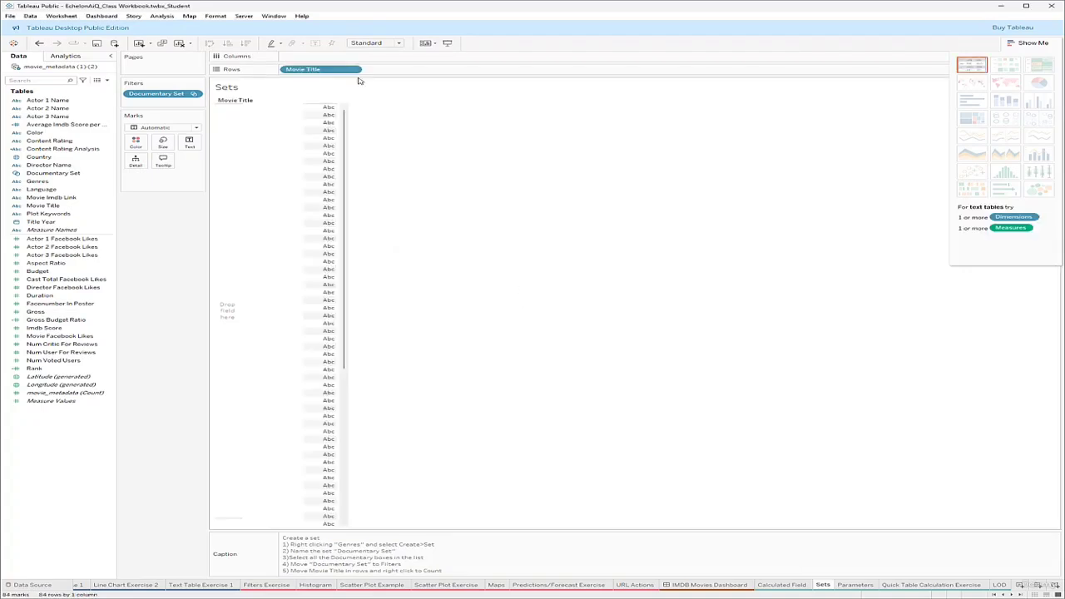
left_click(353, 69)
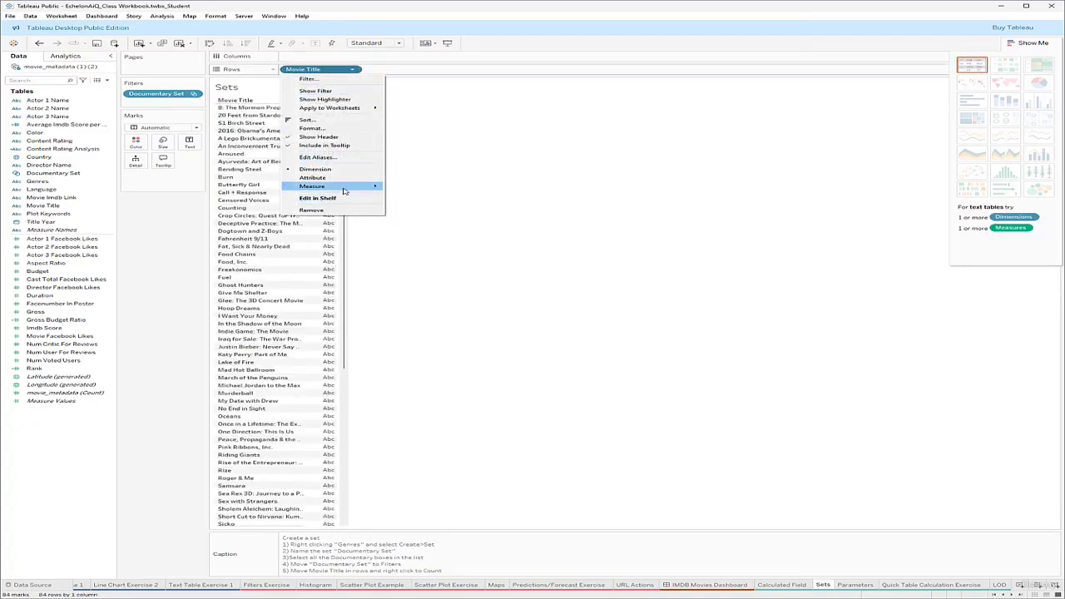
mouse_move(353, 187)
left_click(414, 202)
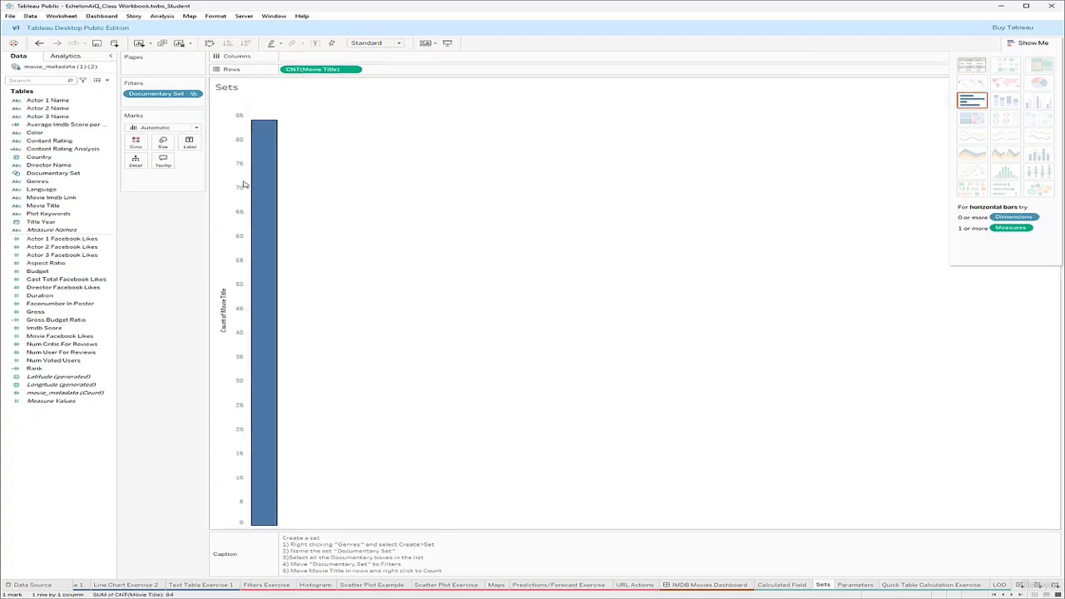
mouse_move(265, 187)
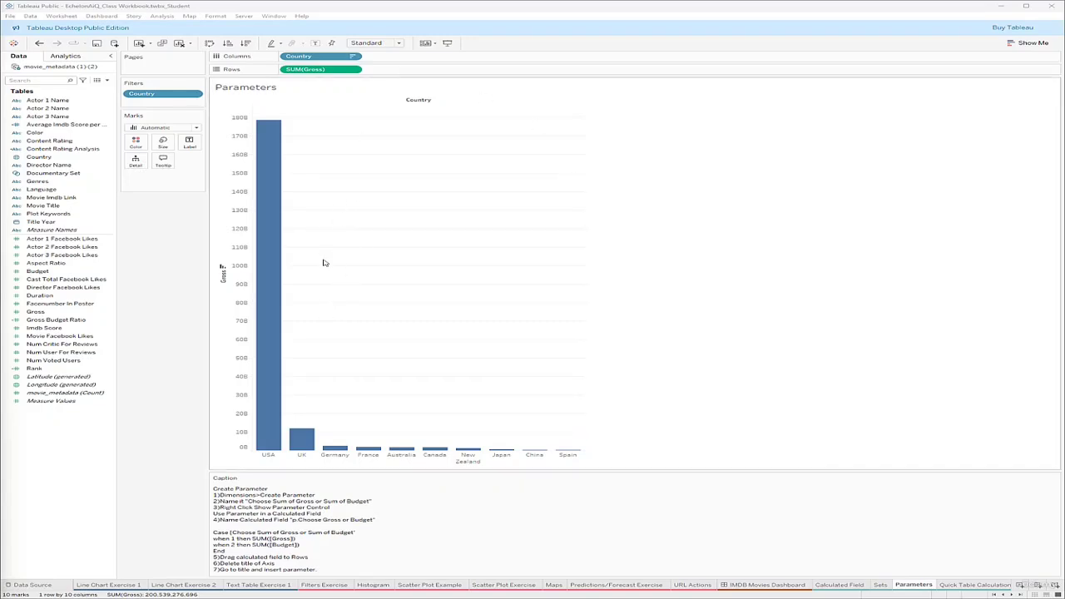
On the Parameters sheet, start a parameter named "Choose Sum of Gross or Sum of Budget" with a list of allowable values
mouse_move(271, 328)
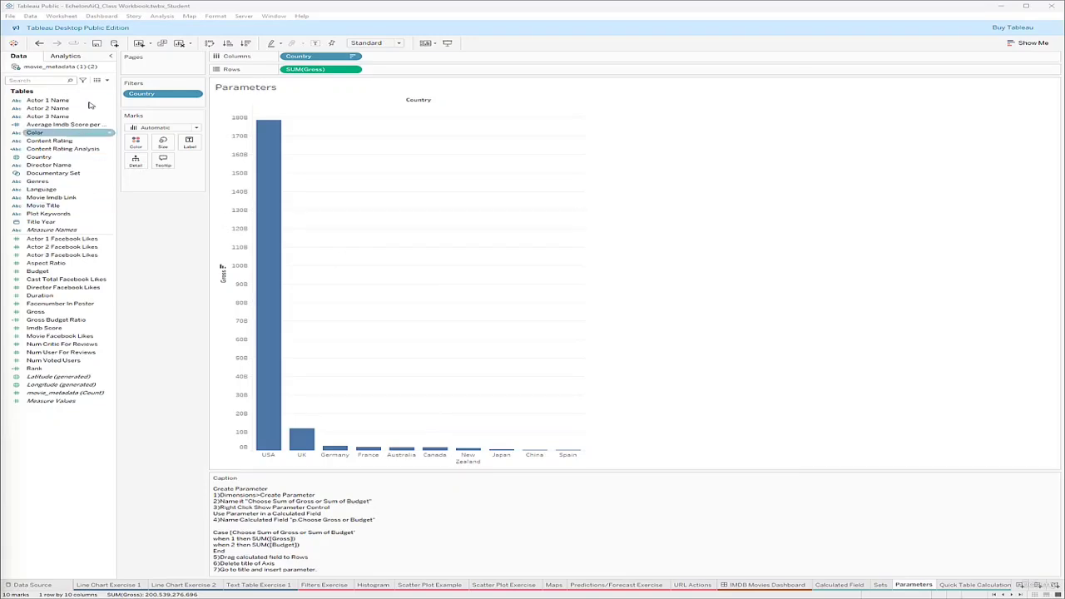
left_click(107, 81)
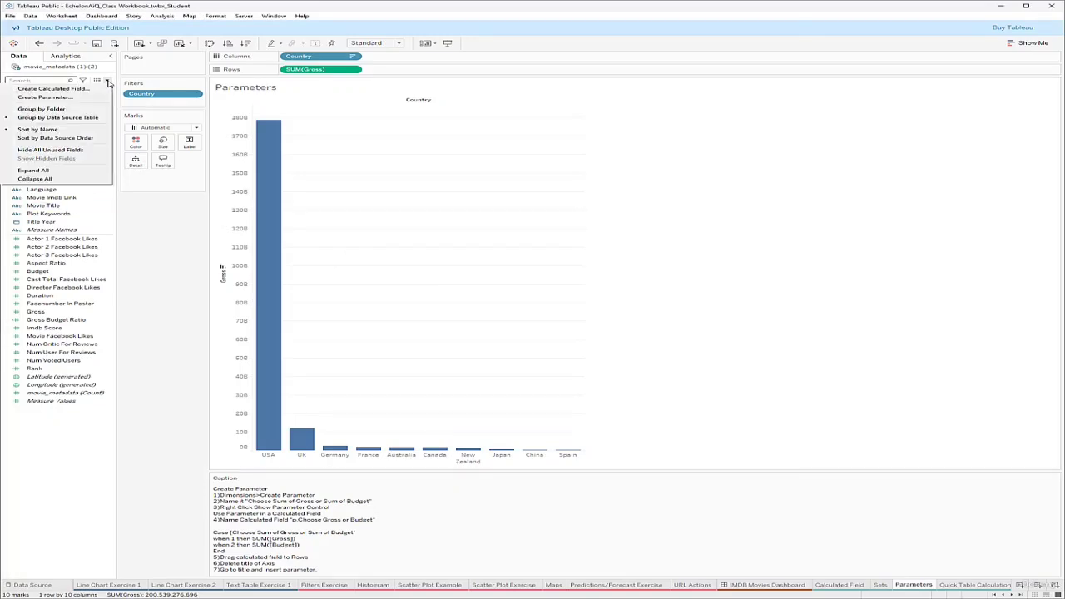
left_click(67, 98)
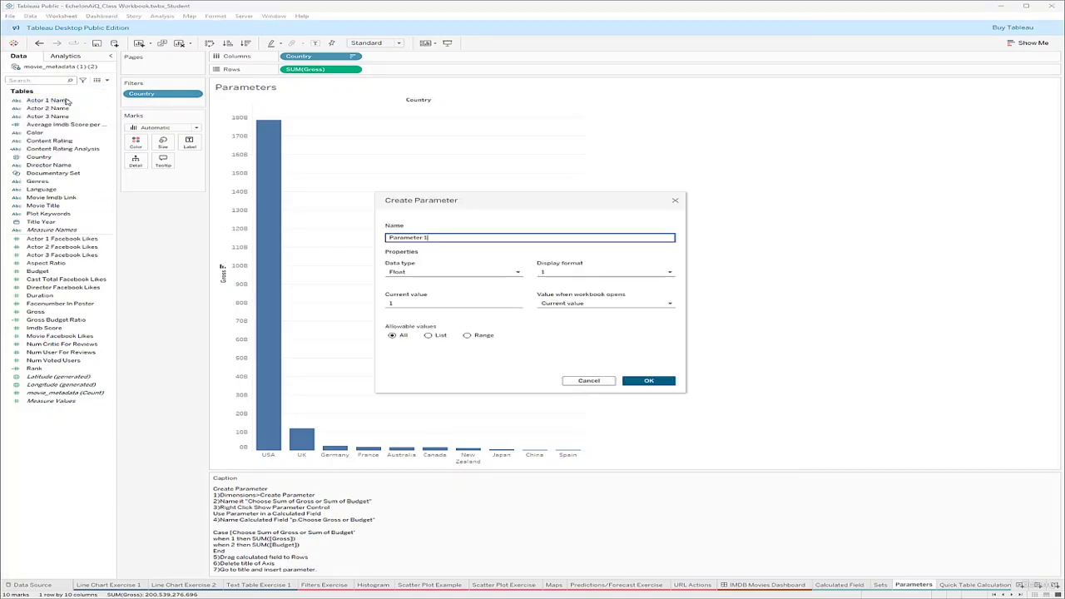
left_click_drag(471, 237, 380, 237)
type("Choose Sum of Gross or Sum of Budget")
left_click(428, 335)
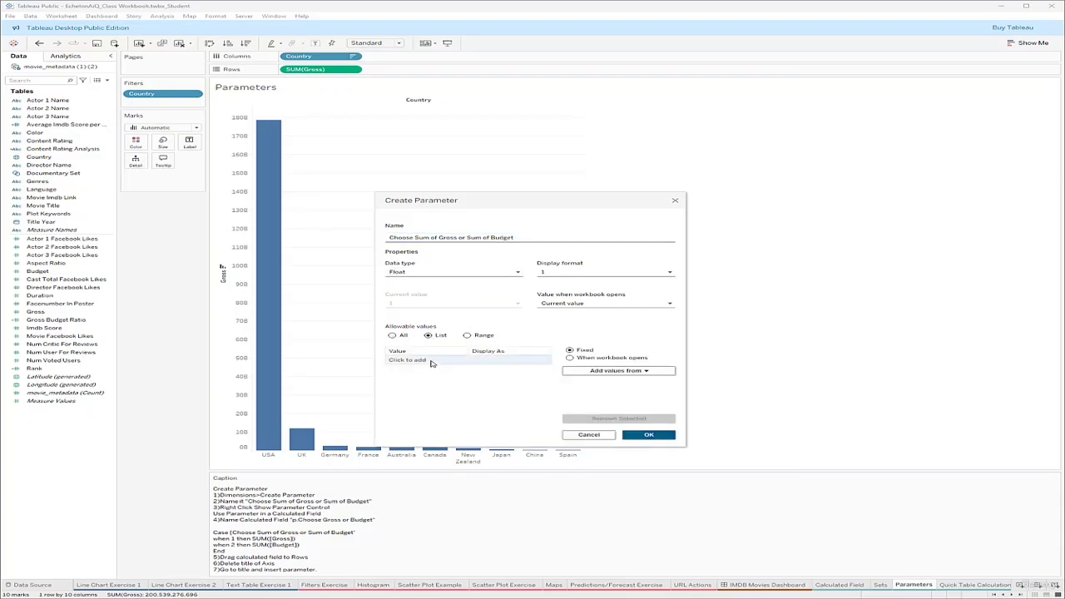
Add the value 1 to the parameter's list and display it as "Gross"
left_click(430, 361)
type("1")
key("Return")
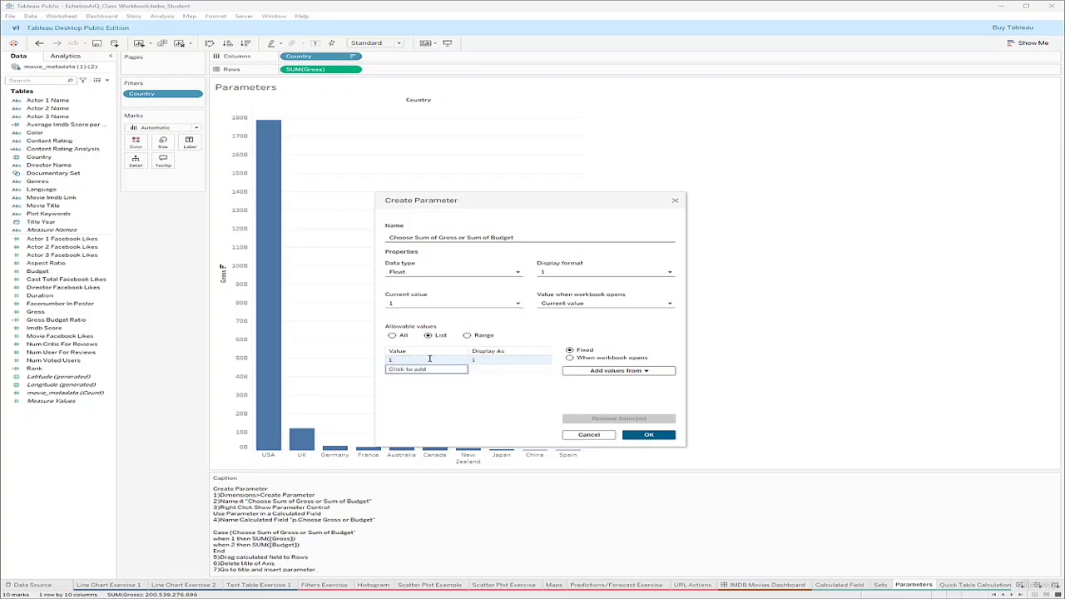
left_click(477, 360)
left_click(476, 359)
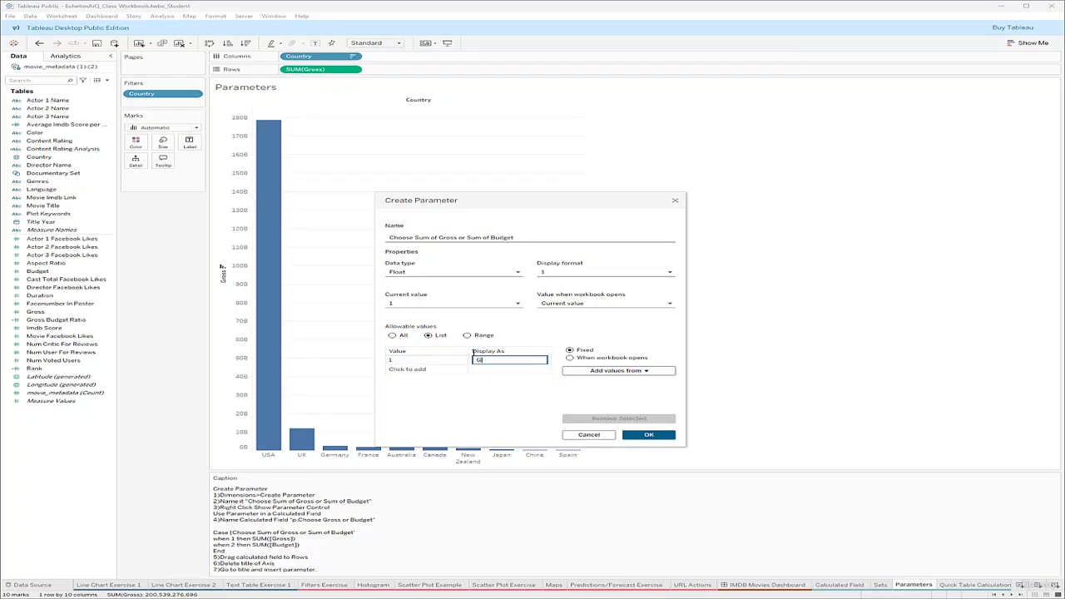
type("Gross")
Add the value 2 displayed as "Budget" to the list and create the parameter
left_click(433, 369)
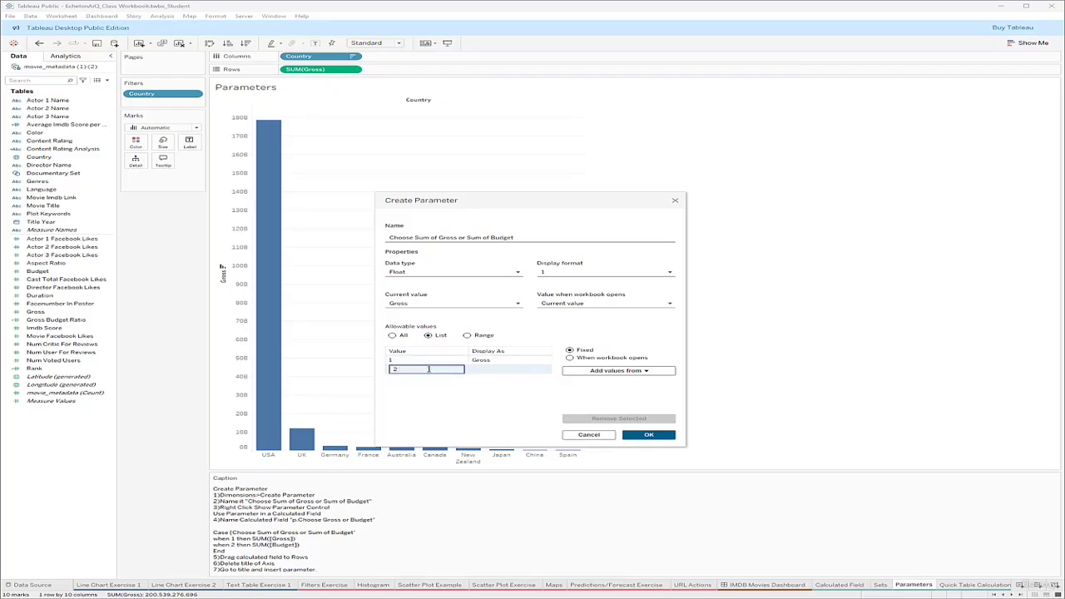
key("Return")
double_click(473, 369)
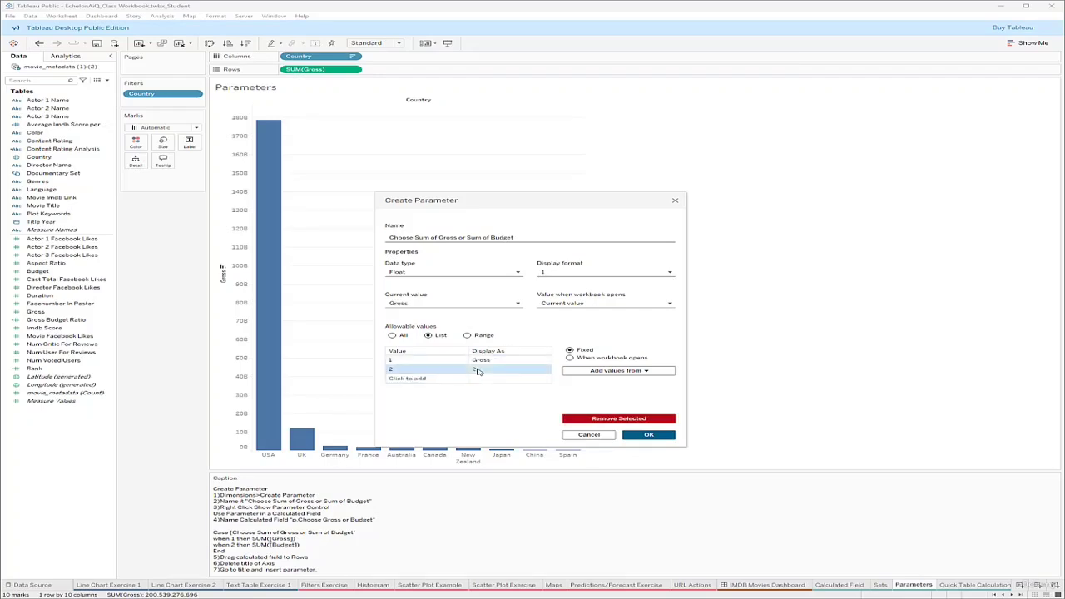
type("Bud")
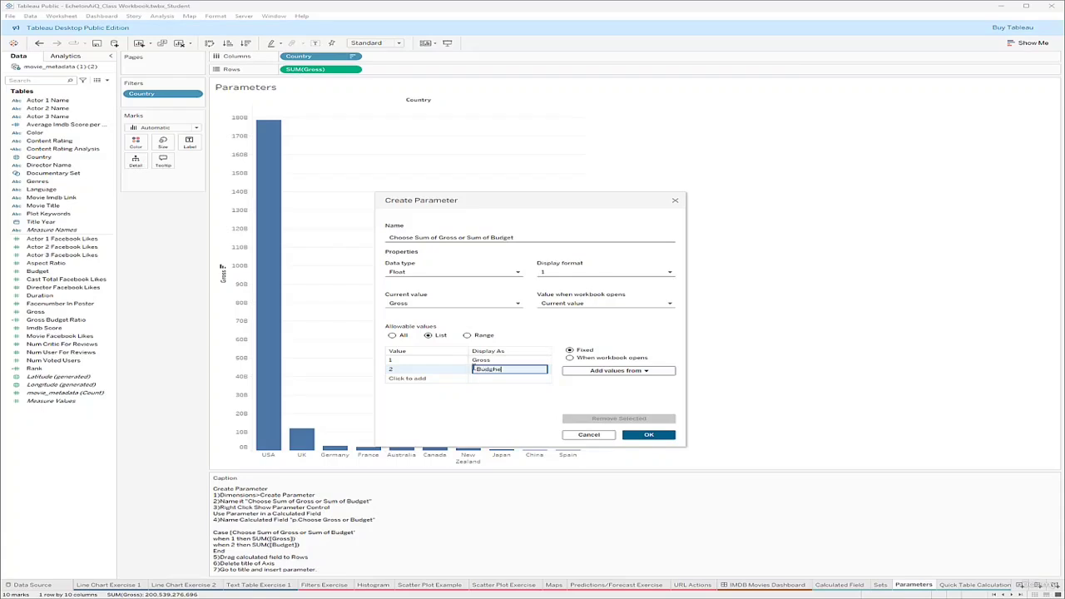
type("get")
left_click(650, 435)
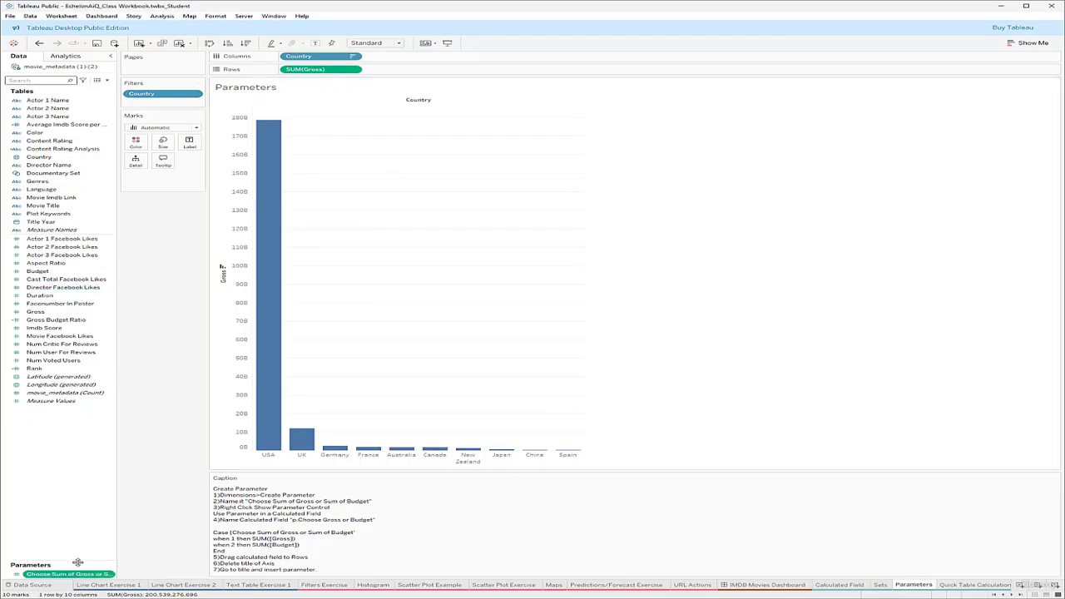
Create a calculated field from the Choose Sum of Gross or Sum of Budget parameter and name it "p.Choose Gross or Budget"
left_click_drag(77, 562, 97, 442)
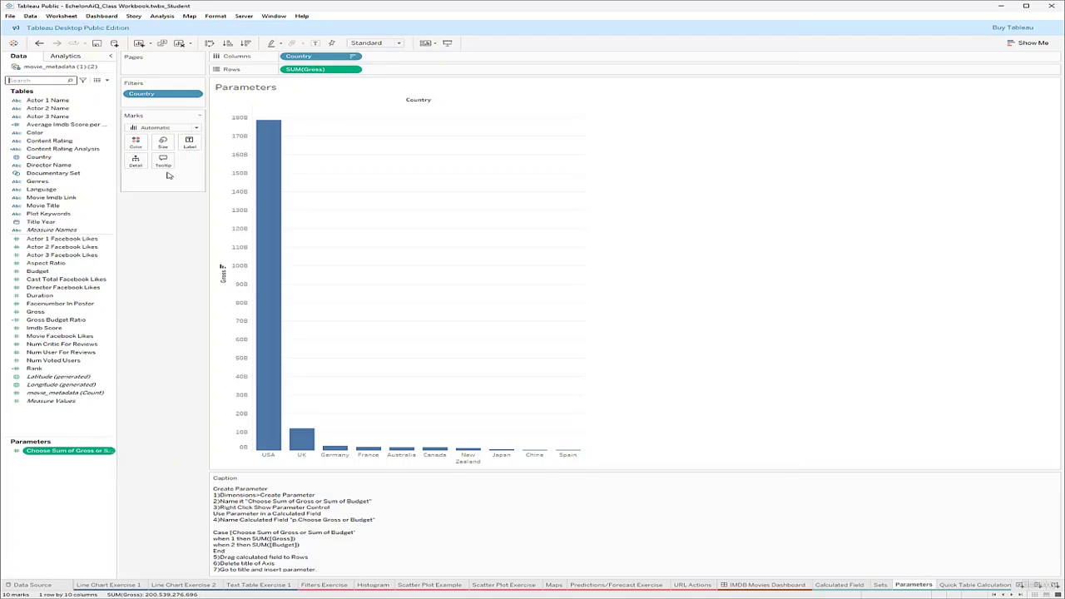
right_click(67, 451)
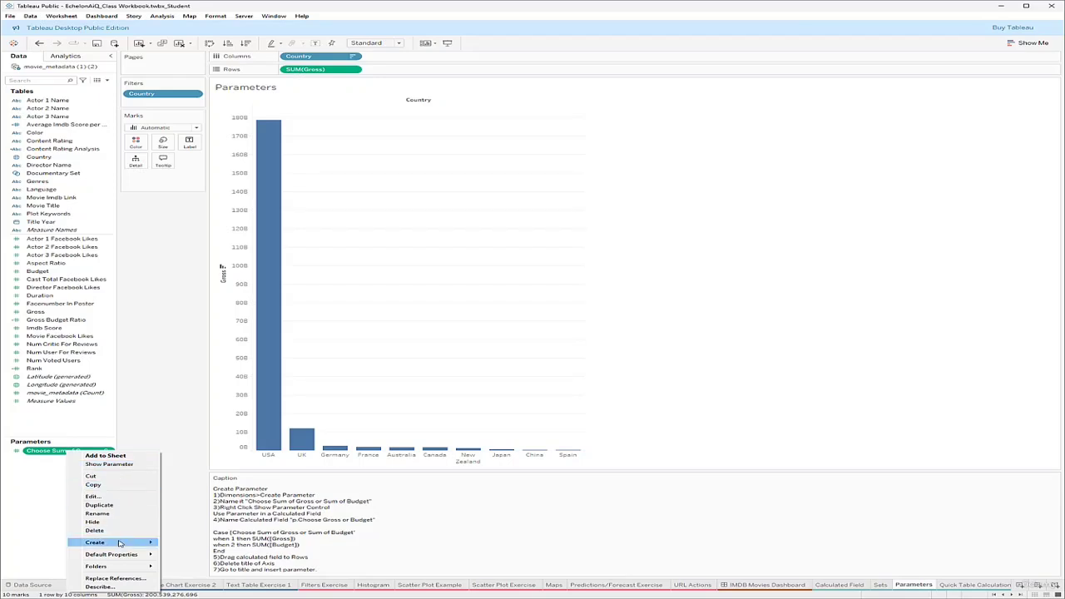
mouse_move(122, 543)
left_click(202, 543)
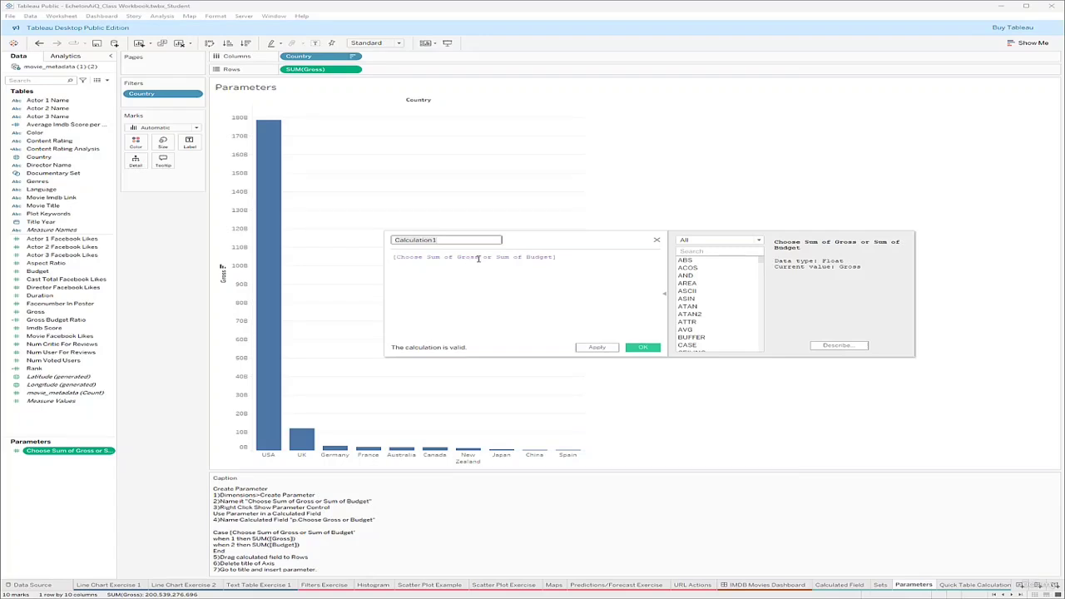
key("BackSpace")
type("p")
type("Gr")
key("BackSpace")
key("BackSpace")
type("Bud")
Turn the parameter reference into a CASE expression and give it a WHEN 1 branch returning SUM([Gross])
left_click(395, 257)
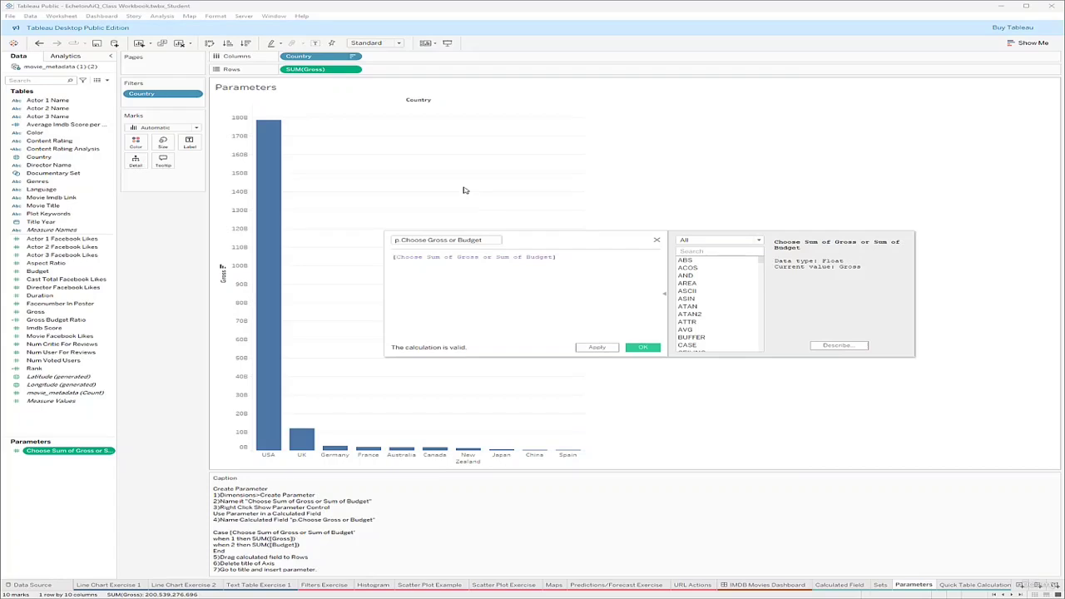
type("CASE")
left_click(584, 259)
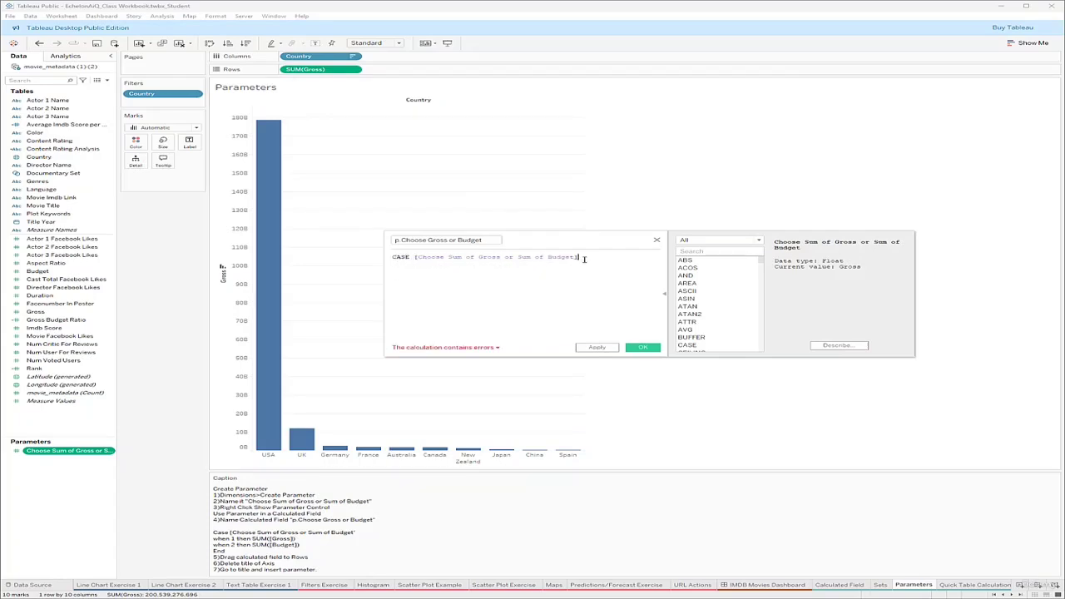
key("Return")
type("WHEN")
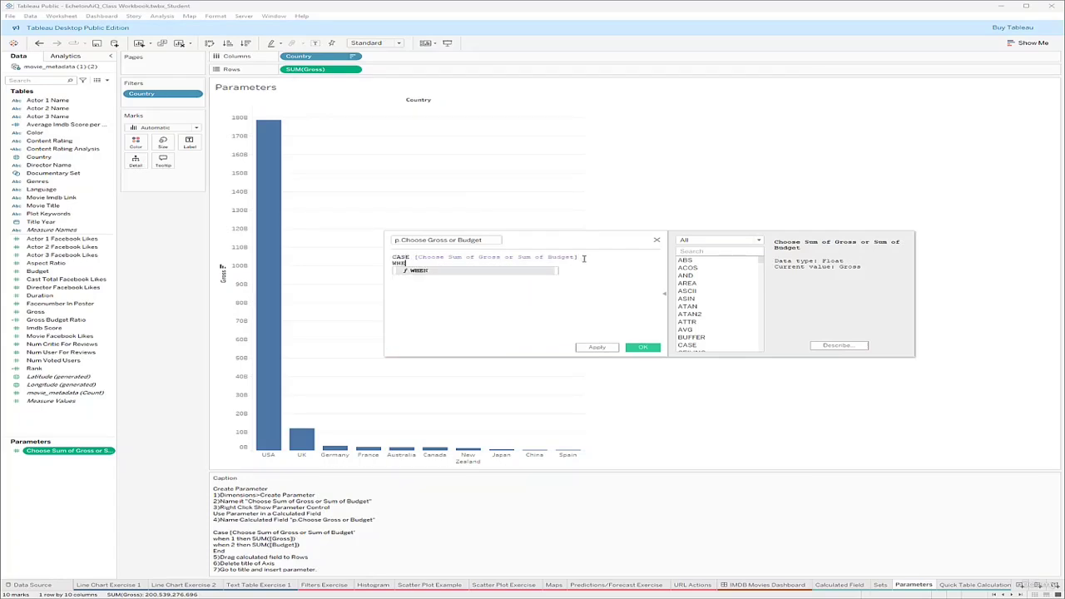
type(" 1 the ")
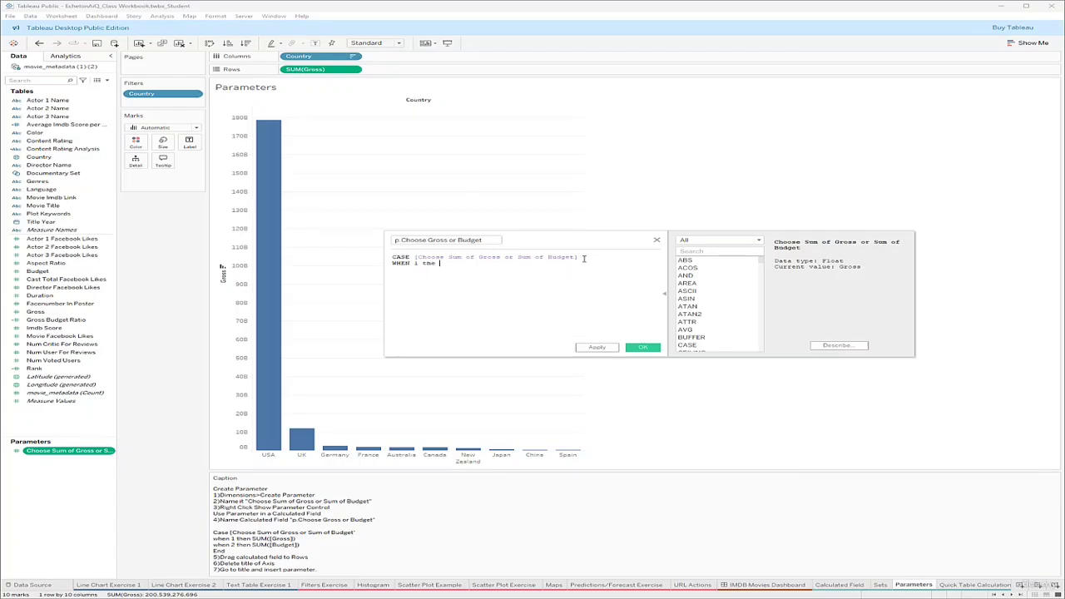
type("SUM(GRO")
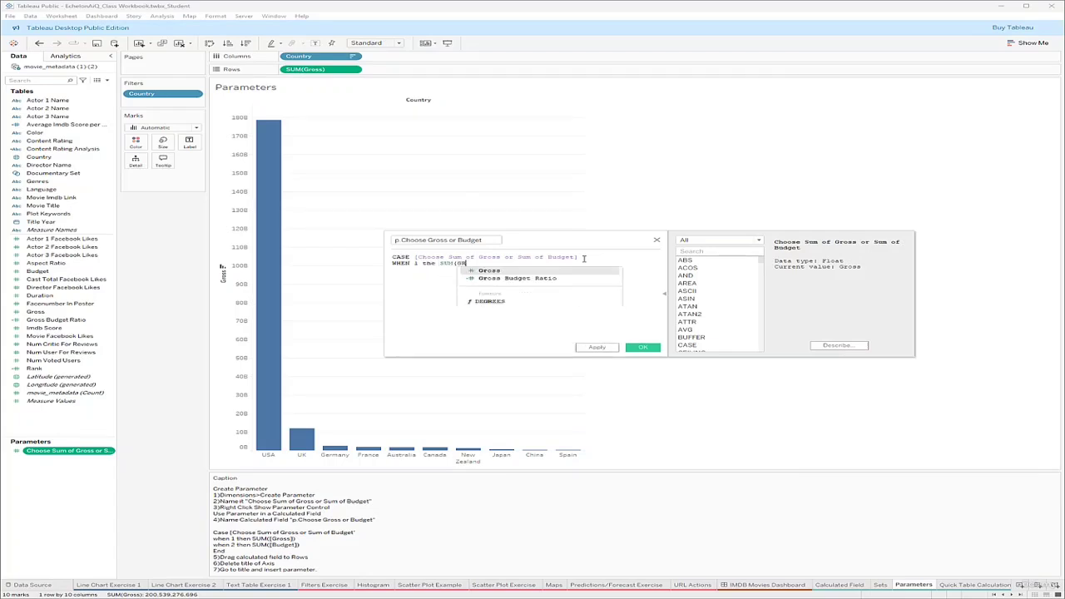
left_click(545, 271)
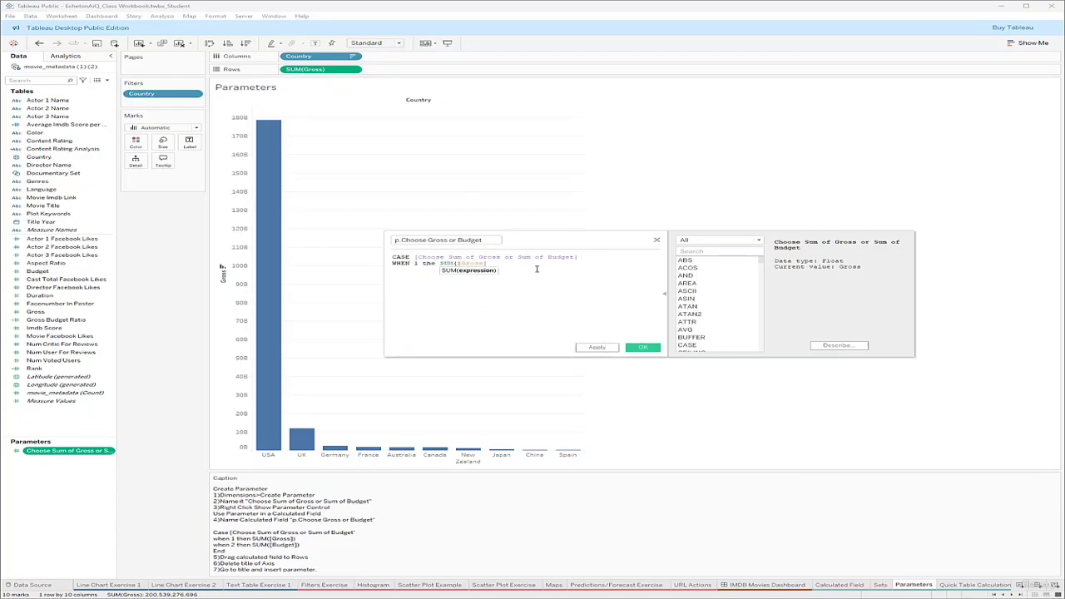
type(")")
Add the line "WHEN 2 then SUM([Budget])" to the formula and correct "the" to "then" in the first branch
key("Return")
type("WHEN 2 then")
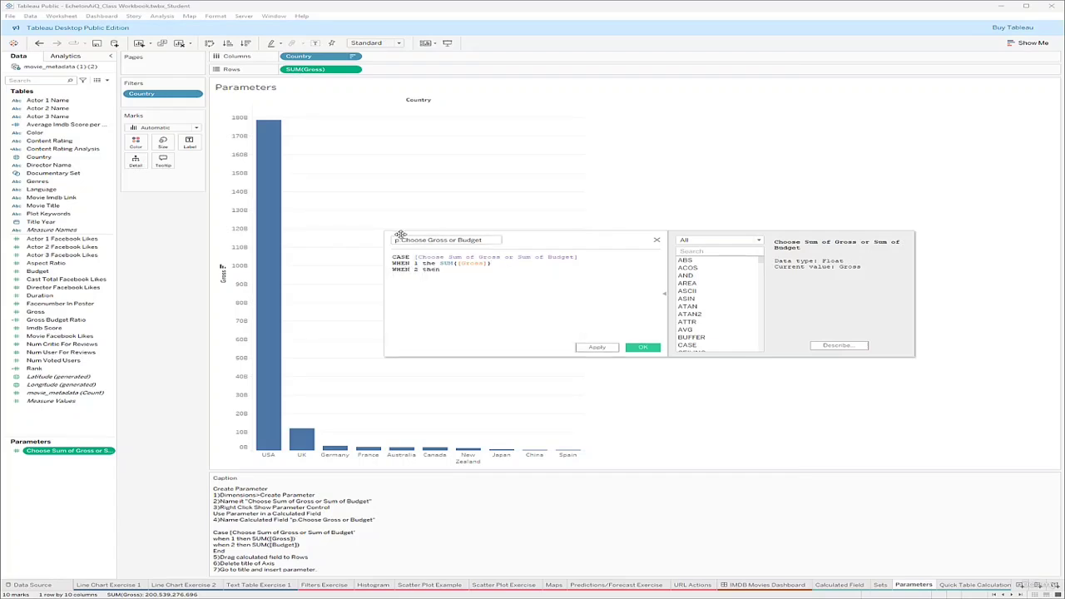
type("n")
left_click(442, 269)
type("S")
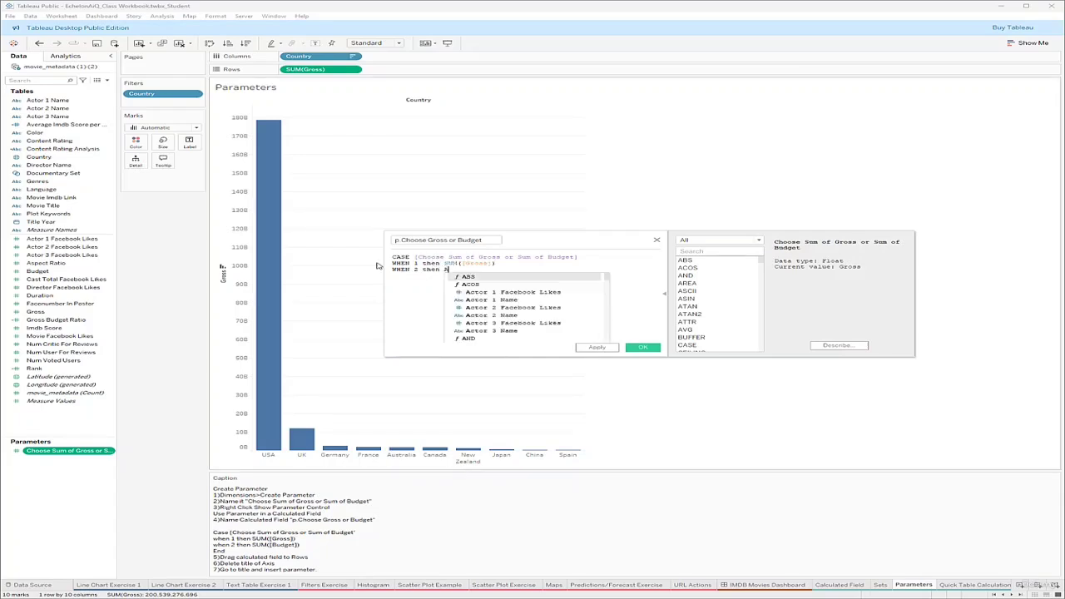
type("UM([")
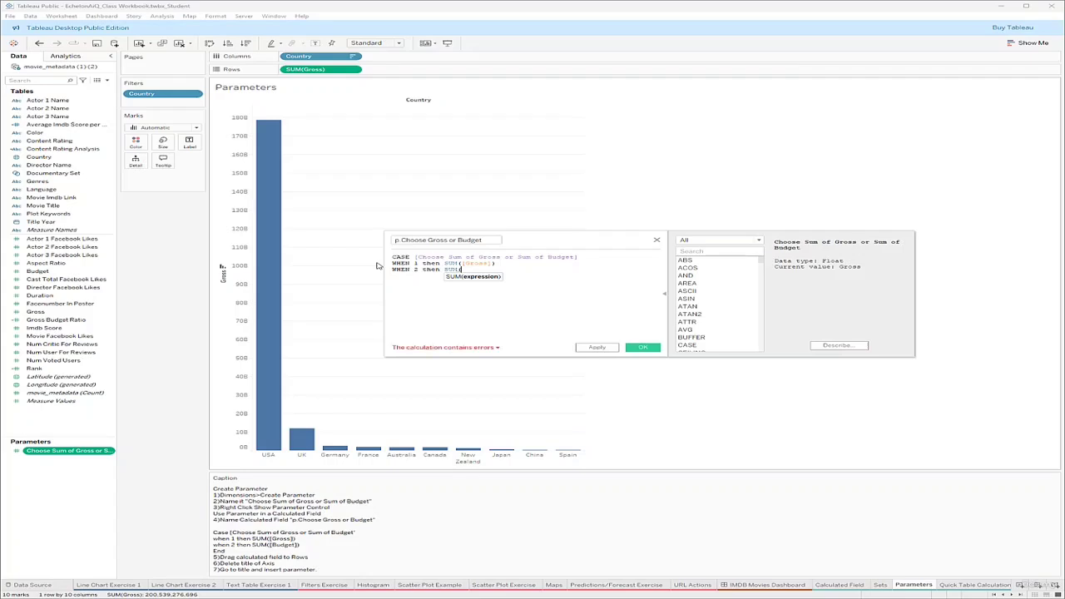
type("B")
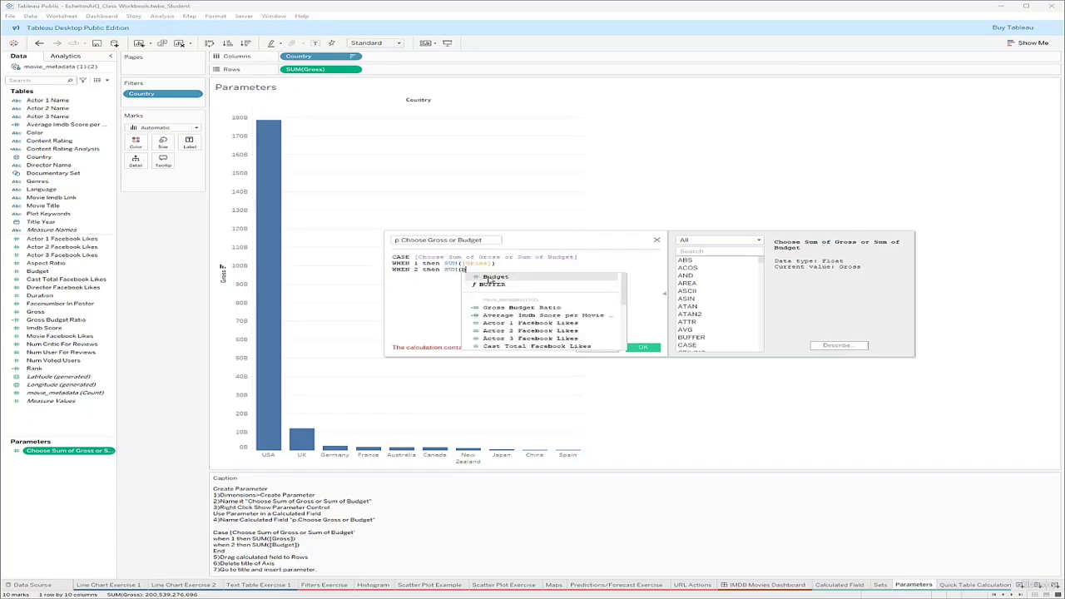
double_click(491, 278)
type(")")
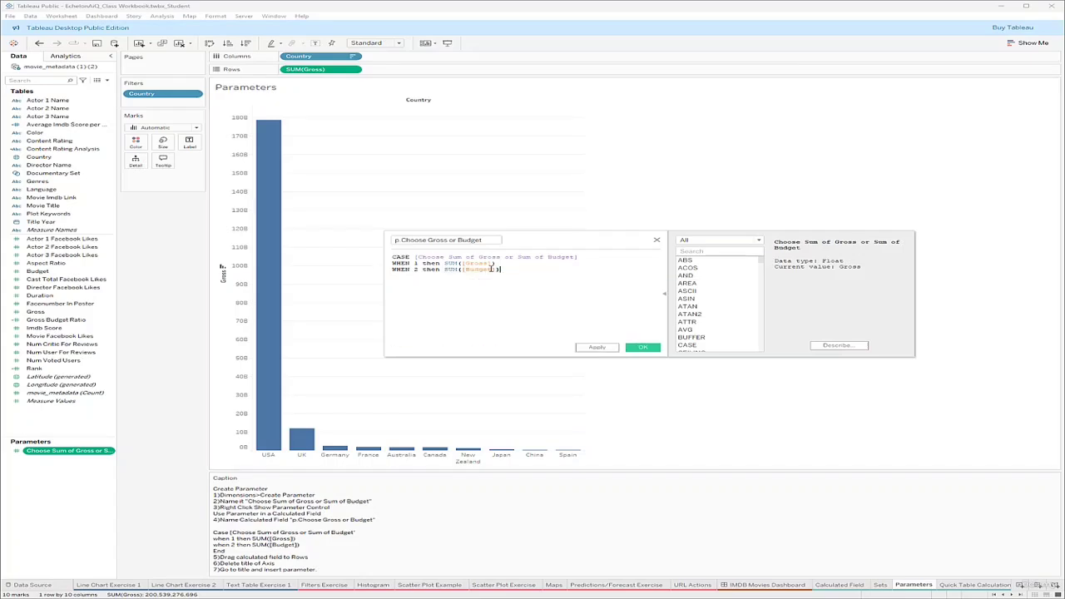
Close the CASE formula with END and save the calculated field
key("Return")
type("END")
key("Return")
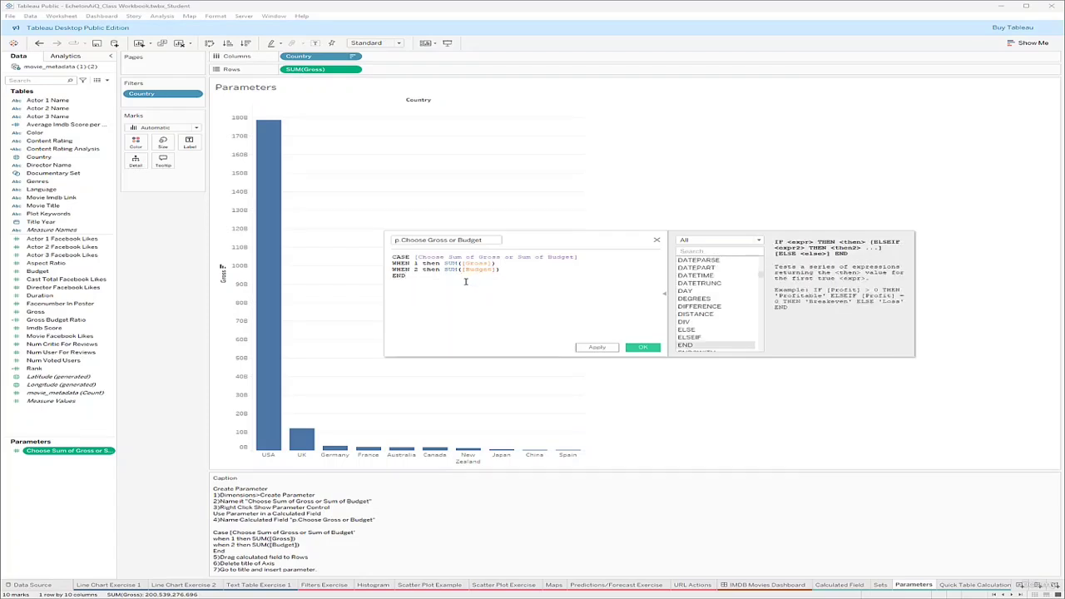
left_click(642, 348)
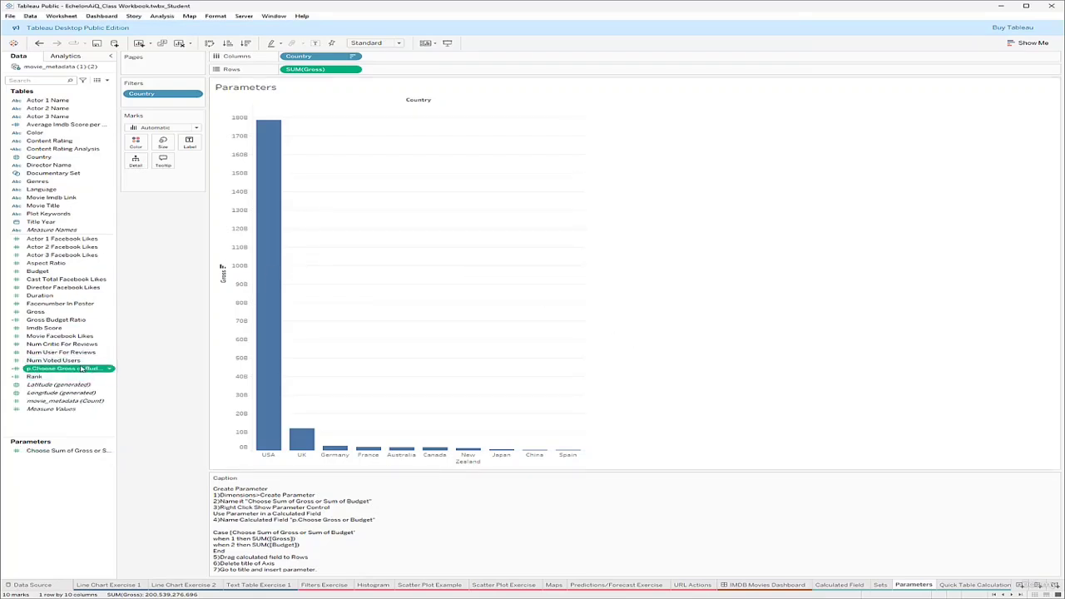
Replace SUM(Gross) on Rows with p.Choose Gross or Budget, and show the parameter's control with Budget selected
left_click_drag(81, 369, 332, 72)
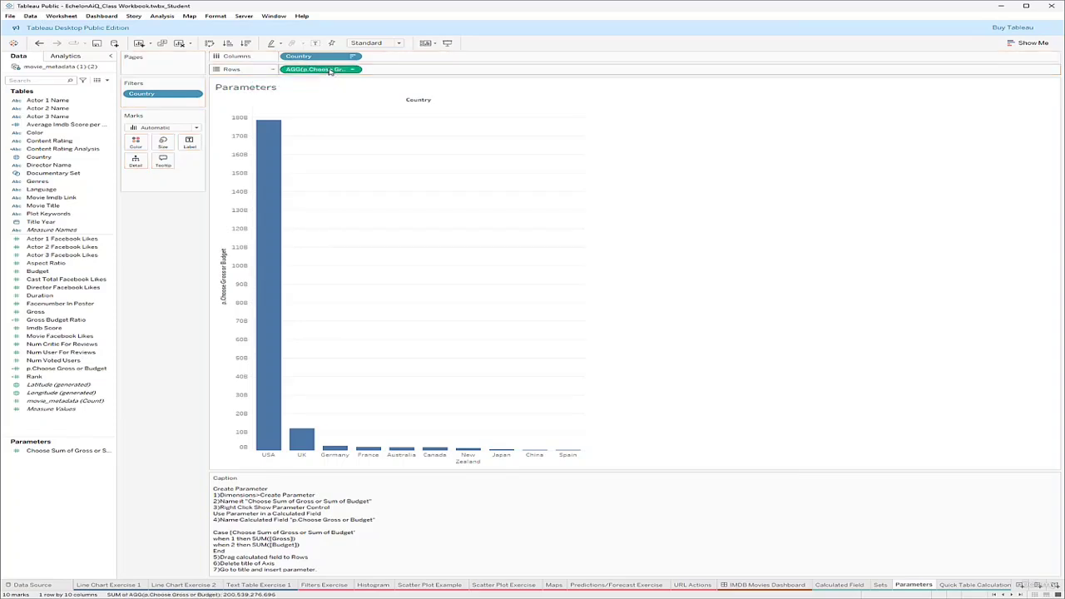
right_click(109, 454)
left_click(136, 468)
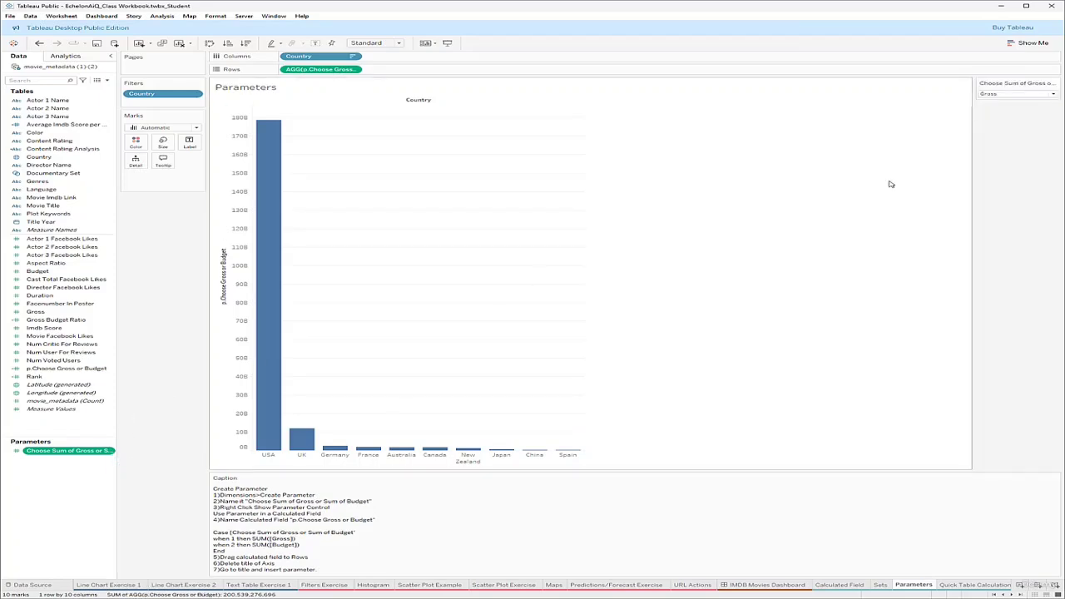
left_click(1053, 94)
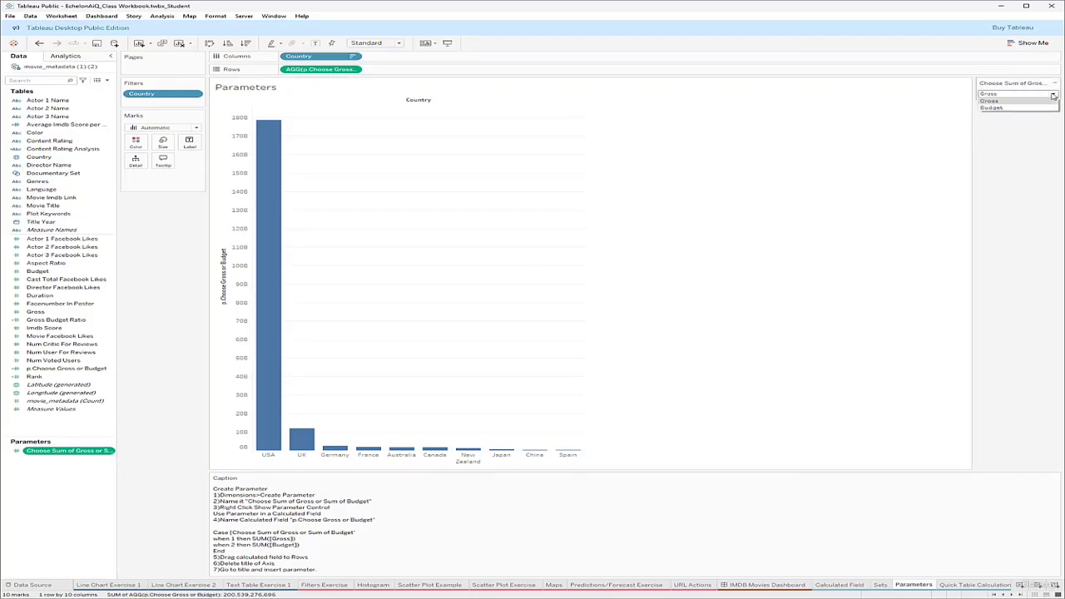
left_click(992, 108)
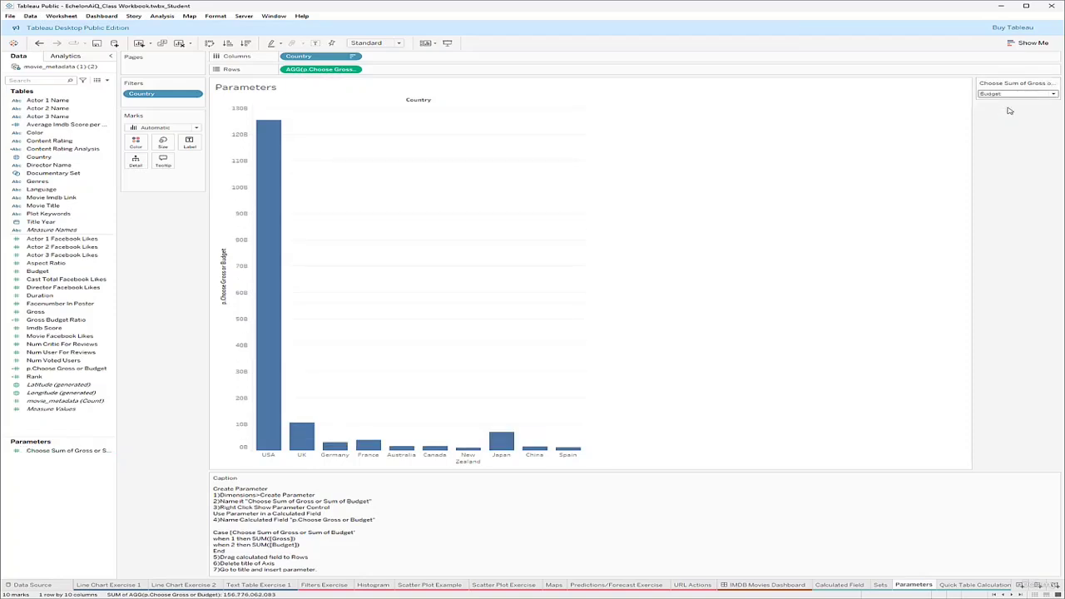
Switch the parameter between Gross and Budget to compare the country bars, ending on Gross
left_click(1054, 94)
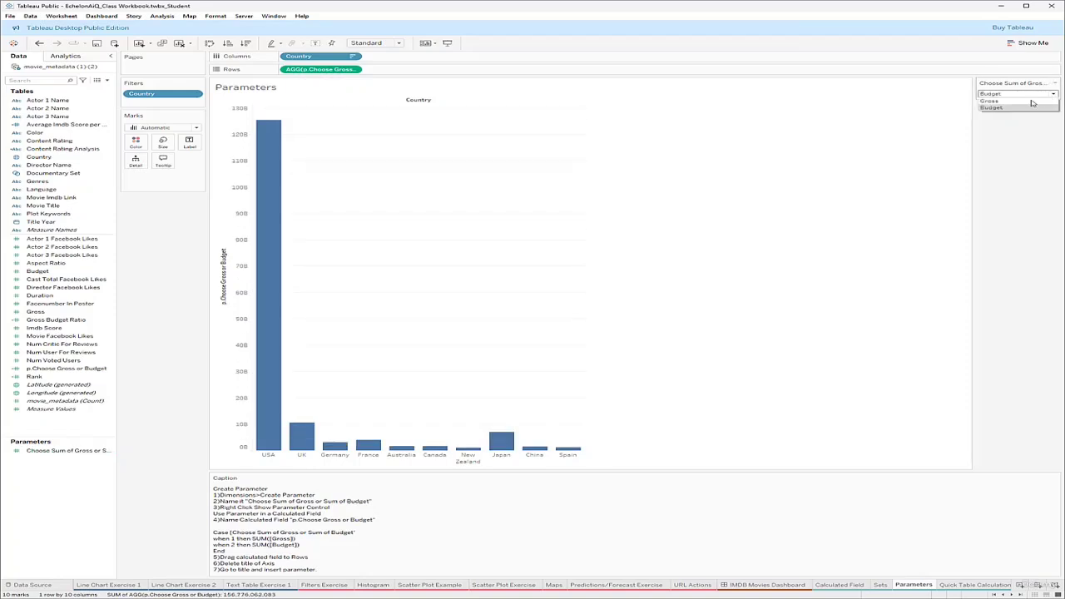
left_click(1023, 102)
left_click(1055, 94)
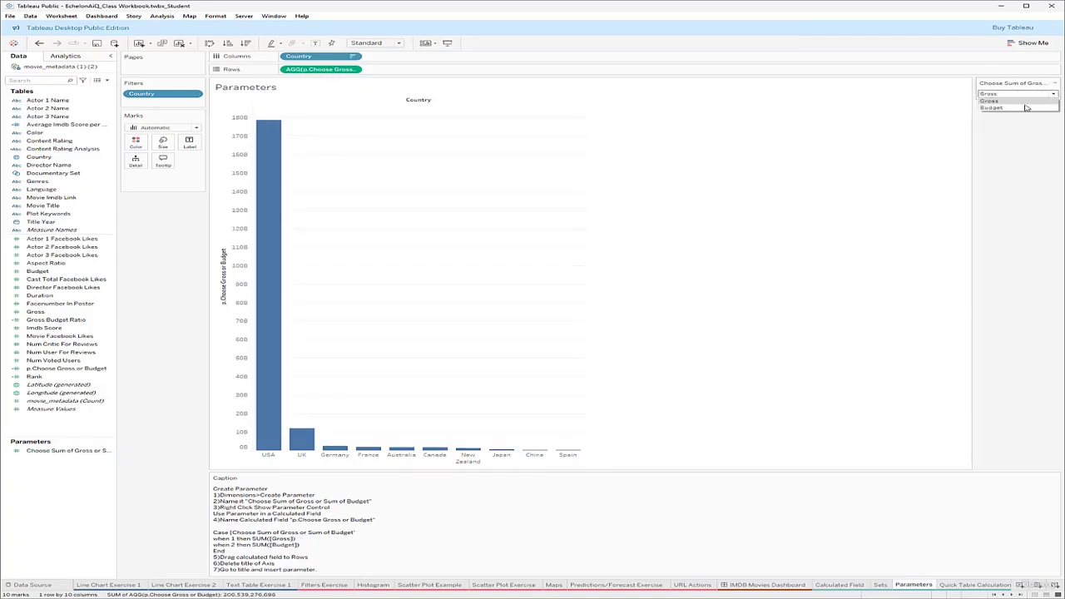
left_click(1026, 107)
left_click(1054, 94)
left_click(1028, 102)
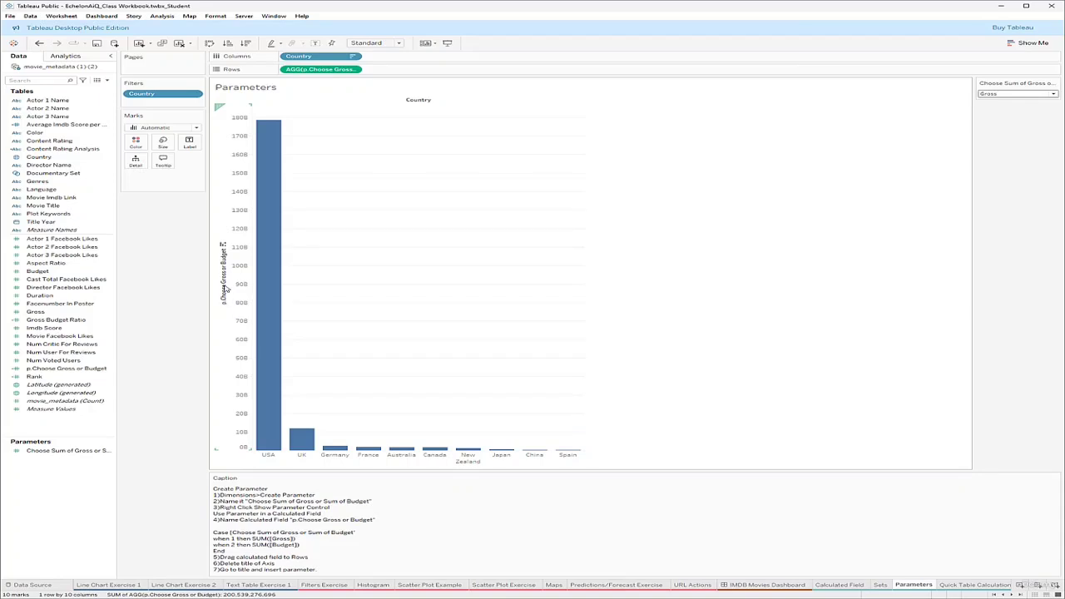
Remove the custom title text from the p.Choose Gross or Budget axis
right_click(225, 288)
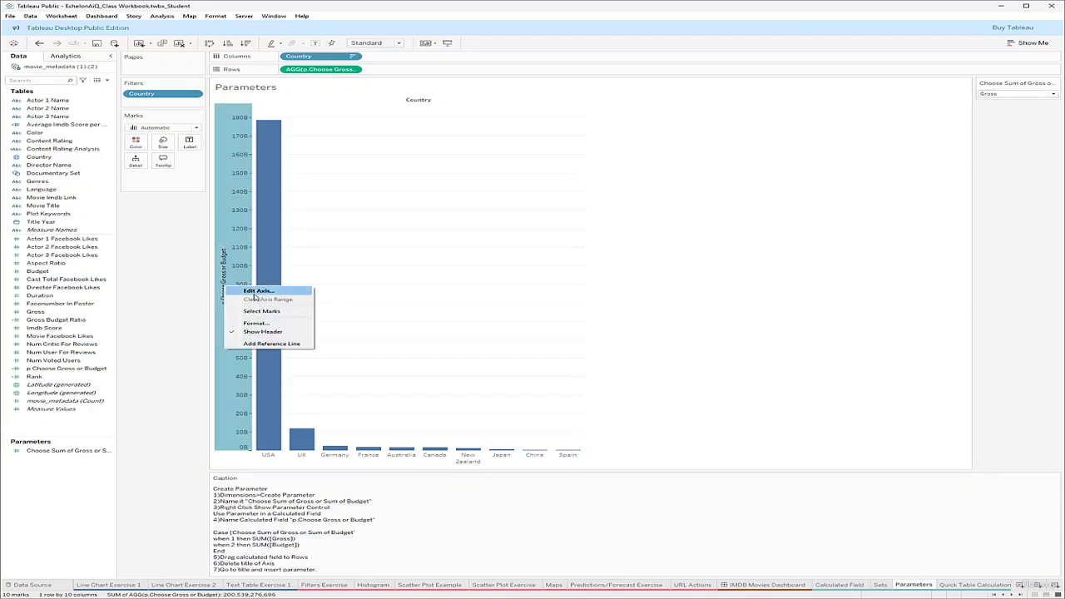
left_click(256, 291)
left_click(606, 354)
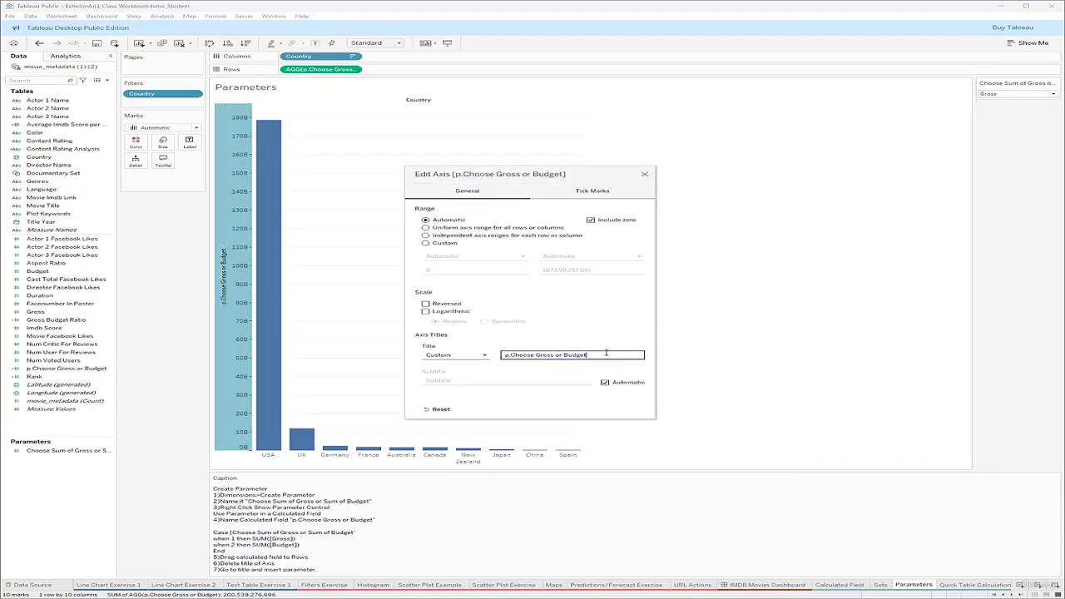
left_click_drag(606, 354, 503, 355)
key("BackSpace")
left_click(644, 174)
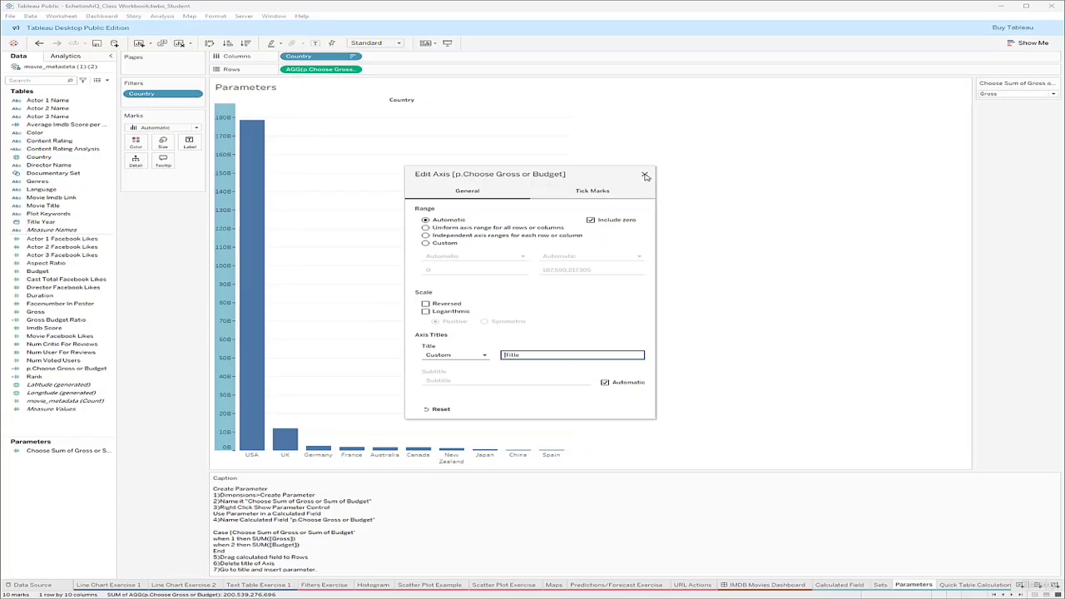
Replace the sheet name in the chart title with the Choose Sum of Gross or Sum of Budget parameter value
double_click(290, 89)
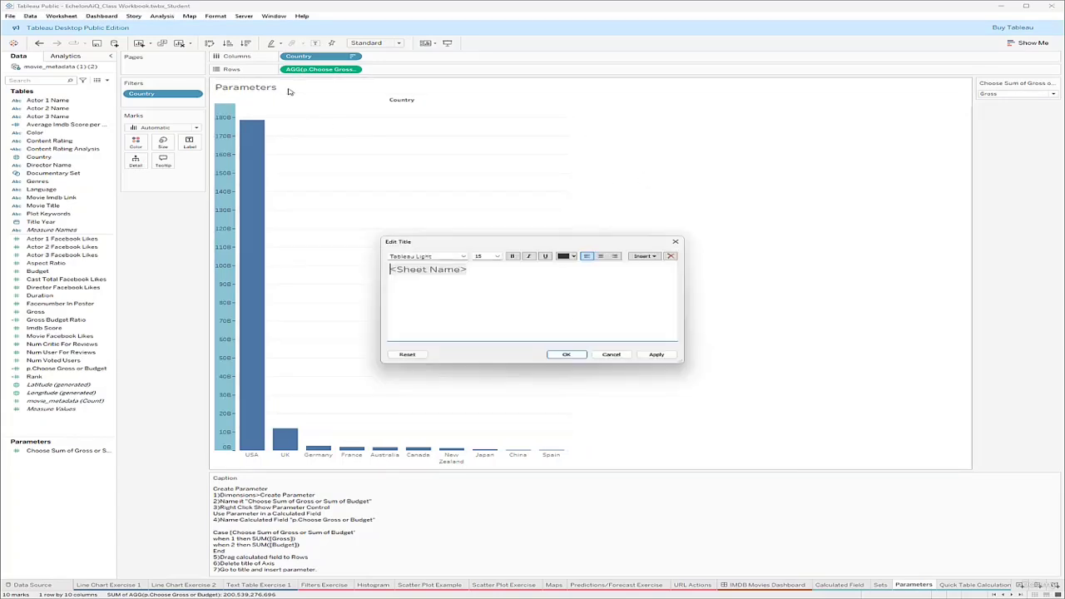
left_click_drag(522, 278, 375, 266)
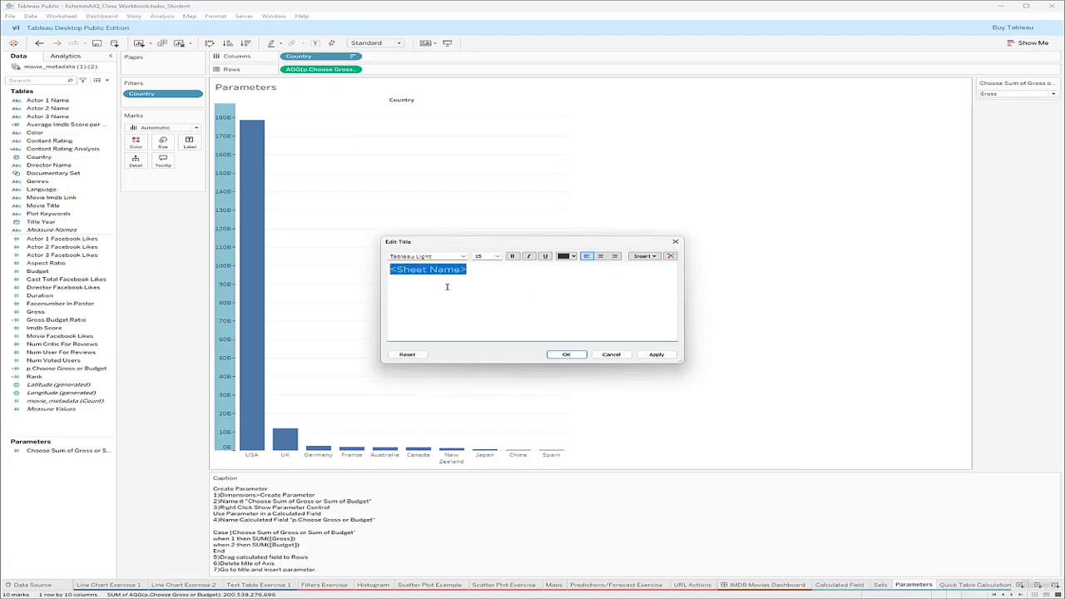
left_click(643, 256)
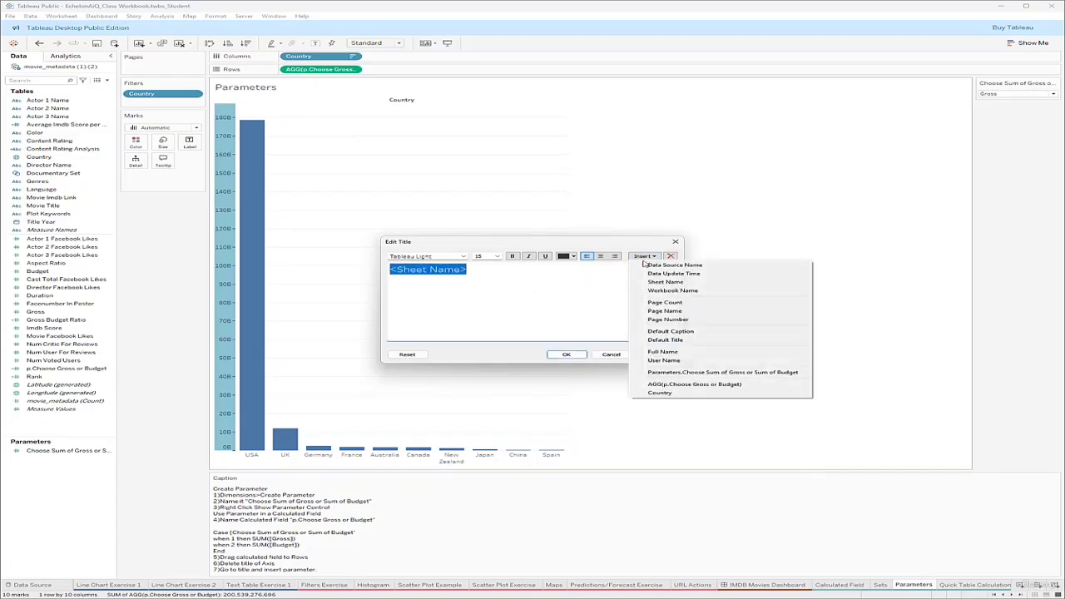
left_click(696, 375)
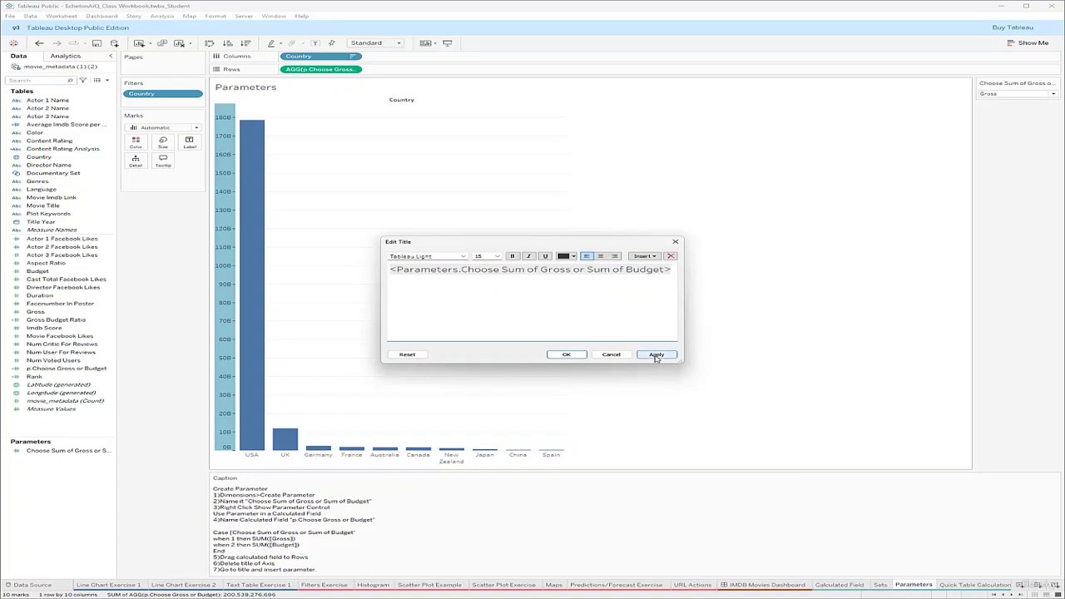
left_click(657, 356)
left_click(565, 355)
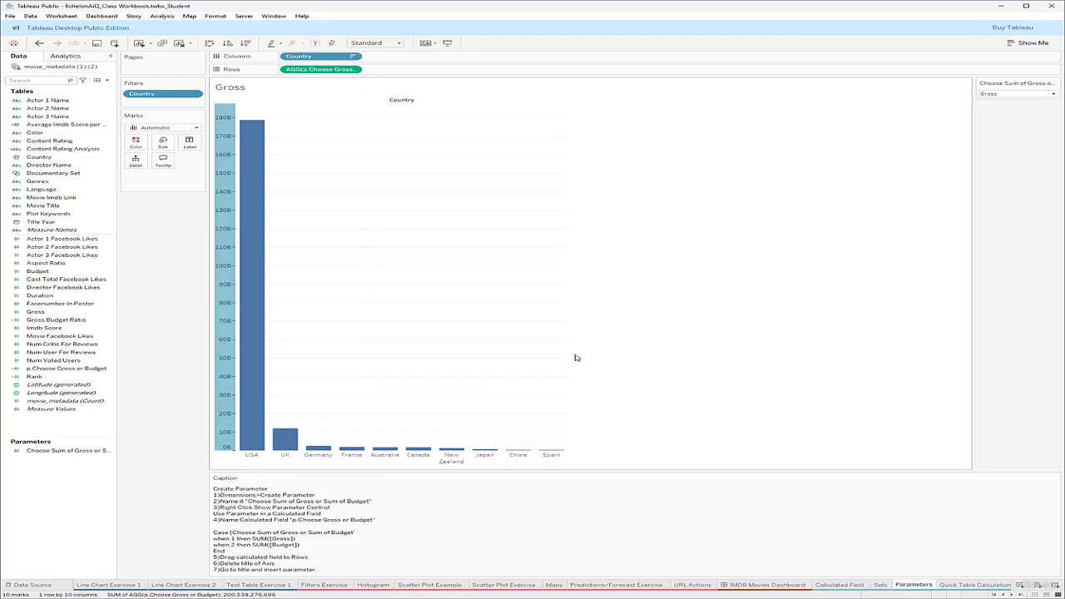
Check that the chart title follows the parameter by alternating Budget and Gross, leaving Gross selected
left_click(1052, 96)
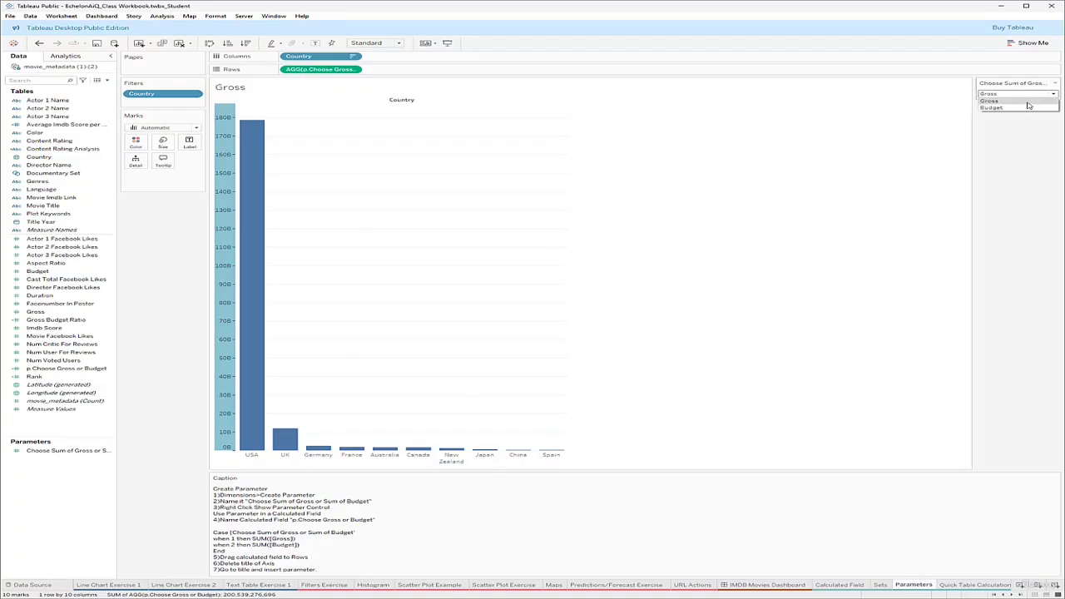
left_click(1026, 103)
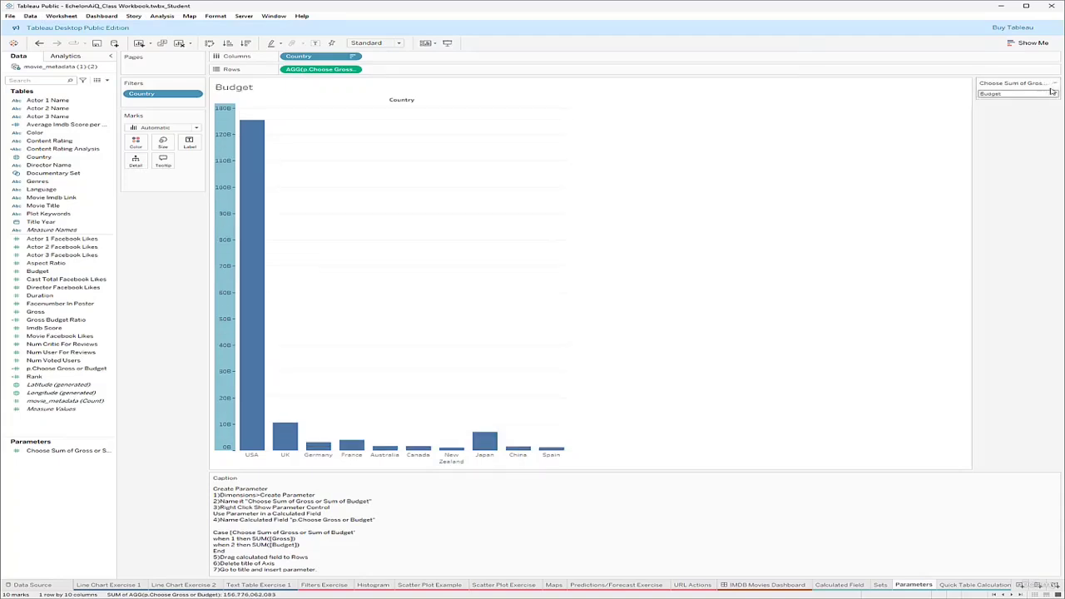
left_click(1054, 95)
left_click(1032, 101)
left_click(1052, 95)
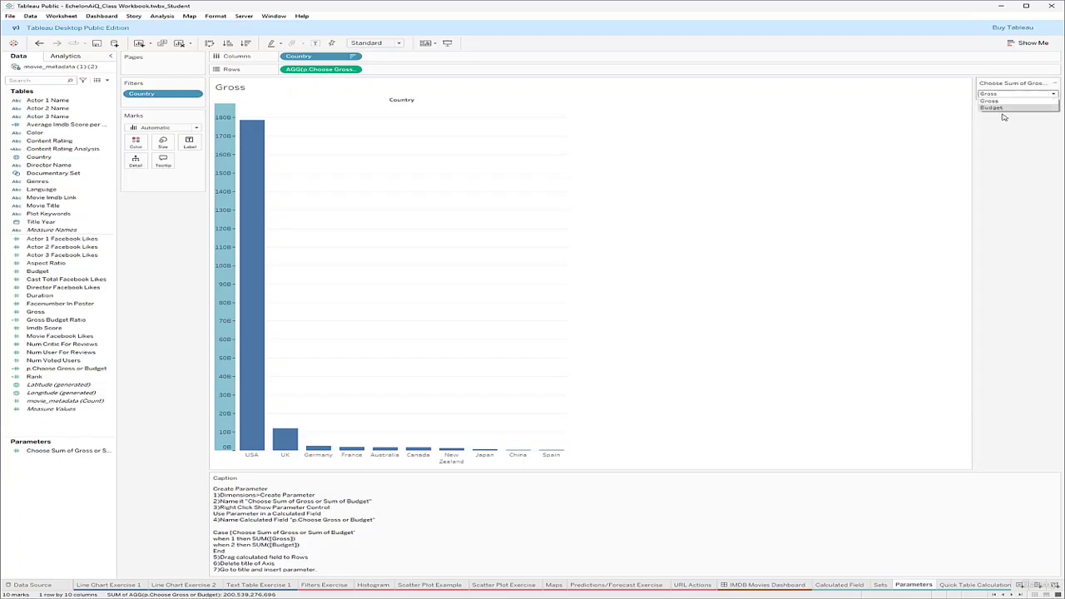
left_click(1002, 111)
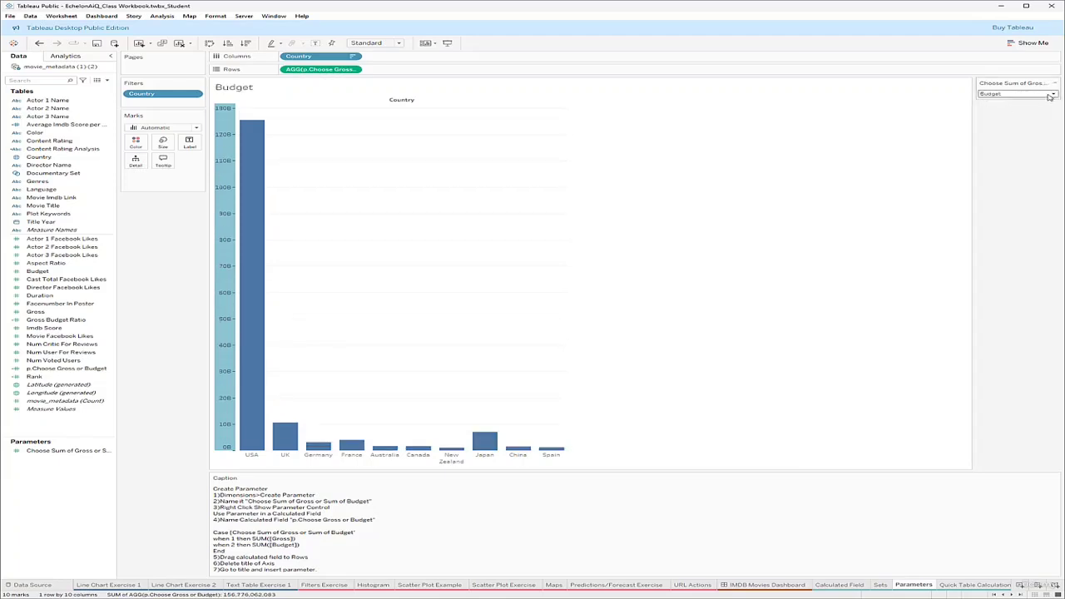
left_click(629, 184)
left_click(999, 94)
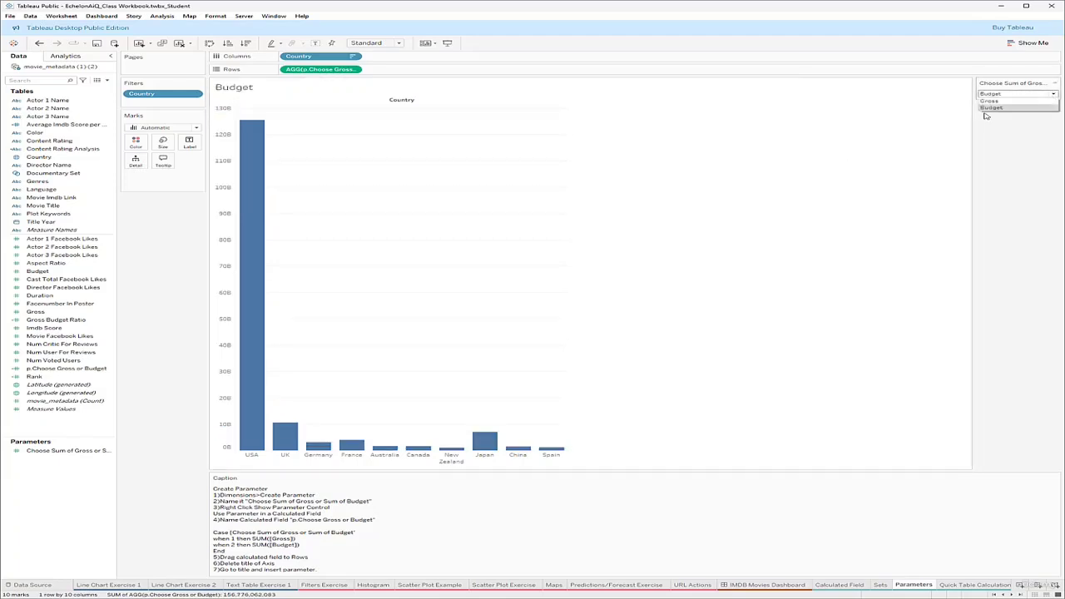
left_click(990, 101)
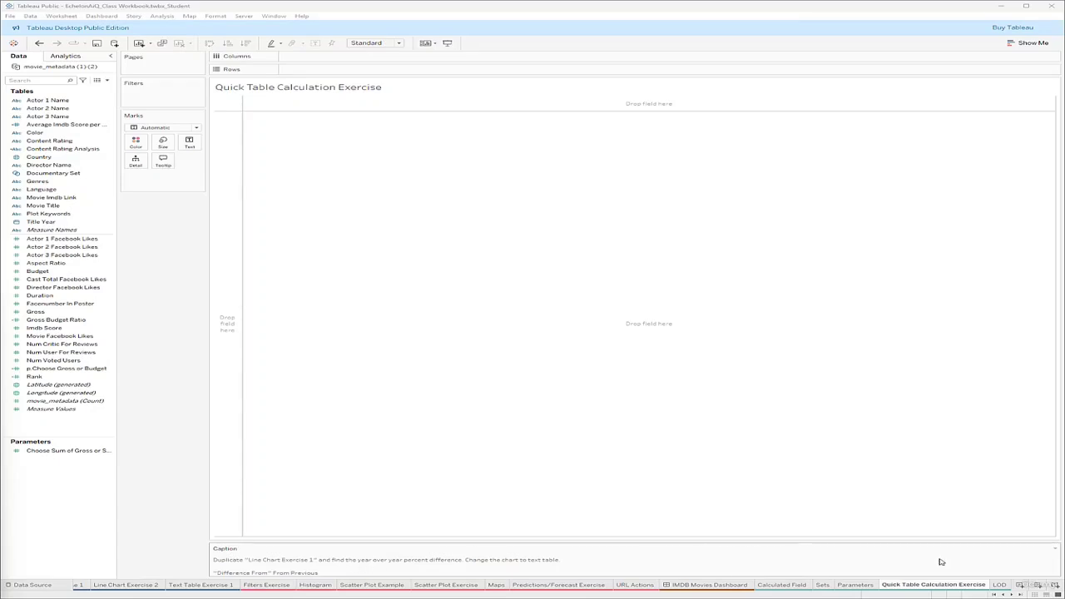
Open the Line Chart Exercise 1 sheet and apply the Difference quick table calculation to AVG(Duration), viewing it through 2016
left_click(80, 586)
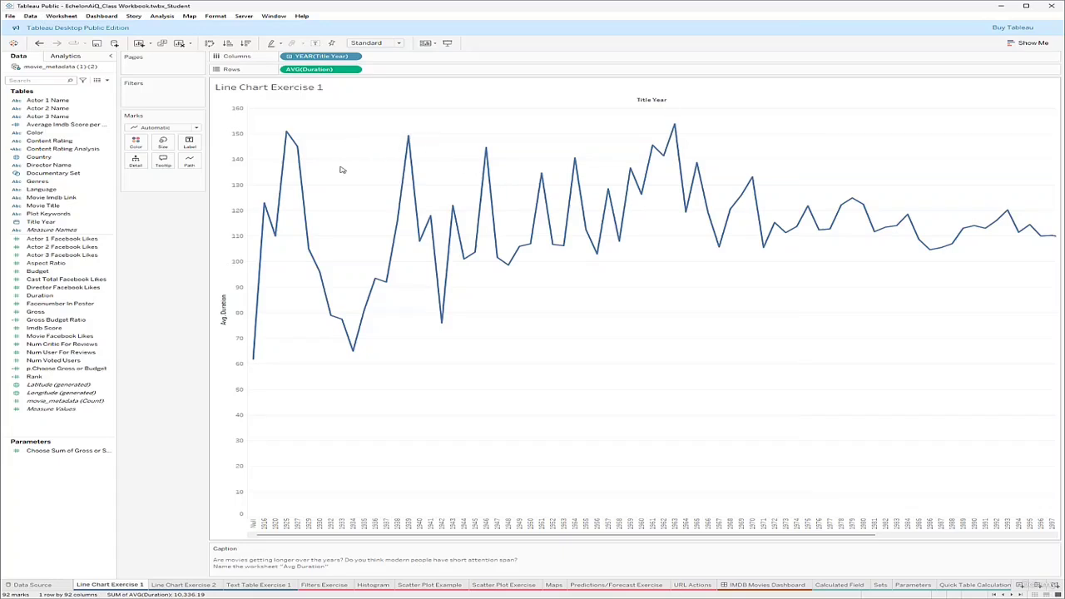
right_click(408, 137)
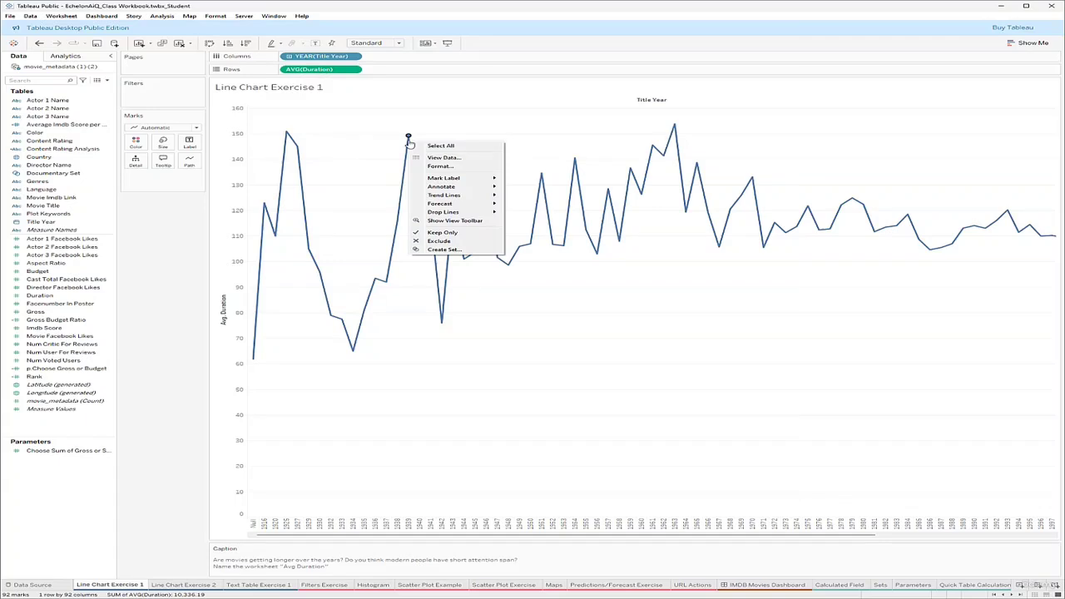
left_click(356, 71)
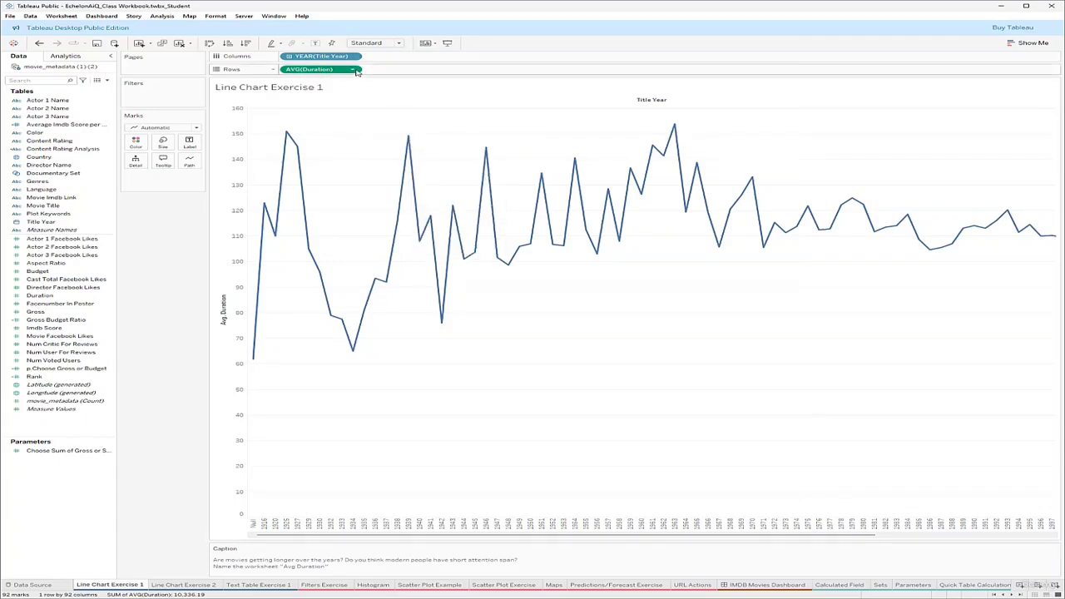
left_click(356, 71)
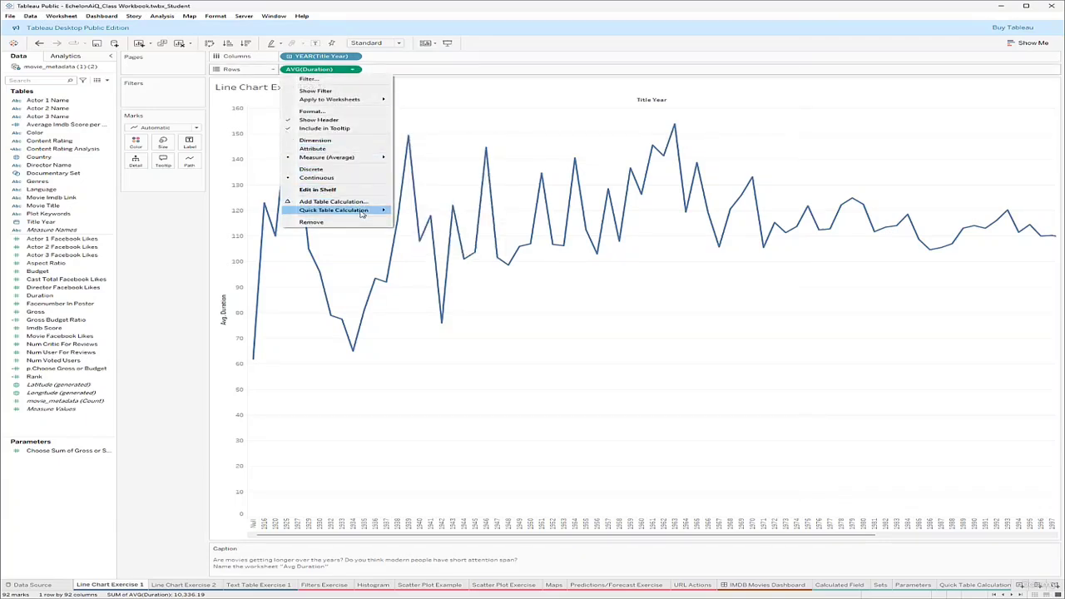
mouse_move(362, 214)
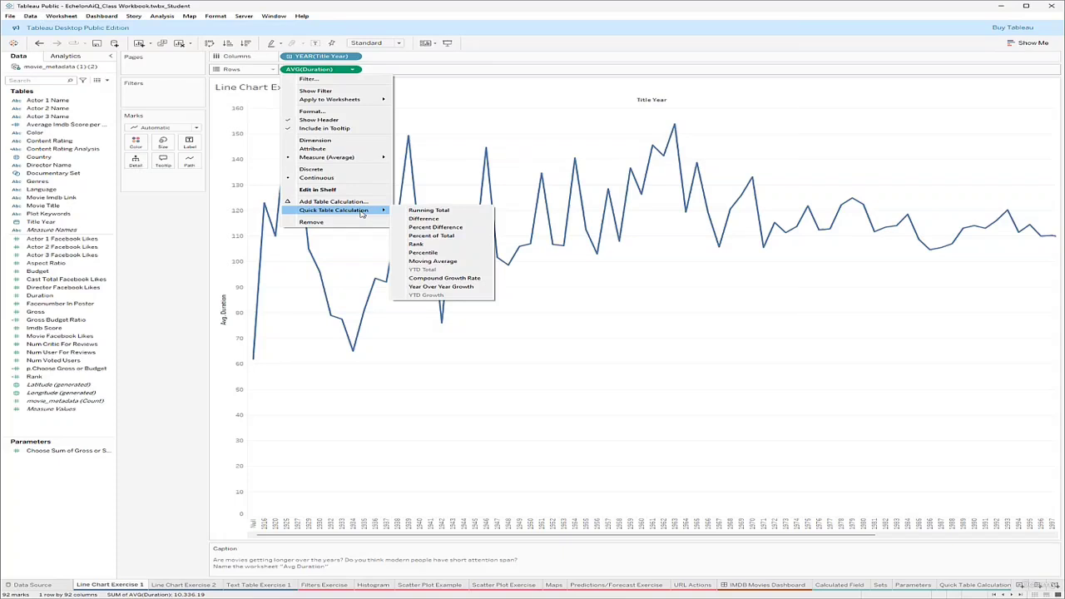
left_click(455, 219)
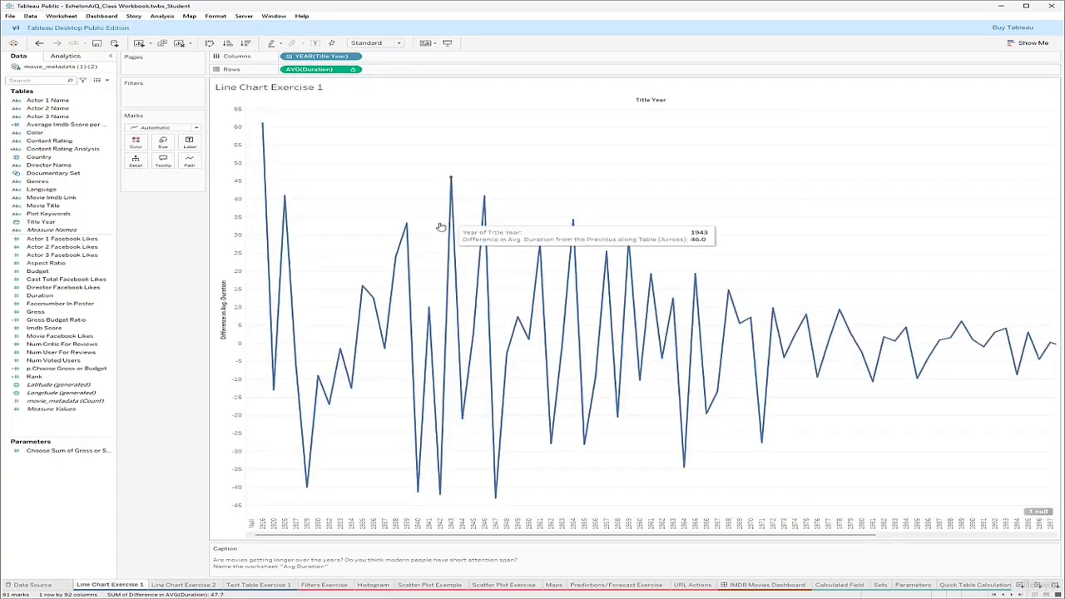
mouse_move(444, 199)
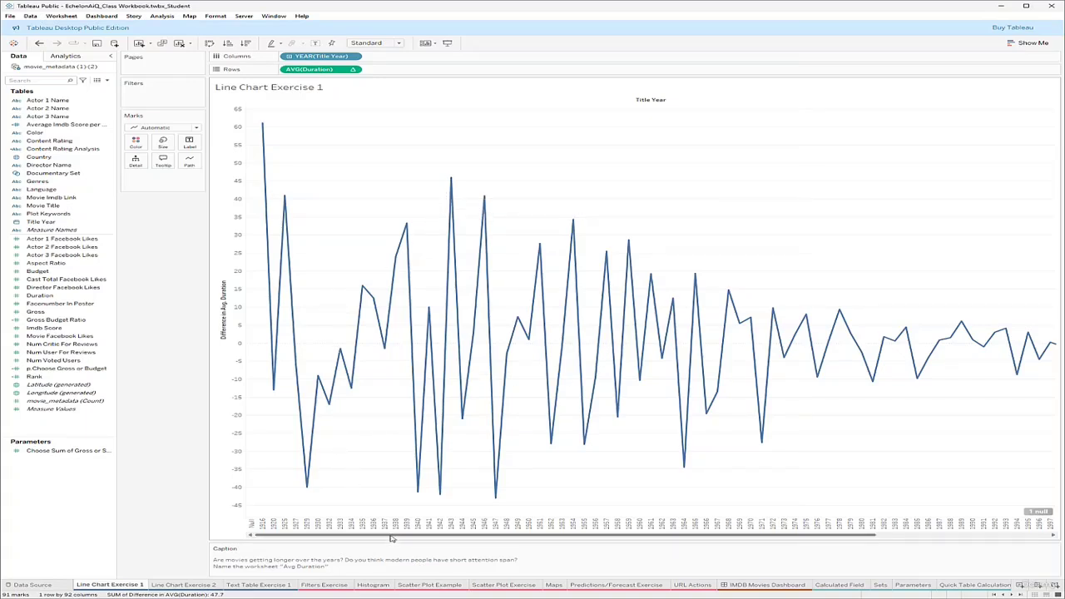
left_click_drag(432, 538, 774, 533)
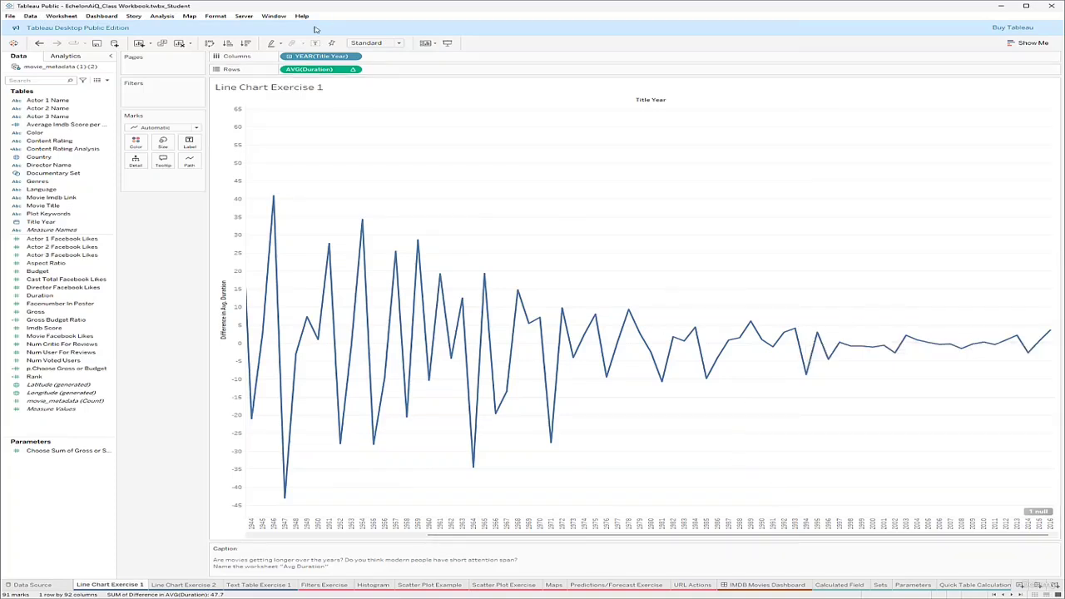
Change the quick table calculation on AVG(Duration) to Year Over Year Growth
left_click(352, 70)
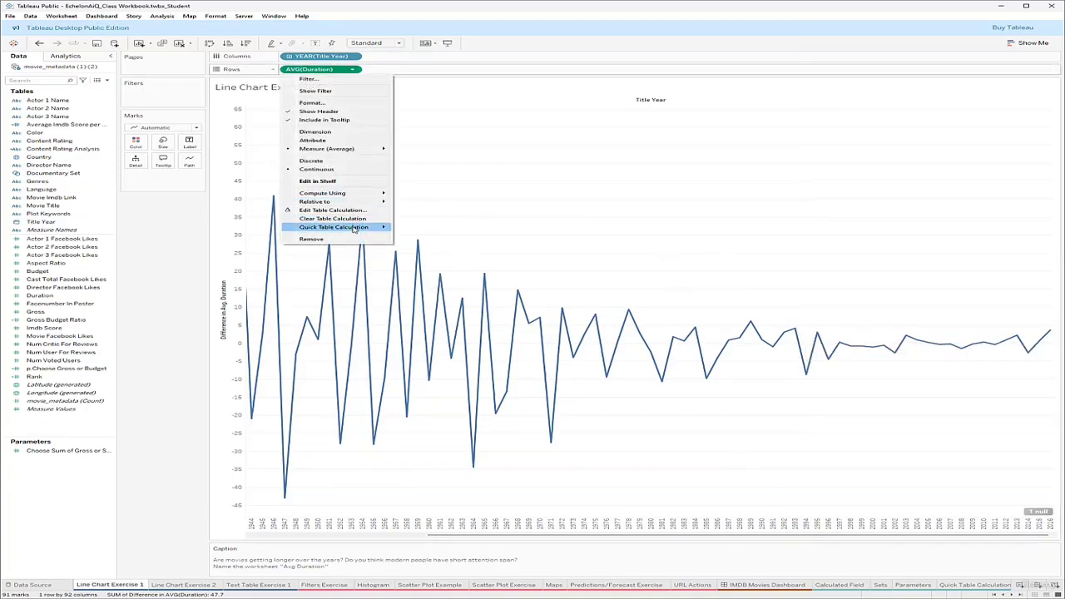
mouse_move(354, 228)
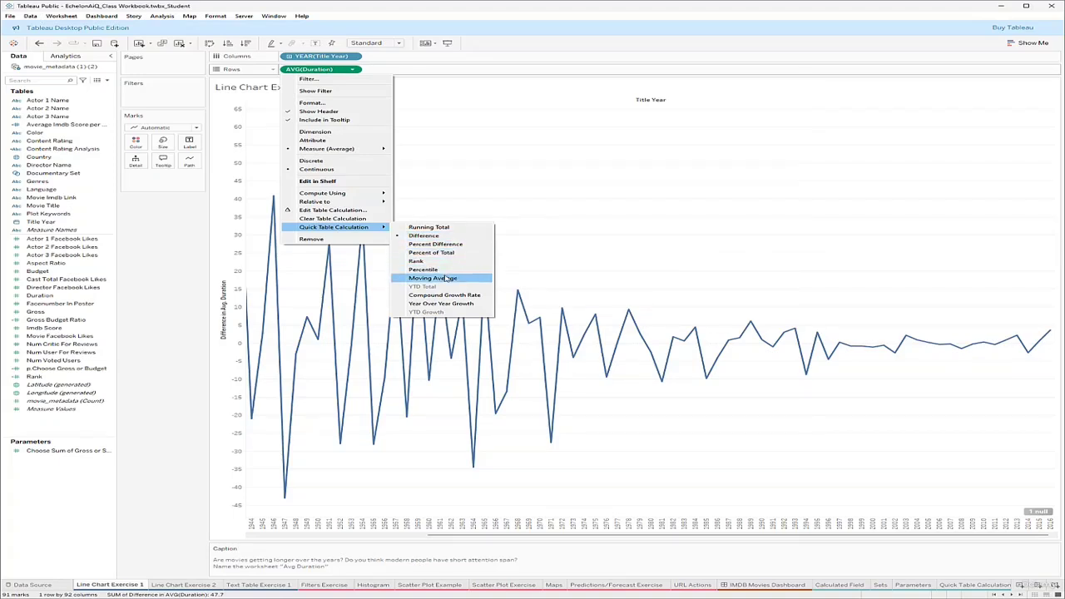
left_click(454, 305)
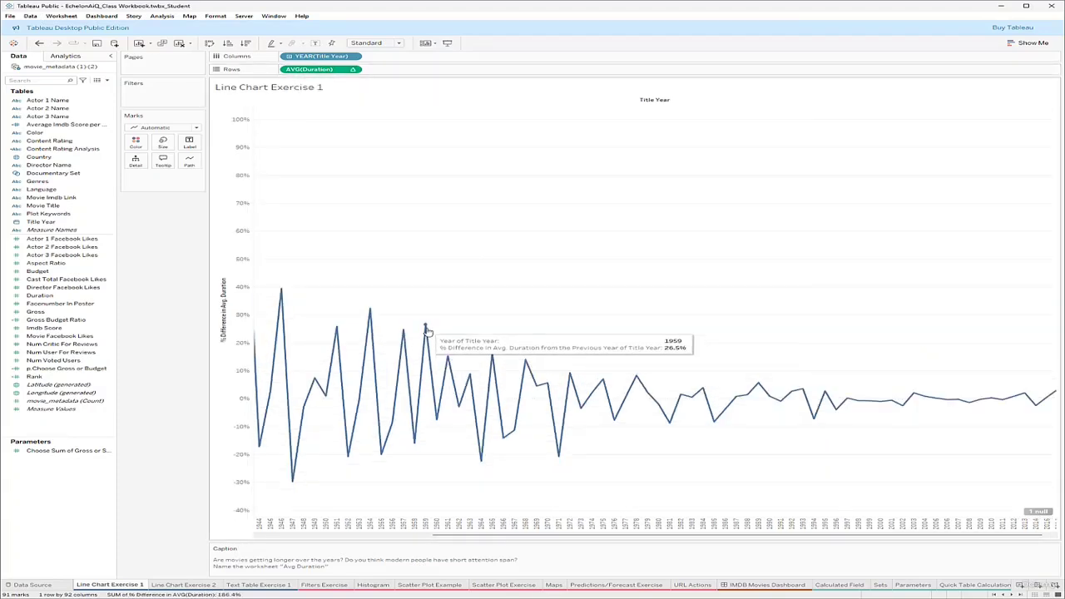
left_click(353, 69)
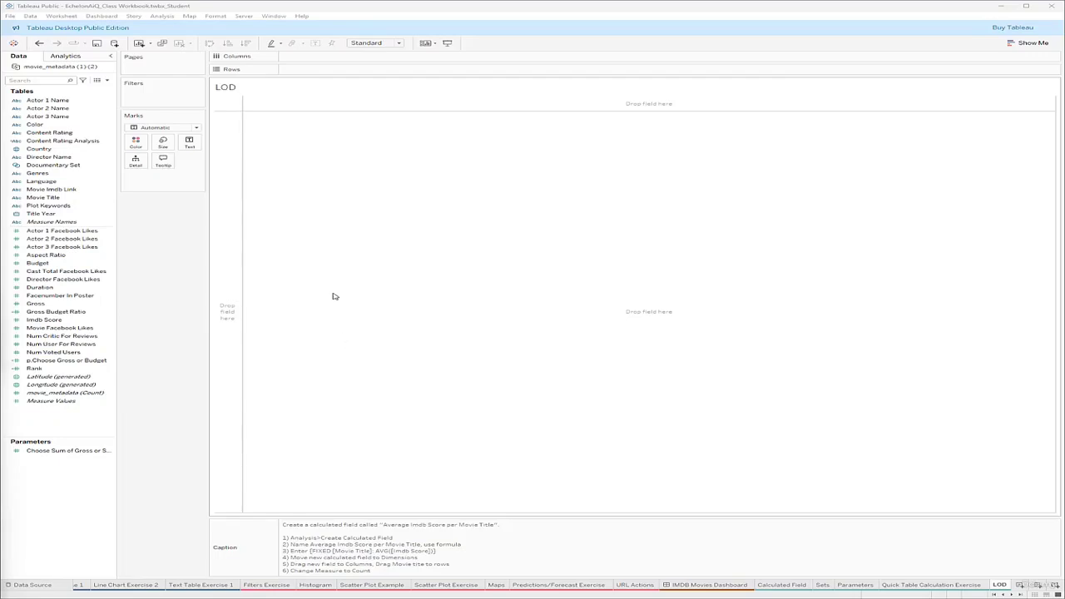
Create a calculated field on the LOD sheet named "Average Imdb Score per Movie Title"
left_click(106, 80)
left_click(54, 89)
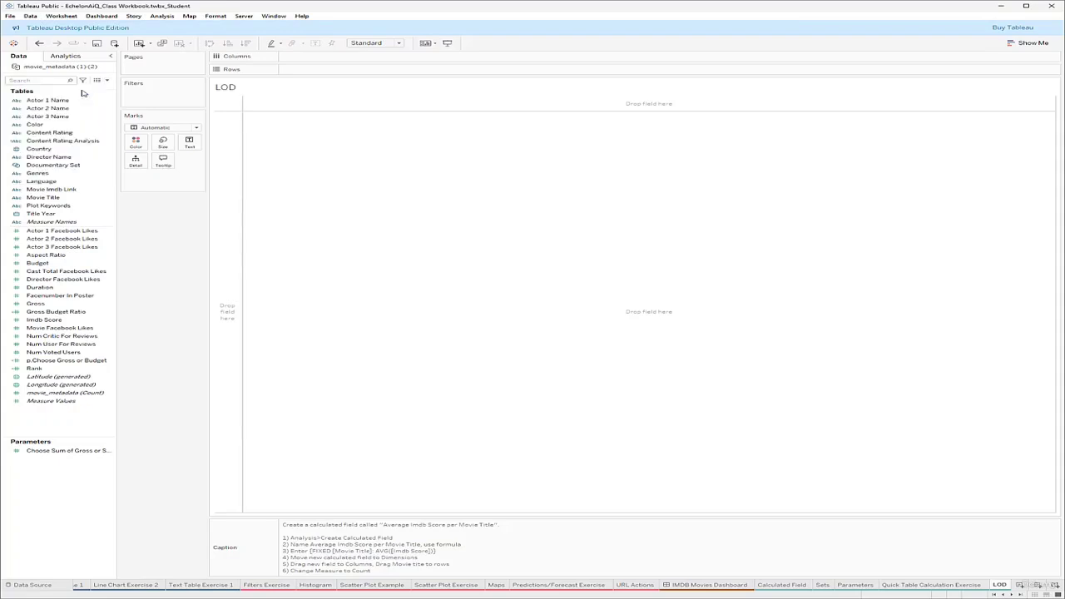
type("Ave")
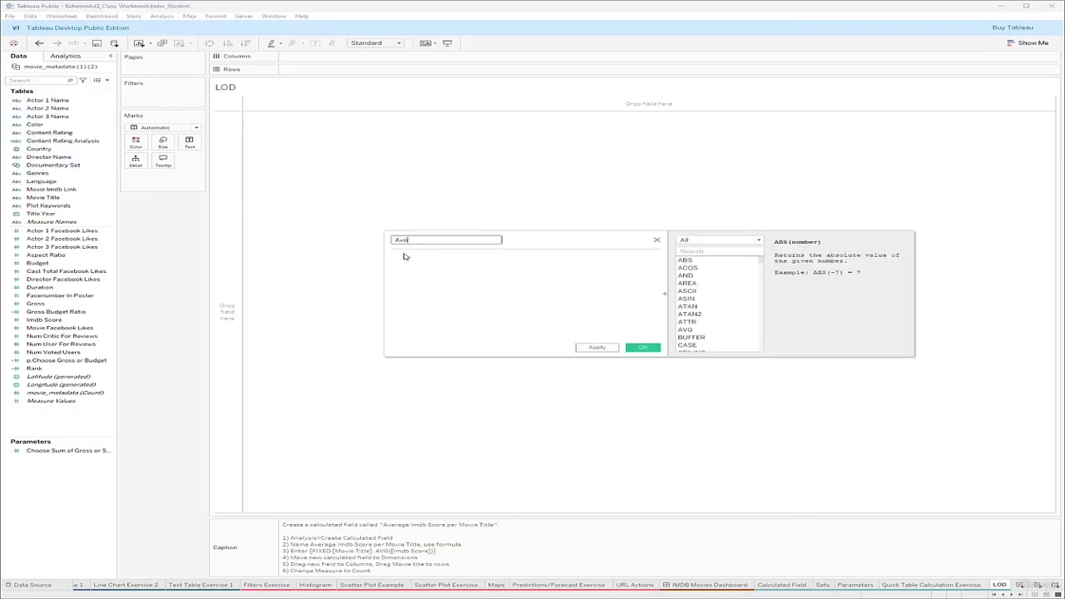
type("rage Imdb Score per Movie Title")
Define the calculated field with the formula {FIXED[Movie Title]:AVG([Imdb Score])} and save it
left_click(406, 256)
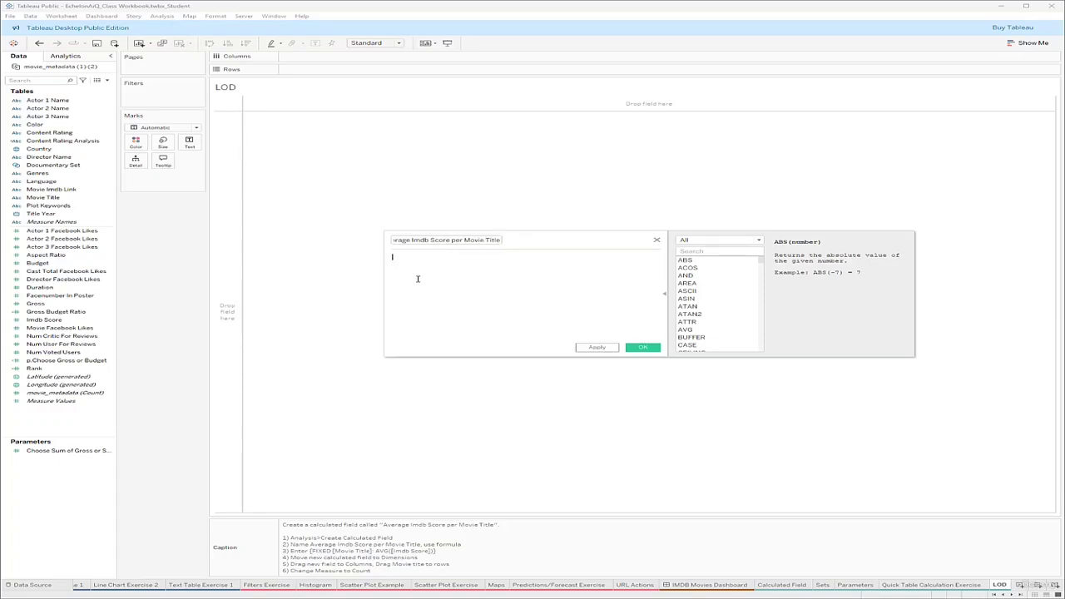
type("{FIX")
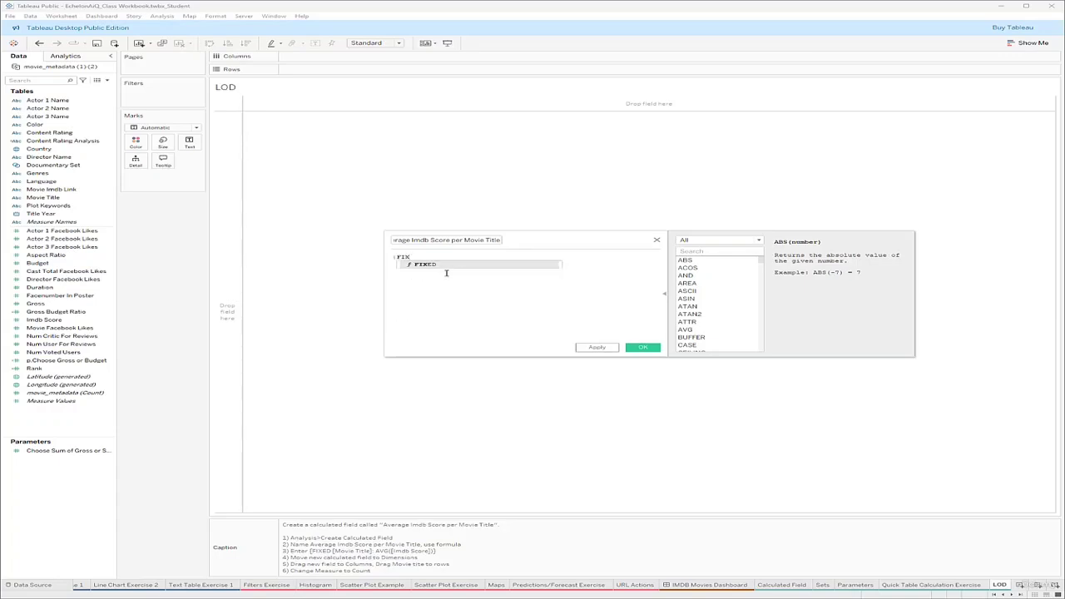
type("ED")
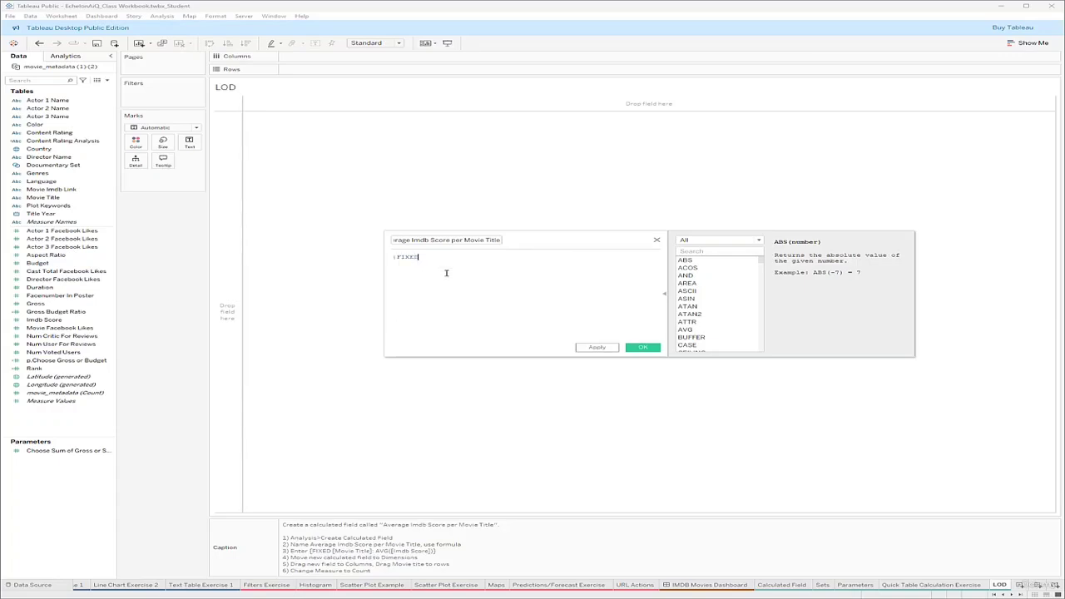
type(" [Movie")
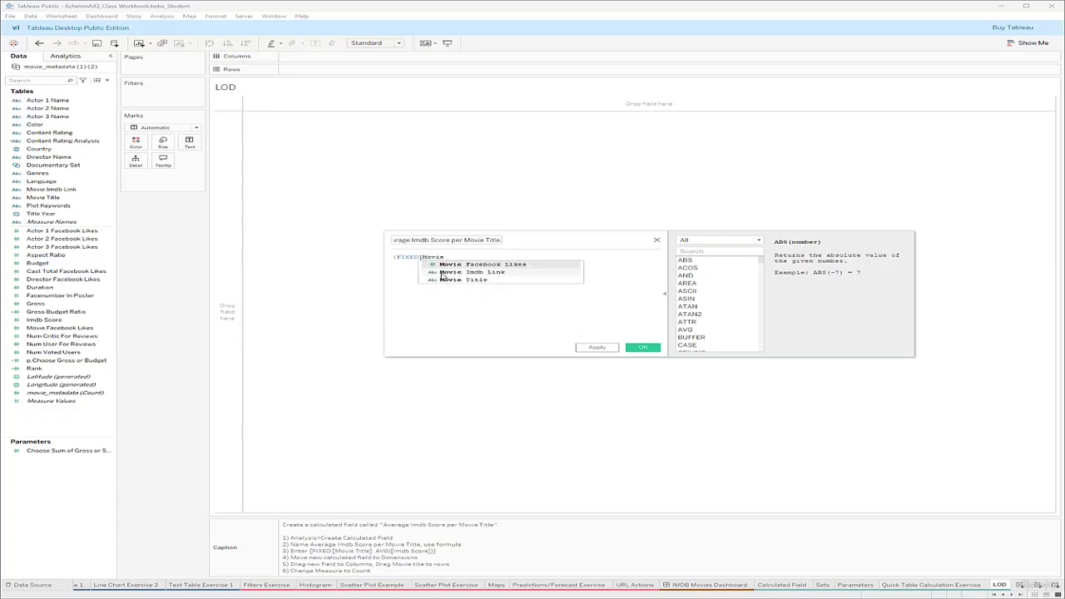
left_click(440, 278)
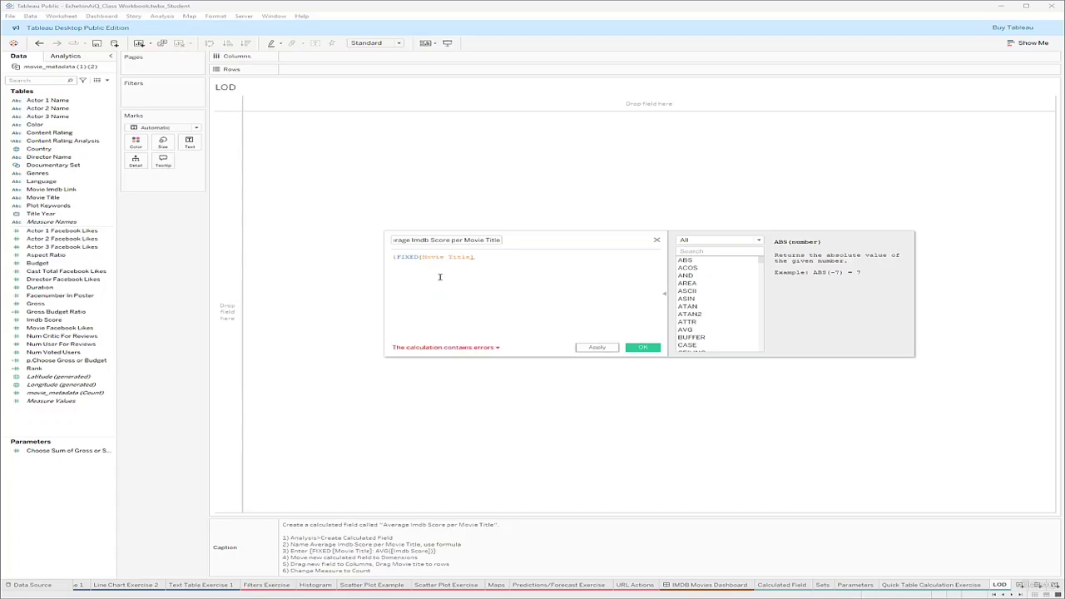
type(":AV")
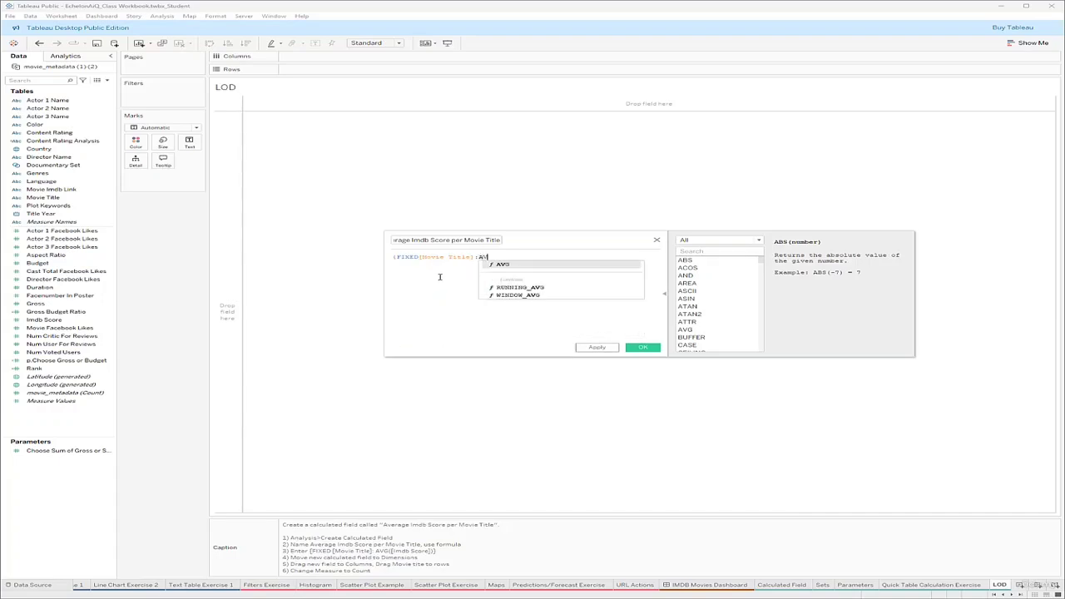
type("G([")
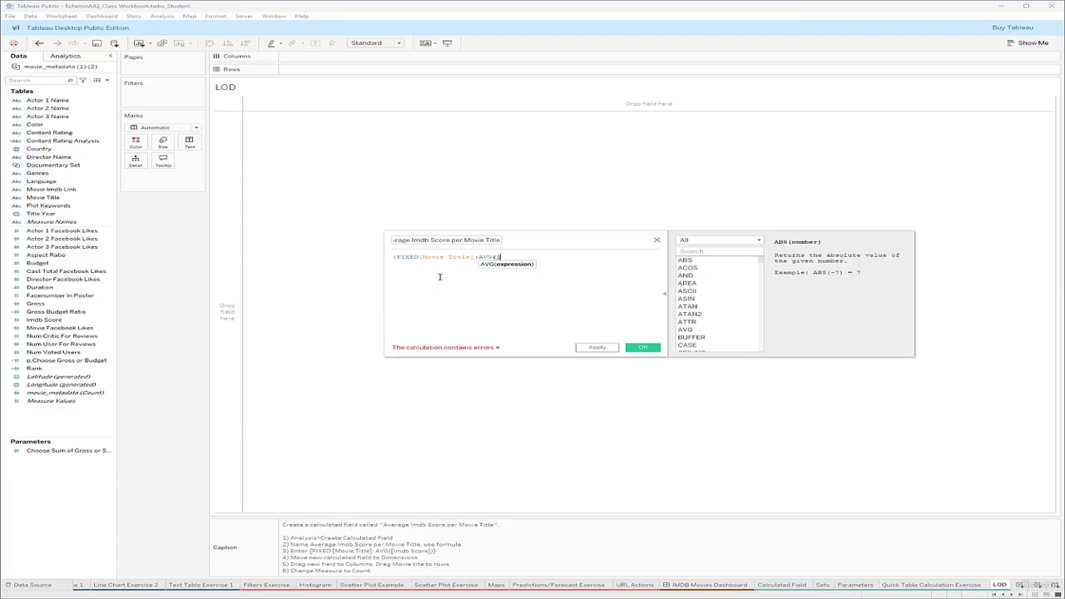
type("Imd")
left_click(538, 264)
type(")})}")
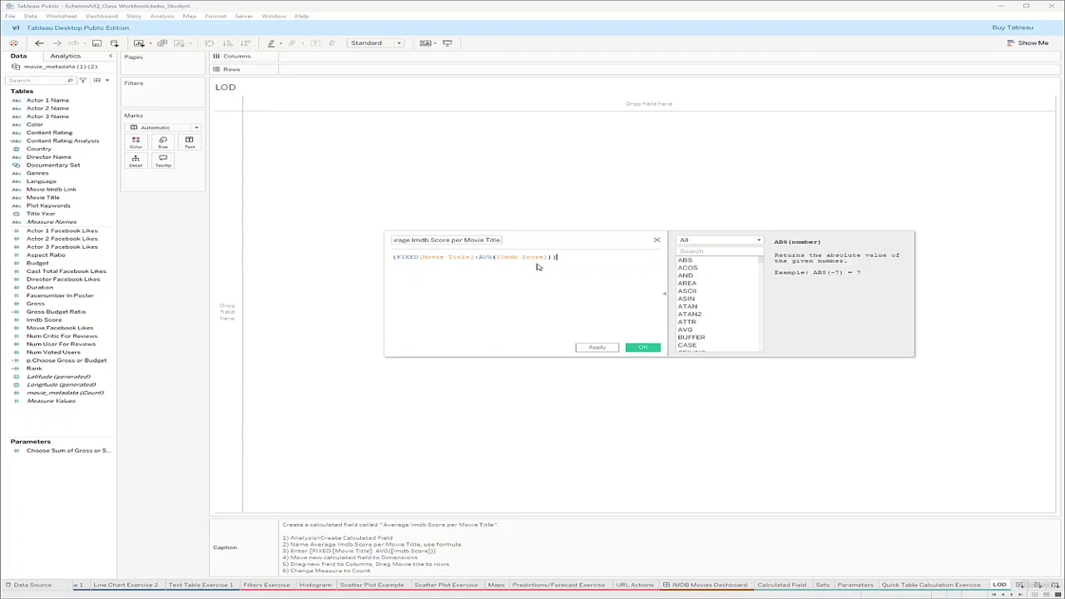
left_click(643, 347)
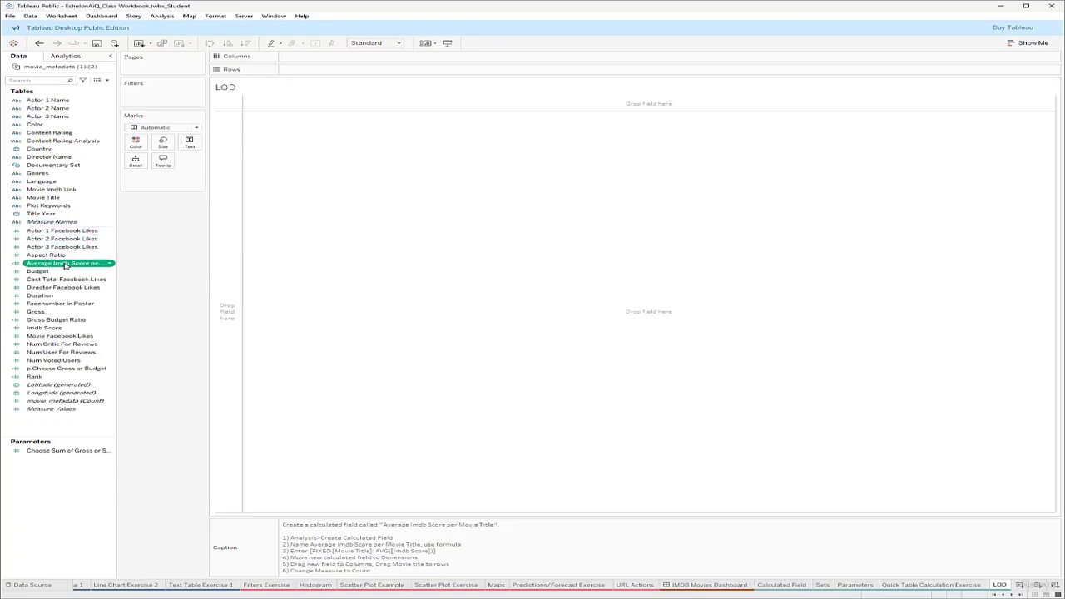
Convert the Average Imdb Score per Movie Title field to a dimension and place it on Columns
left_click(109, 263)
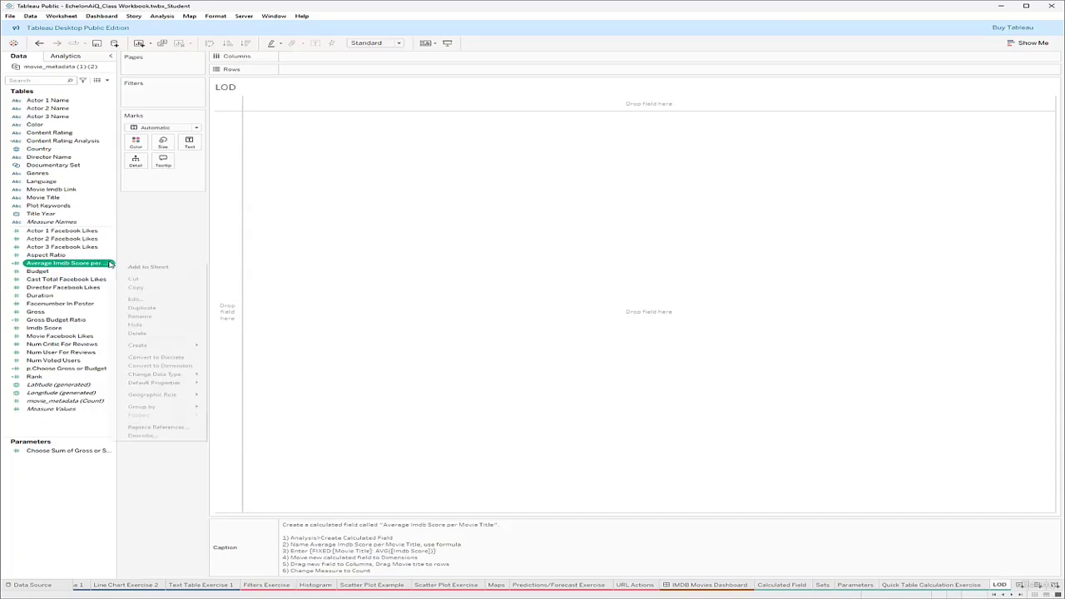
left_click(164, 366)
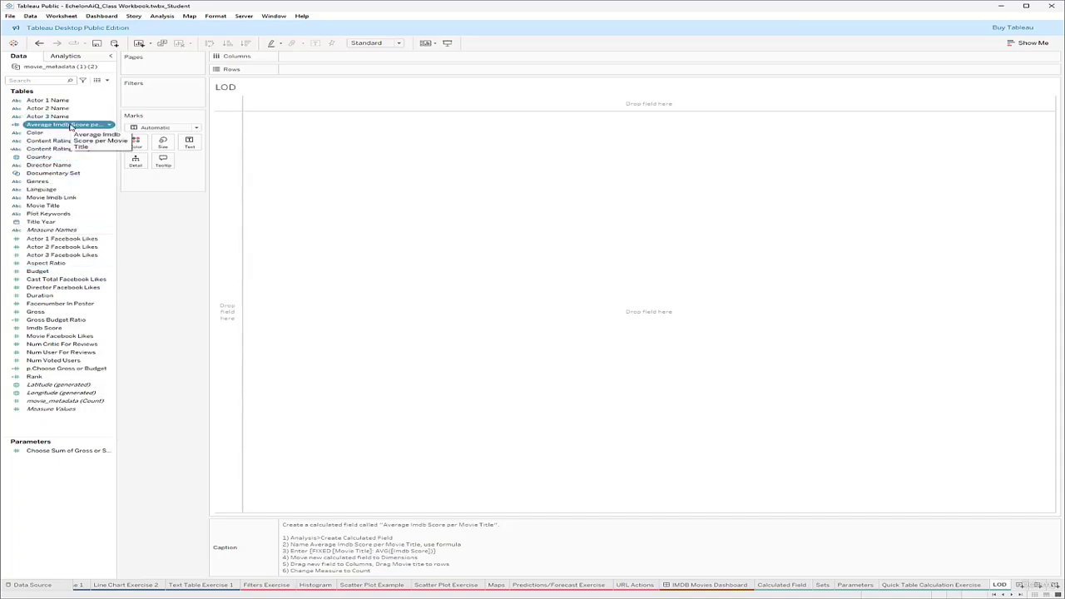
left_click_drag(71, 124, 329, 58)
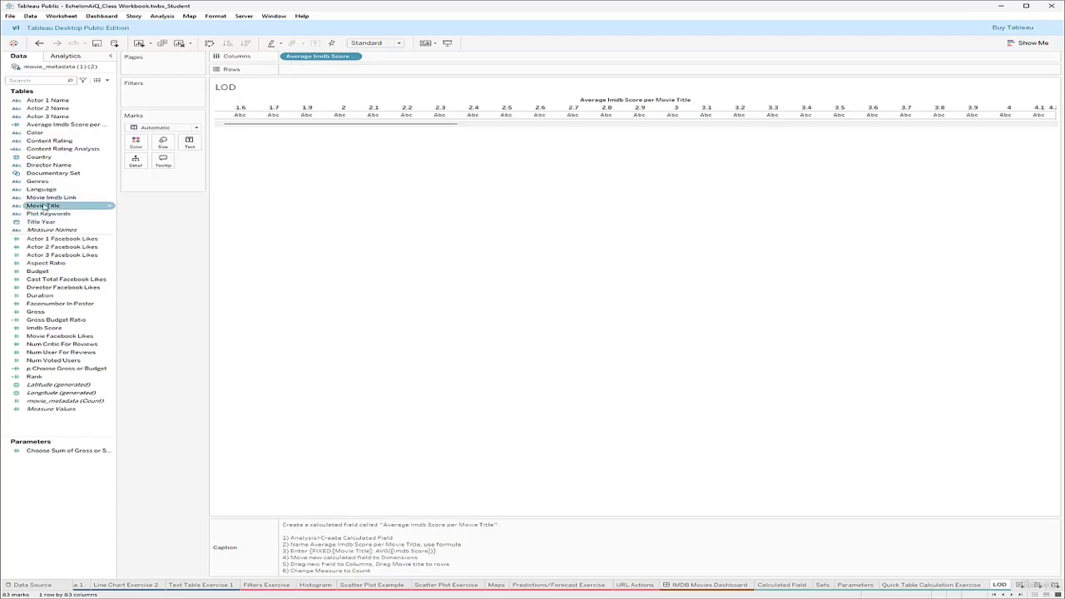
Place Movie Title on Rows with all members added, and aggregate it as a Count measure
left_click_drag(43, 205, 300, 70)
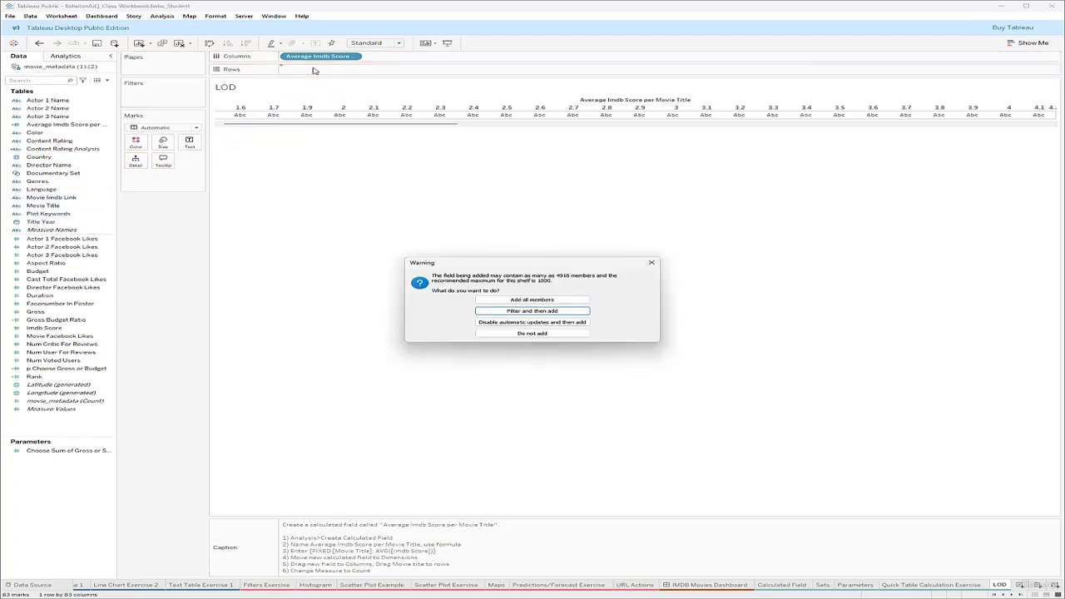
left_click(513, 301)
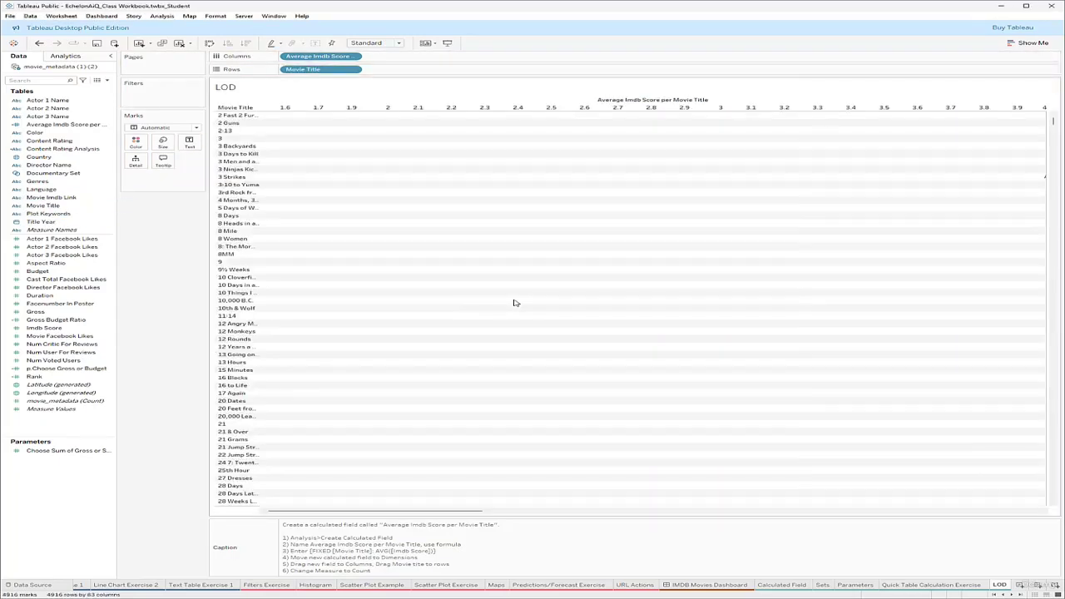
right_click(342, 69)
mouse_move(344, 186)
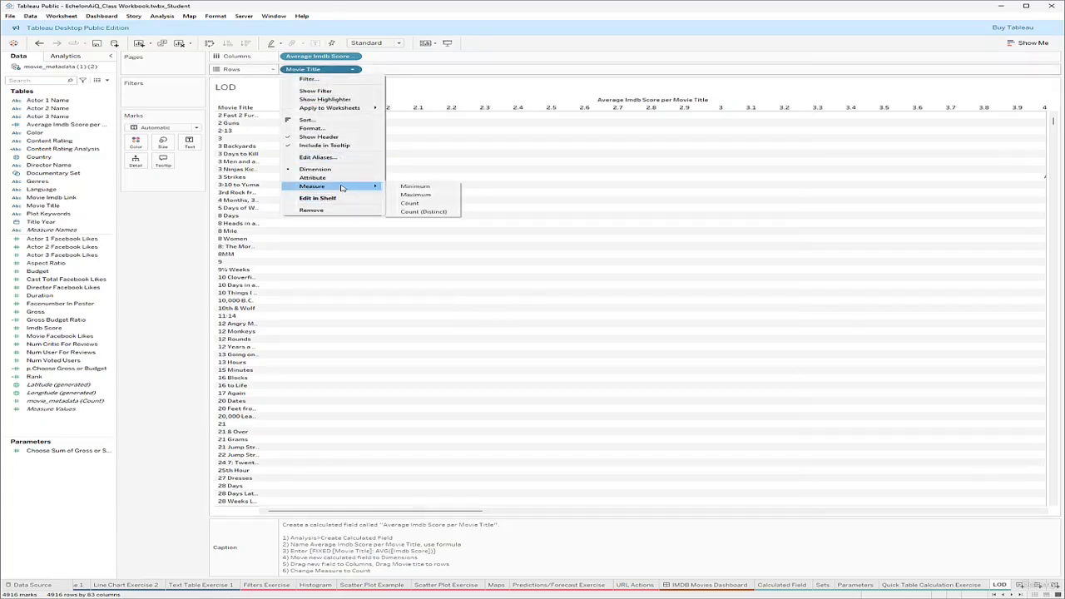
left_click(410, 203)
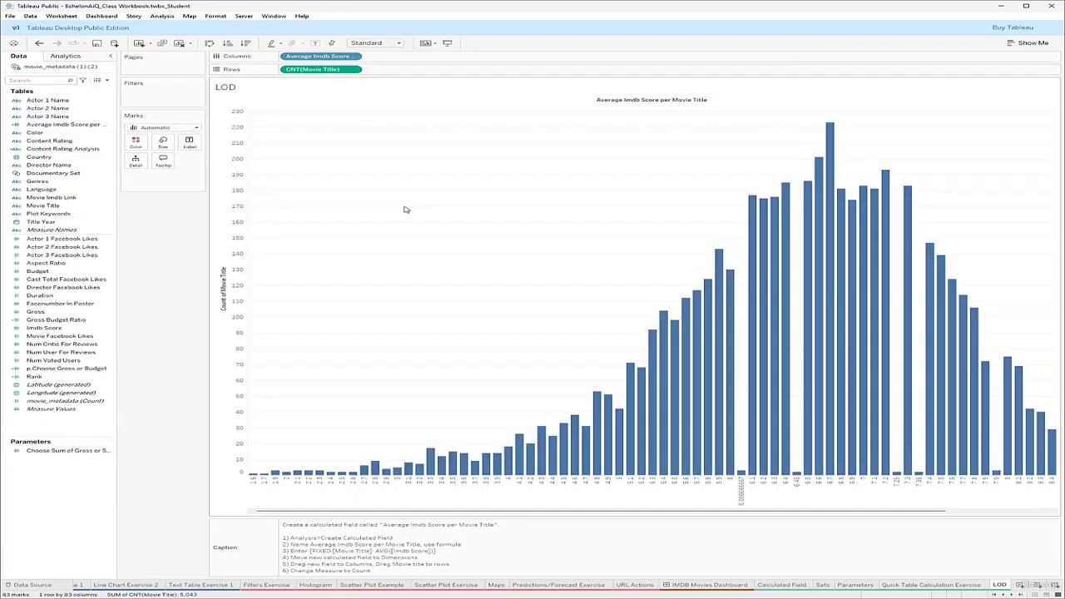